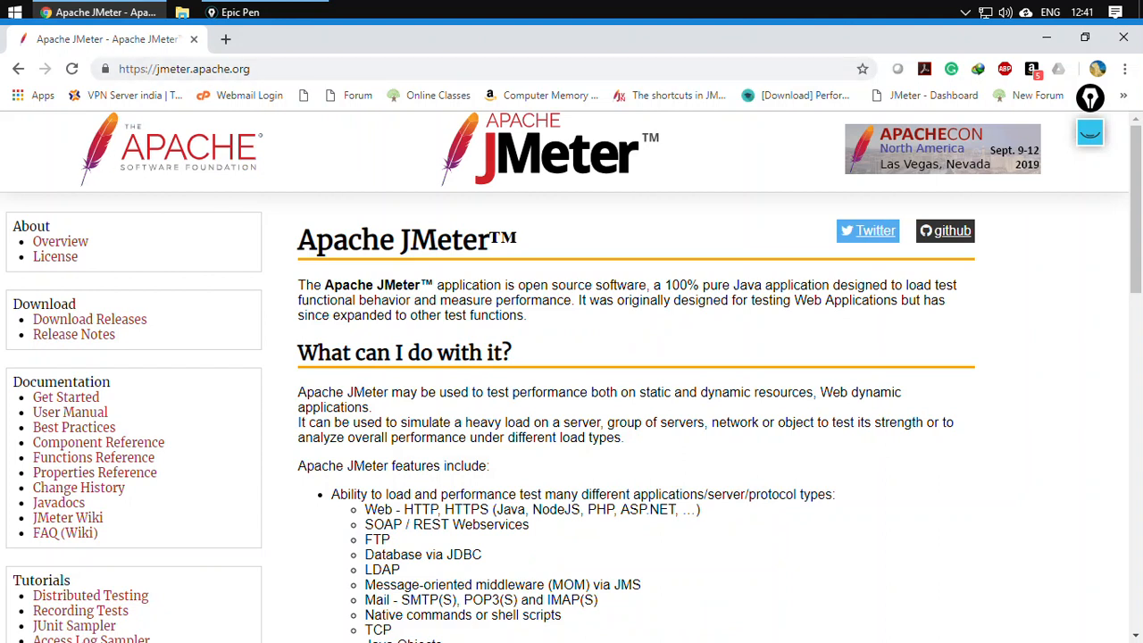
- View the JMeter 5.1 binaries on the Download Releases page and open the Change History page
{"action": "left_click", "coordinate": [119, 322]}
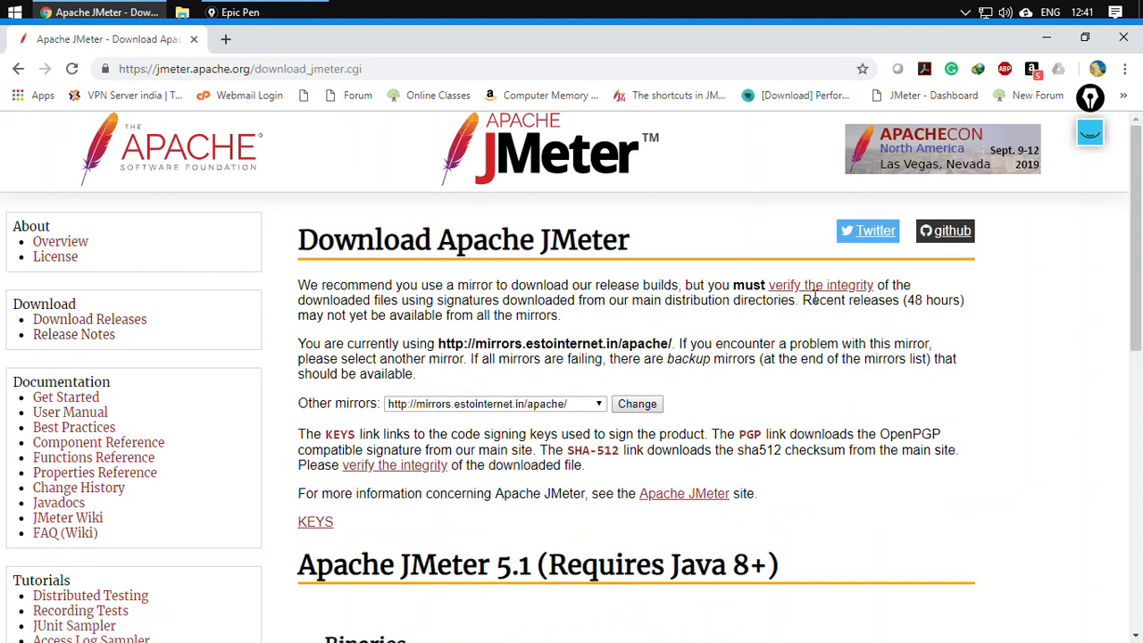
{"action": "scroll", "coordinate": [178, 402], "scroll_direction": "down", "scroll_amount": 2}
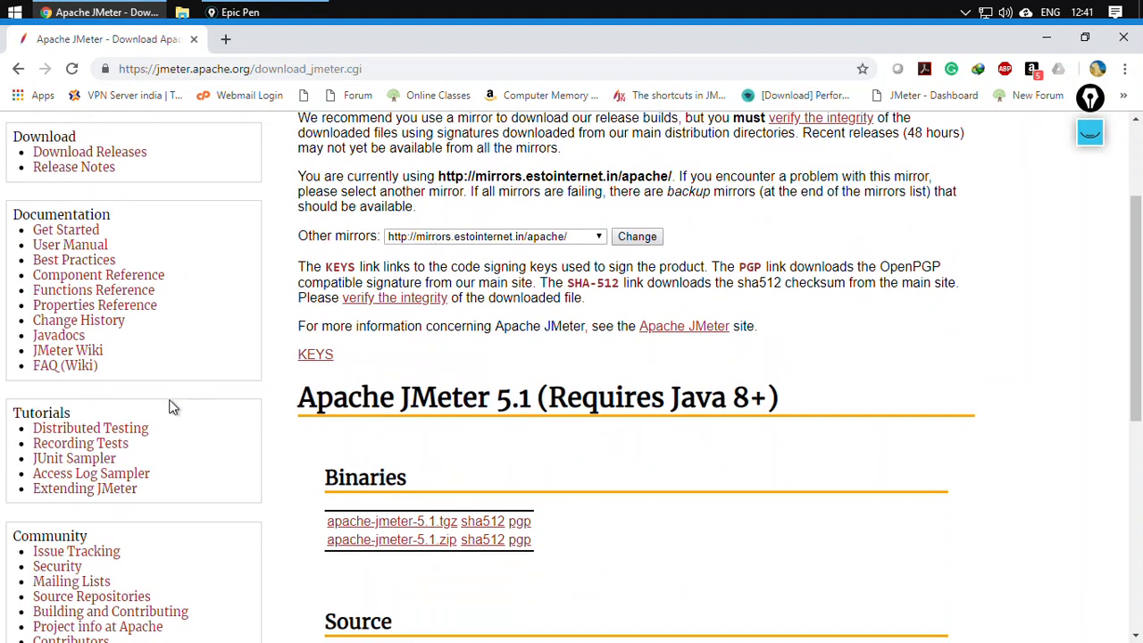
{"action": "left_click", "coordinate": [92, 323]}
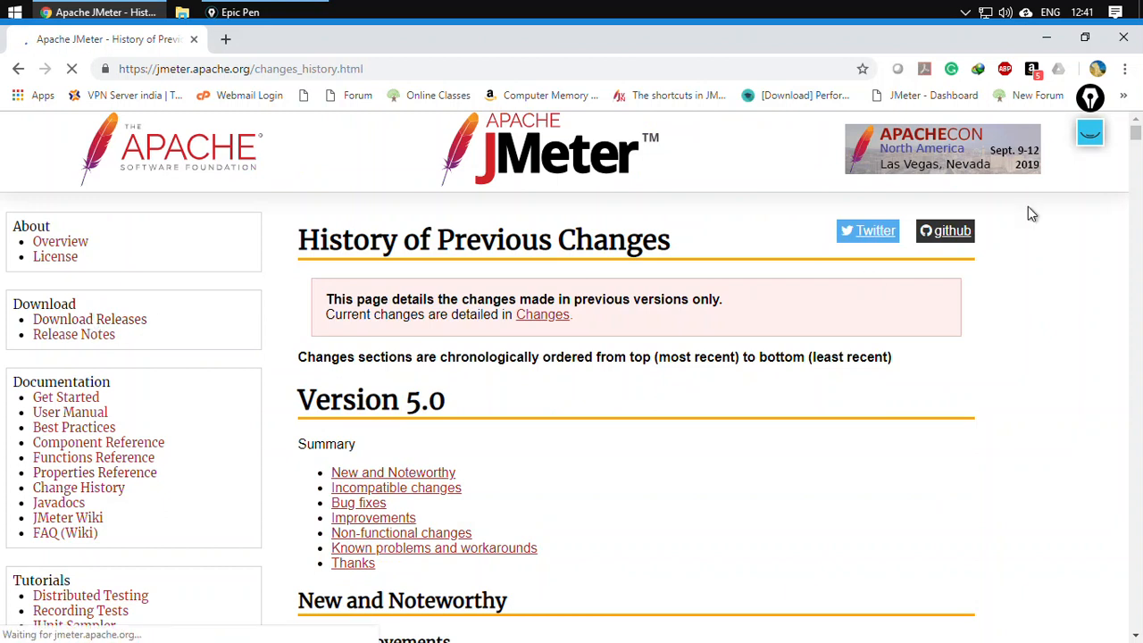
- Switch to the Epic Pen annotation tool, show a blank whiteboard and clear the old scenario text
{"action": "left_click", "coordinate": [1092, 132]}
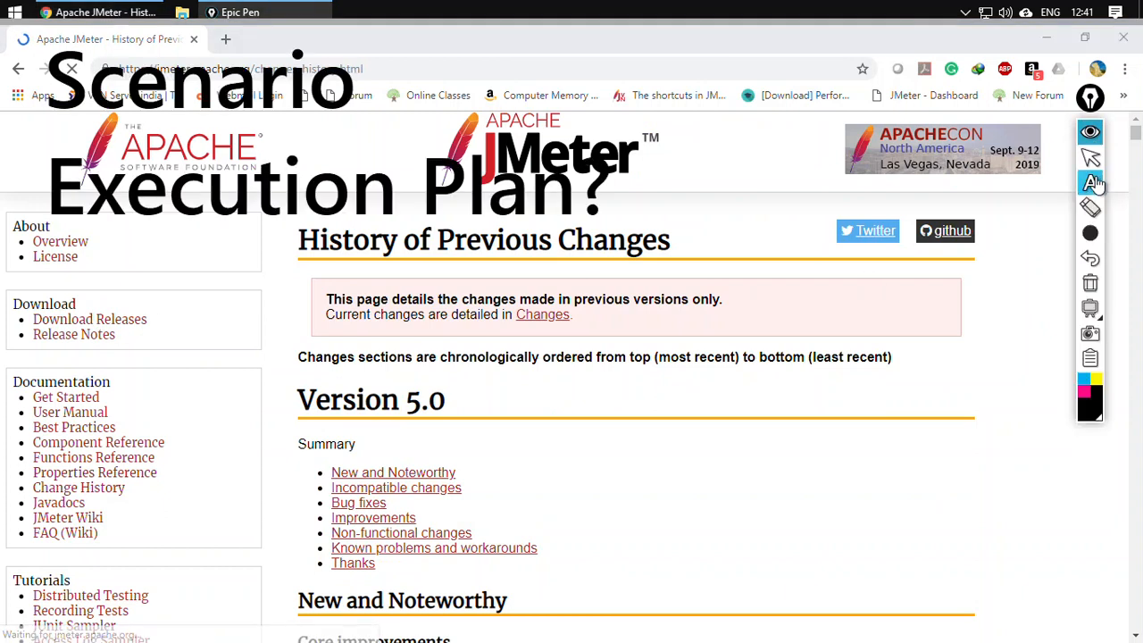
{"action": "left_click", "coordinate": [1089, 308]}
{"action": "left_click", "coordinate": [1089, 284]}
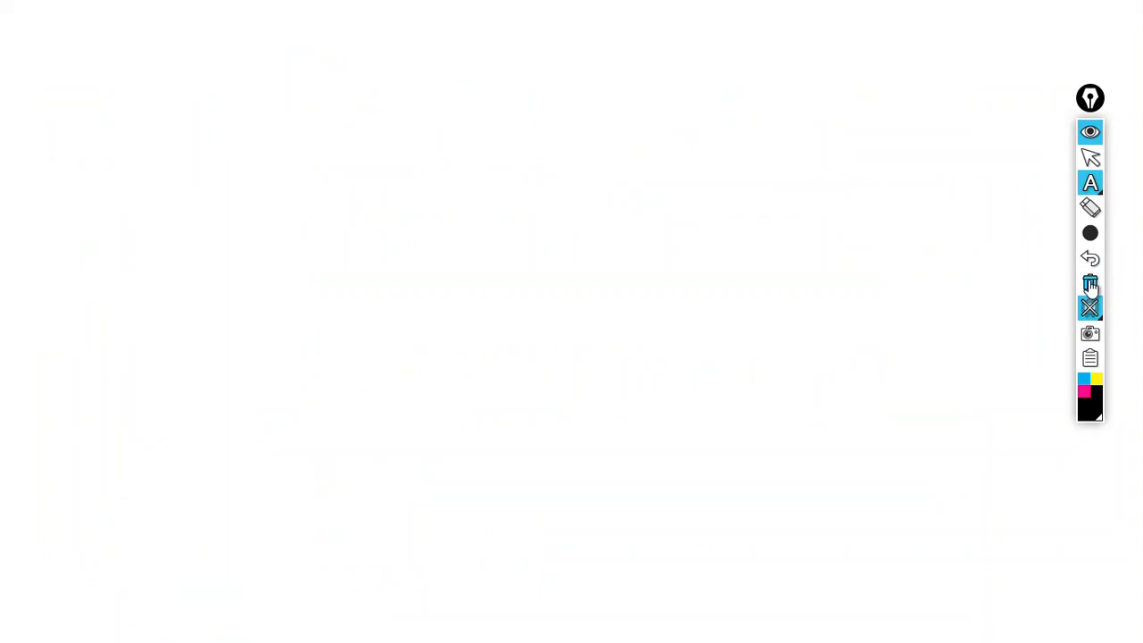
- Write "Jmeter.apache.org" as the first text line near the upper edge of the whiteboard
{"action": "left_click", "coordinate": [44, 36]}
{"action": "type", "text": "J"}
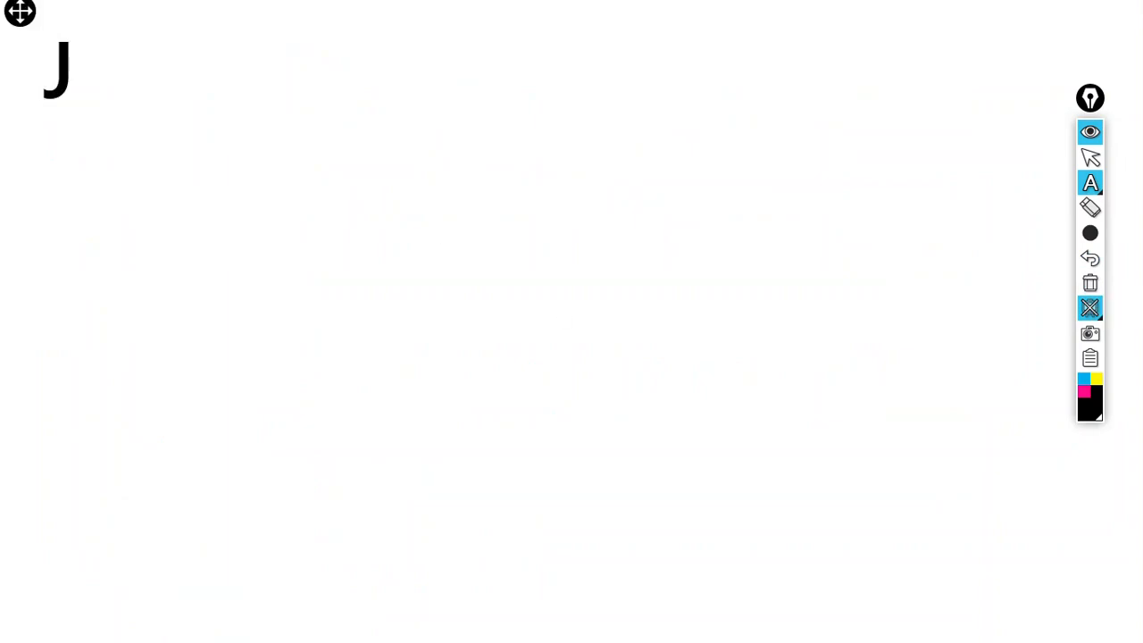
{"action": "type", "text": "meter.apache.d"}
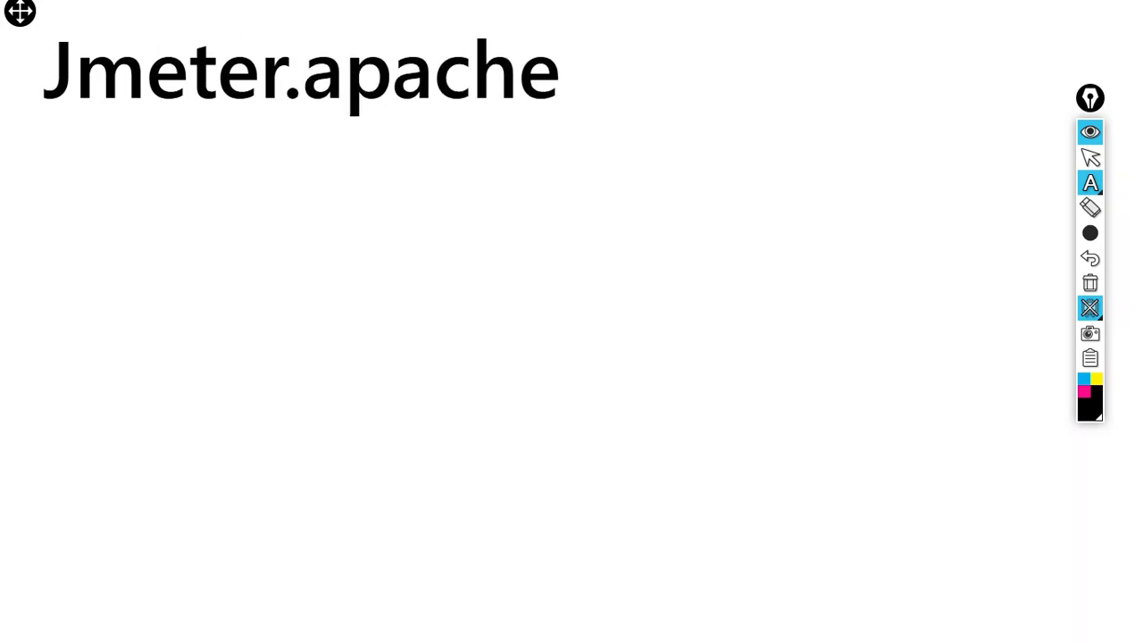
{"action": "key", "text": "BackSpace"}
{"action": "type", "text": "org"}
{"action": "key", "text": "Return"}
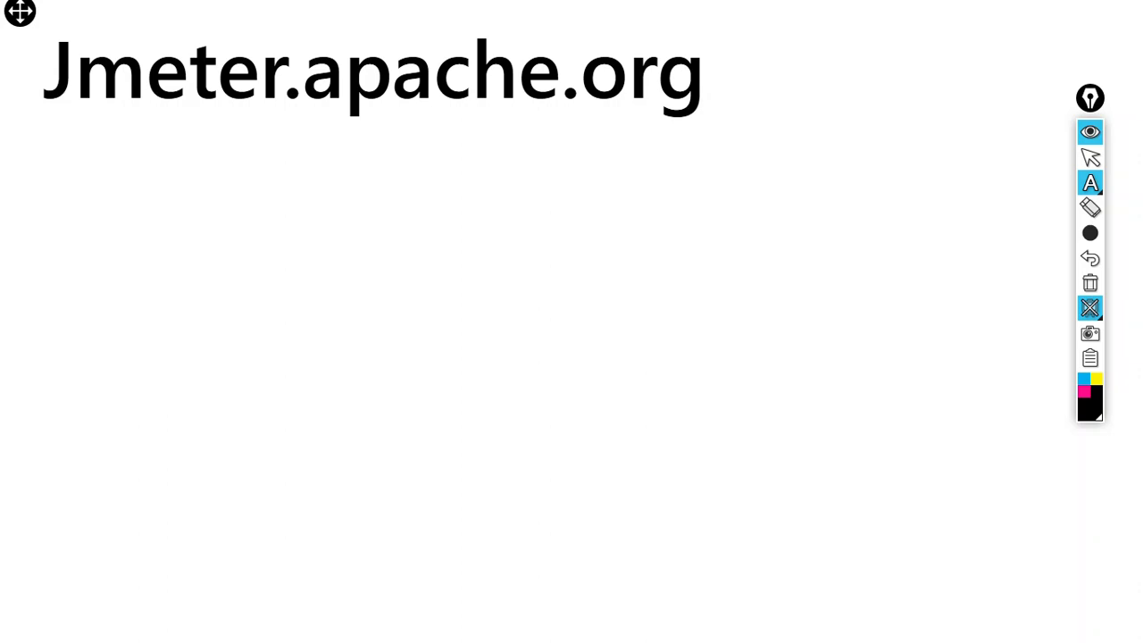
- Add the text lines "Download Reeases" and "Change History" below the website address and finish the text block
{"action": "type", "text": "Download "}
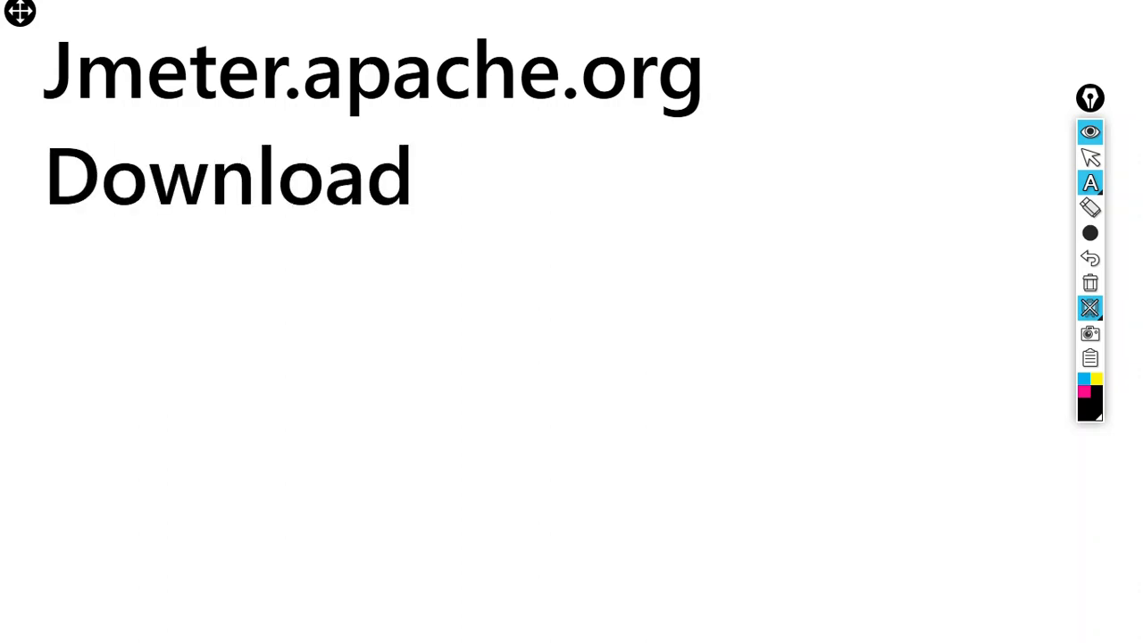
{"action": "type", "text": "Reeases"}
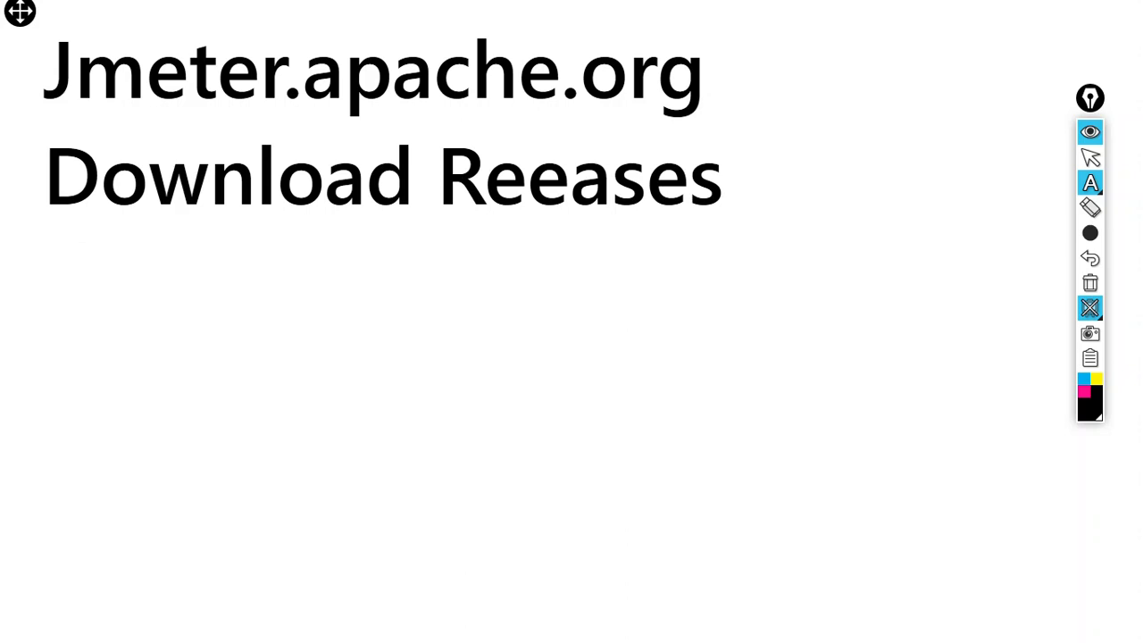
{"action": "key", "text": "Return"}
{"action": "type", "text": "Change His"}
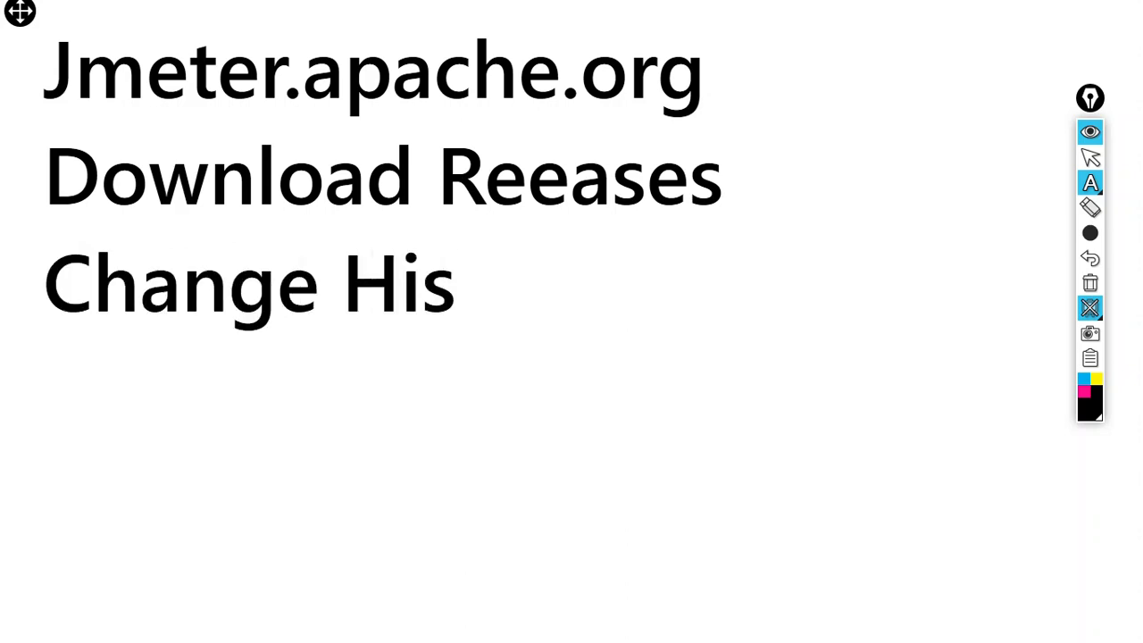
{"action": "type", "text": "tory"}
{"action": "left_click", "coordinate": [65, 85]}
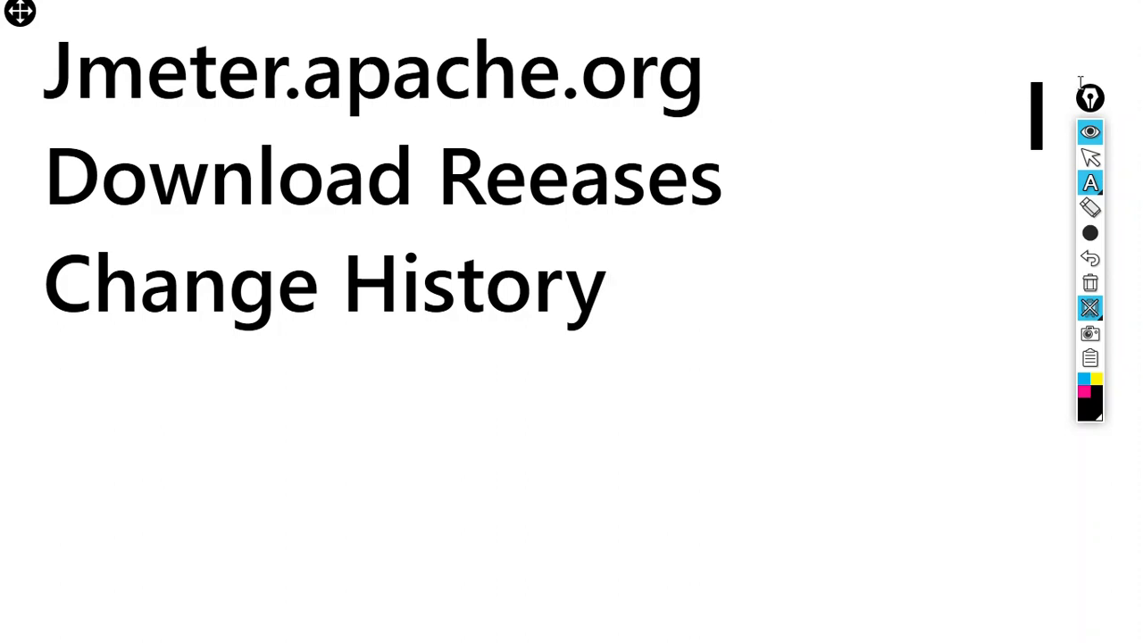
- Hide the whiteboard and browser, and open A:\Batch\Pre-Recorded Videos\apache-jmeter-5.0\bin in File Explorer
{"action": "left_click", "coordinate": [1095, 133]}
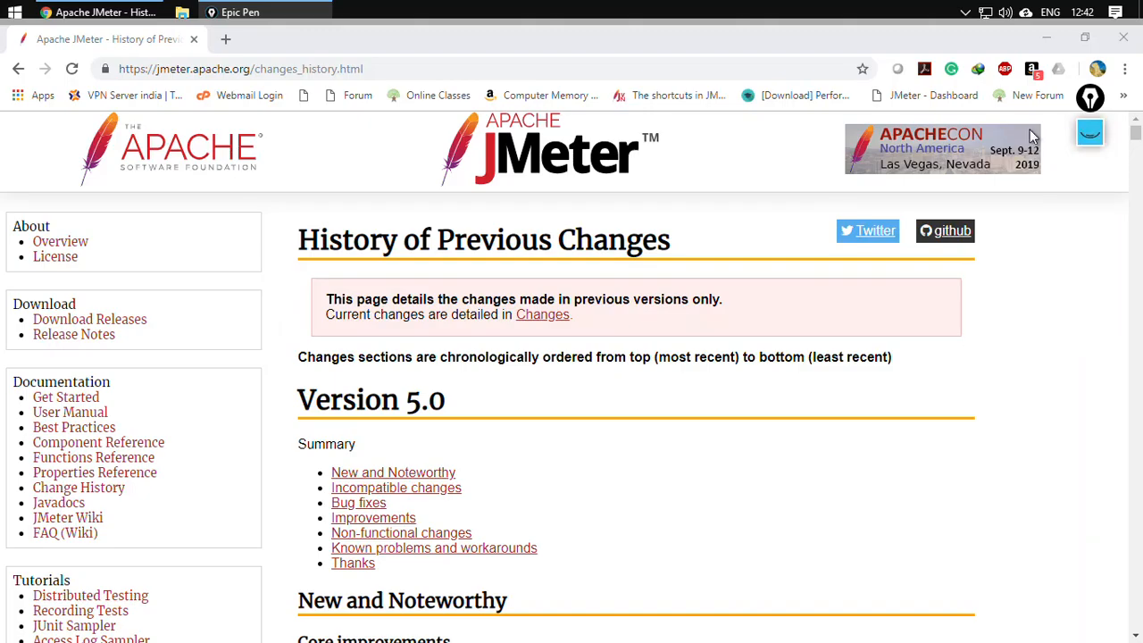
{"action": "left_click", "coordinate": [1047, 39]}
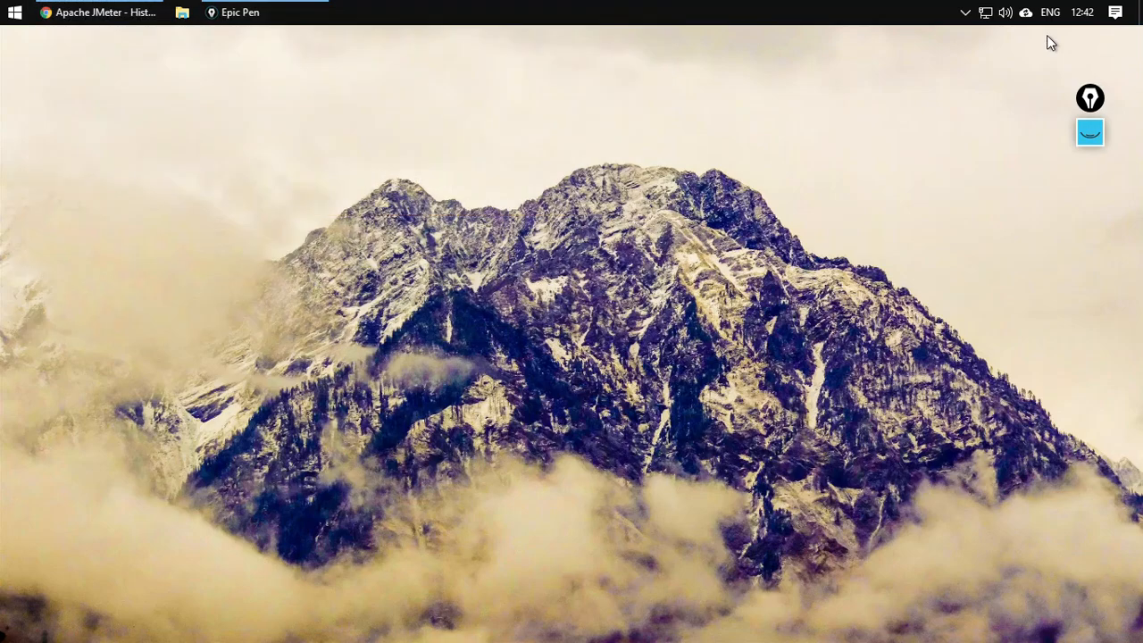
{"action": "key", "text": "super+e"}
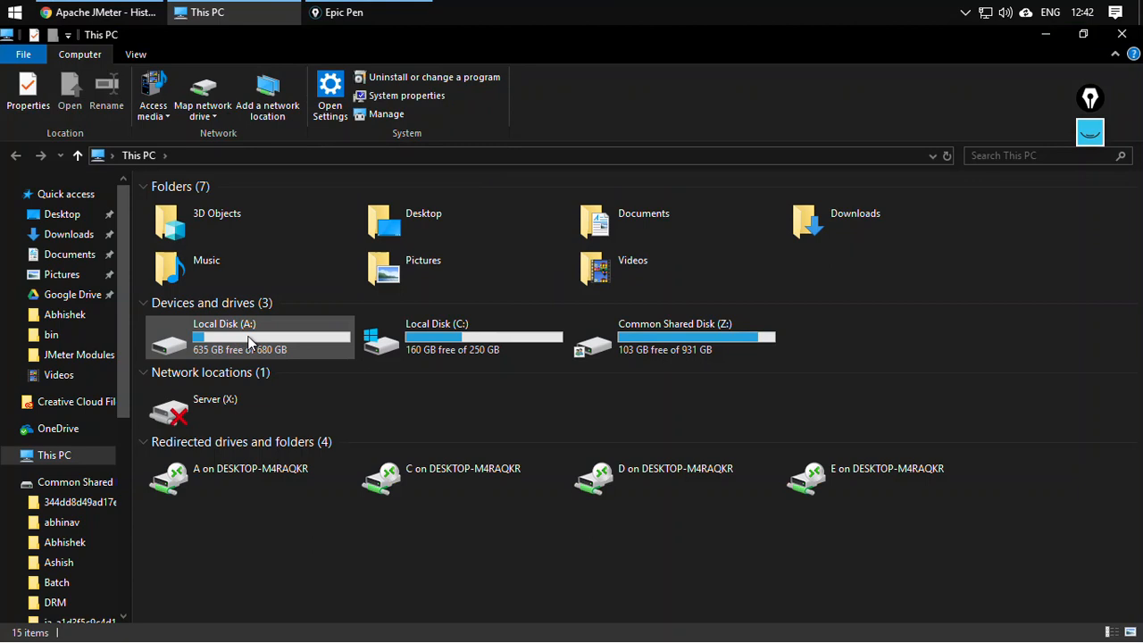
{"action": "double_click", "coordinate": [251, 342]}
{"action": "left_click", "coordinate": [207, 220]}
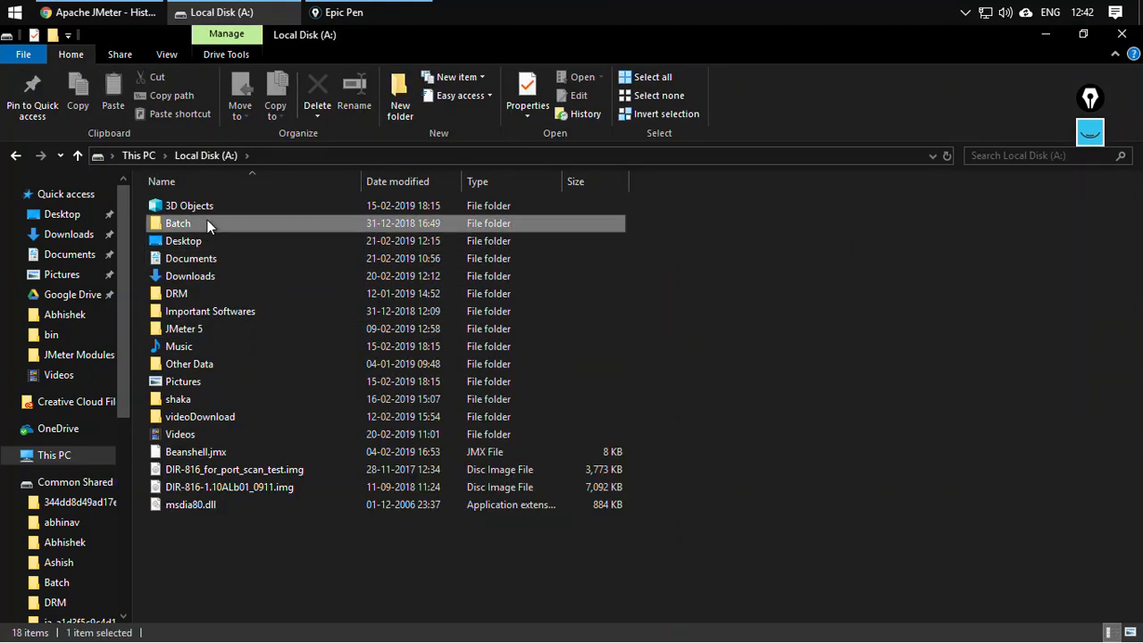
{"action": "double_click", "coordinate": [207, 223]}
{"action": "double_click", "coordinate": [204, 263]}
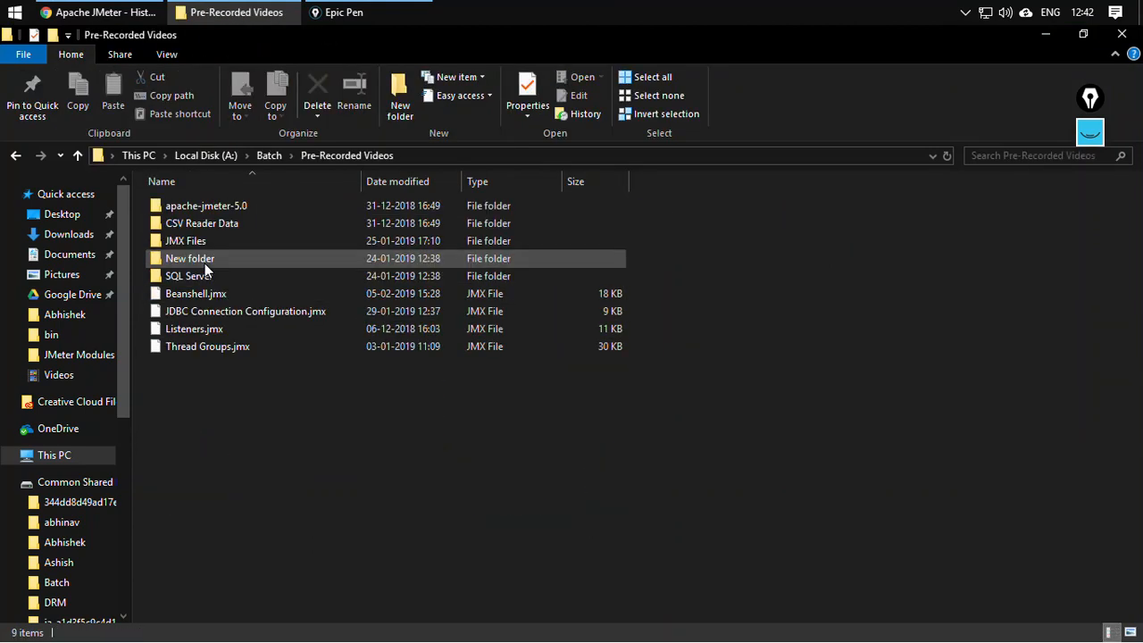
{"action": "double_click", "coordinate": [200, 208]}
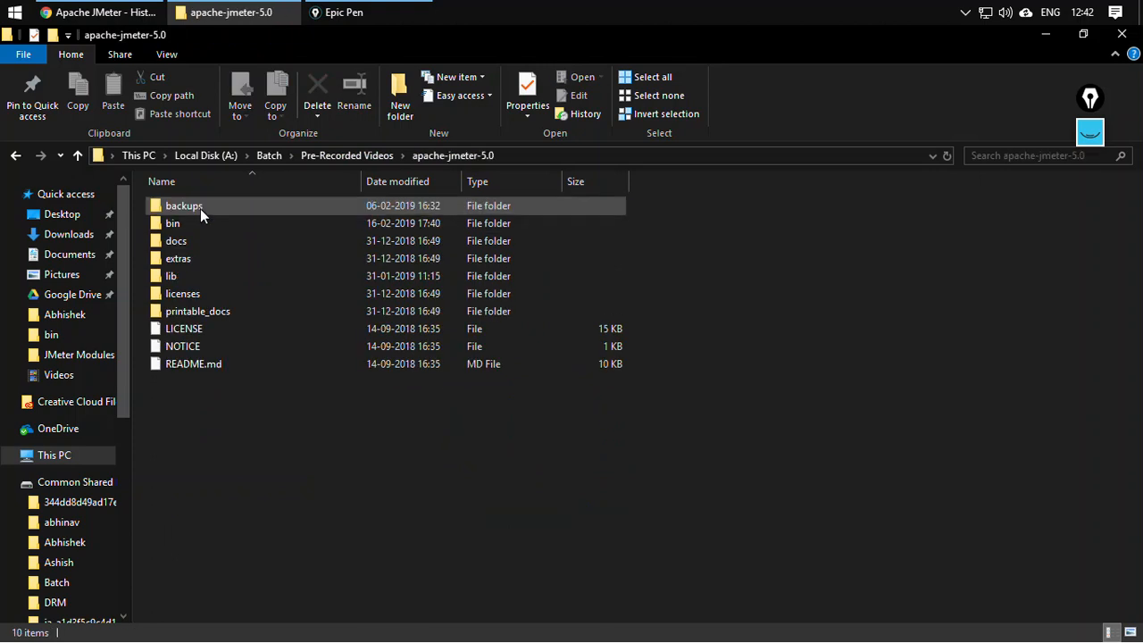
{"action": "double_click", "coordinate": [196, 219]}
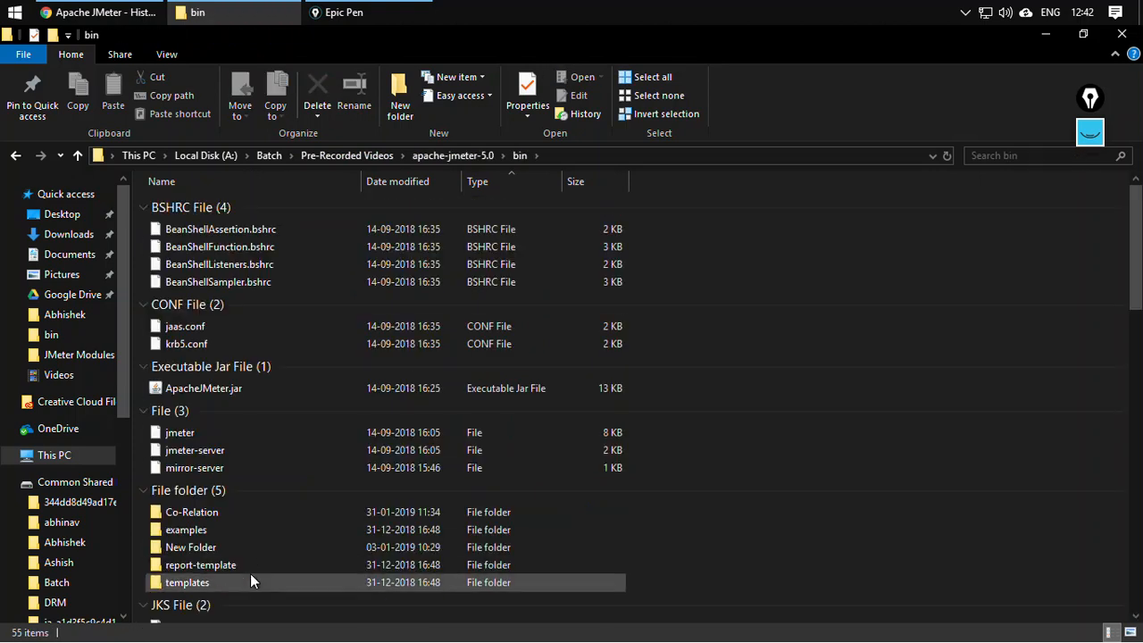
- Launch JMeter from ApacheJMeter.jar in the bin folder
{"action": "scroll", "coordinate": [215, 451], "scroll_direction": "down", "scroll_amount": 2}
{"action": "scroll", "coordinate": [215, 449], "scroll_direction": "up", "scroll_amount": 2}
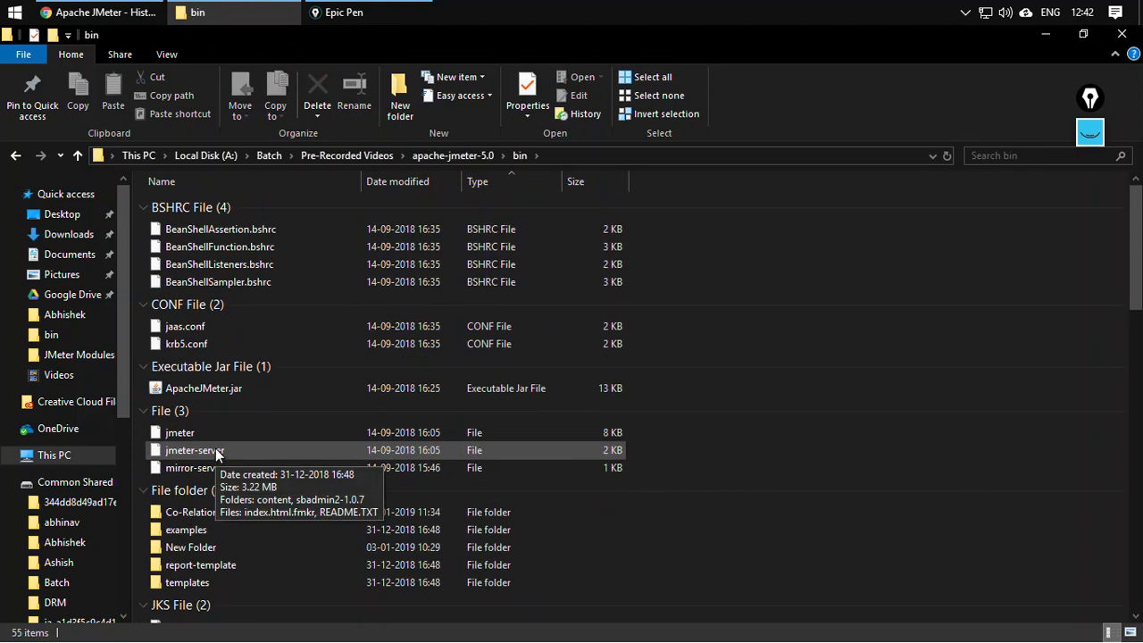
{"action": "double_click", "coordinate": [196, 390]}
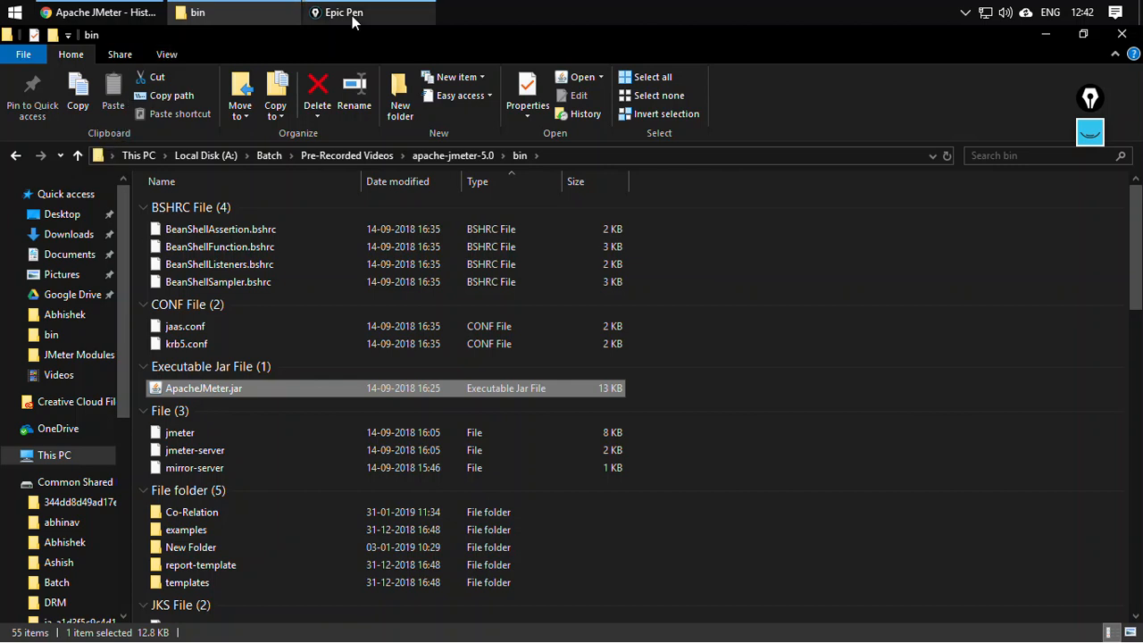
{"action": "mouse_move", "coordinate": [353, 19]}
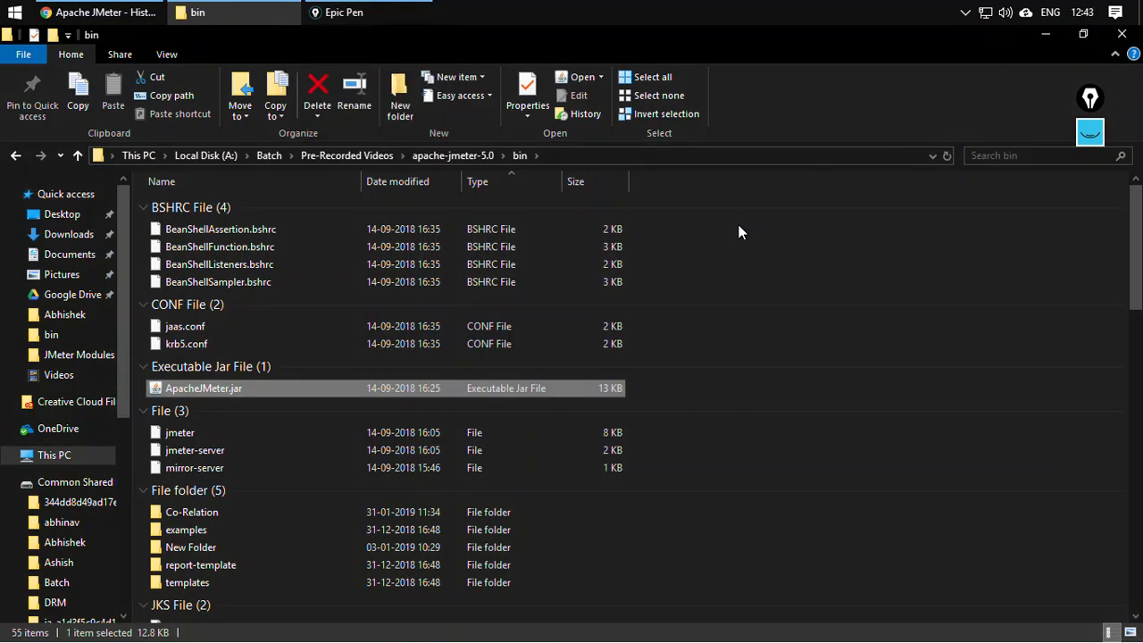
- Bring back the Epic Pen whiteboard, clear its text and write "Proxy Server" as the first line
{"action": "left_click", "coordinate": [1090, 136]}
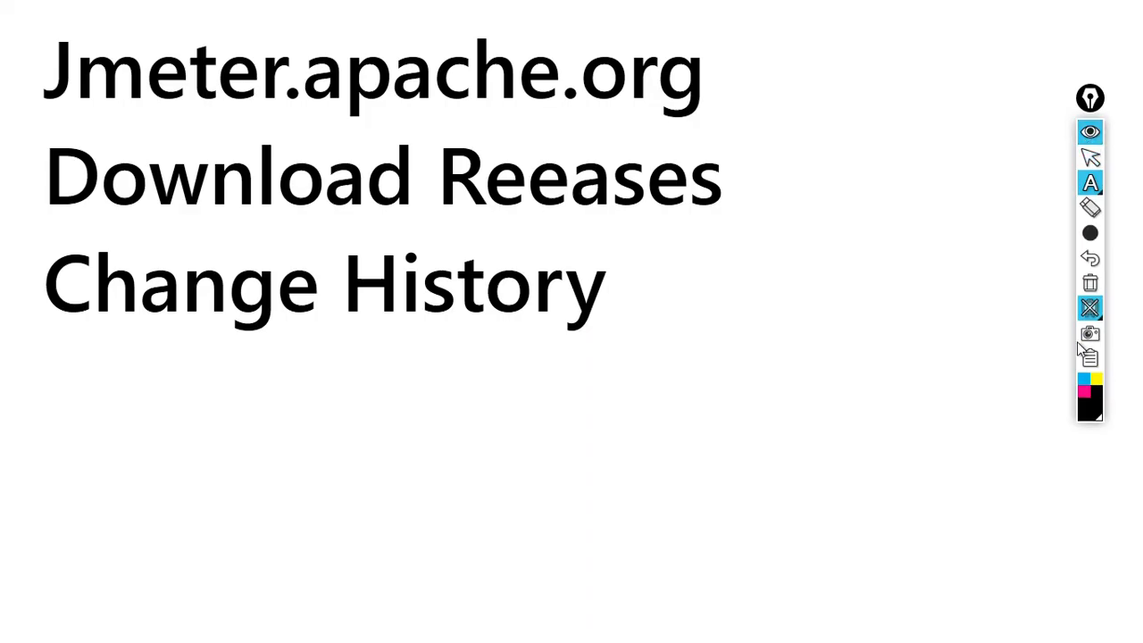
{"action": "left_click", "coordinate": [1091, 284]}
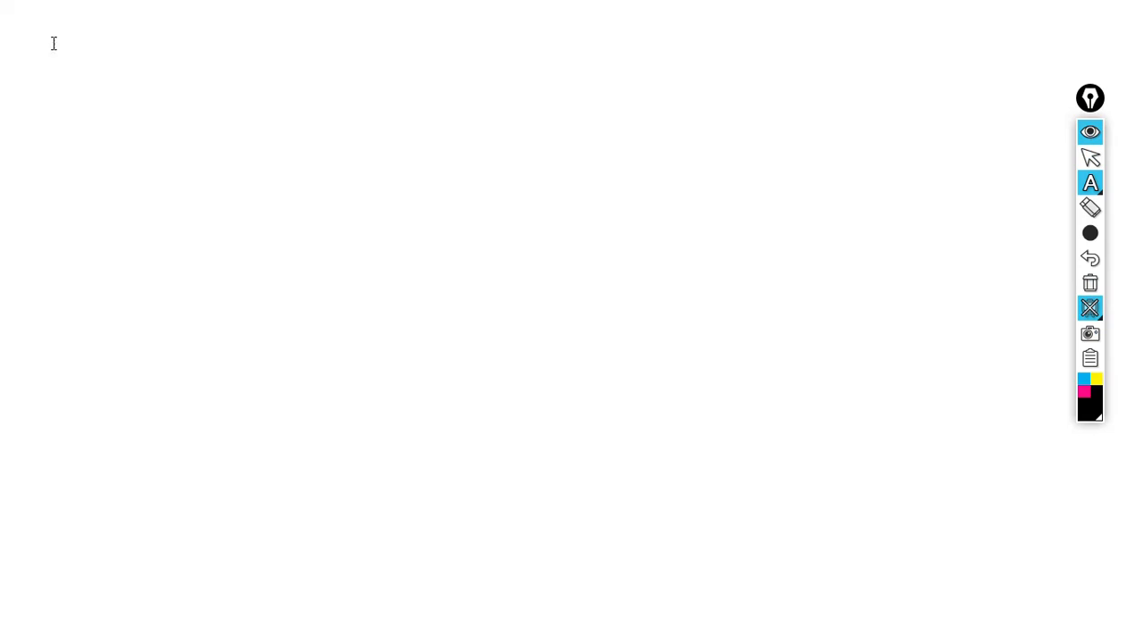
{"action": "type", "text": "Pro"}
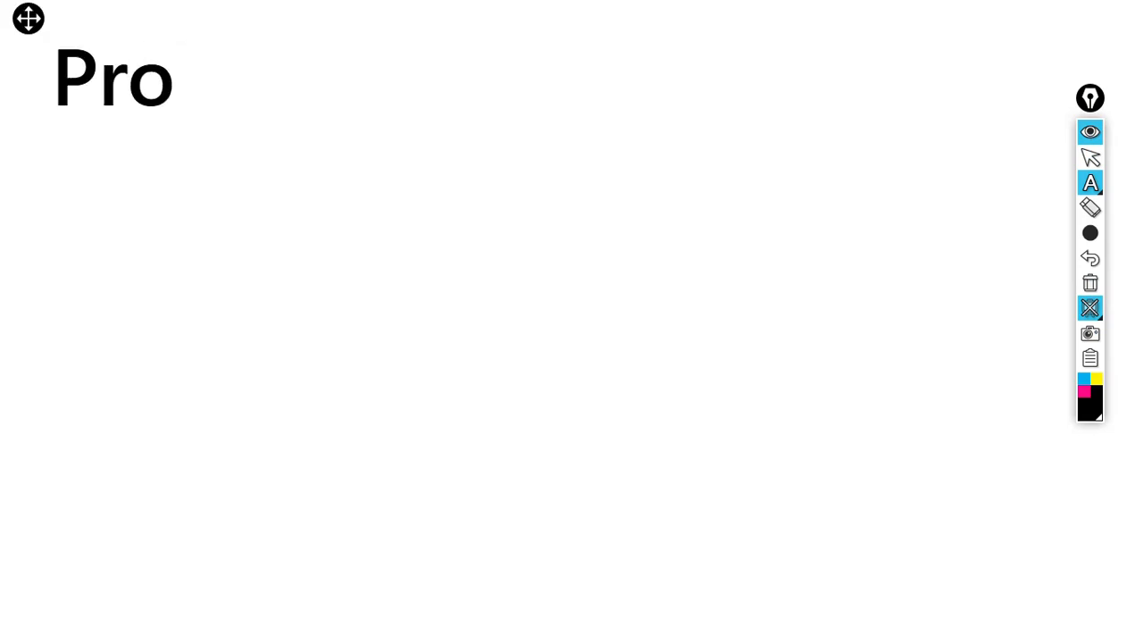
{"action": "type", "text": "xy Server"}
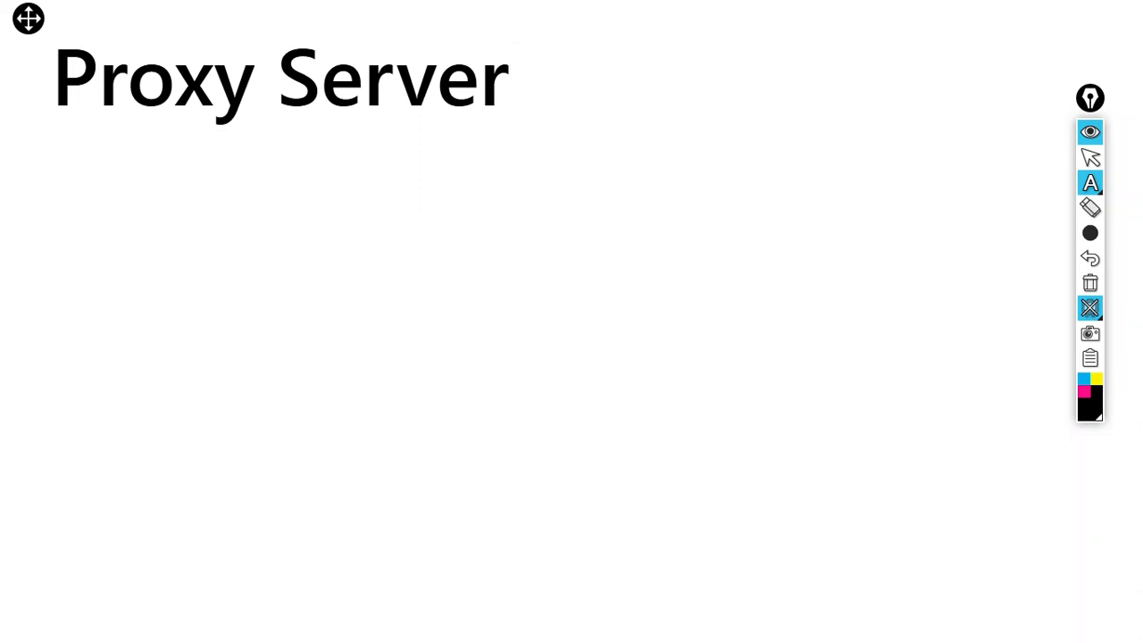
{"action": "type", "text": "?"}
{"action": "key", "text": "BackSpace"}
{"action": "key", "text": "Return"}
- Write "Automated Recording" on the line below "Proxy Server"
{"action": "type", "text": "Autom"}
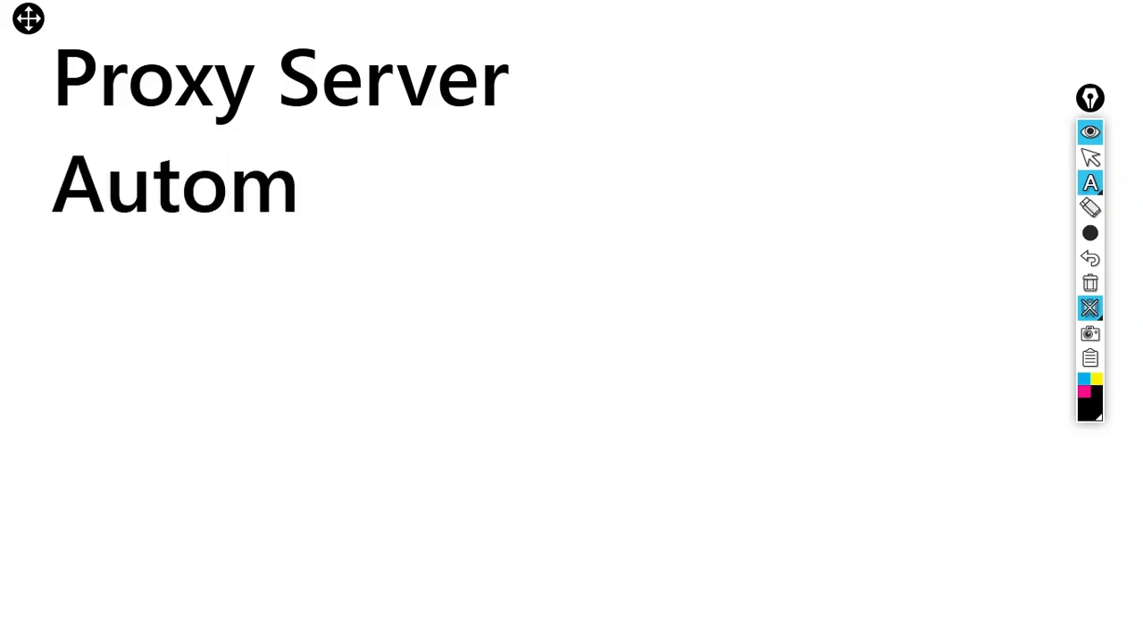
{"action": "type", "text": "ated Re"}
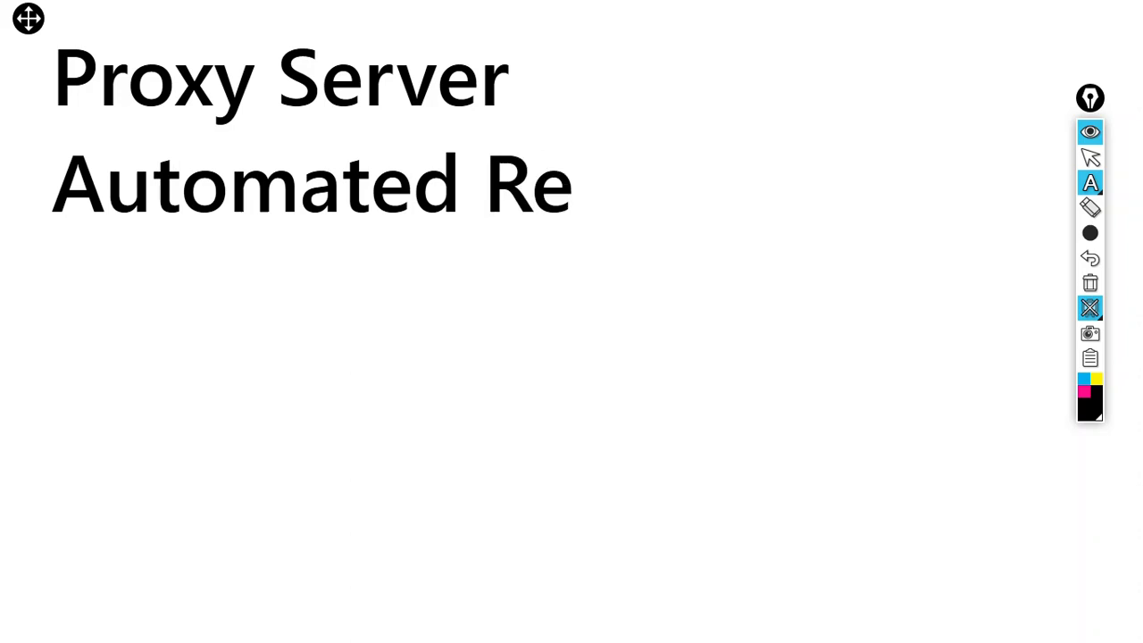
{"action": "type", "text": "cordinhg"}
{"action": "key", "text": "BackSpace"}
{"action": "key", "text": "BackSpace"}
{"action": "key", "text": "BackSpace"}
{"action": "type", "text": "h"}
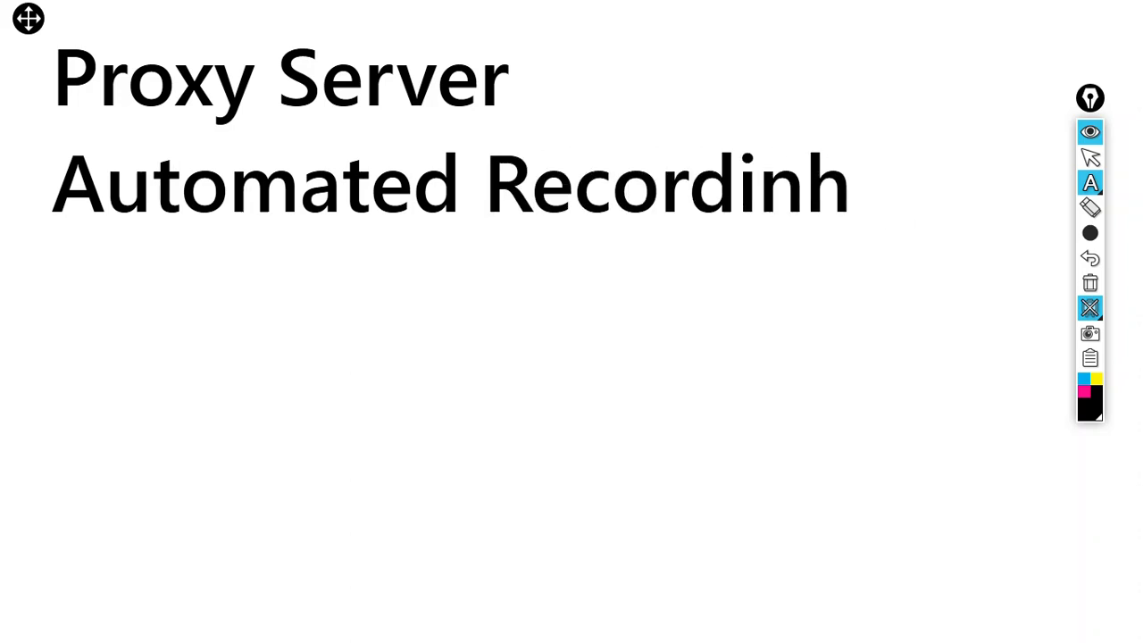
{"action": "key", "text": "BackSpace"}
{"action": "type", "text": "g"}
{"action": "key", "text": "Return"}
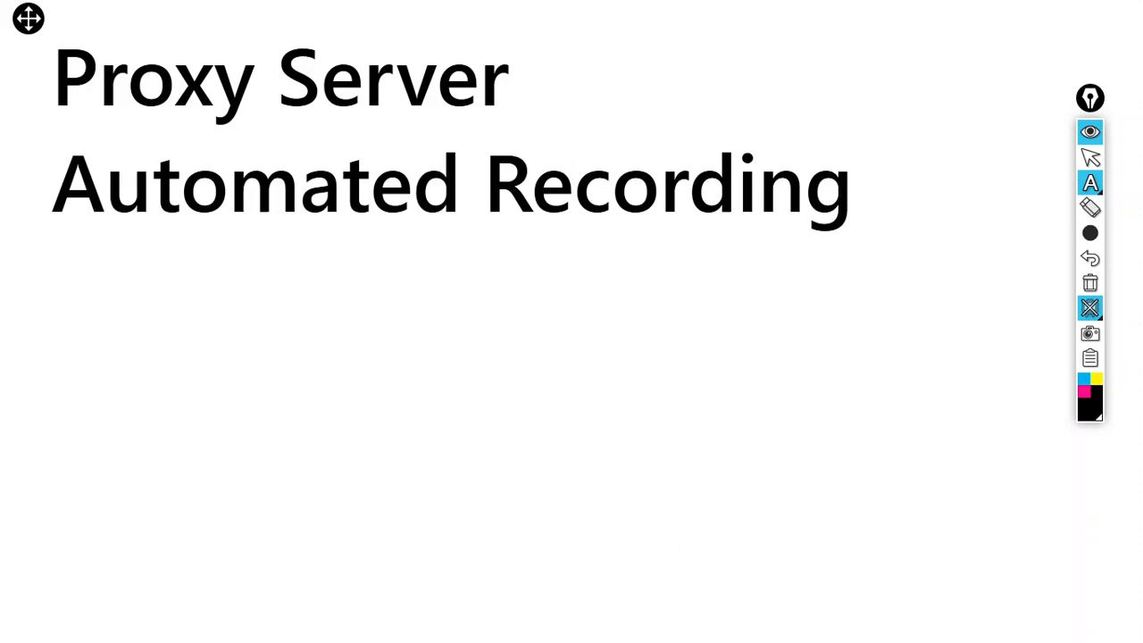
- Erase both text lines and sketch a laptop with a screen and keyboard in black pencil on the whiteboard
{"action": "key", "text": "ctrl+a"}
{"action": "key", "text": "BackSpace"}
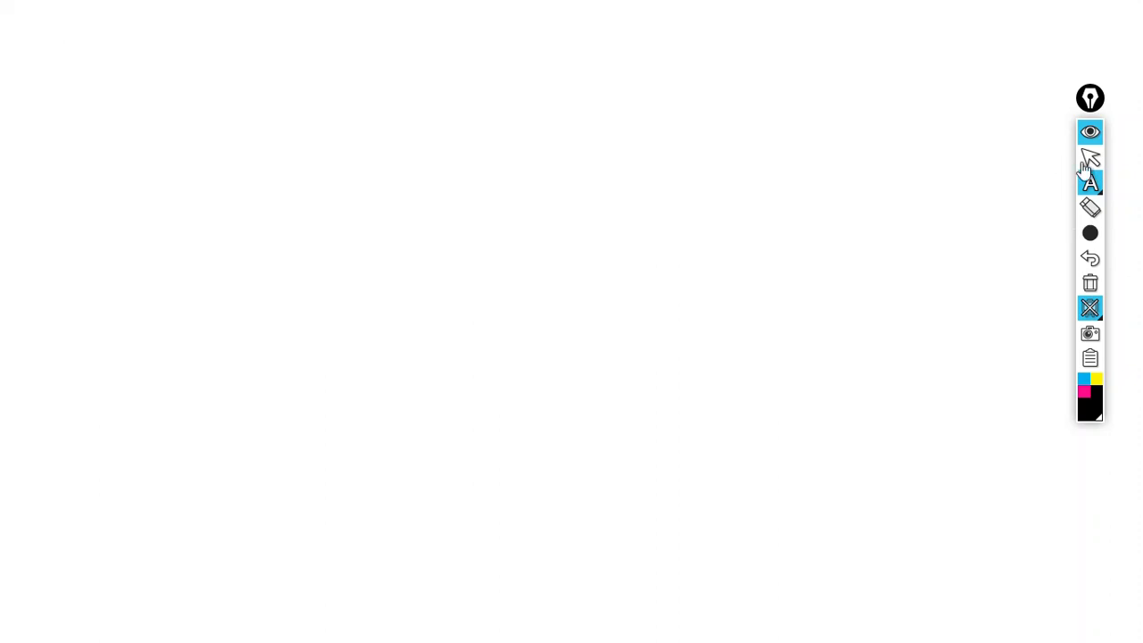
{"action": "mouse_move", "coordinate": [1093, 187]}
{"action": "left_click", "coordinate": [989, 183]}
{"action": "mouse_move", "coordinate": [166, 118]}
{"action": "left_mouse_down"}
{"action": "mouse_move", "coordinate": [167, 234]}
{"action": "mouse_move", "coordinate": [361, 132]}
{"action": "mouse_move", "coordinate": [210, 117]}
{"action": "left_mouse_up"}
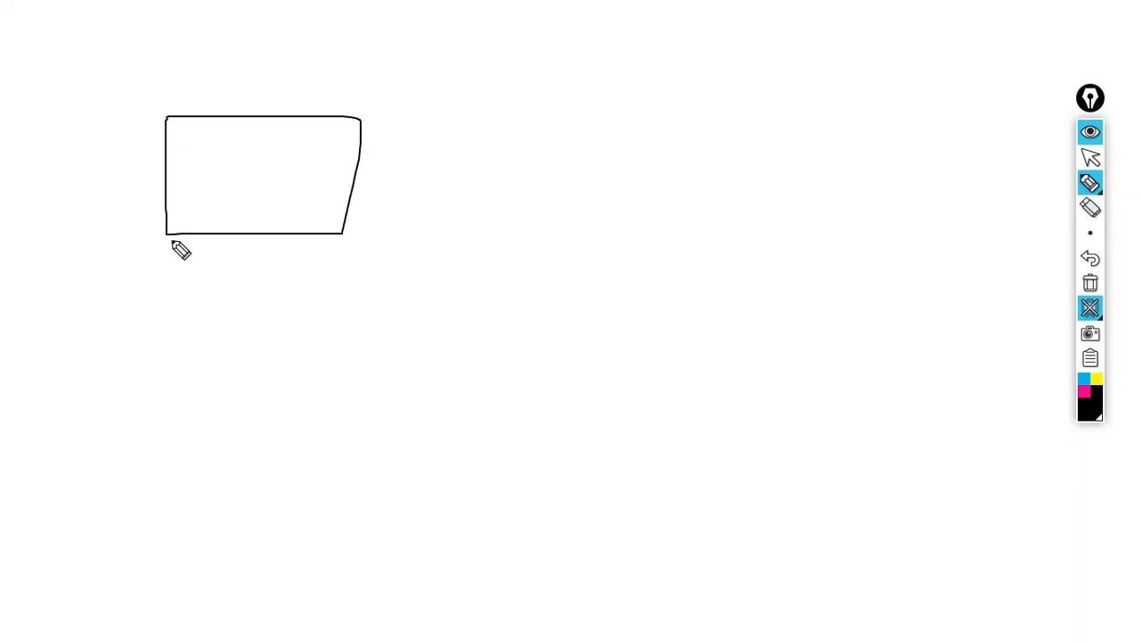
{"action": "mouse_move", "coordinate": [166, 235]}
{"action": "left_mouse_down"}
{"action": "mouse_move", "coordinate": [121, 284]}
{"action": "mouse_move", "coordinate": [393, 284]}
{"action": "left_mouse_up"}
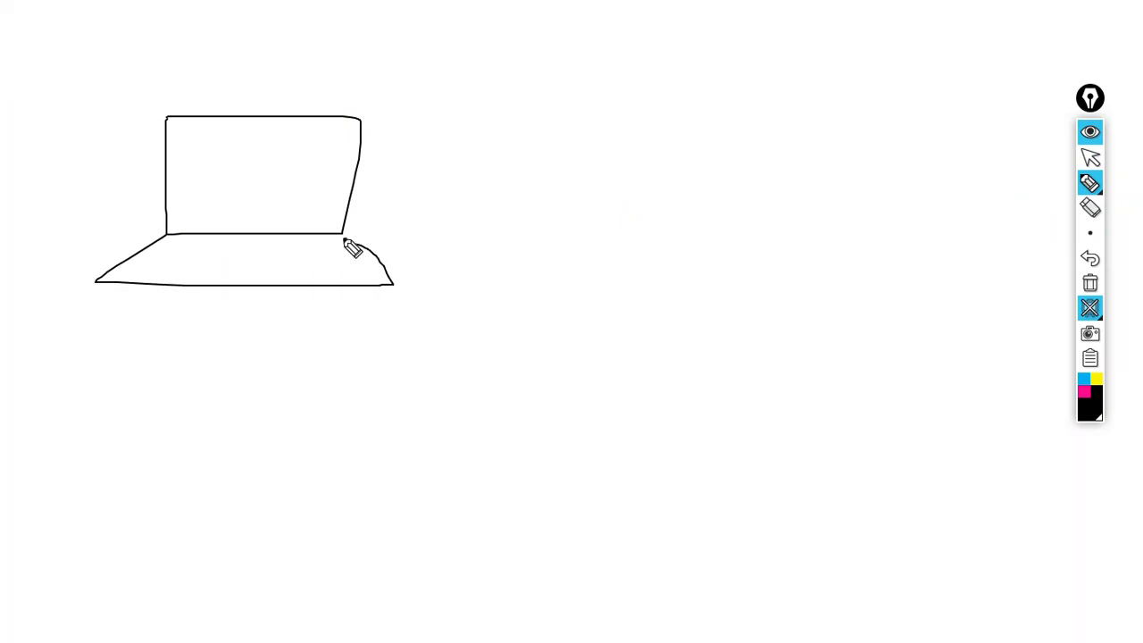
{"action": "mouse_move", "coordinate": [214, 246]}
{"action": "left_mouse_down"}
{"action": "mouse_move", "coordinate": [327, 244]}
{"action": "mouse_move", "coordinate": [172, 240]}
{"action": "mouse_move", "coordinate": [279, 264]}
{"action": "left_mouse_up"}
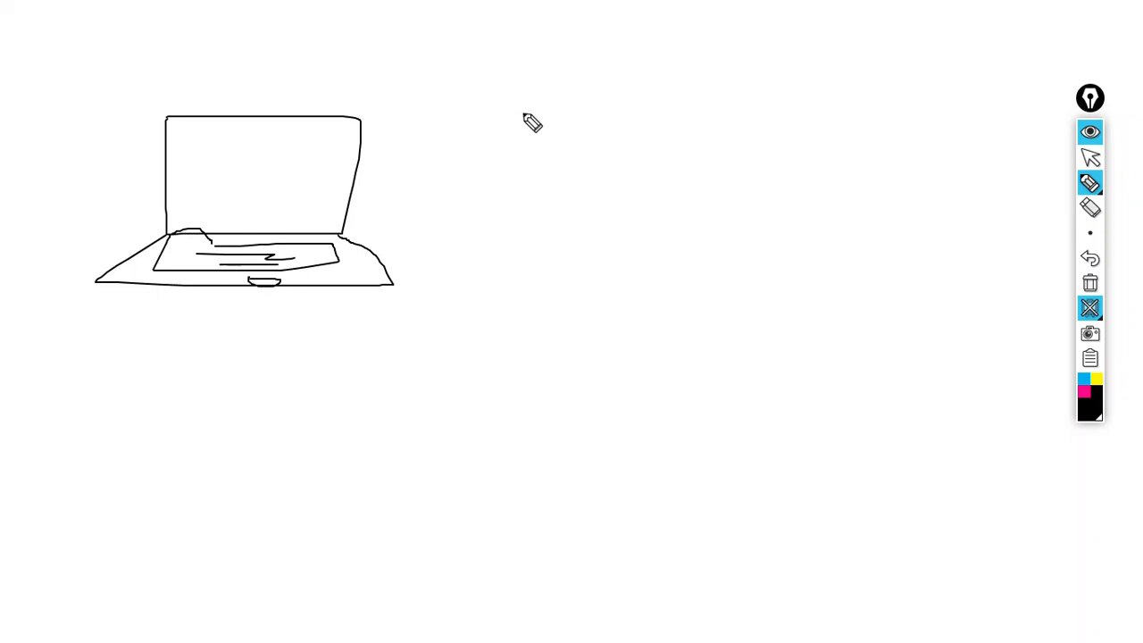
- Sketch a large cloud outline with rounded shapes inside it, on the opposite side of the whiteboard from the laptop
{"action": "mouse_move", "coordinate": [932, 101]}
{"action": "left_mouse_down"}
{"action": "mouse_move", "coordinate": [824, 158]}
{"action": "mouse_move", "coordinate": [1116, 304]}
{"action": "mouse_move", "coordinate": [895, 80]}
{"action": "mouse_move", "coordinate": [887, 163]}
{"action": "mouse_move", "coordinate": [1043, 248]}
{"action": "mouse_move", "coordinate": [929, 185]}
{"action": "left_mouse_up"}
{"action": "mouse_move", "coordinate": [1036, 234]}
{"action": "left_mouse_down"}
{"action": "mouse_move", "coordinate": [940, 252]}
{"action": "mouse_move", "coordinate": [1019, 189]}
{"action": "left_mouse_up"}
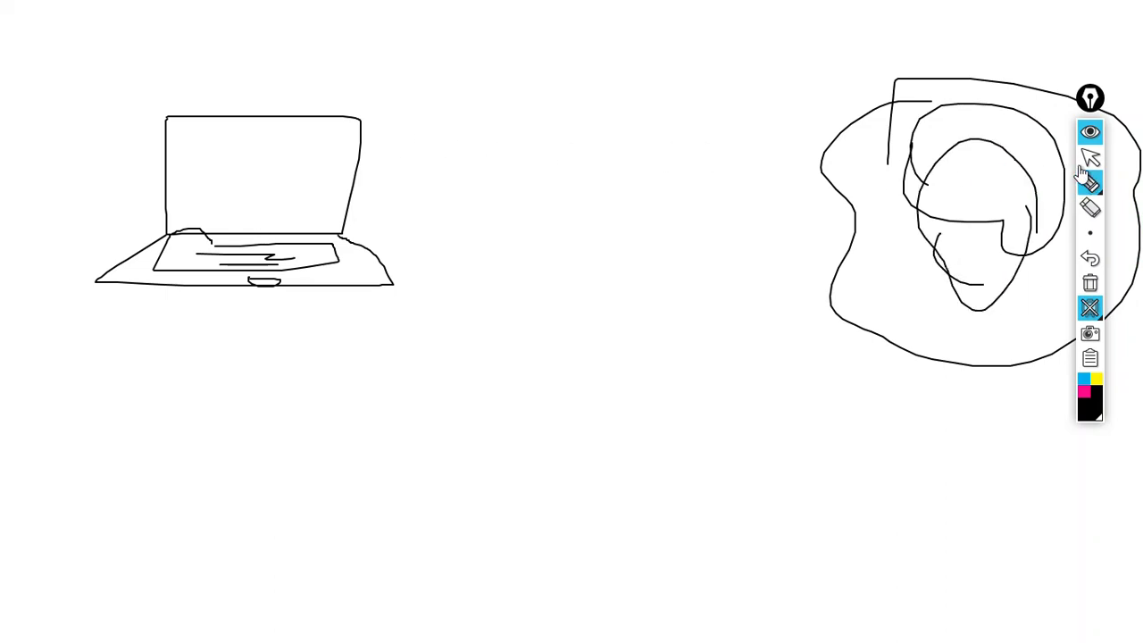
- Draw four horizontal arrows between the laptop and the cloud, alternating in direction, to represent requests and responses
{"action": "left_click", "coordinate": [1067, 188]}
{"action": "left_click_drag", "start_coordinate": [386, 120], "coordinate": [831, 122]}
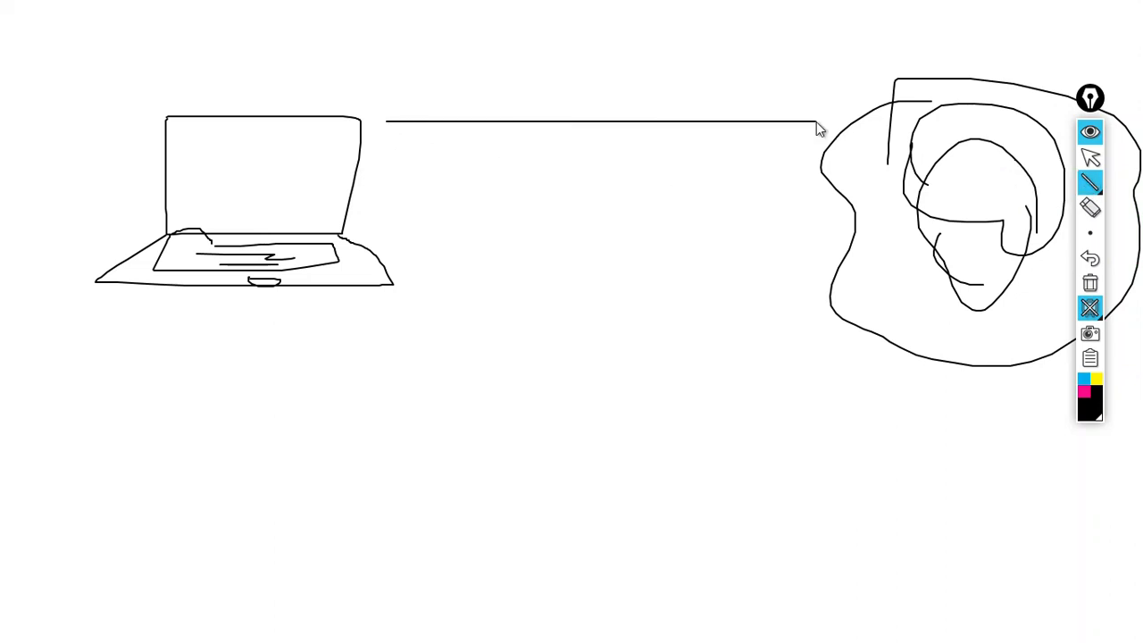
{"action": "left_click_drag", "start_coordinate": [804, 164], "coordinate": [391, 164]}
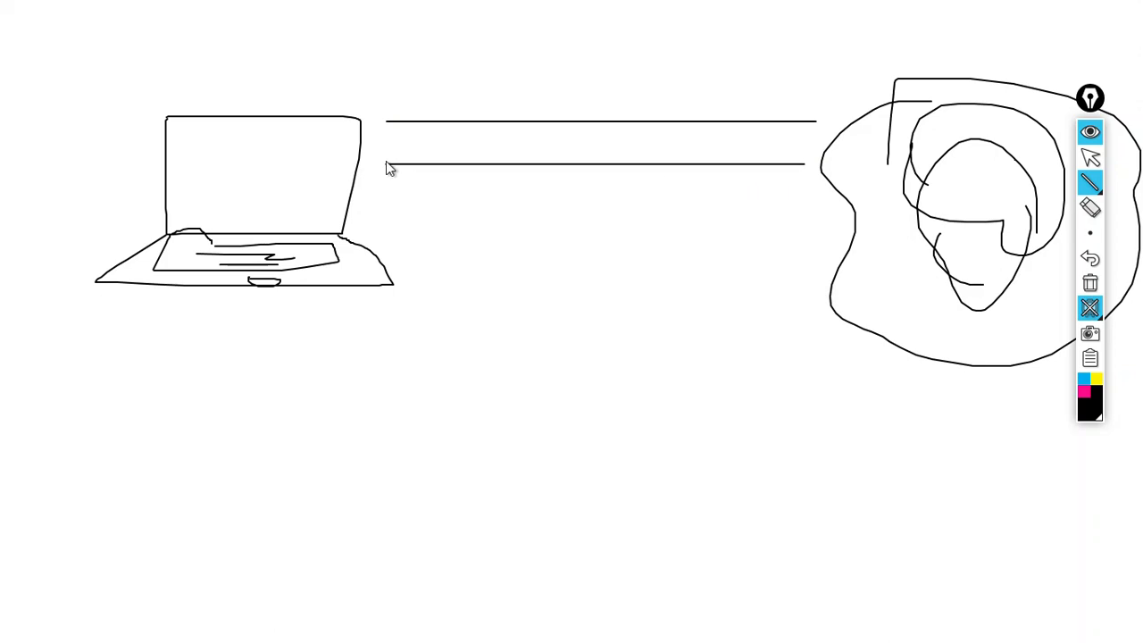
{"action": "mouse_move", "coordinate": [1090, 182]}
{"action": "left_click", "coordinate": [990, 184]}
{"action": "left_click_drag", "start_coordinate": [819, 125], "coordinate": [795, 132]}
{"action": "mouse_move", "coordinate": [386, 191]}
{"action": "left_mouse_down"}
{"action": "mouse_move", "coordinate": [741, 219]}
{"action": "mouse_move", "coordinate": [620, 260]}
{"action": "mouse_move", "coordinate": [431, 266]}
{"action": "left_mouse_up"}
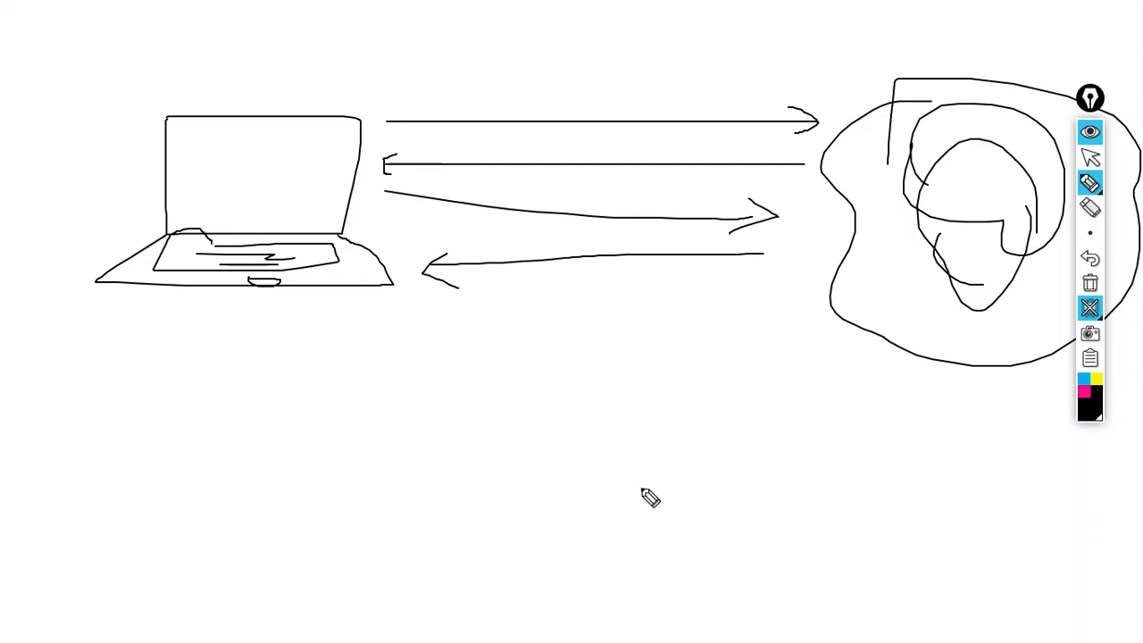
- Sketch a box labelled "P" below the arrows and connect it to the laptop and the cloud with arrows in both directions
{"action": "left_click_drag", "start_coordinate": [521, 431], "coordinate": [521, 542]}
{"action": "mouse_move", "coordinate": [525, 432]}
{"action": "left_mouse_down"}
{"action": "mouse_move", "coordinate": [636, 439]}
{"action": "mouse_move", "coordinate": [654, 529]}
{"action": "mouse_move", "coordinate": [549, 563]}
{"action": "mouse_move", "coordinate": [592, 482]}
{"action": "left_mouse_up"}
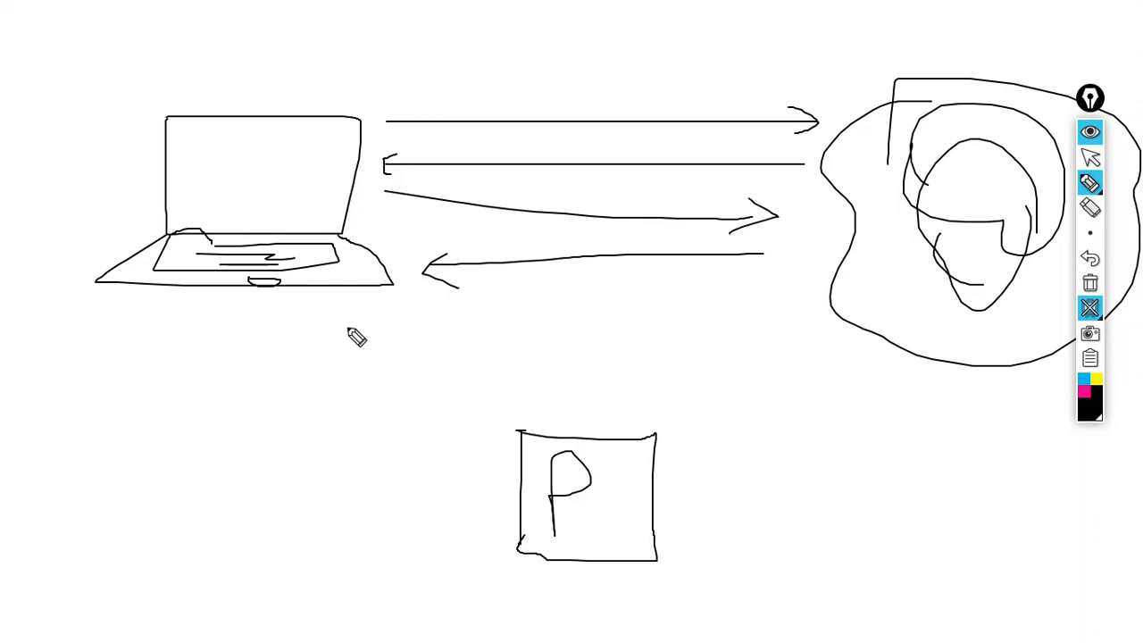
{"action": "left_click_drag", "start_coordinate": [395, 367], "coordinate": [501, 494]}
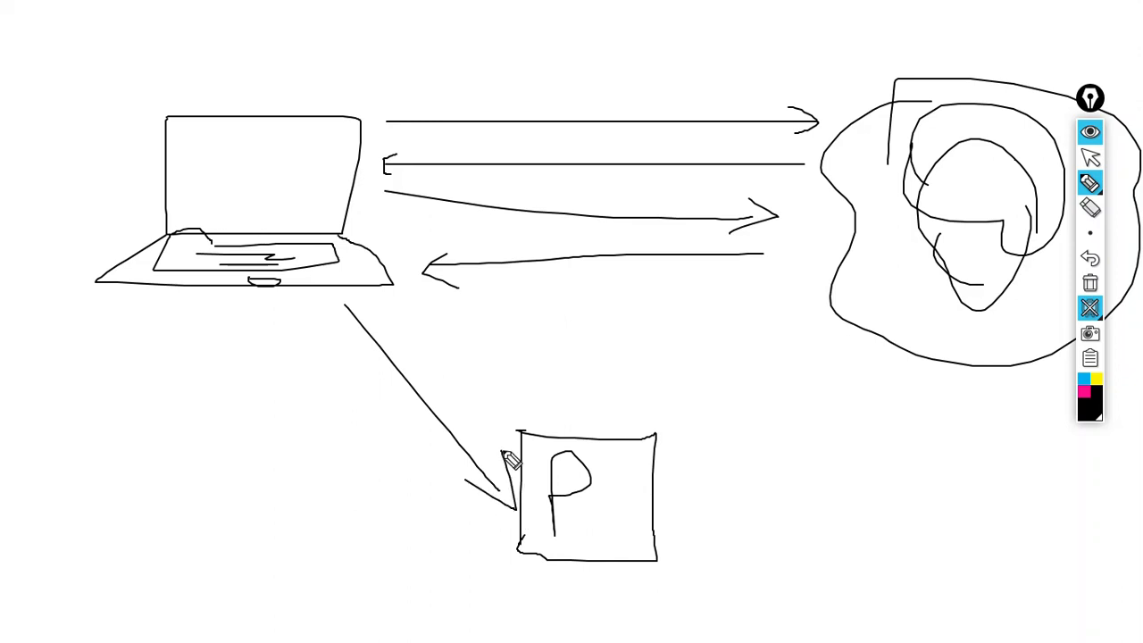
{"action": "left_click_drag", "start_coordinate": [671, 447], "coordinate": [790, 279]}
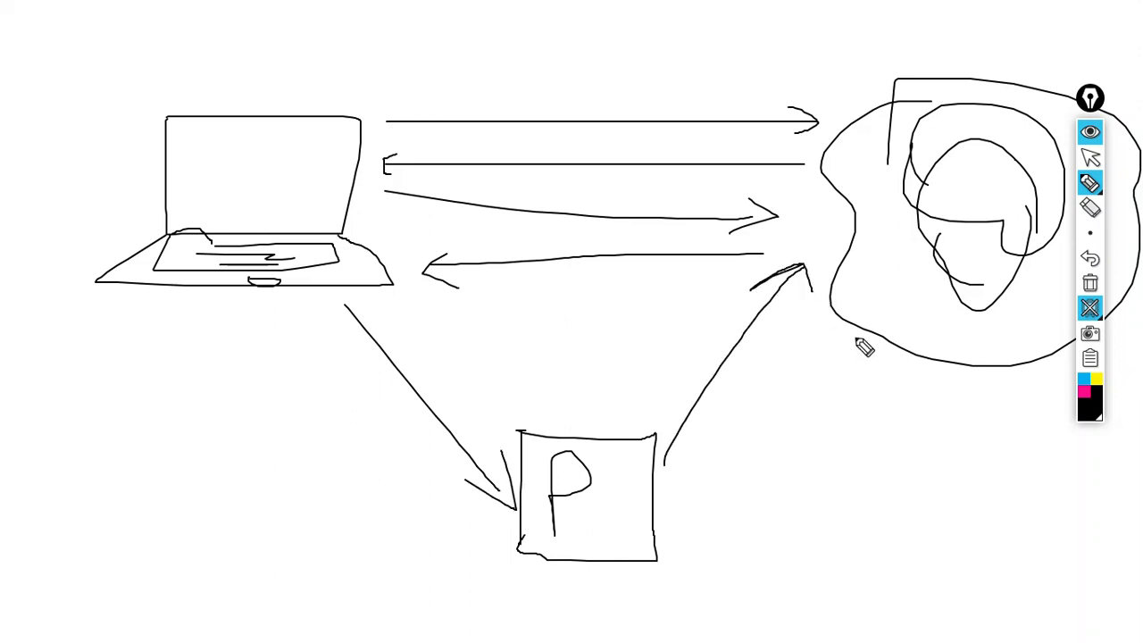
{"action": "left_click_drag", "start_coordinate": [820, 305], "coordinate": [705, 470]}
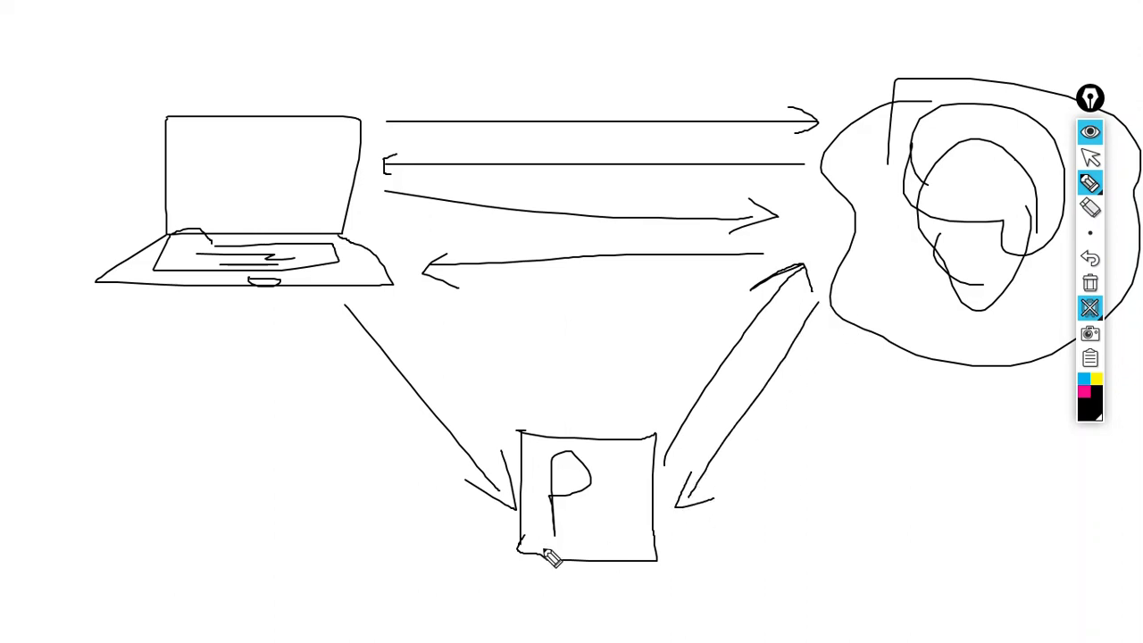
{"action": "left_click_drag", "start_coordinate": [515, 537], "coordinate": [390, 391]}
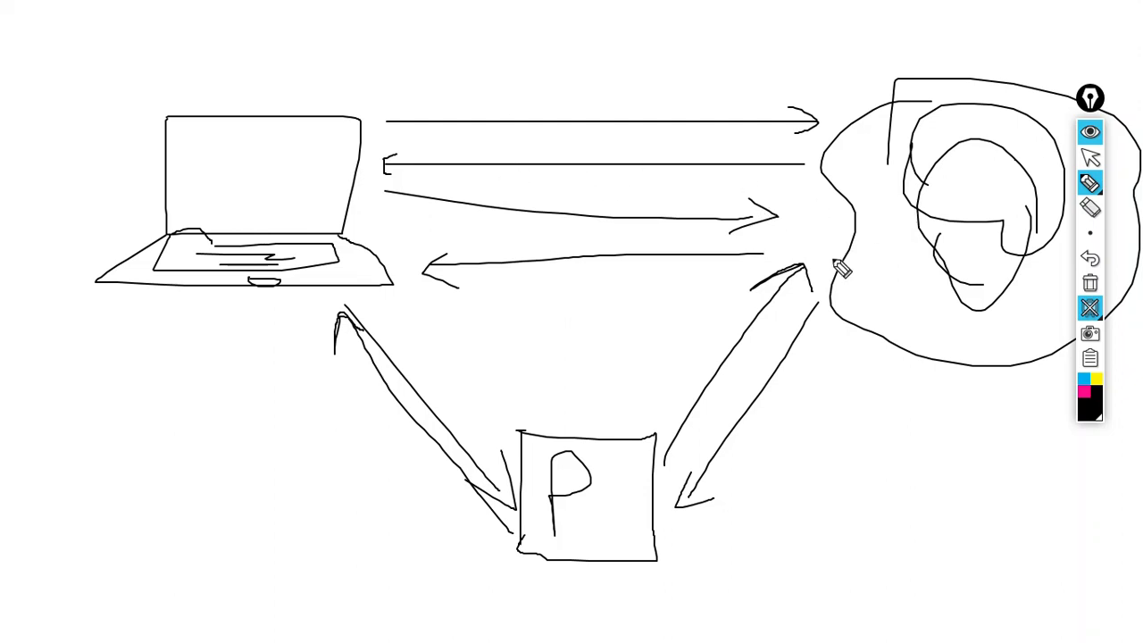
- Hide the whiteboard to return to Apache JMeter and maximize its window
{"action": "left_click", "coordinate": [1090, 133]}
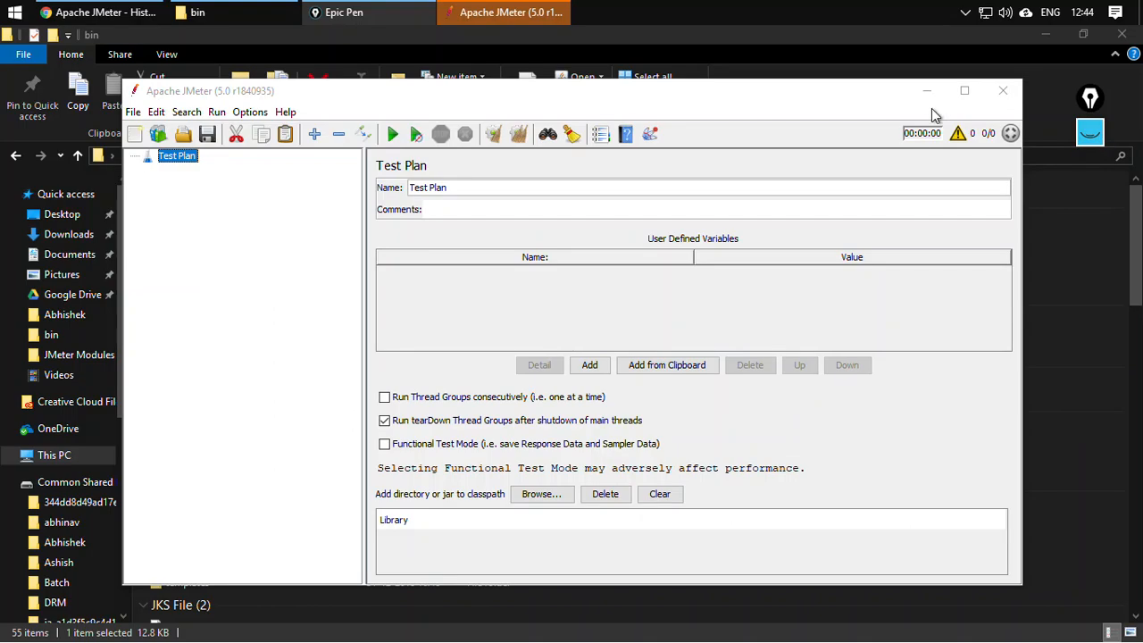
{"action": "left_click", "coordinate": [964, 90]}
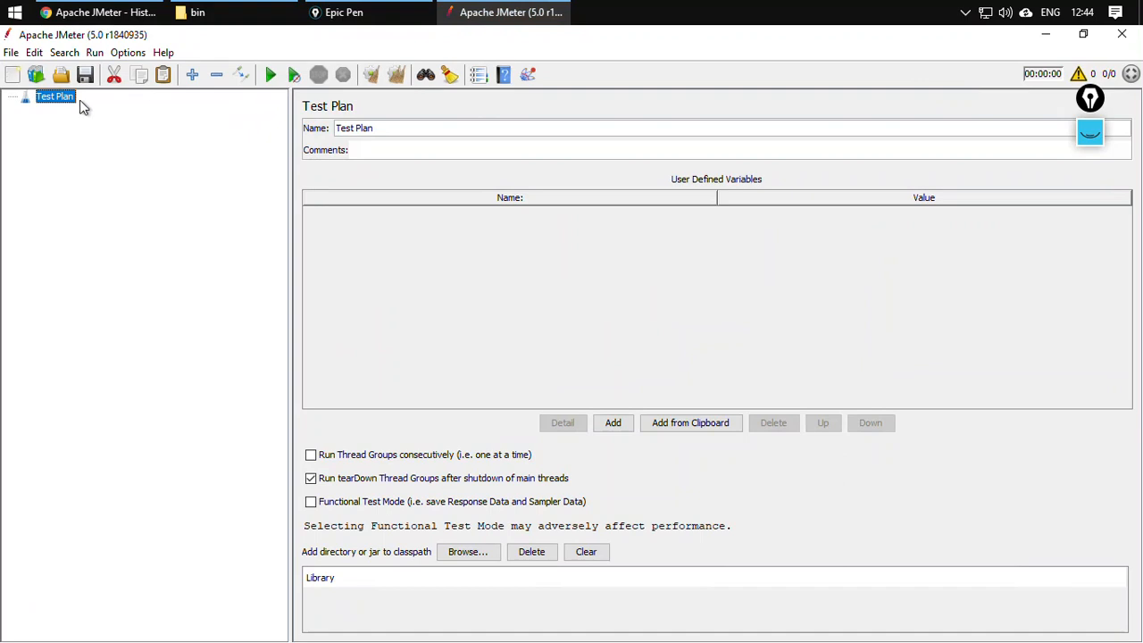
{"action": "right_click", "coordinate": [56, 96]}
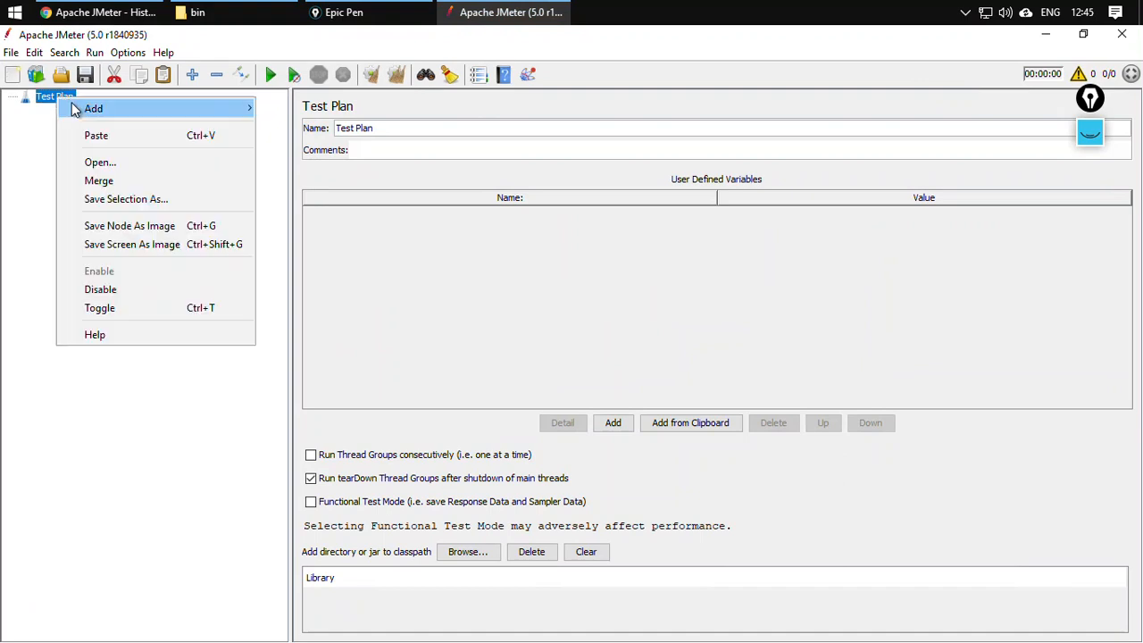
{"action": "mouse_move", "coordinate": [88, 111]}
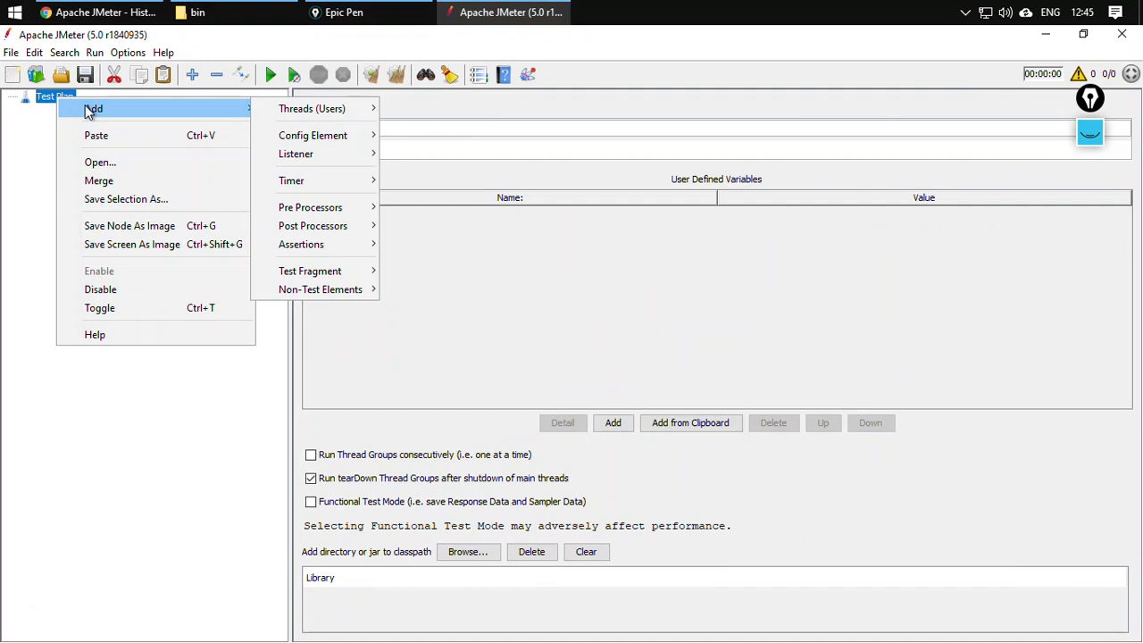
{"action": "left_click", "coordinate": [24, 167]}
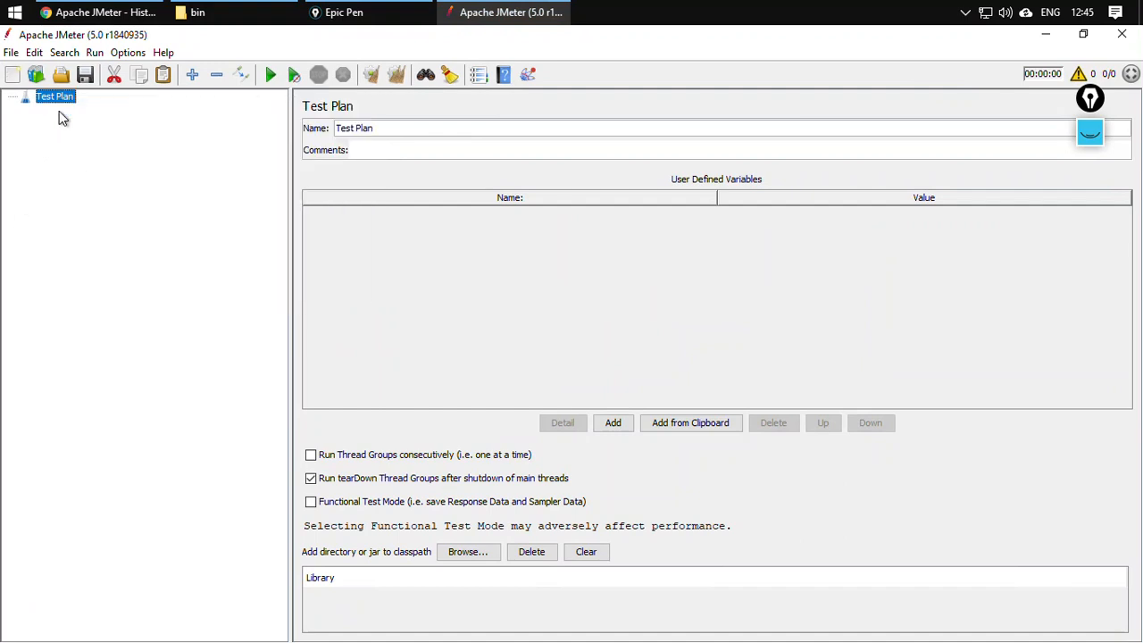
- Add the non-test element HTTP(S) Test Script Recorder to the Test Plan
{"action": "right_click", "coordinate": [65, 104]}
{"action": "mouse_move", "coordinate": [64, 104]}
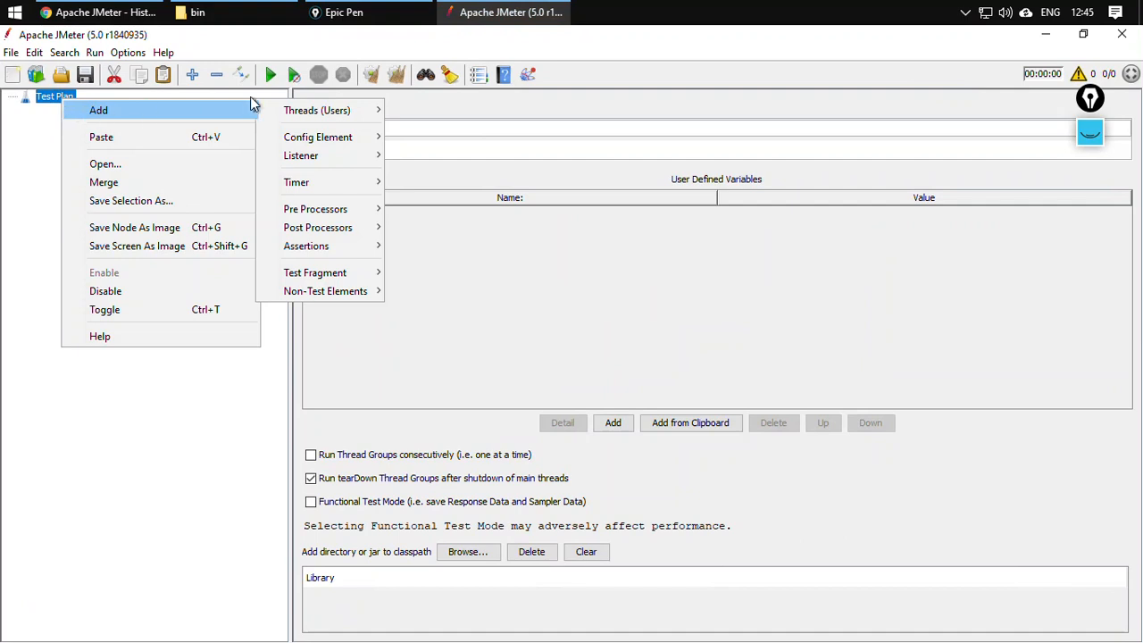
{"action": "mouse_move", "coordinate": [263, 109]}
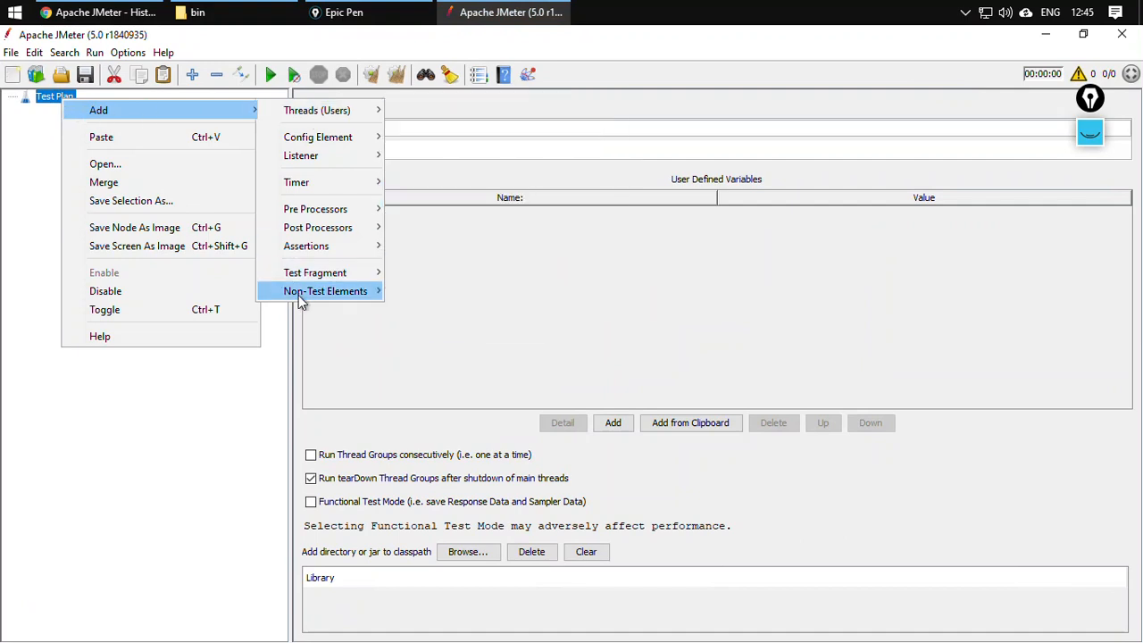
{"action": "mouse_move", "coordinate": [300, 302]}
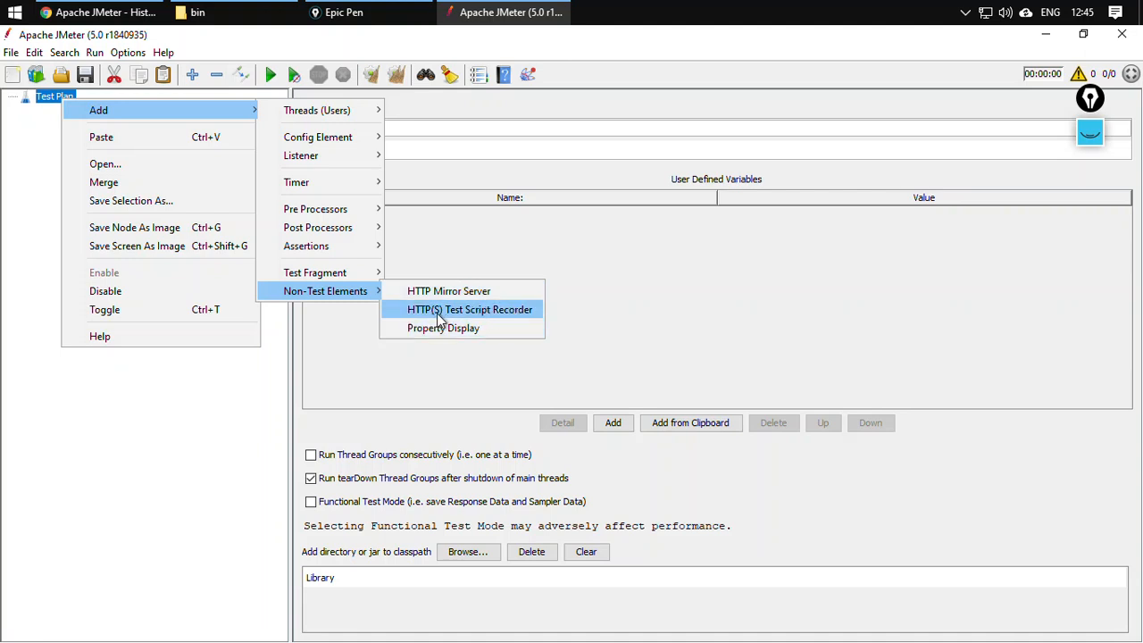
{"action": "left_click", "coordinate": [466, 310]}
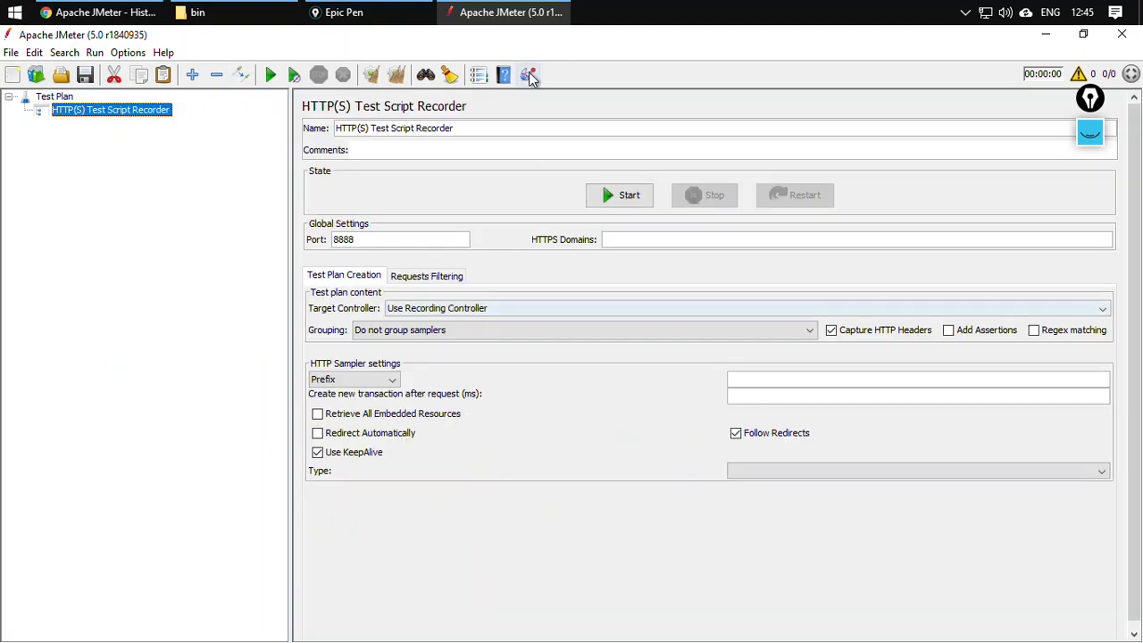
- Bring back the Epic Pen whiteboard, clear the drawing and write "Non Test Element" in large black text
{"action": "left_click", "coordinate": [1090, 134]}
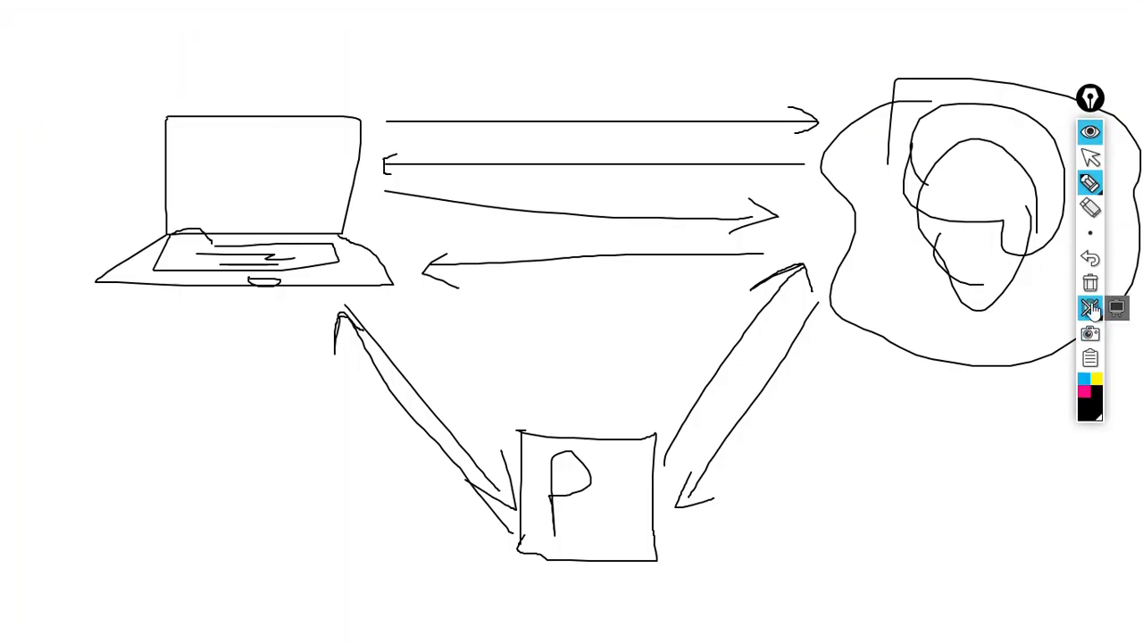
{"action": "left_click", "coordinate": [1091, 282]}
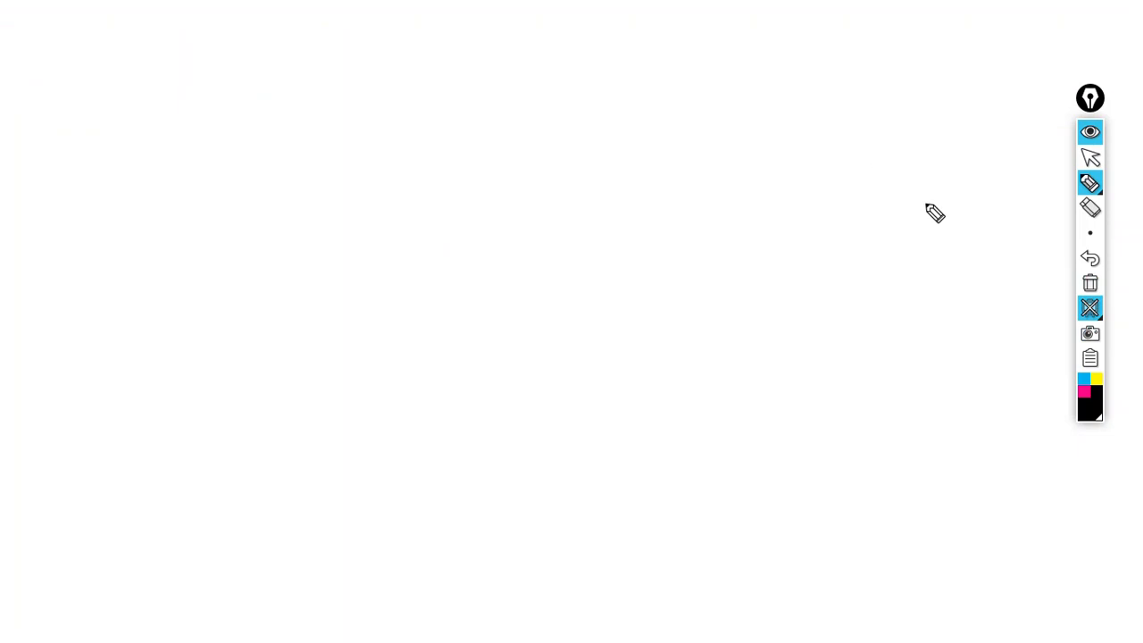
{"action": "mouse_move", "coordinate": [1088, 183]}
{"action": "left_click", "coordinate": [1038, 183]}
{"action": "left_click", "coordinate": [87, 73]}
{"action": "scroll", "coordinate": [87, 74], "scroll_direction": "up", "scroll_amount": 3}
{"action": "left_click", "coordinate": [27, 72]}
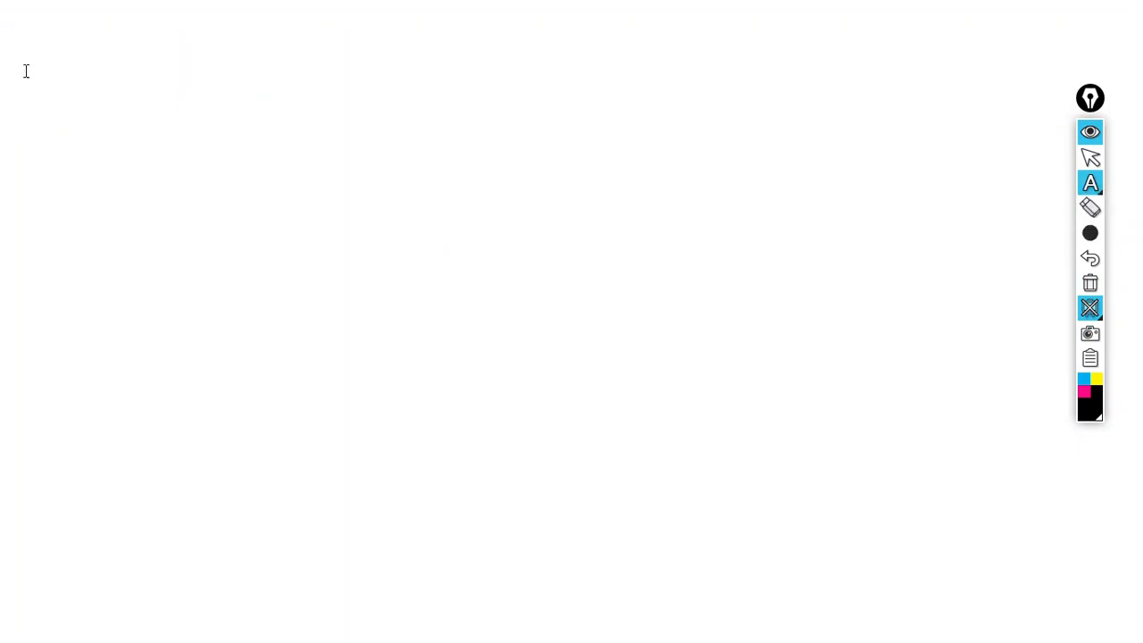
{"action": "type", "text": "Non Te"}
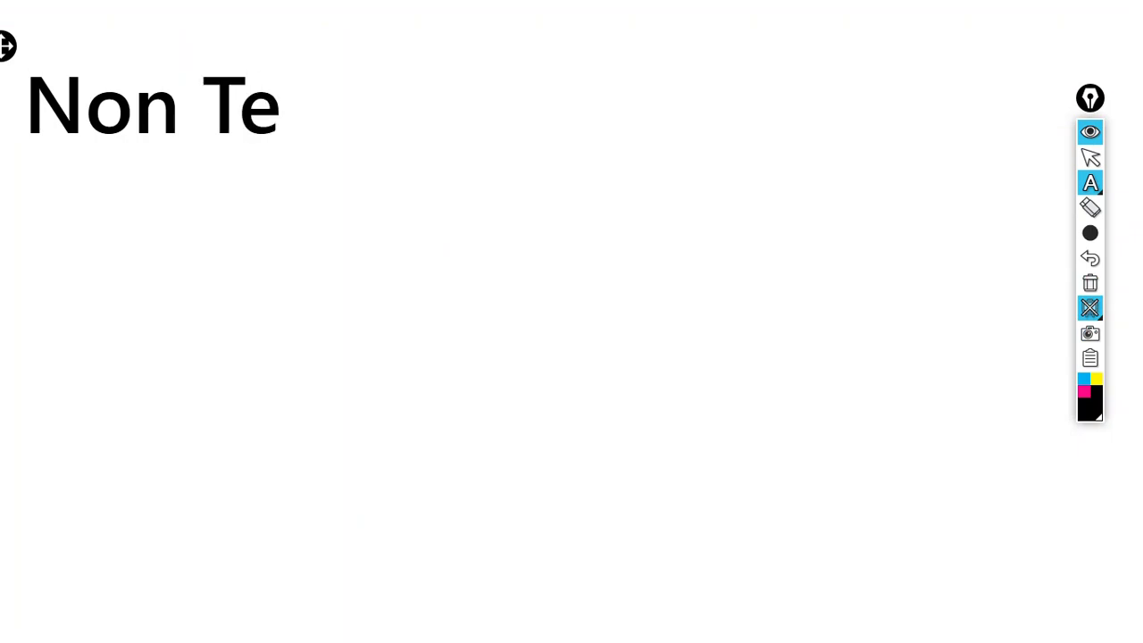
{"action": "type", "text": "st E;"}
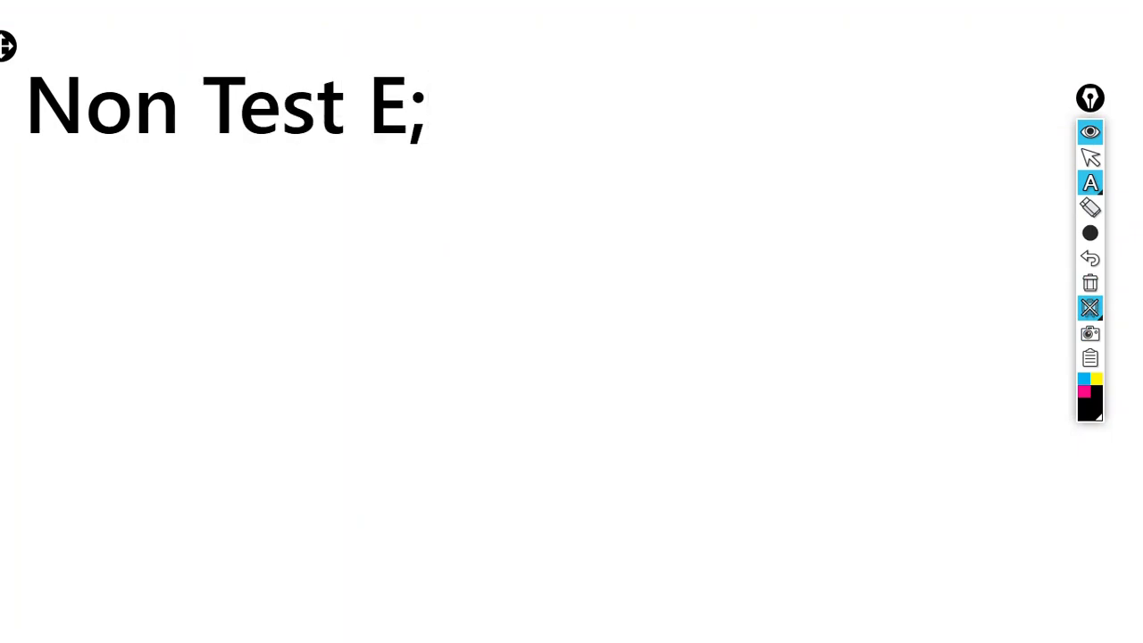
{"action": "type", "text": "le"}
{"action": "key", "text": "BackSpace"}
{"action": "key", "text": "BackSpace"}
{"action": "key", "text": "BackSpace"}
{"action": "type", "text": "lemem"}
{"action": "key", "text": "BackSpace"}
{"action": "type", "text": "j"}
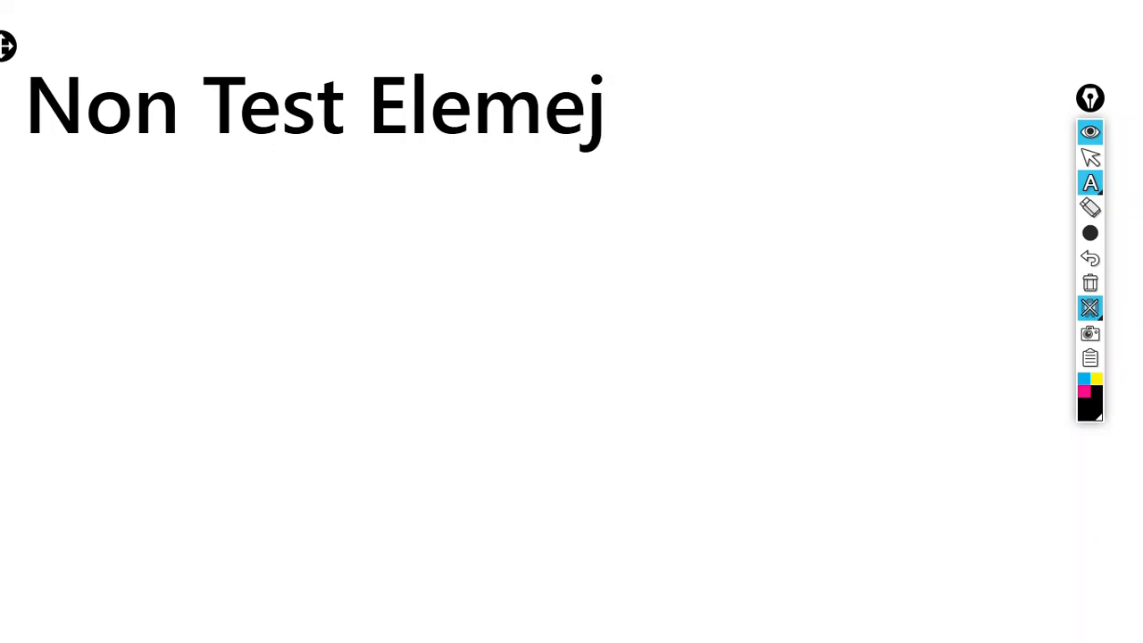
{"action": "key", "text": "BackSpace"}
{"action": "type", "text": "nt"}
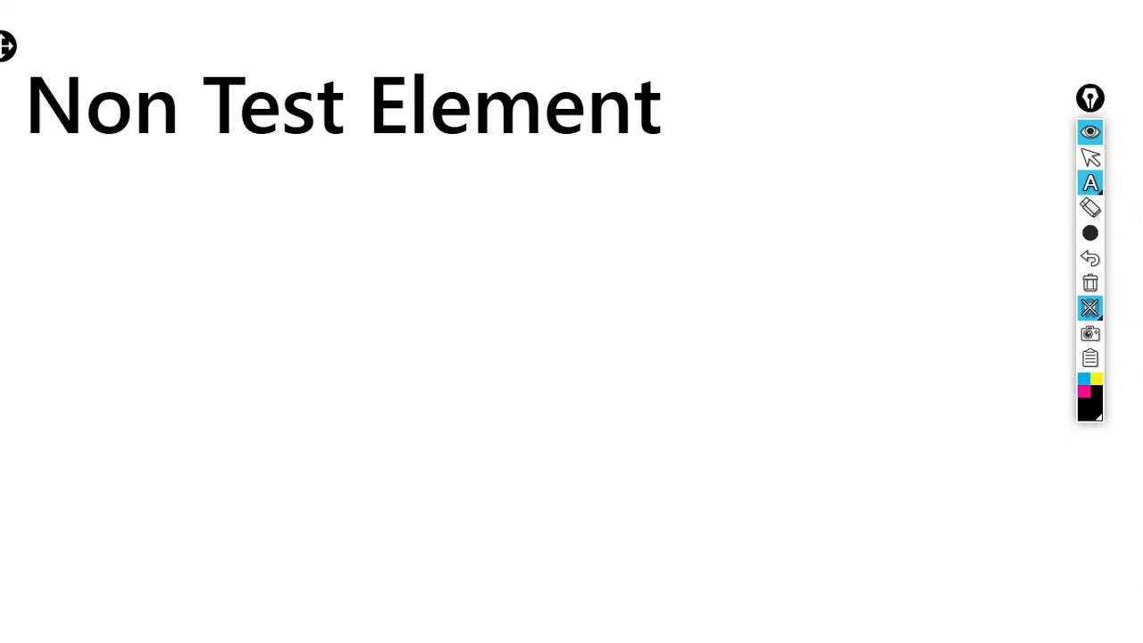
- Write "HTTP Recorder" on the line below "Non Test Element"
{"action": "left_click", "coordinate": [804, 255]}
{"action": "left_click", "coordinate": [839, 128]}
{"action": "key", "text": "Return"}
{"action": "type", "text": "H"}
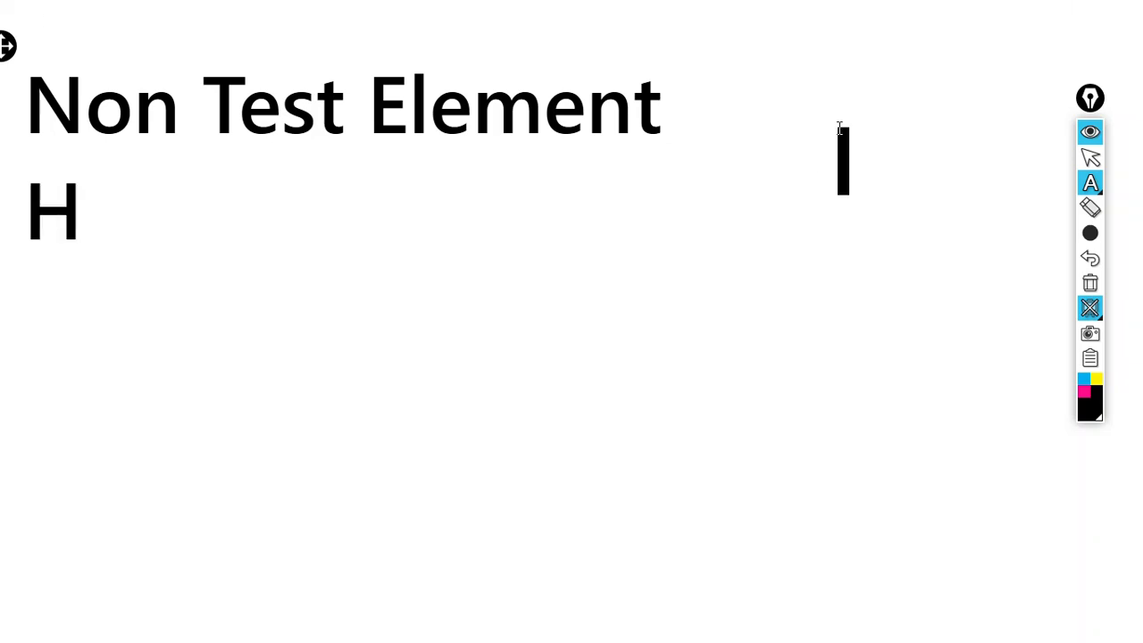
{"action": "type", "text": "TTS"}
{"action": "key", "text": "BackSpace"}
{"action": "key", "text": "BackSpace"}
{"action": "type", "text": "P "}
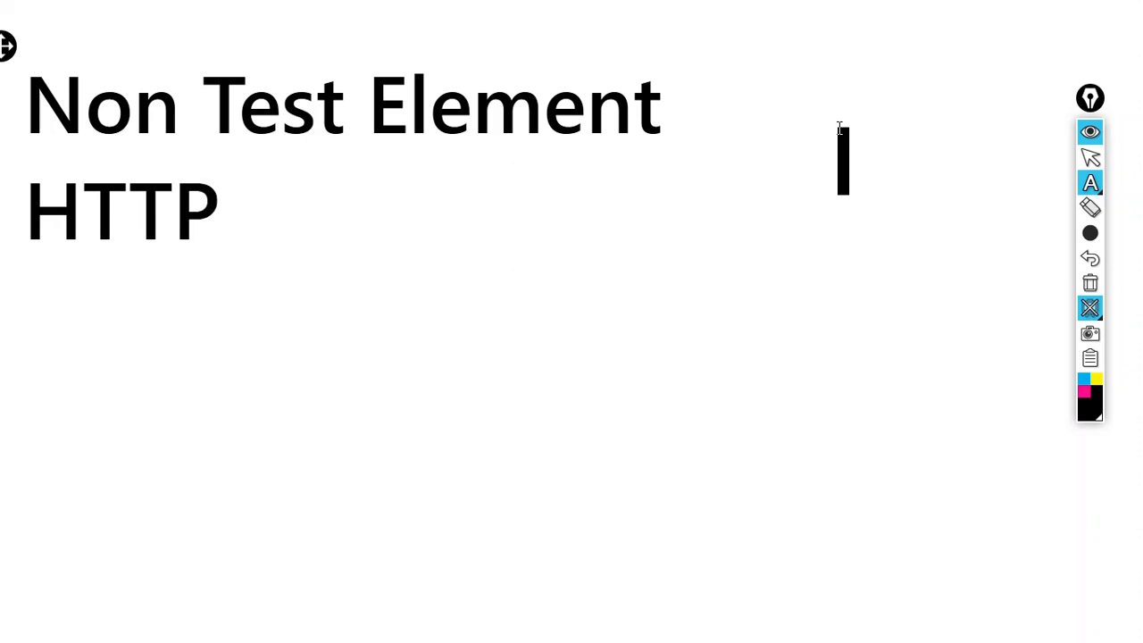
{"action": "type", "text": "Recorder"}
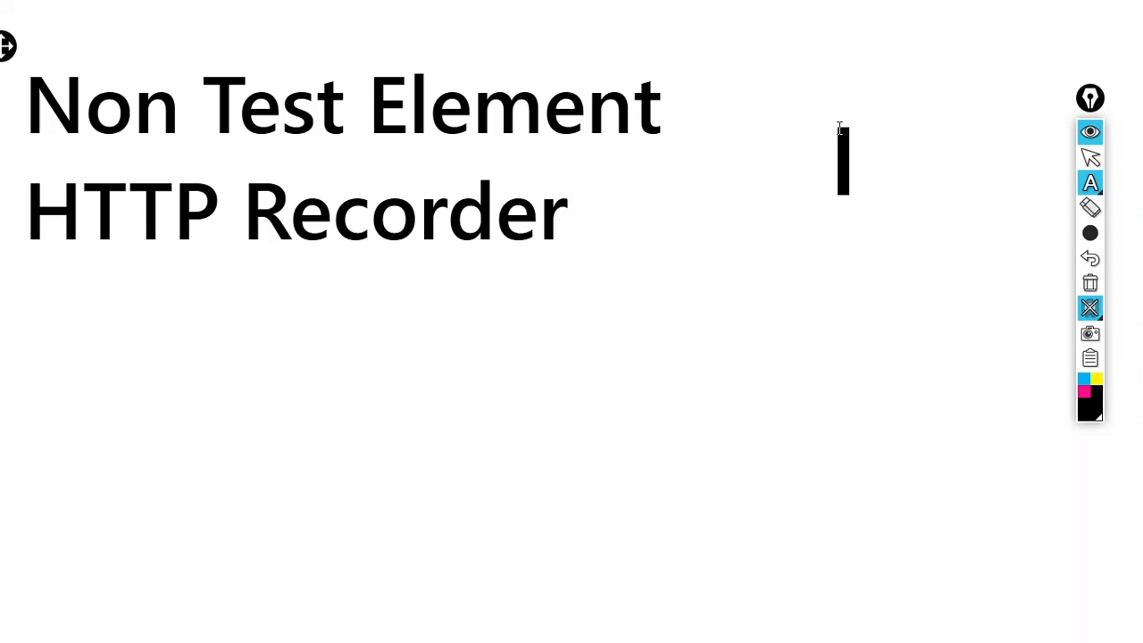
{"action": "key", "text": "BackSpace"}
{"action": "type", "text": "r is"}
{"action": "key", "text": "BackSpace"}
{"action": "key", "text": "BackSpace"}
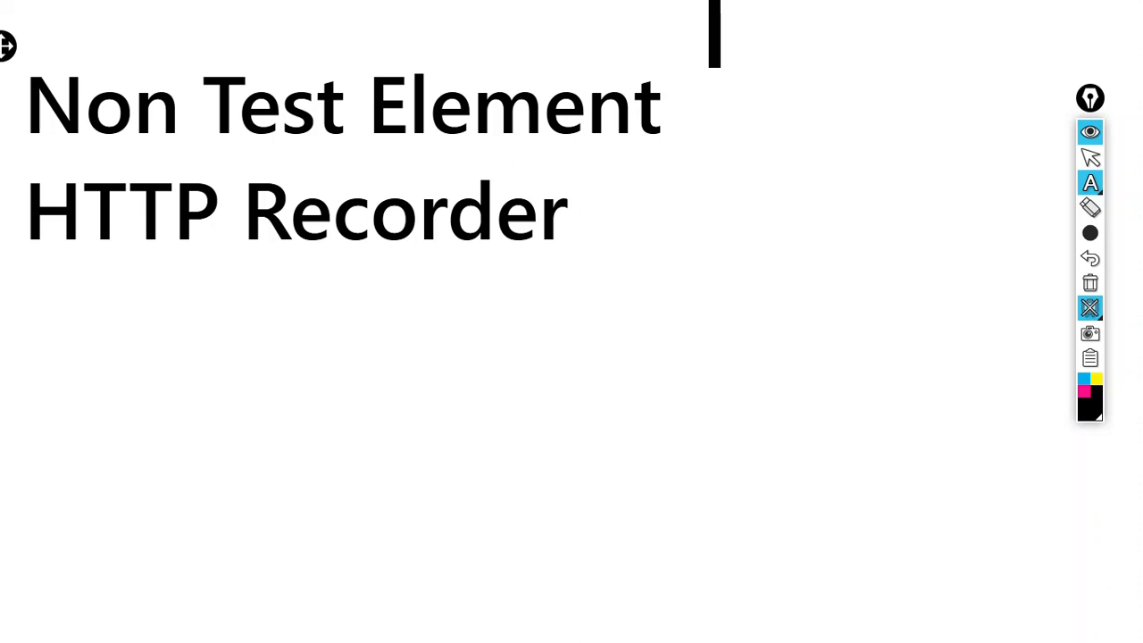
- Hide the whiteboard to return to Apache JMeter and show which non-test elements can be added to the Test Plan
{"action": "left_click", "coordinate": [1091, 140]}
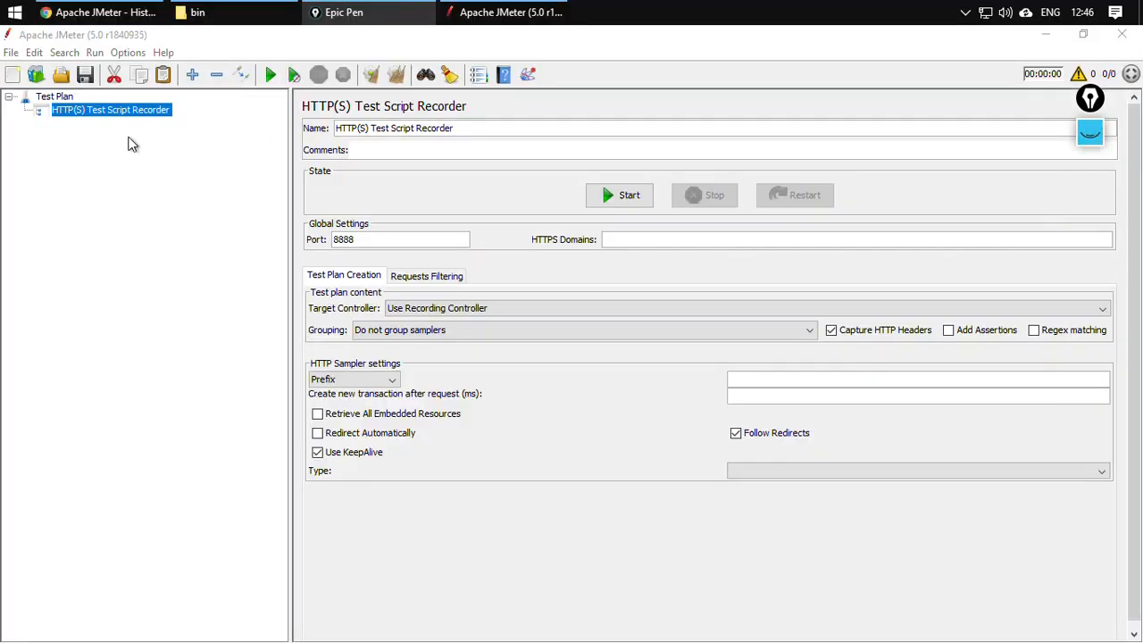
{"action": "left_click", "coordinate": [52, 96]}
{"action": "right_click", "coordinate": [52, 96]}
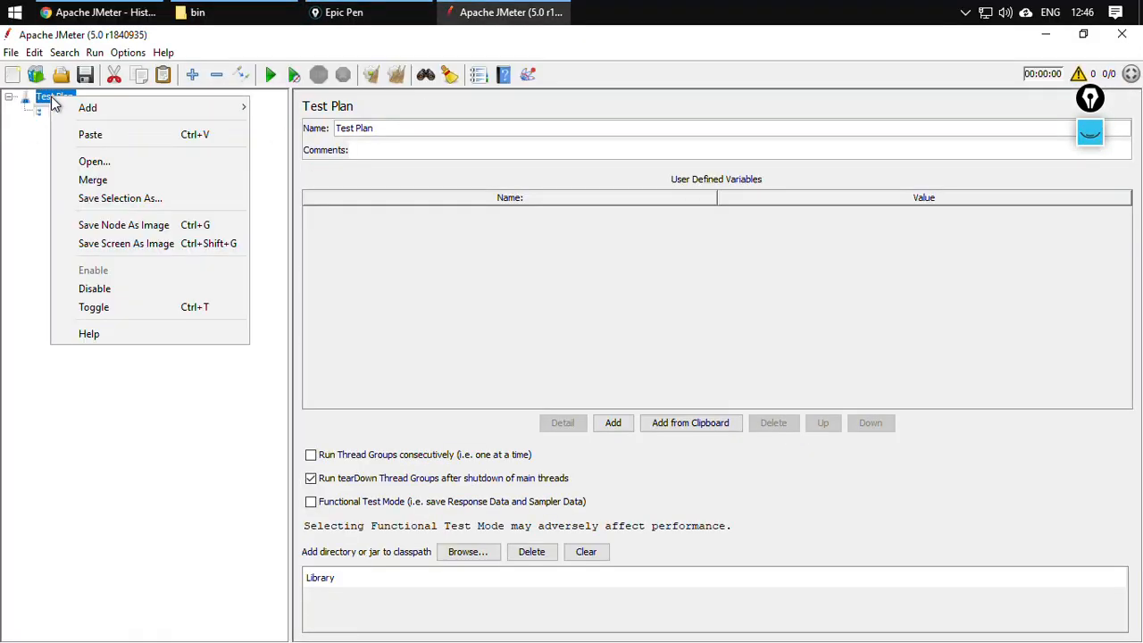
{"action": "mouse_move", "coordinate": [326, 290]}
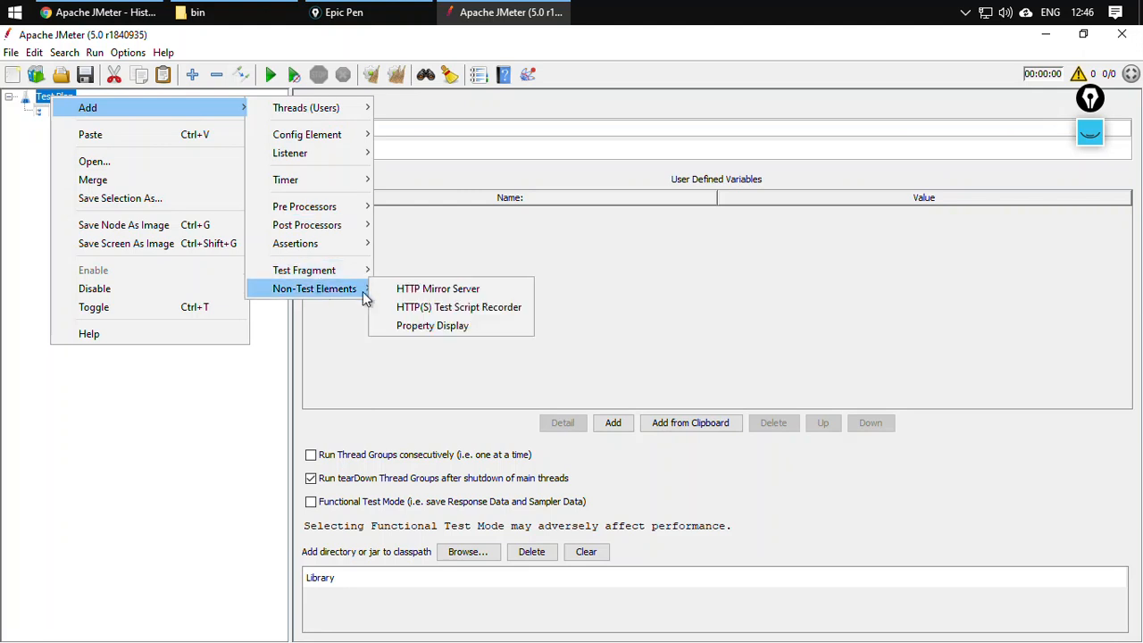
{"action": "left_click", "coordinate": [87, 476]}
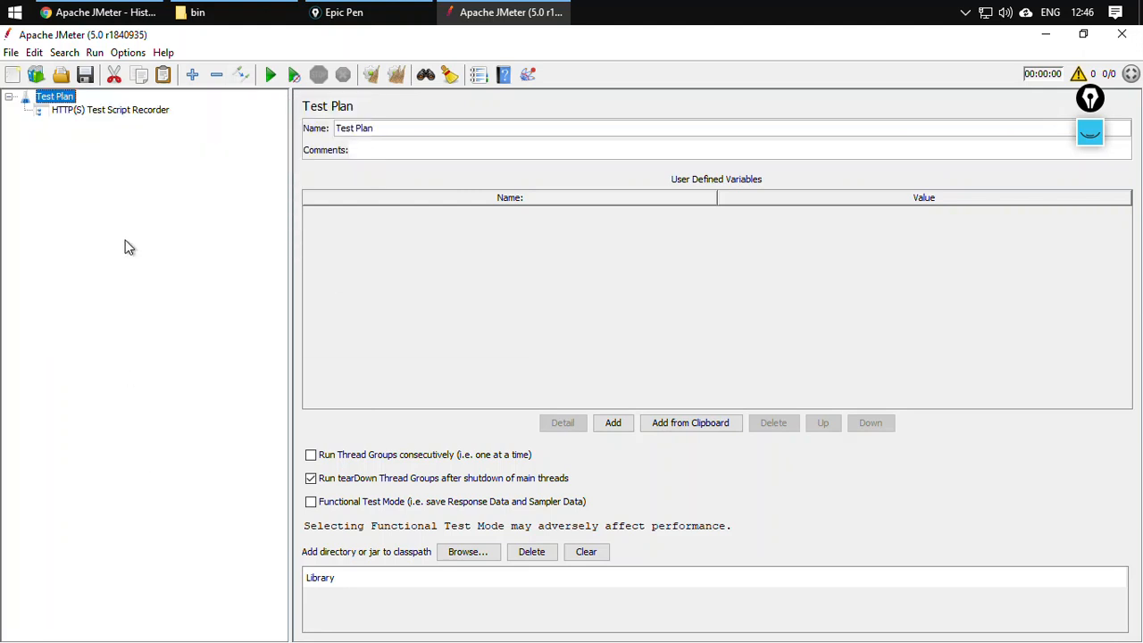
- Open the HTTP(S) Test Script Recorder's settings and highlight its name
{"action": "left_click", "coordinate": [123, 110]}
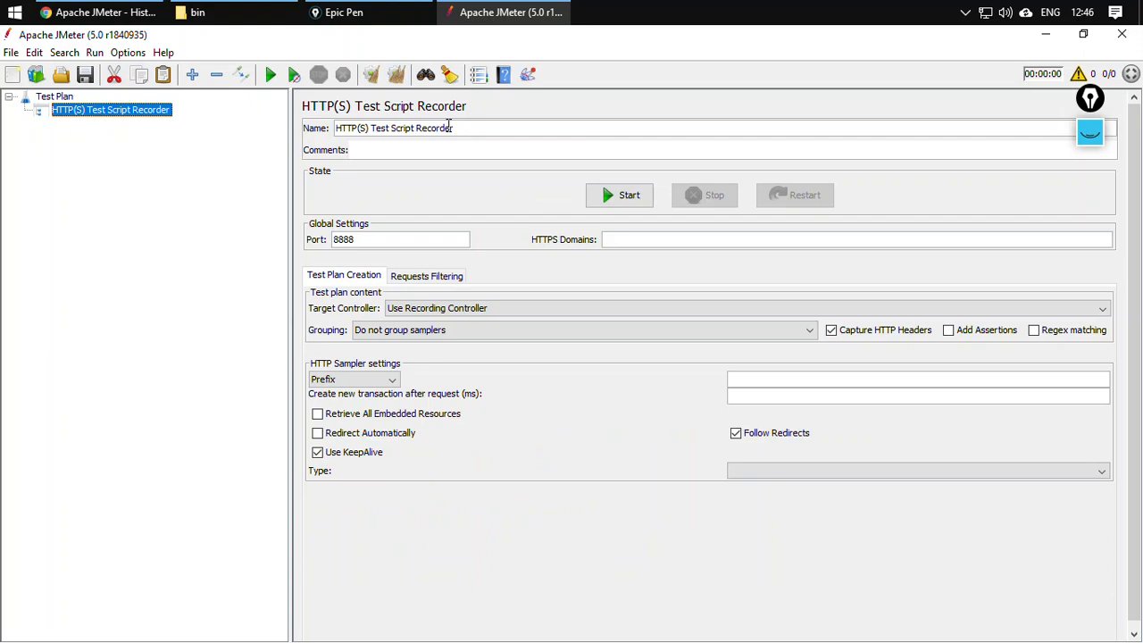
{"action": "left_click_drag", "start_coordinate": [475, 127], "coordinate": [343, 106]}
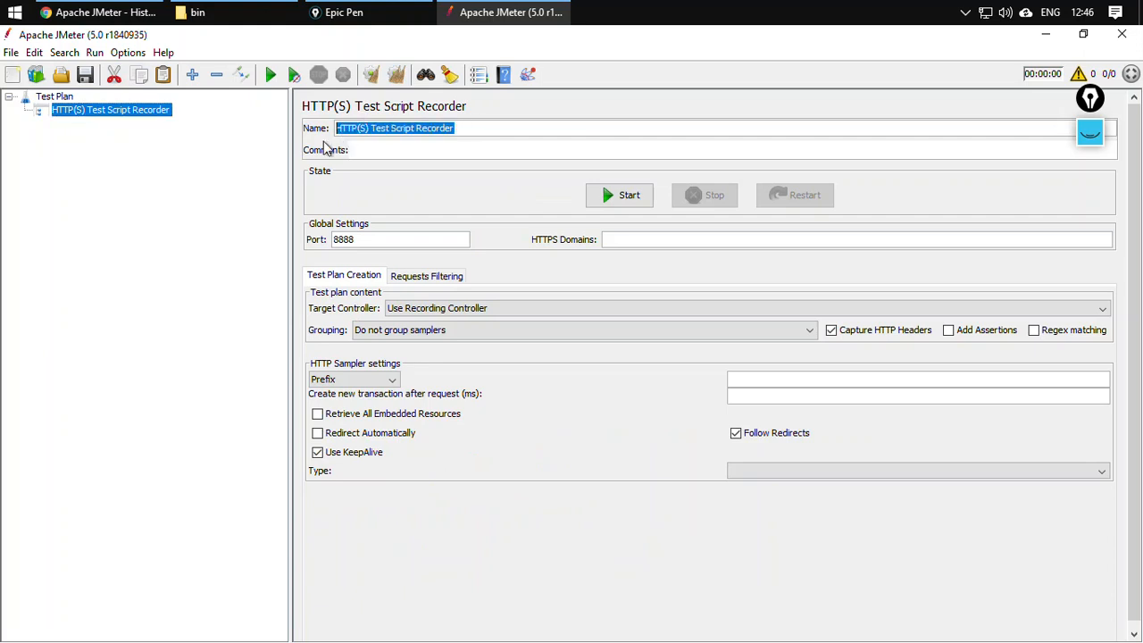
{"action": "left_click", "coordinate": [360, 152]}
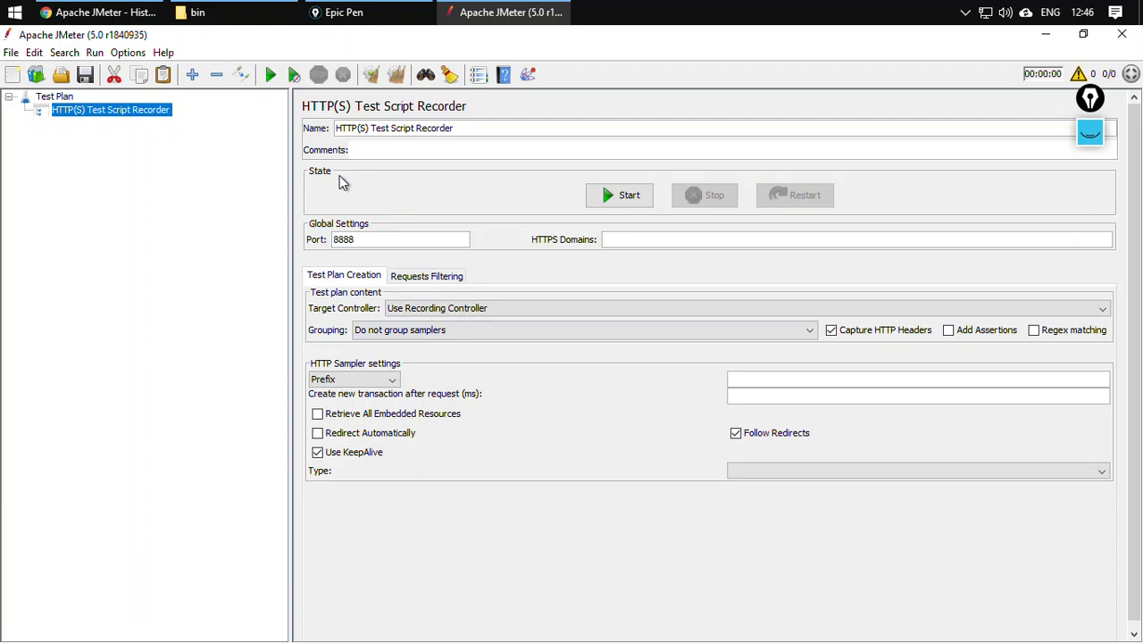
- Point out the recorder's Start control and highlight the port value in the Global Settings
{"action": "left_click", "coordinate": [625, 196]}
{"action": "left_click_drag", "start_coordinate": [369, 241], "coordinate": [277, 229]}
- Bring back the Epic Pen whiteboard, clear it and write "Server Address" with "Port" on the line below
{"action": "left_click", "coordinate": [1101, 137]}
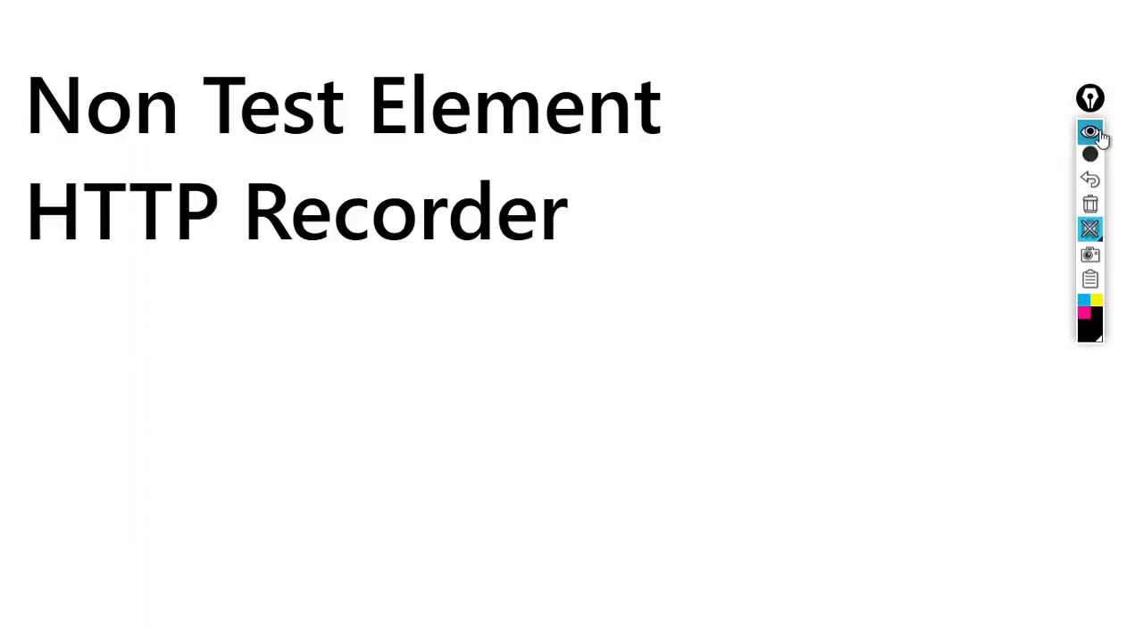
{"action": "mouse_move", "coordinate": [1088, 230]}
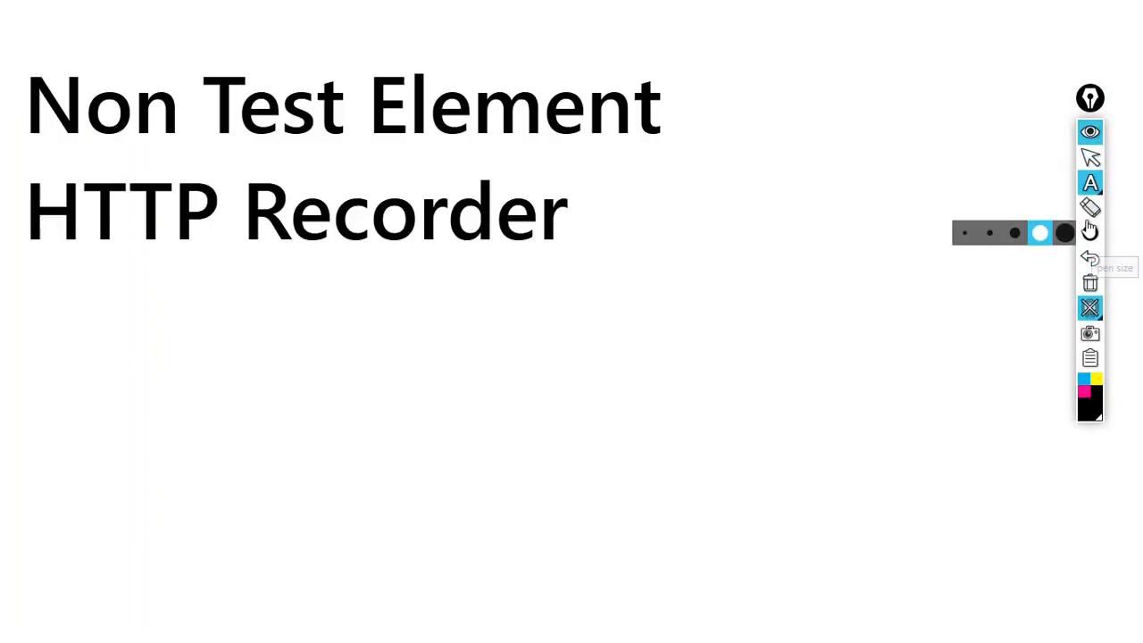
{"action": "left_click", "coordinate": [1090, 284]}
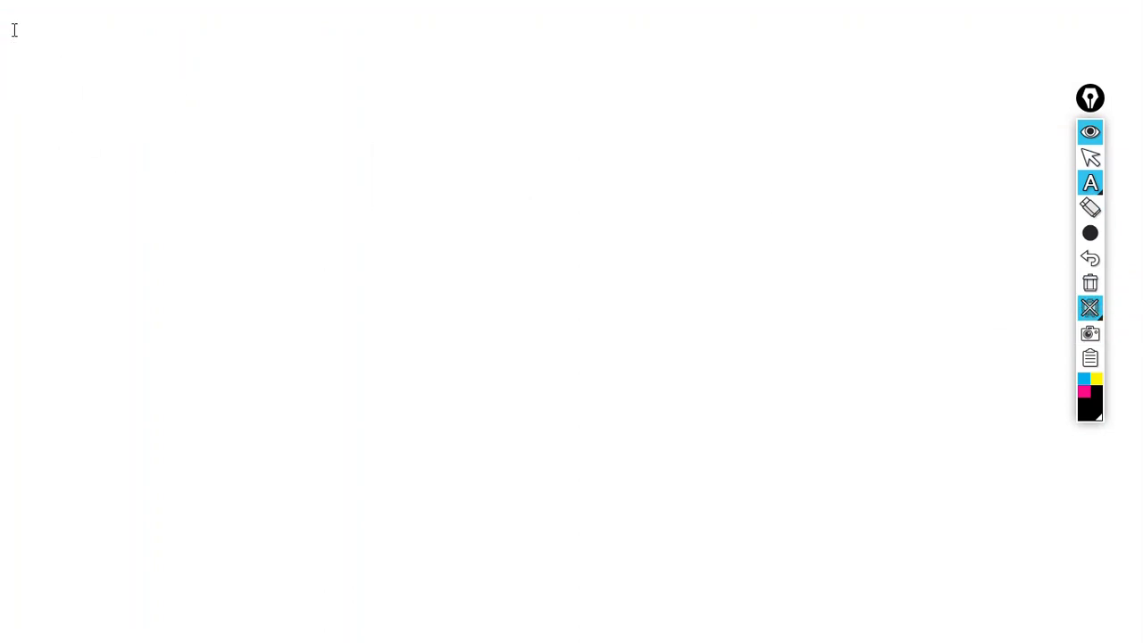
{"action": "type", "text": "Server S"}
{"action": "key", "text": "BackSpace"}
{"action": "type", "text": "Address"}
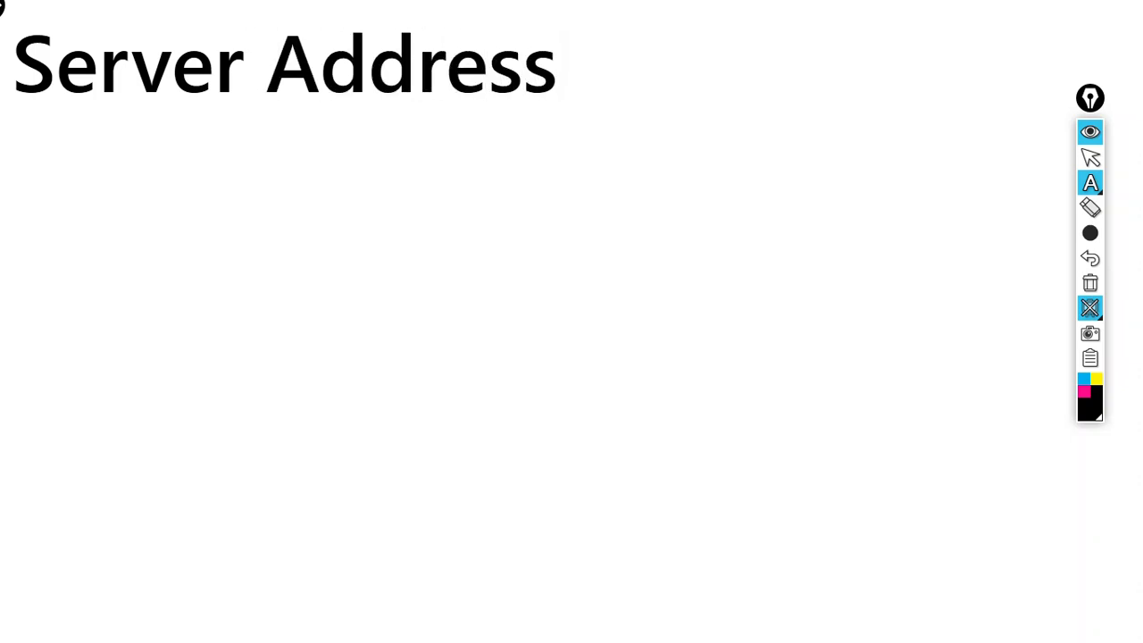
{"action": "key", "text": "Return"}
{"action": "type", "text": "Port"}
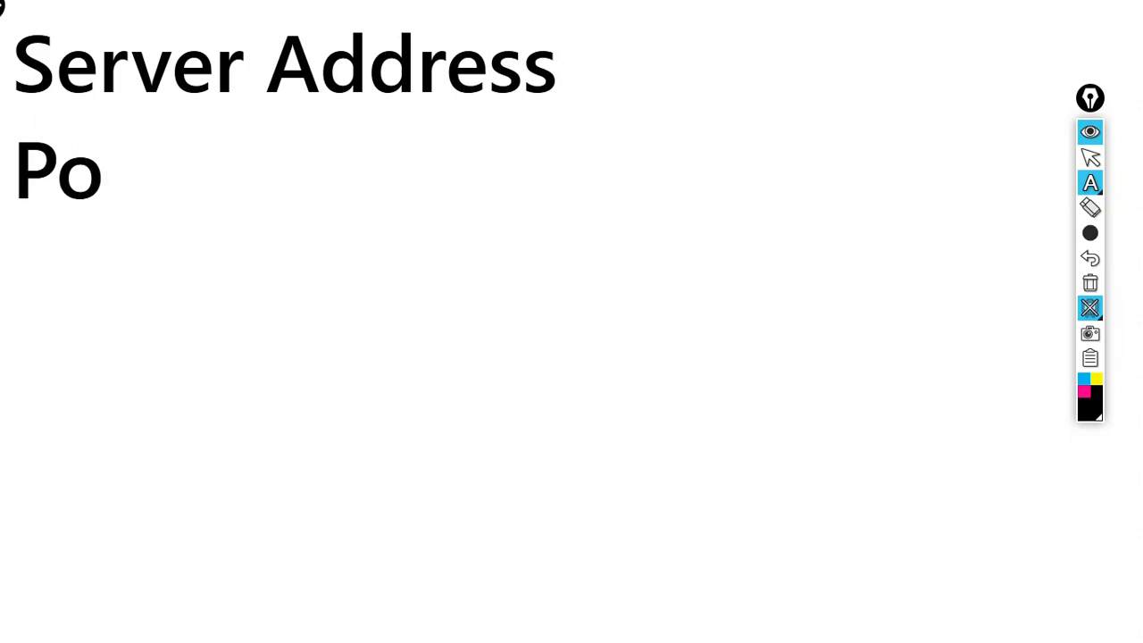
- Return to JMeter, highlight the recorder's port value and look at the Target Controller choices
{"action": "left_click", "coordinate": [1090, 136]}
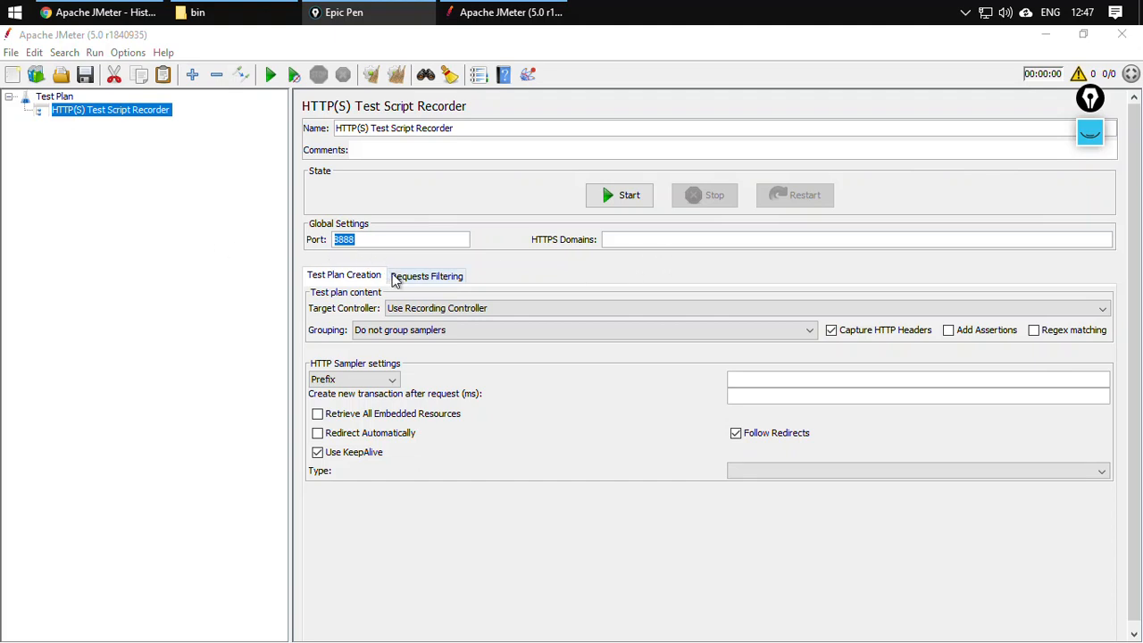
{"action": "left_click", "coordinate": [376, 247]}
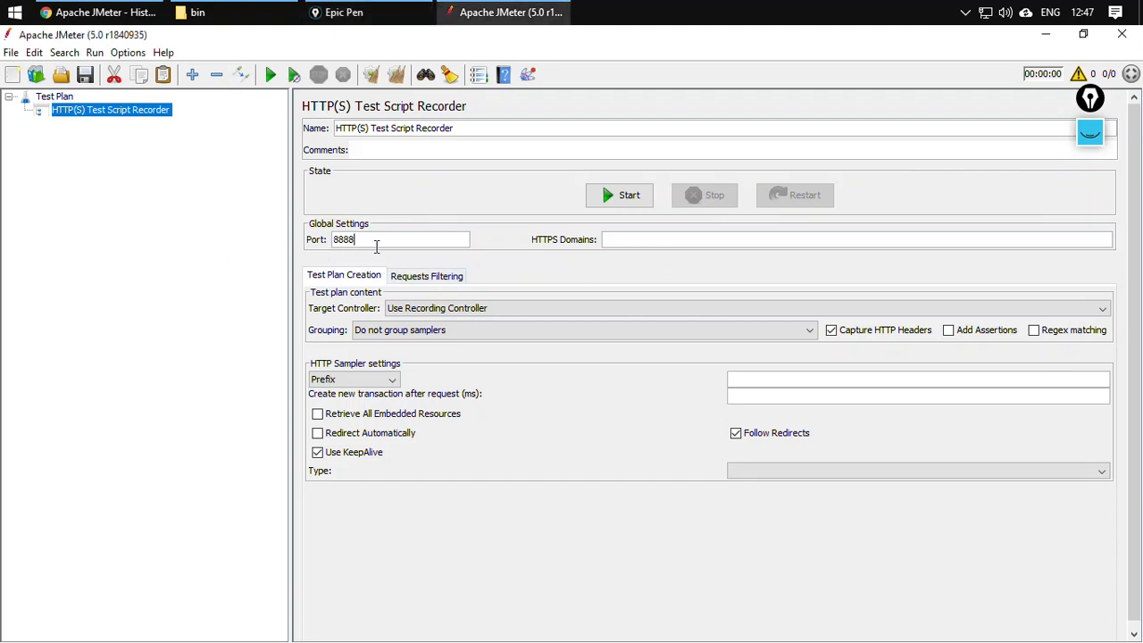
{"action": "double_click", "coordinate": [364, 239]}
{"action": "left_click", "coordinate": [382, 239]}
{"action": "left_click_drag", "start_coordinate": [390, 239], "coordinate": [345, 241]}
{"action": "left_click", "coordinate": [375, 244]}
{"action": "double_click", "coordinate": [329, 238]}
{"action": "left_click", "coordinate": [429, 242]}
{"action": "left_click", "coordinate": [432, 312]}
{"action": "left_click", "coordinate": [432, 311]}
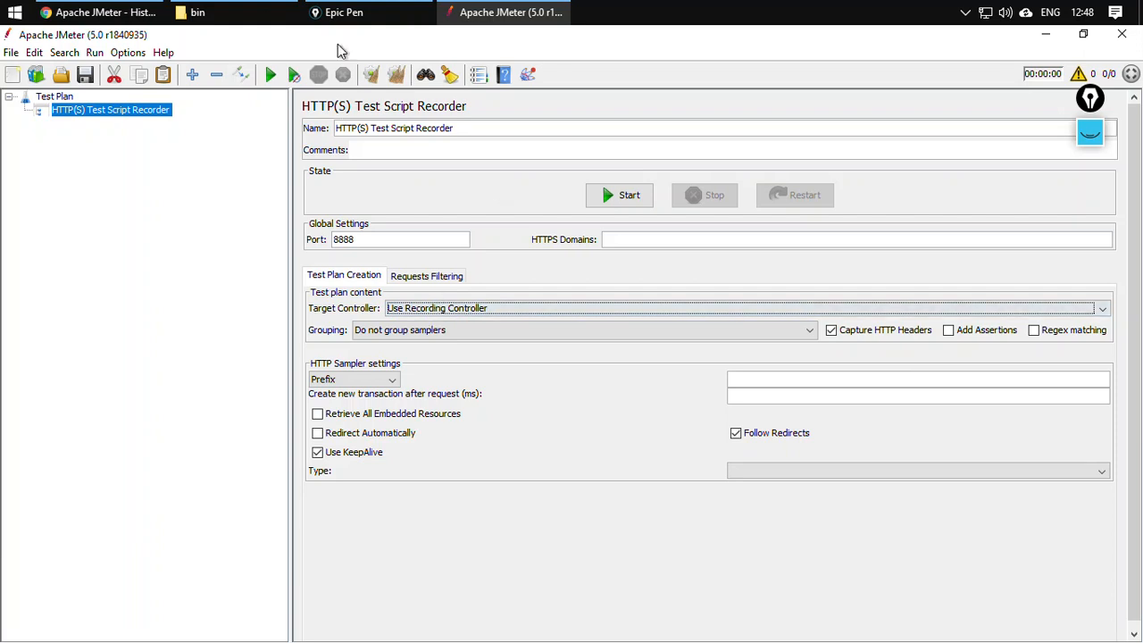
- Bring back the whiteboard, clear it and write "Controllers" near the upper edge
{"action": "left_click", "coordinate": [1090, 132]}
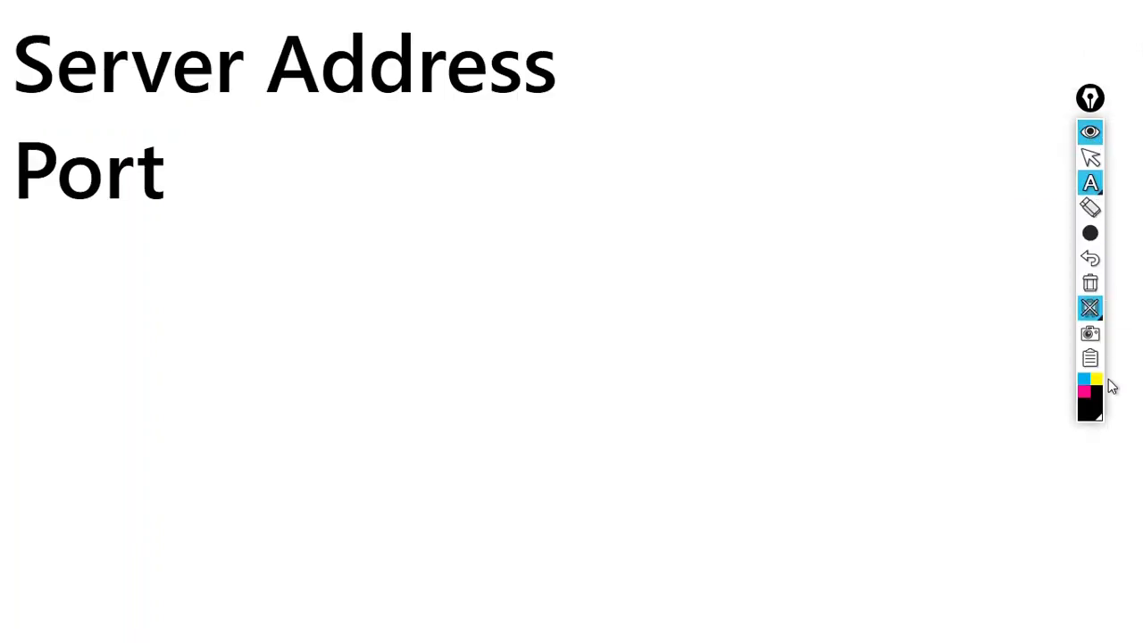
{"action": "left_click", "coordinate": [1090, 283]}
{"action": "left_click", "coordinate": [52, 38]}
{"action": "type", "text": "C"}
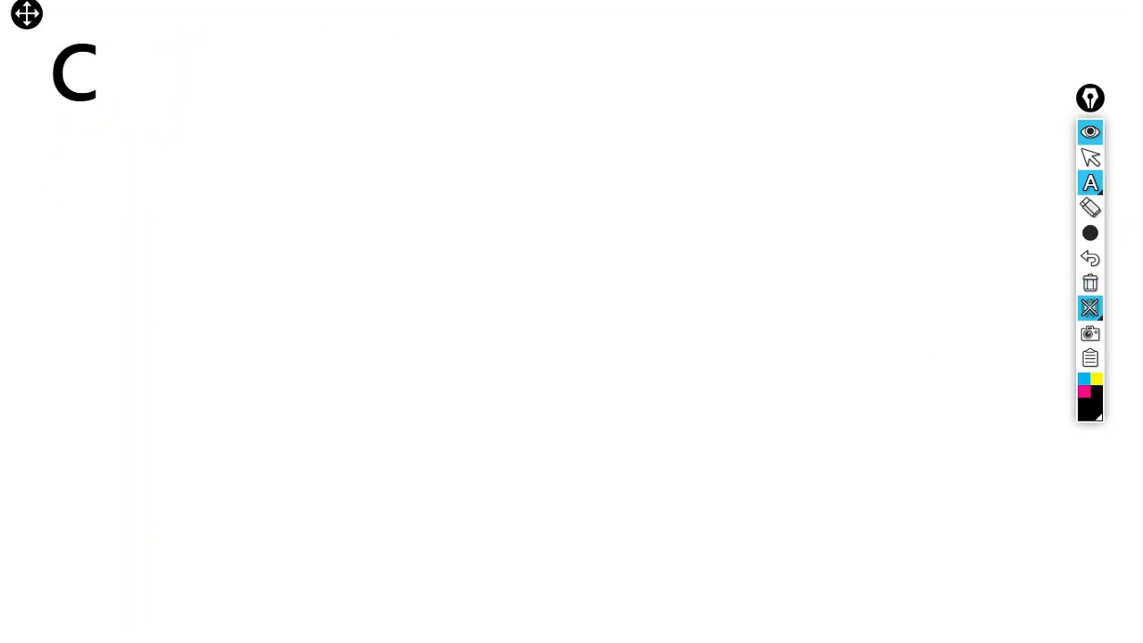
{"action": "type", "text": "ontrolller"}
{"action": "key", "text": "BackSpace"}
{"action": "key", "text": "BackSpace"}
{"action": "key", "text": "BackSpace"}
{"action": "type", "text": "ers"}
{"action": "key", "text": "BackSpace"}
{"action": "type", "text": "s "}
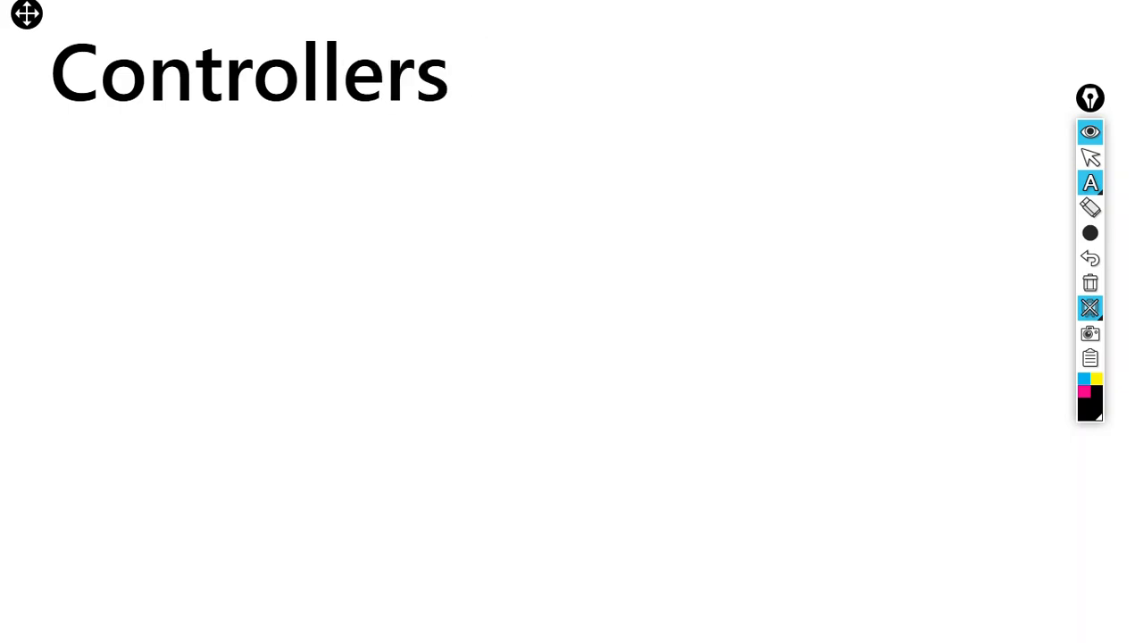
- Continue the whiteboard text so that it reads "Controllers act as a folder."
{"action": "type", "text": "Acy"}
{"action": "key", "text": "BackSpace"}
{"action": "key", "text": "BackSpace"}
{"action": "key", "text": "BackSpace"}
{"action": "type", "text": "ac"}
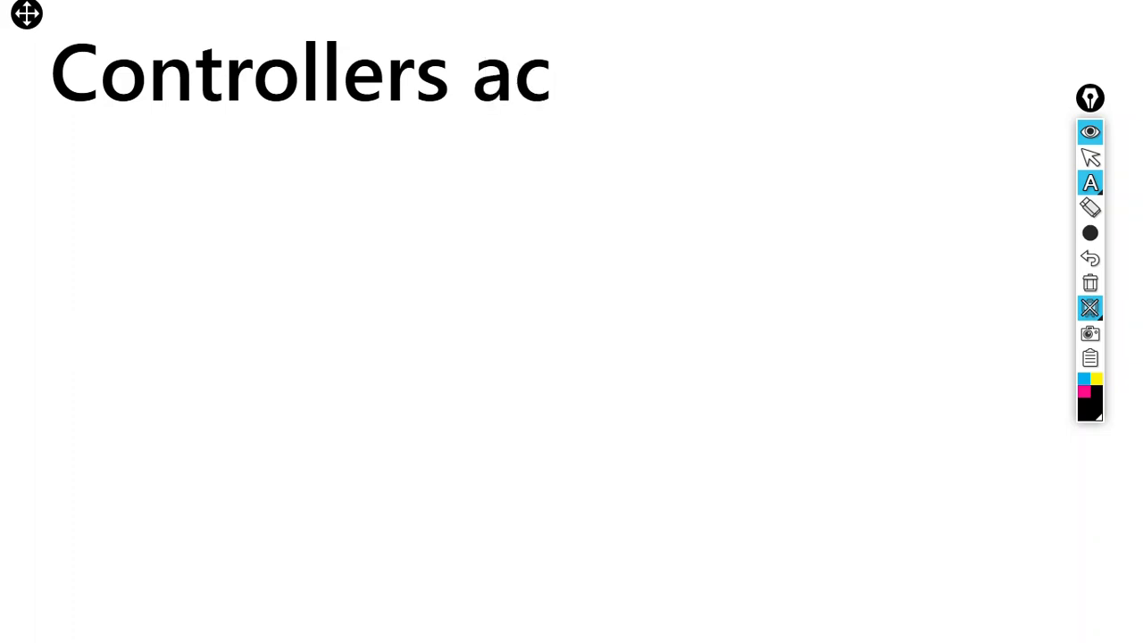
{"action": "type", "text": "t as a fil"}
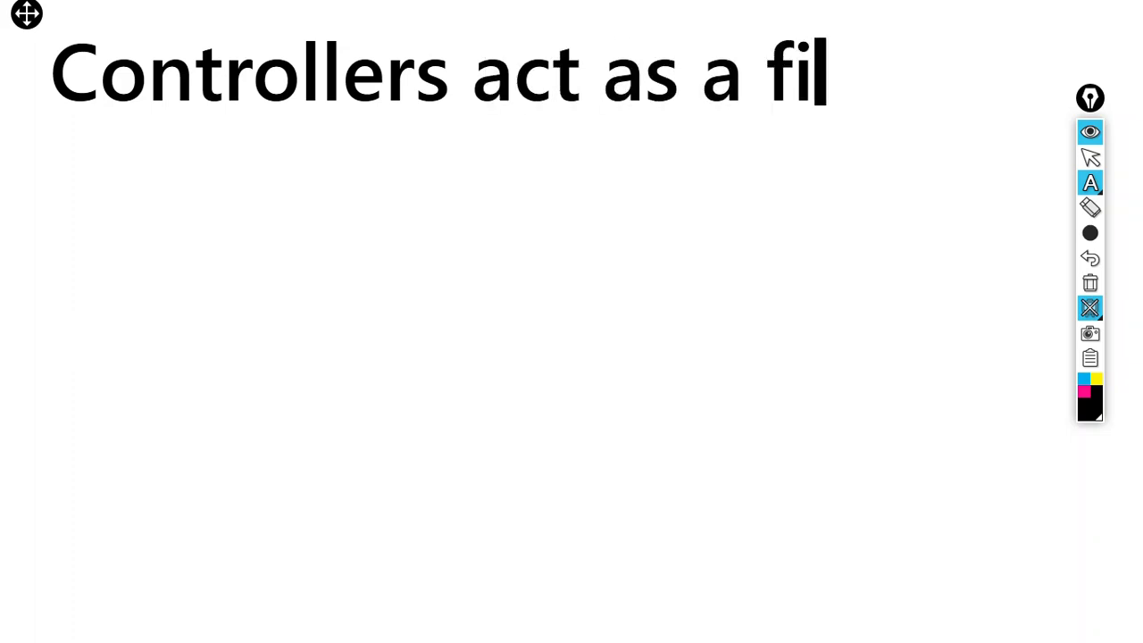
{"action": "key", "text": "BackSpace"}
{"action": "type", "text": "older."}
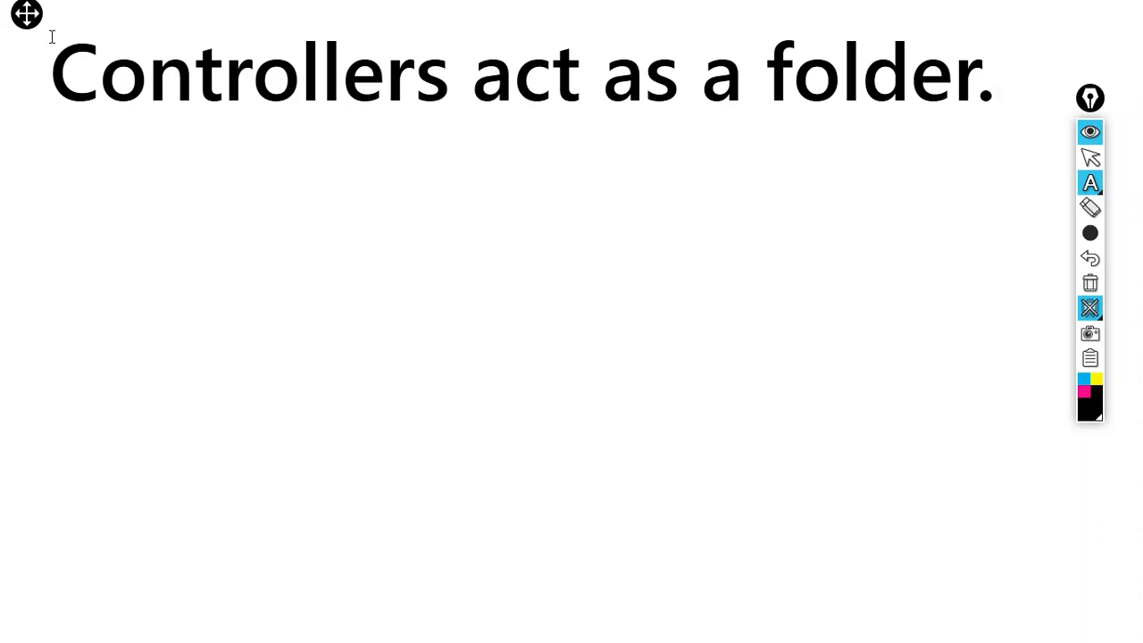
- Return to JMeter and set the recorder's Target Controller to Test Plan > HTTP(S) Test Script Recorder
{"action": "left_click", "coordinate": [1094, 133]}
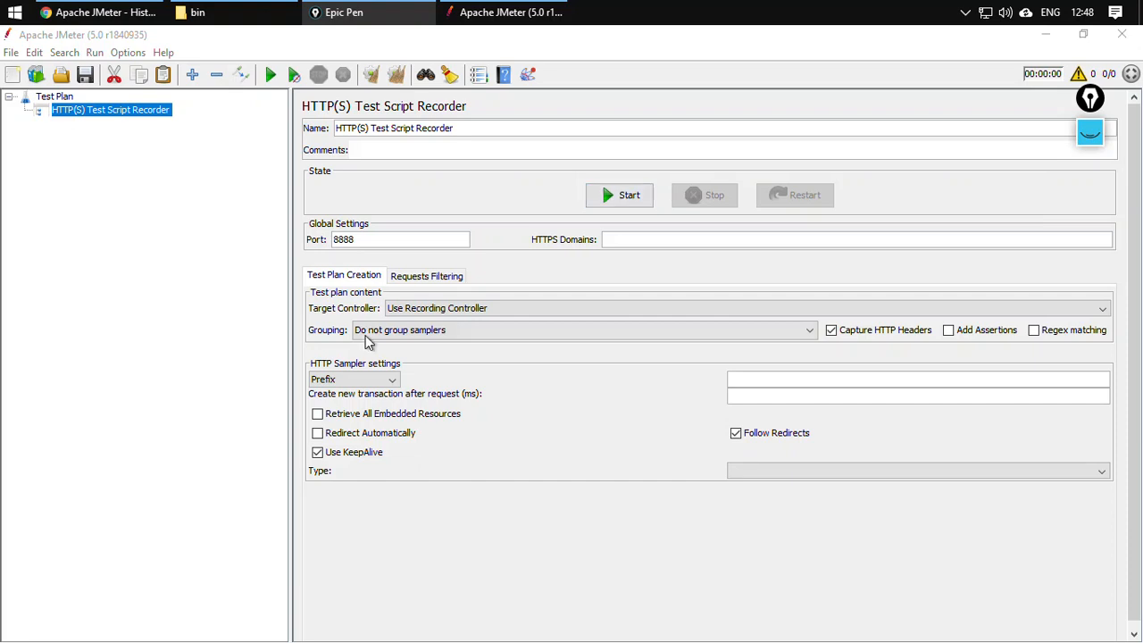
{"action": "left_click", "coordinate": [468, 313]}
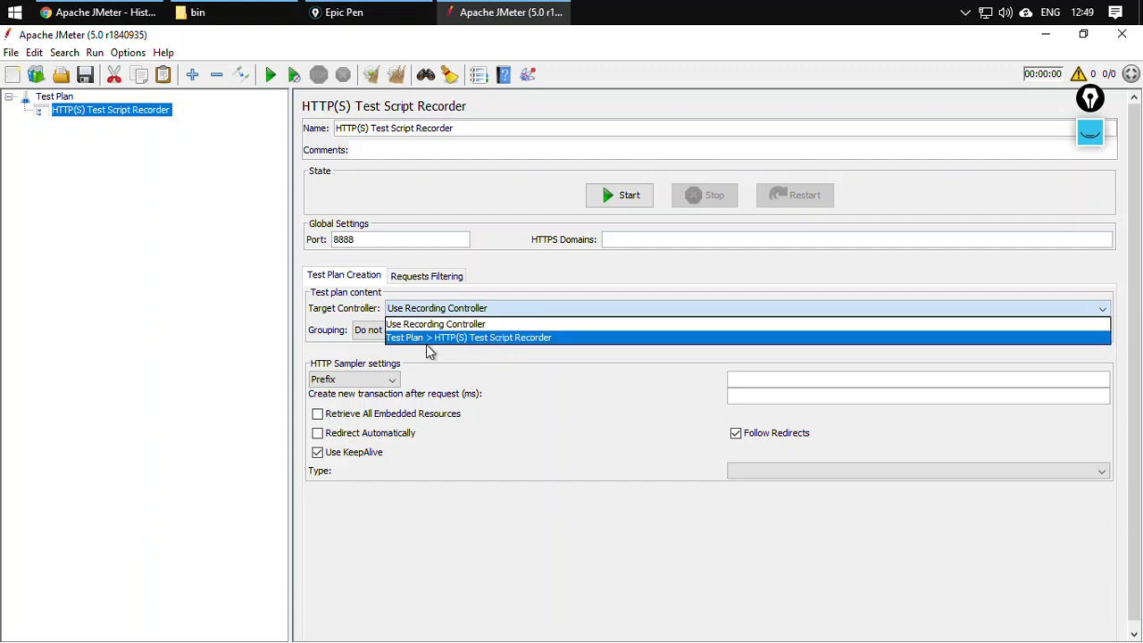
{"action": "left_click", "coordinate": [509, 341]}
{"action": "left_click", "coordinate": [504, 310]}
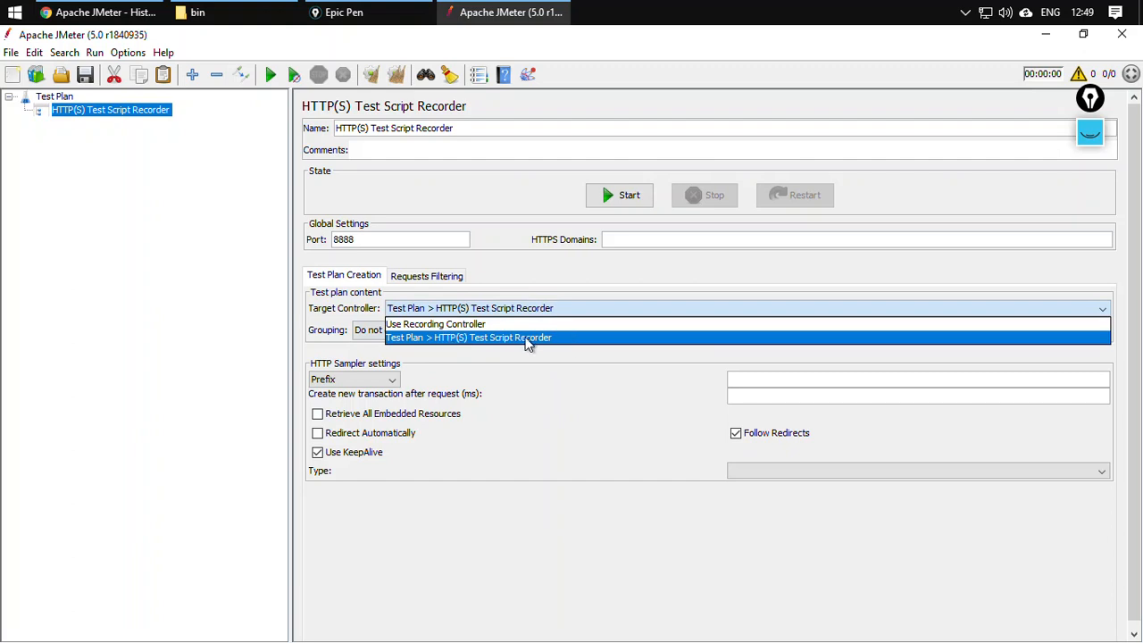
{"action": "left_click", "coordinate": [493, 339]}
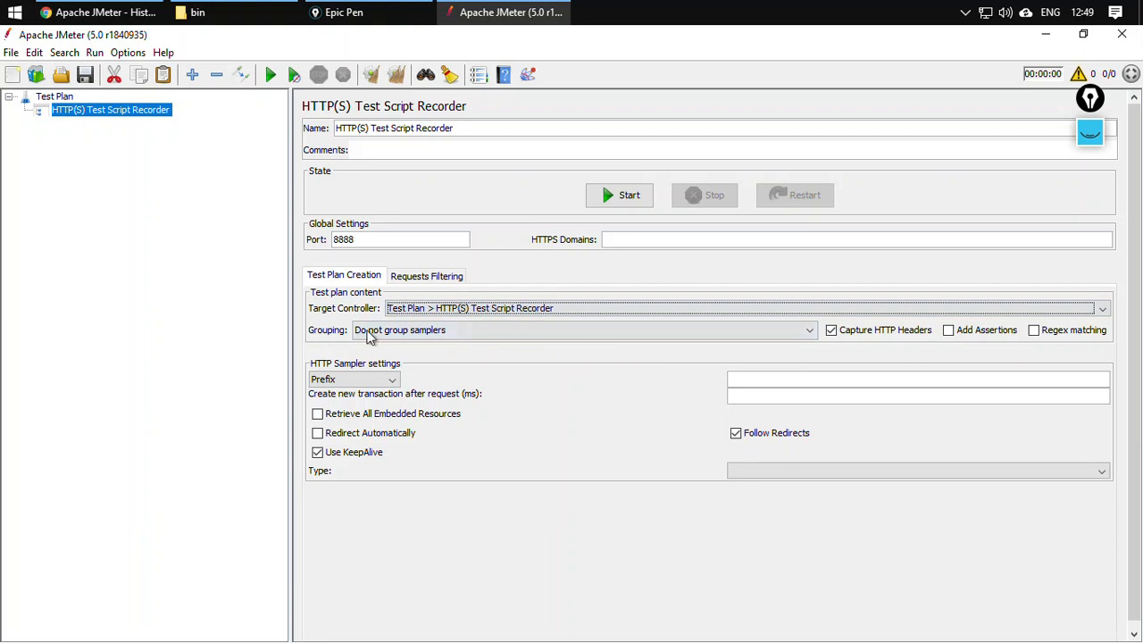
- Start the script recorder, acknowledge the root CA certificate notice and move the Transactions Control window off the test plan tree
{"action": "left_click", "coordinate": [607, 198]}
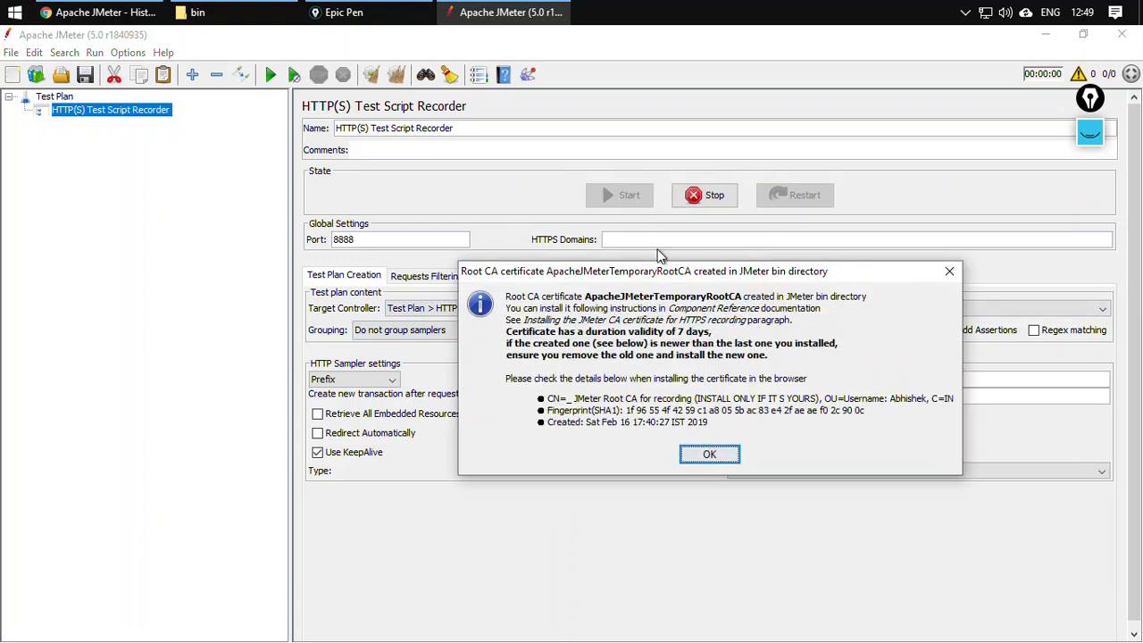
{"action": "left_click_drag", "start_coordinate": [668, 279], "coordinate": [462, 131]}
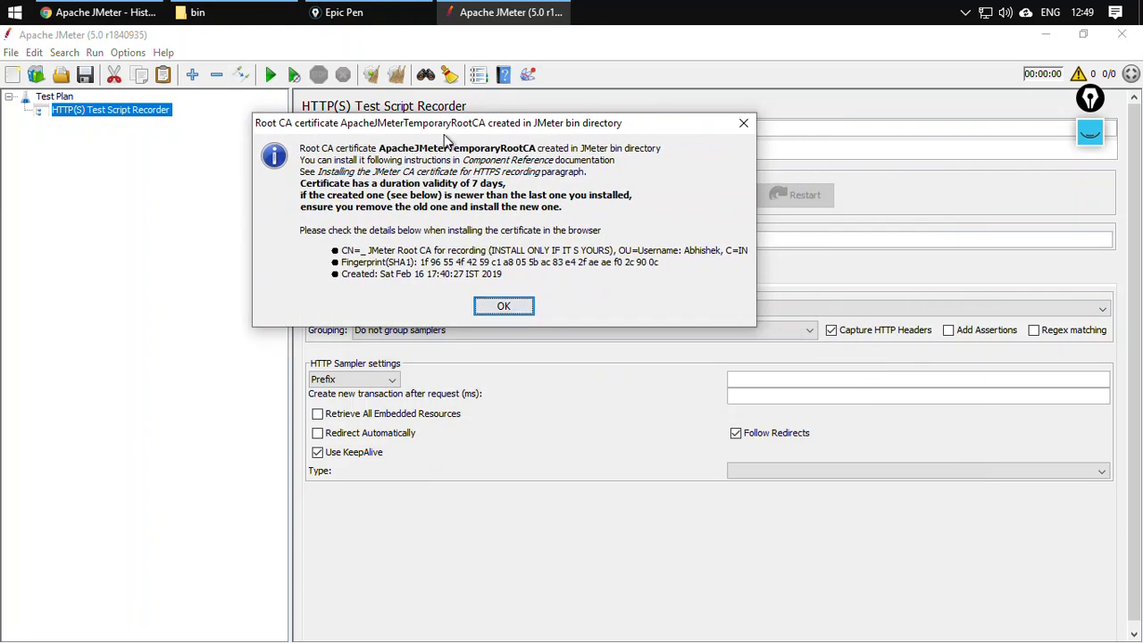
{"action": "left_click", "coordinate": [511, 309]}
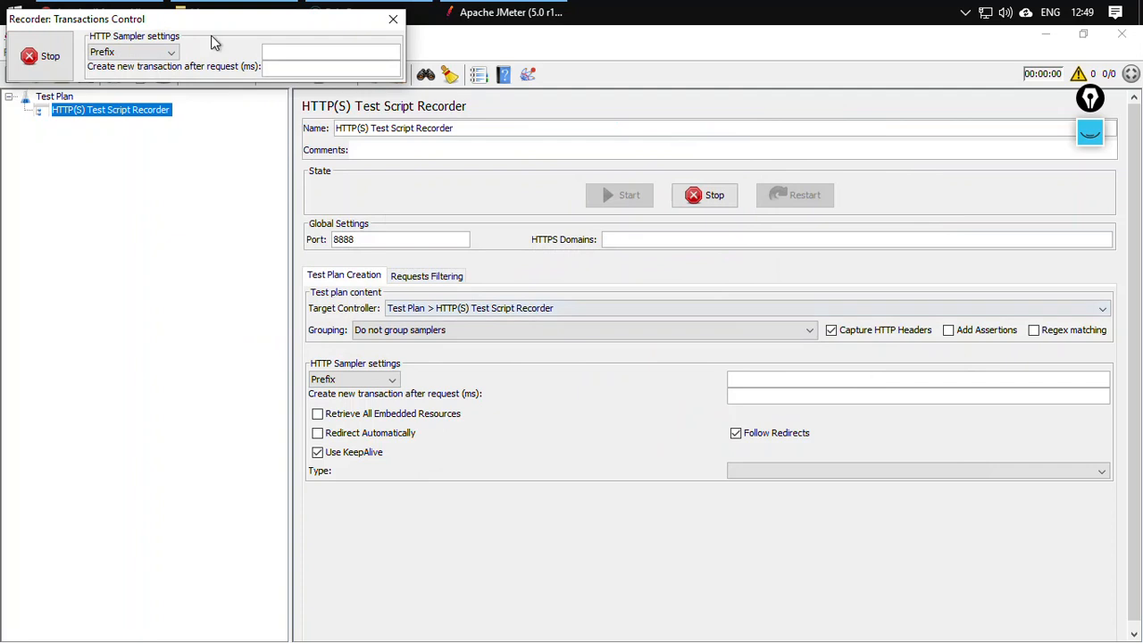
{"action": "left_click_drag", "start_coordinate": [215, 30], "coordinate": [902, 81]}
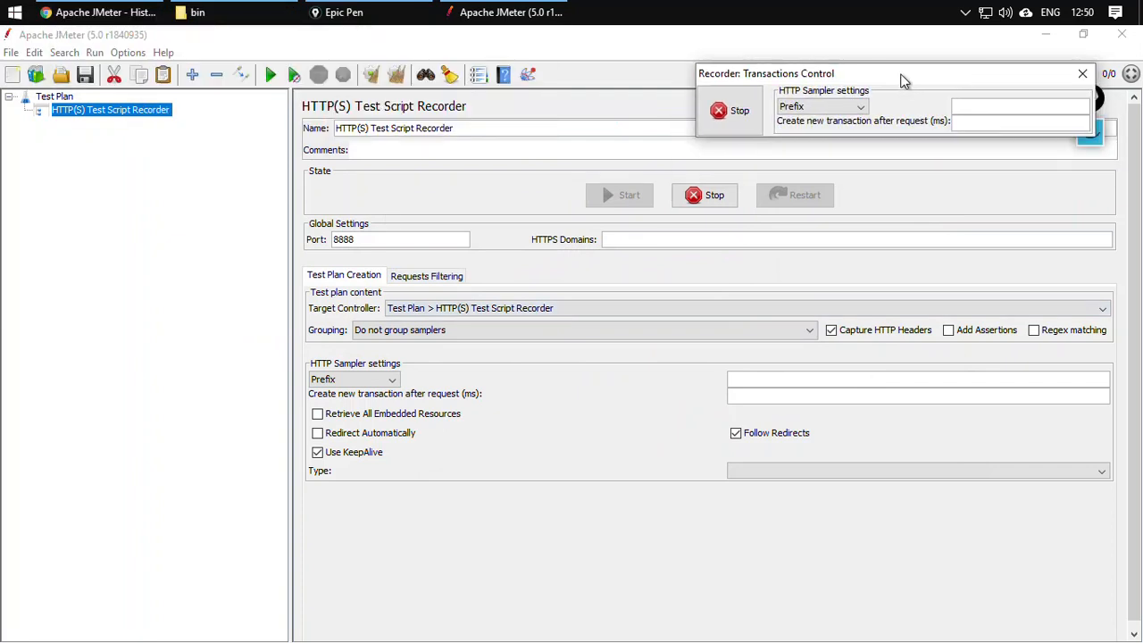
- Switch to Chrome and open the Download Releases and Properties Reference pages of the JMeter site
{"action": "left_click", "coordinate": [100, 12]}
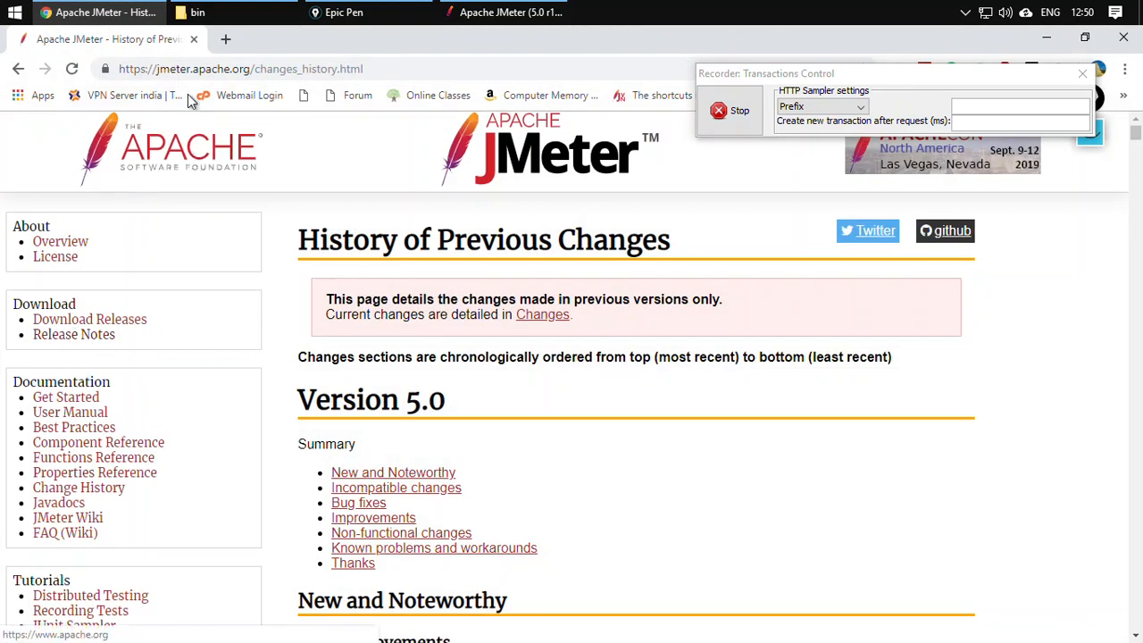
{"action": "left_click", "coordinate": [79, 328]}
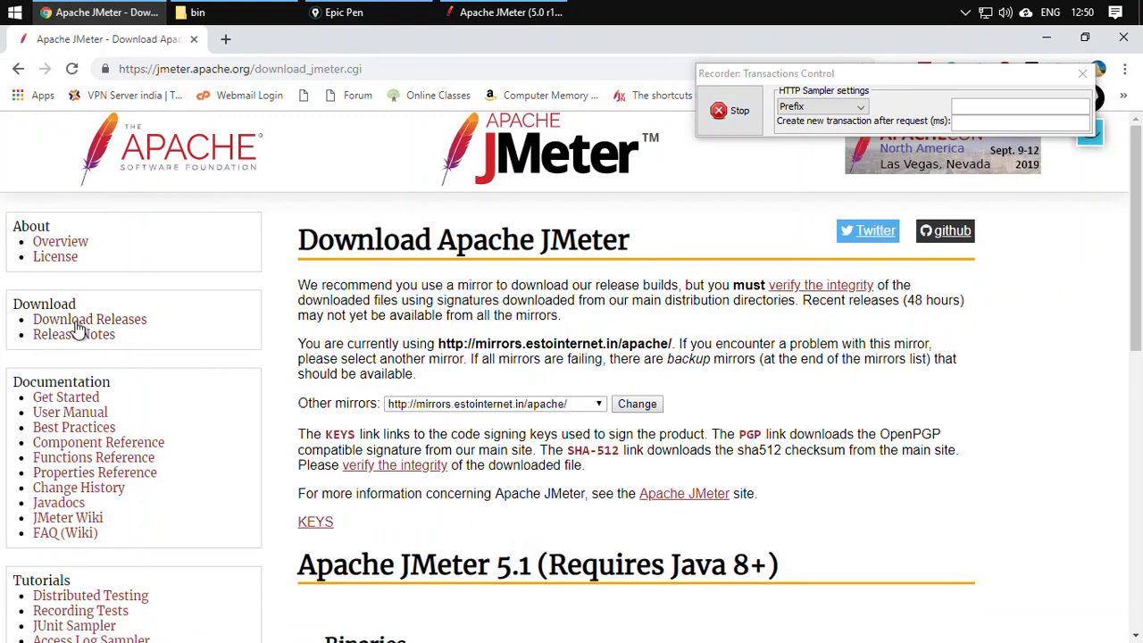
{"action": "left_click", "coordinate": [74, 476]}
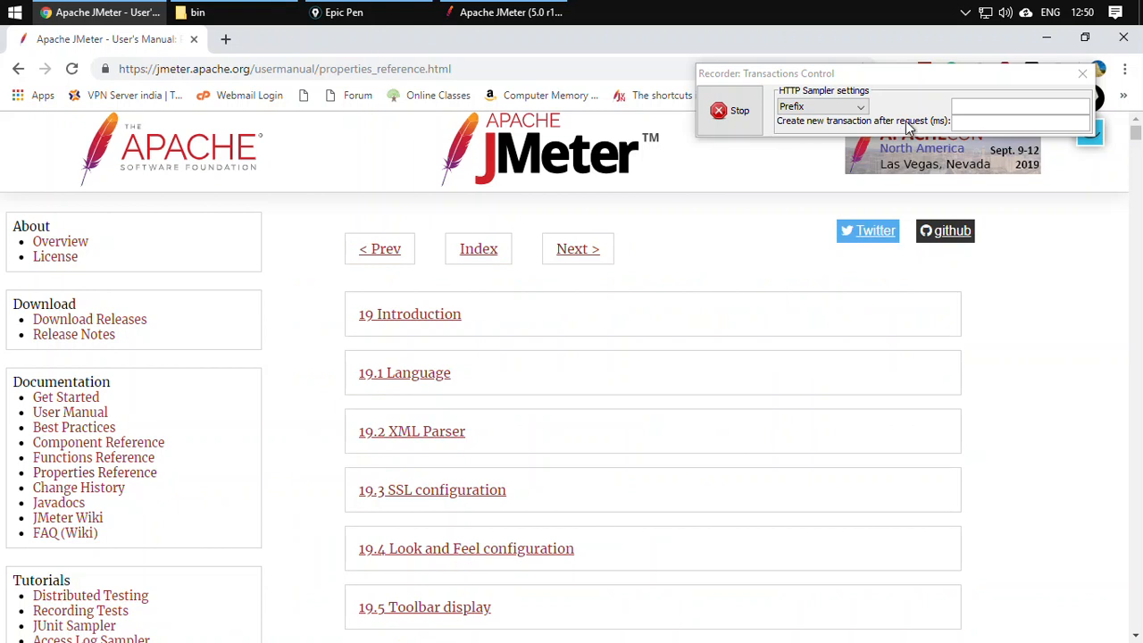
- Return to JMeter to check the test plan for recorded requests and shift the Transactions Control window aside
{"action": "left_click", "coordinate": [507, 18]}
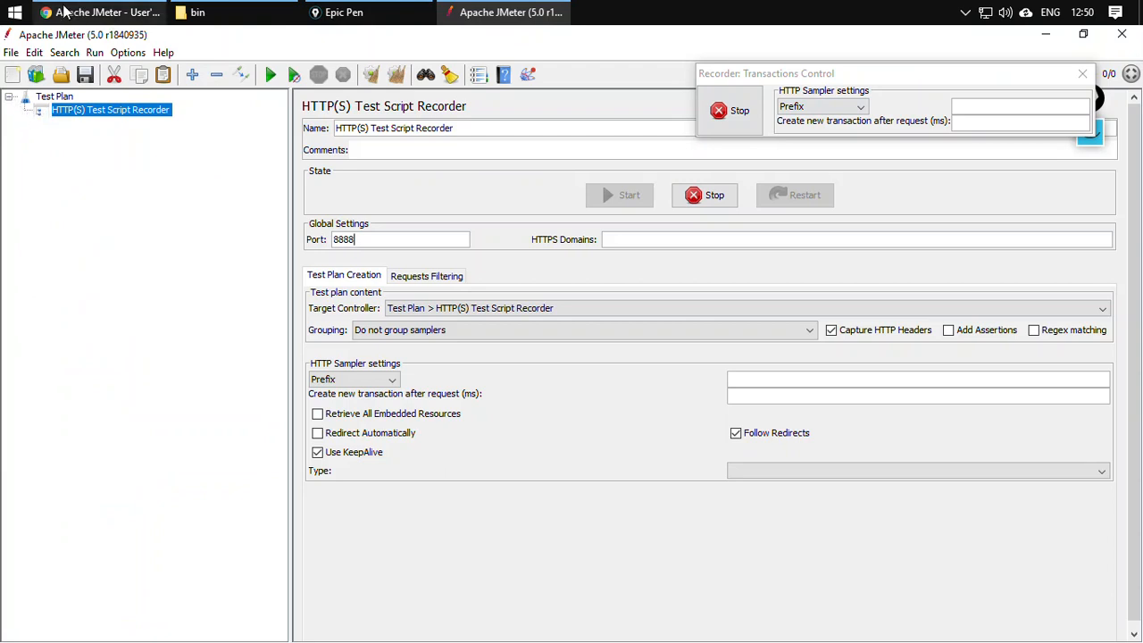
{"action": "mouse_move", "coordinate": [64, 11]}
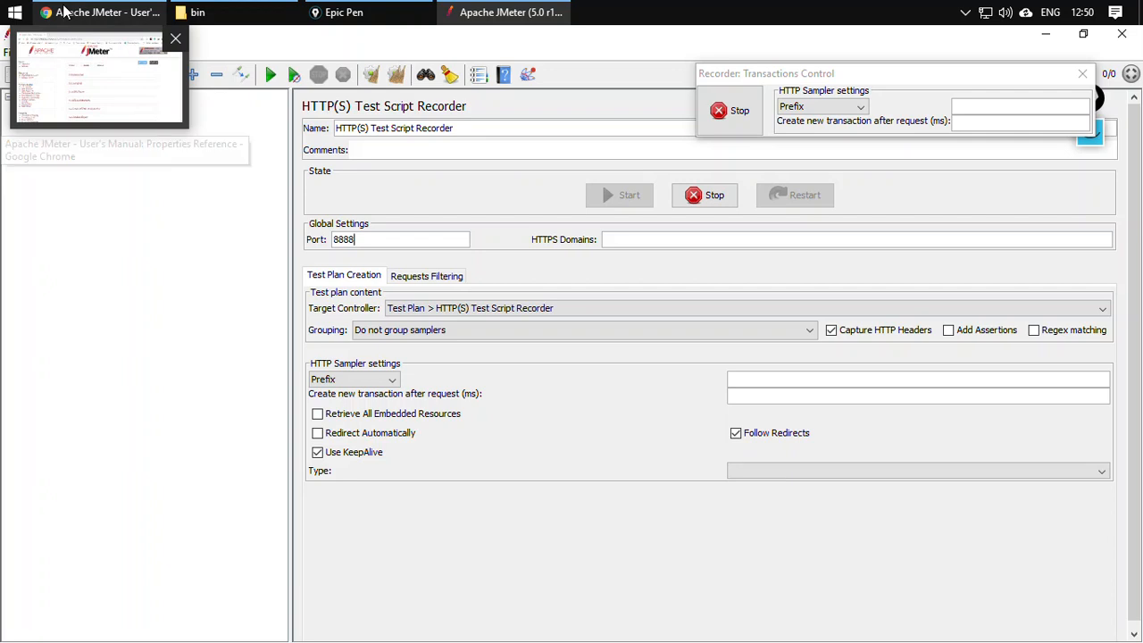
{"action": "left_click_drag", "start_coordinate": [1023, 71], "coordinate": [944, 65]}
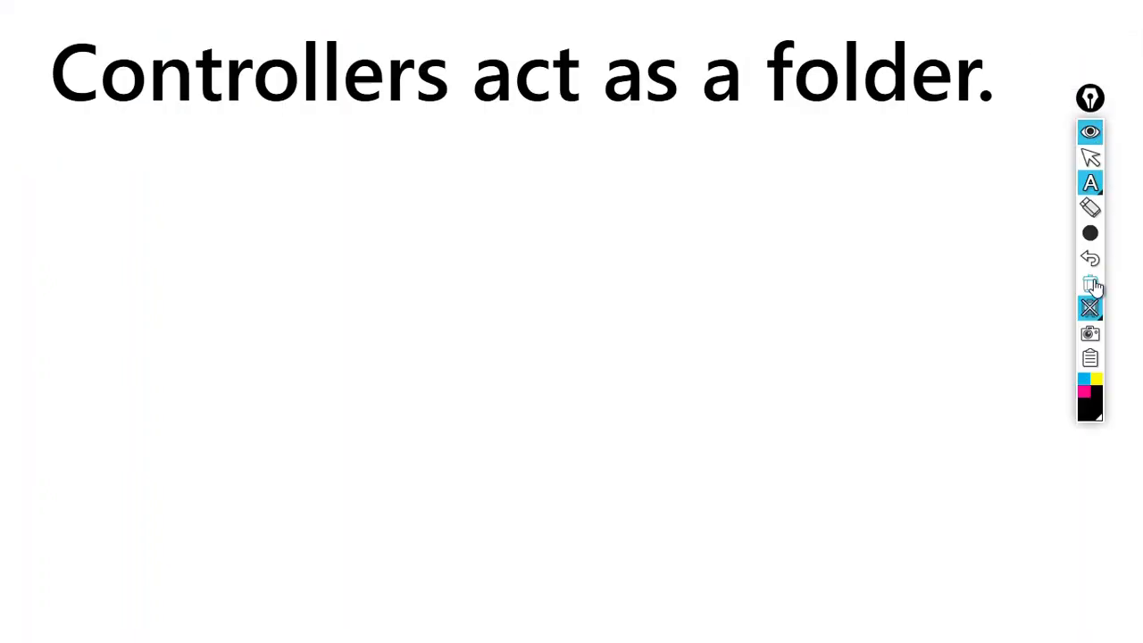
- Clear the Epic Pen whiteboard and start a new text line with "Types of"
{"action": "left_click", "coordinate": [1091, 284]}
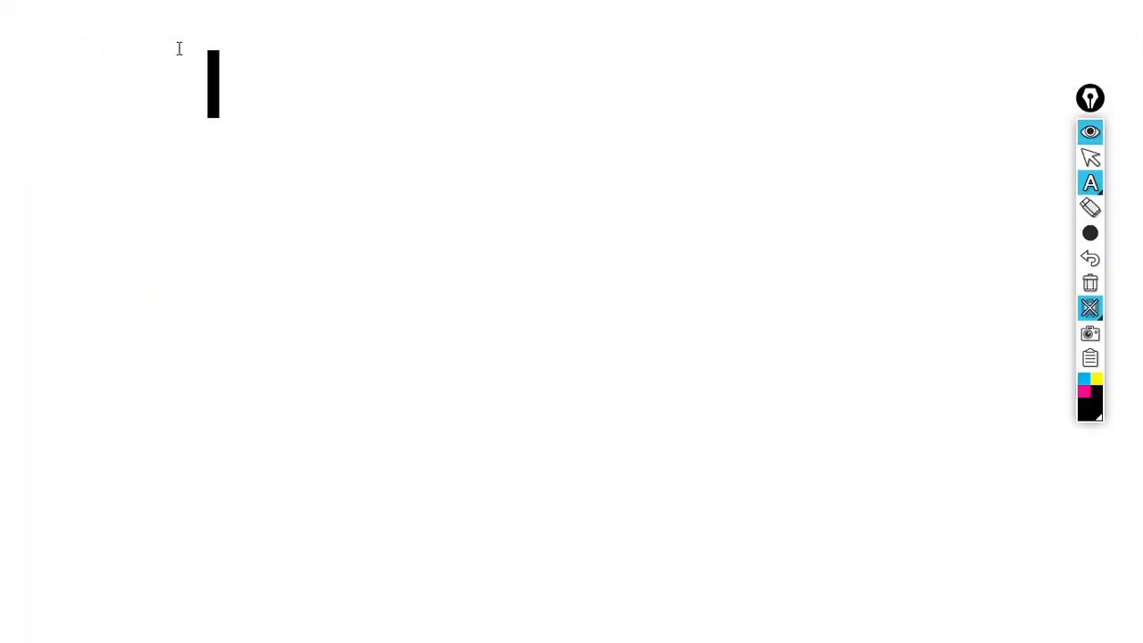
{"action": "left_click", "coordinate": [25, 39]}
{"action": "type", "text": "Types of"}
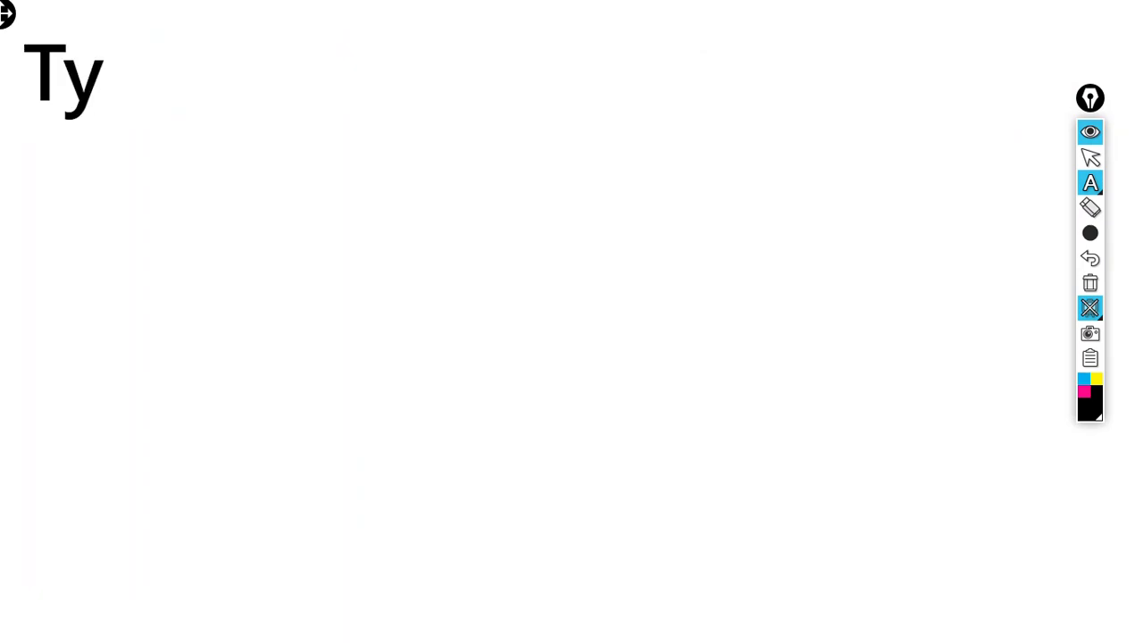
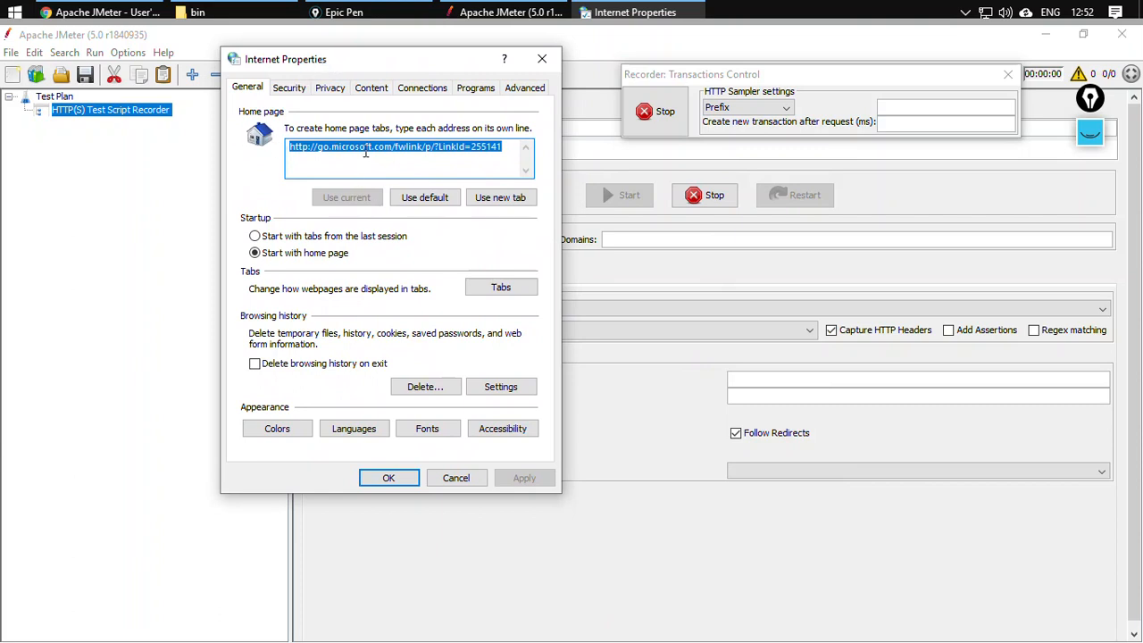
- Enable the LAN proxy server at address 127.0.0.1, port 8888, in the internet connection properties and save the settings
{"action": "left_click", "coordinate": [425, 89]}
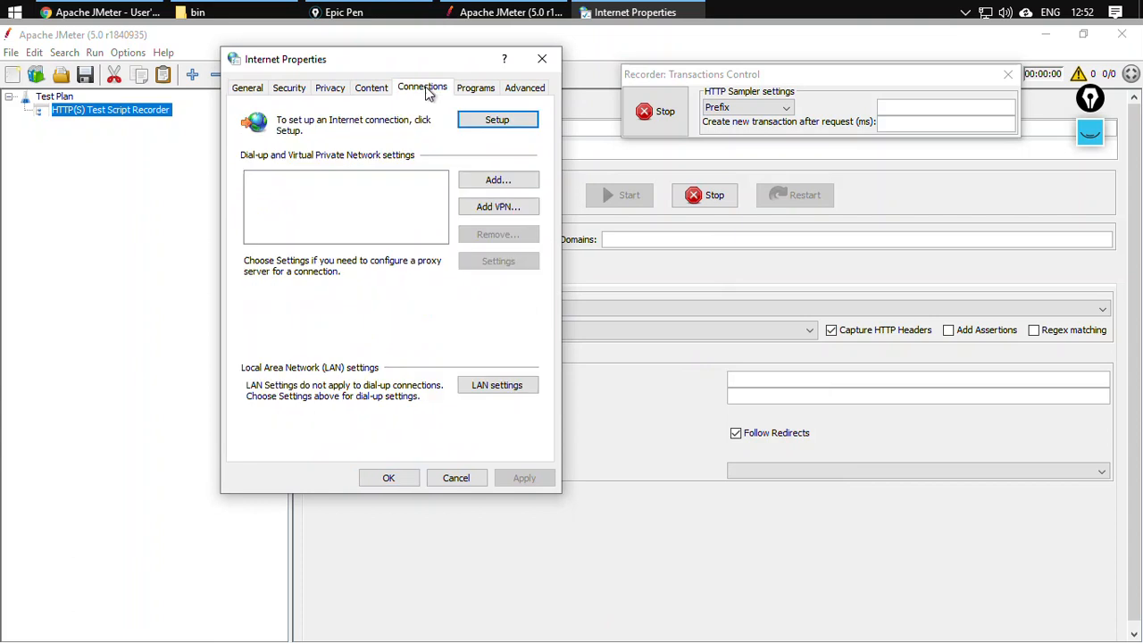
{"action": "left_click", "coordinate": [487, 387]}
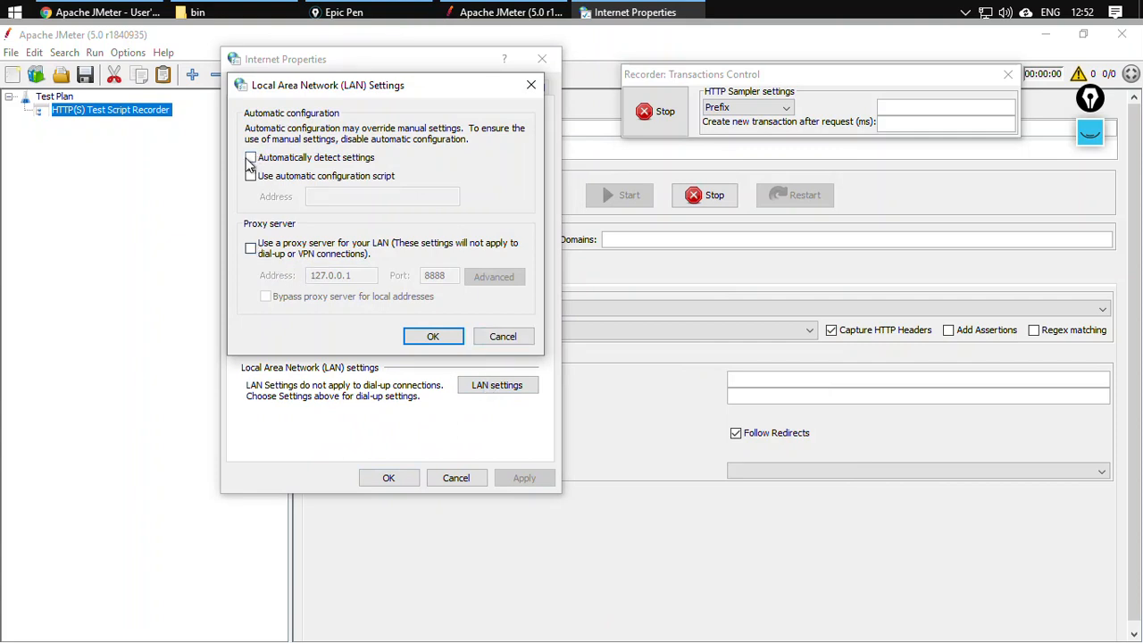
{"action": "left_click", "coordinate": [250, 250]}
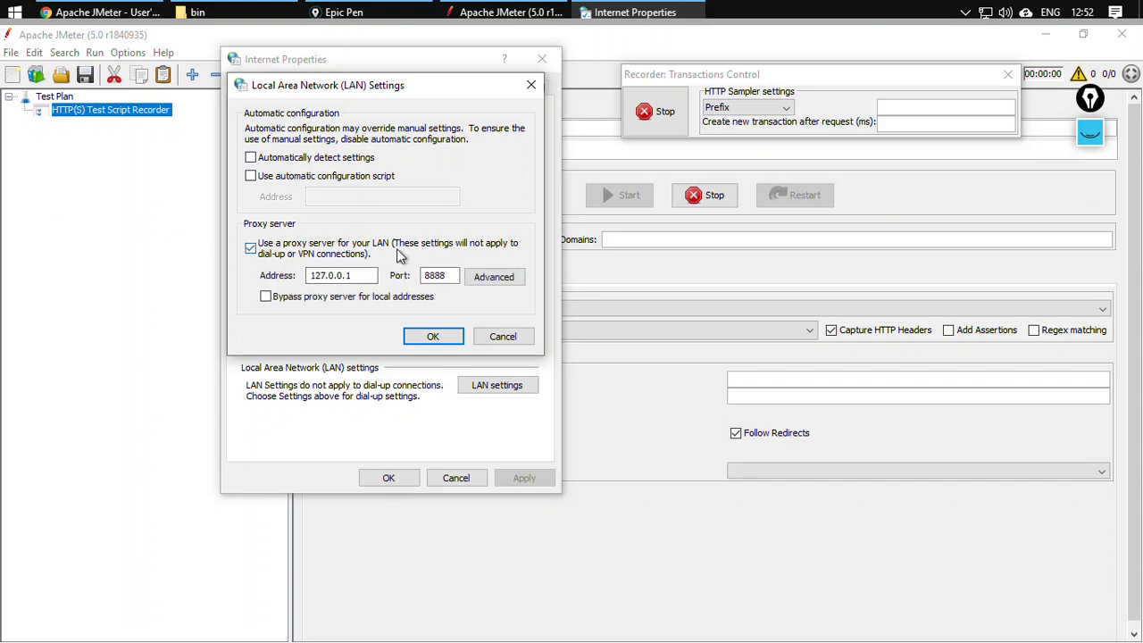
{"action": "left_click_drag", "start_coordinate": [375, 276], "coordinate": [308, 275]}
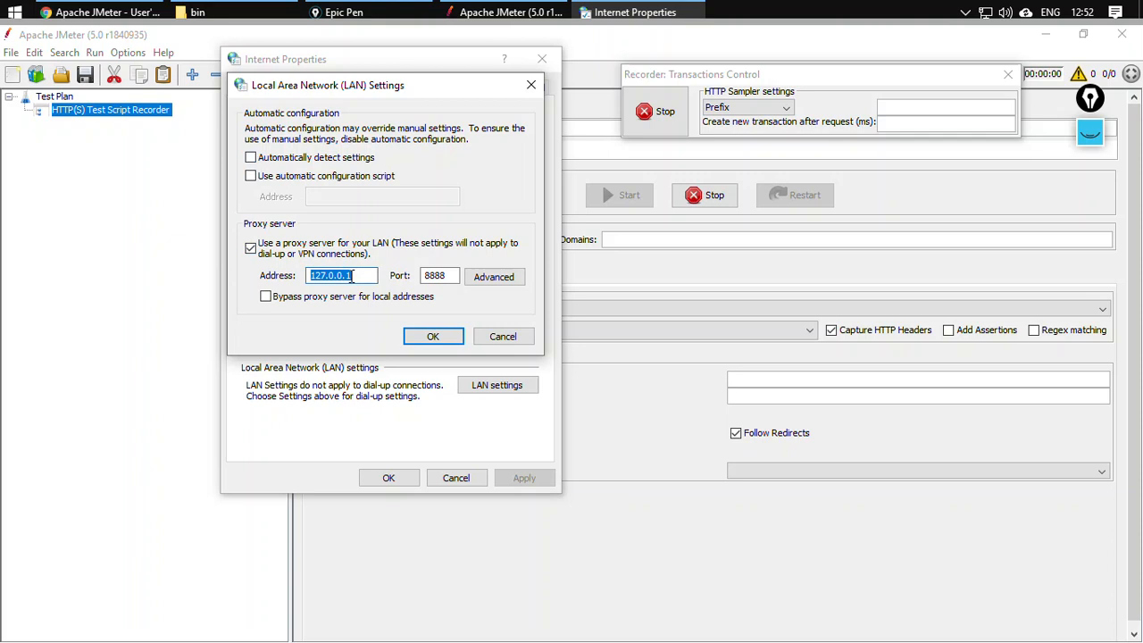
{"action": "left_click", "coordinate": [447, 277]}
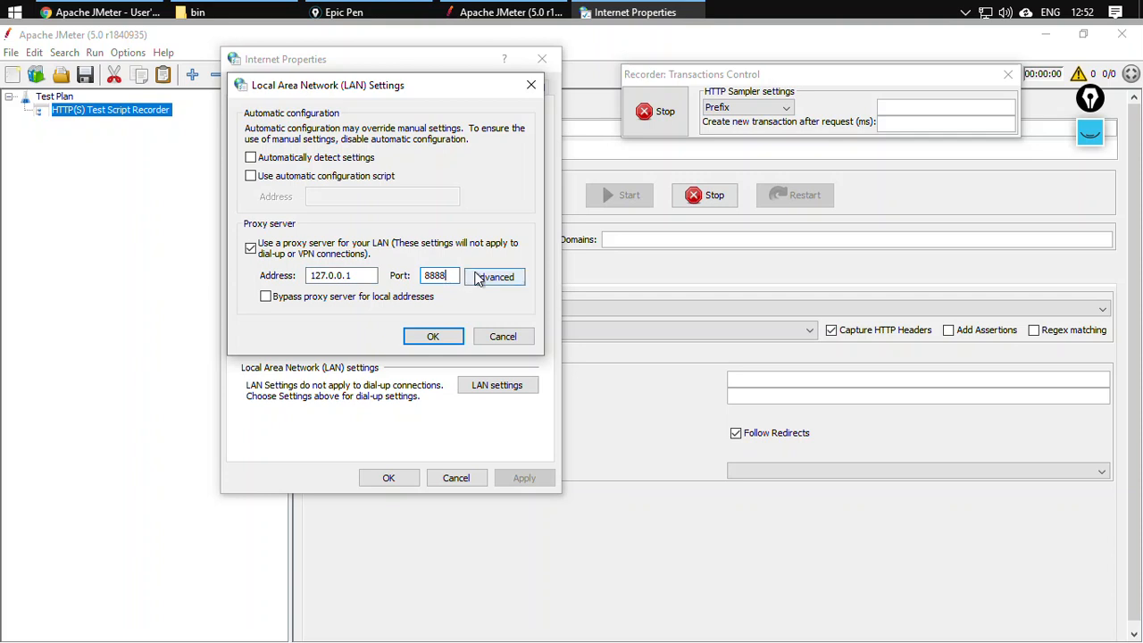
{"action": "left_click", "coordinate": [433, 336]}
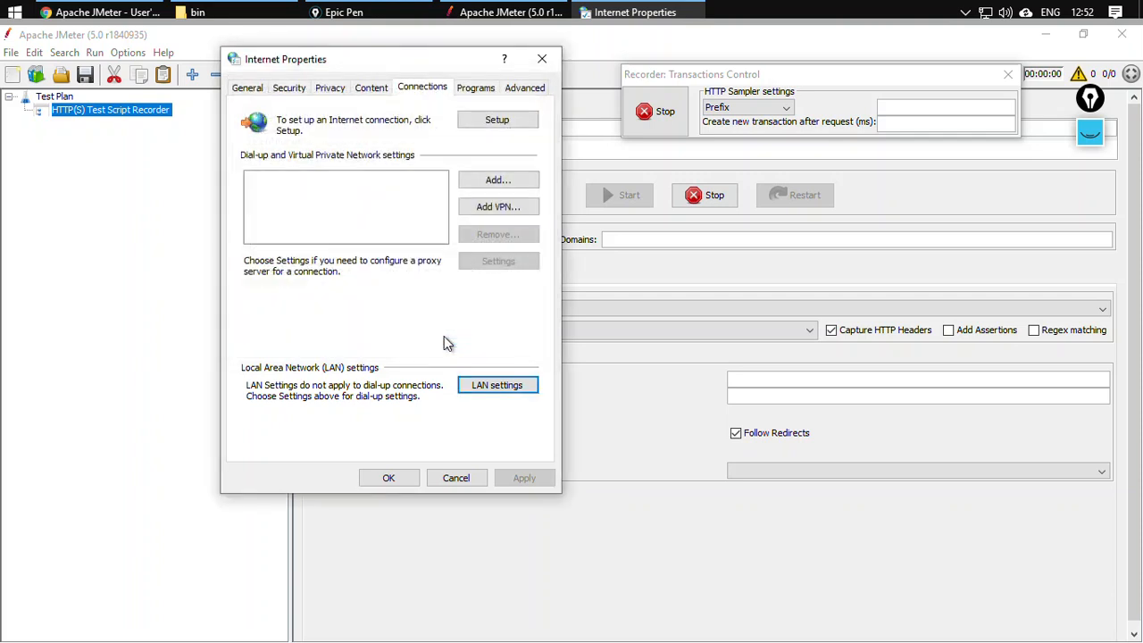
{"action": "left_click", "coordinate": [384, 477]}
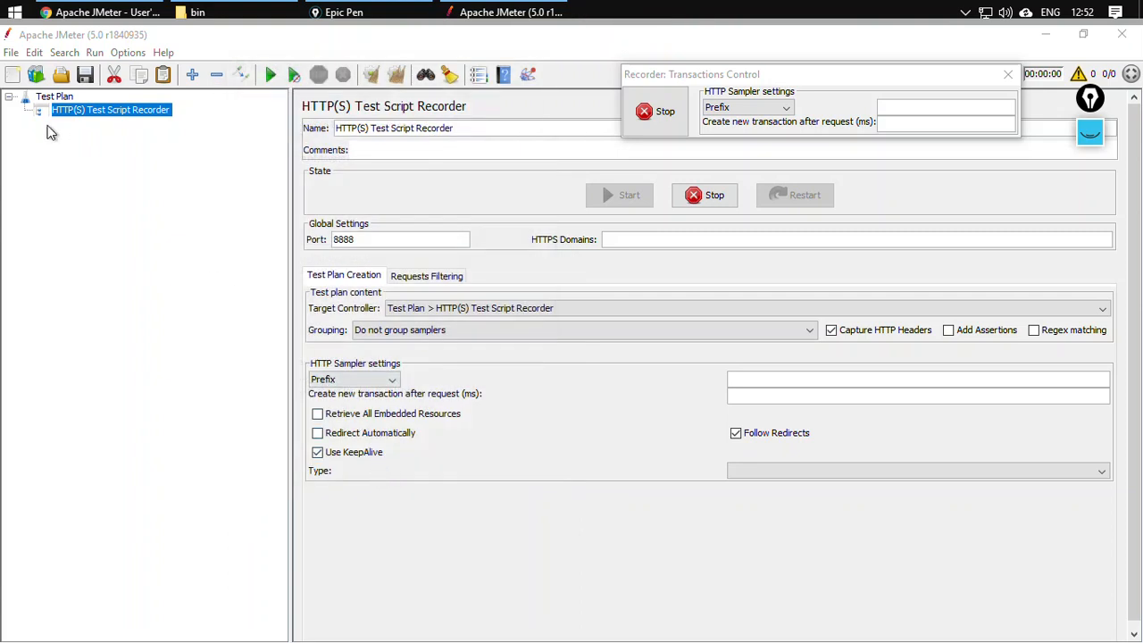
{"action": "left_click", "coordinate": [121, 13]}
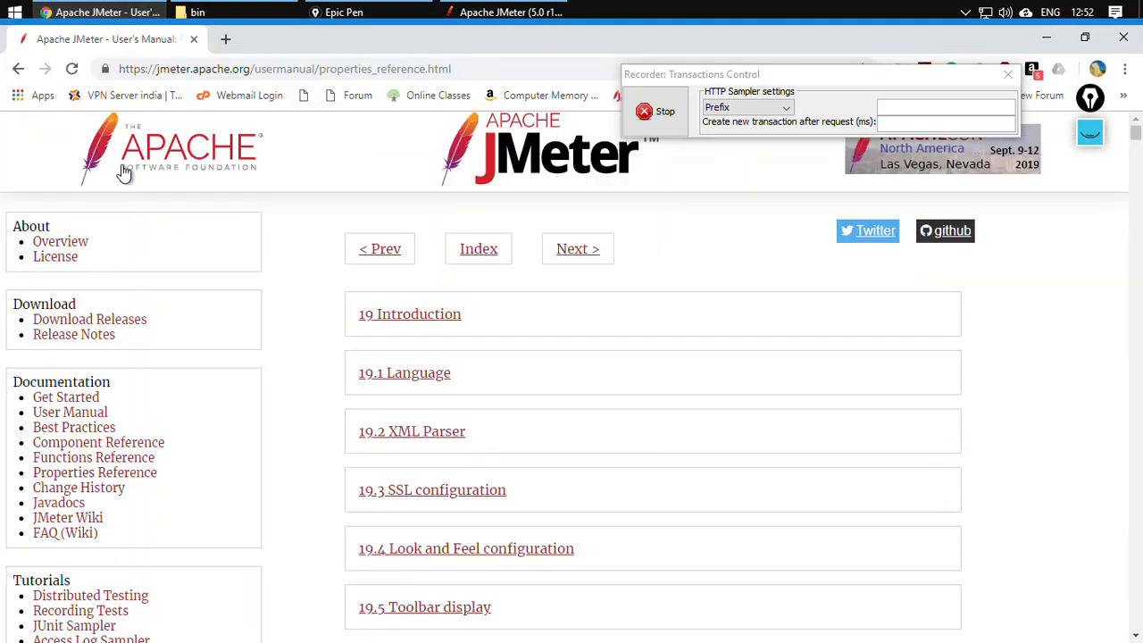
{"action": "left_click_drag", "start_coordinate": [145, 69], "coordinate": [636, 78]}
{"action": "key", "text": "BackSpace"}
{"action": "key", "text": "BackSpace"}
{"action": "type", "text": "://"}
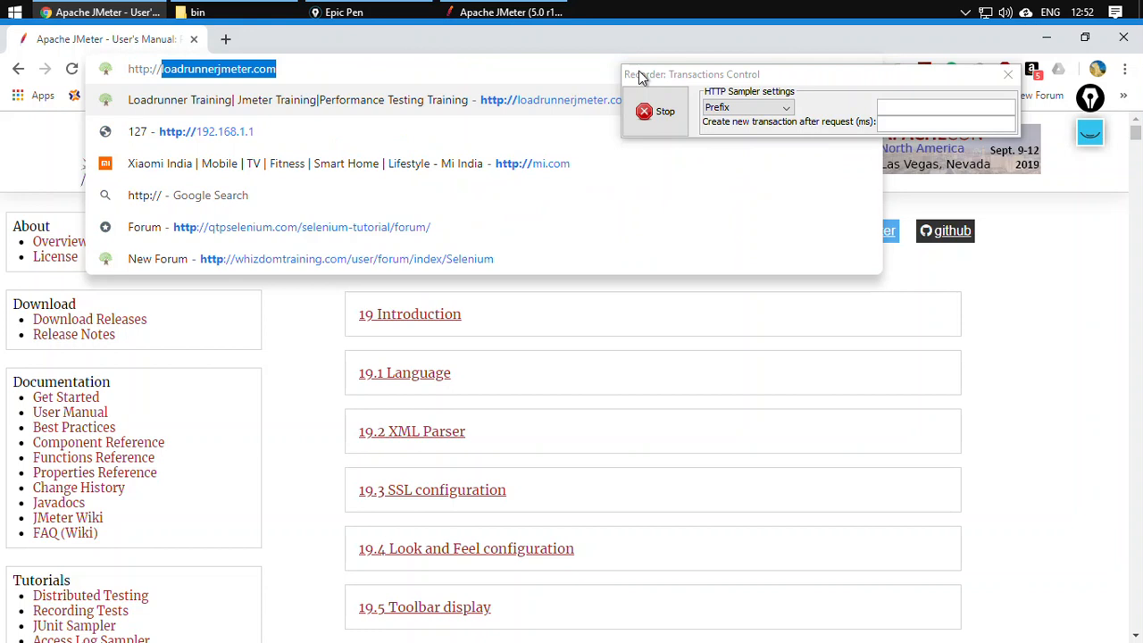
{"action": "type", "text": "jm"}
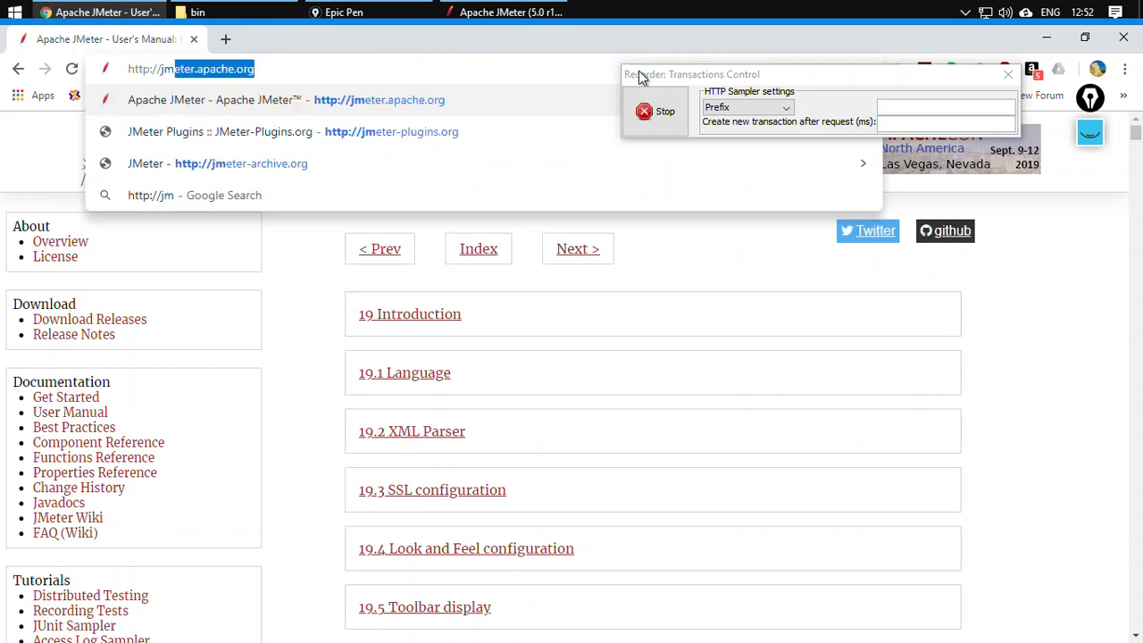
{"action": "key", "text": "Return"}
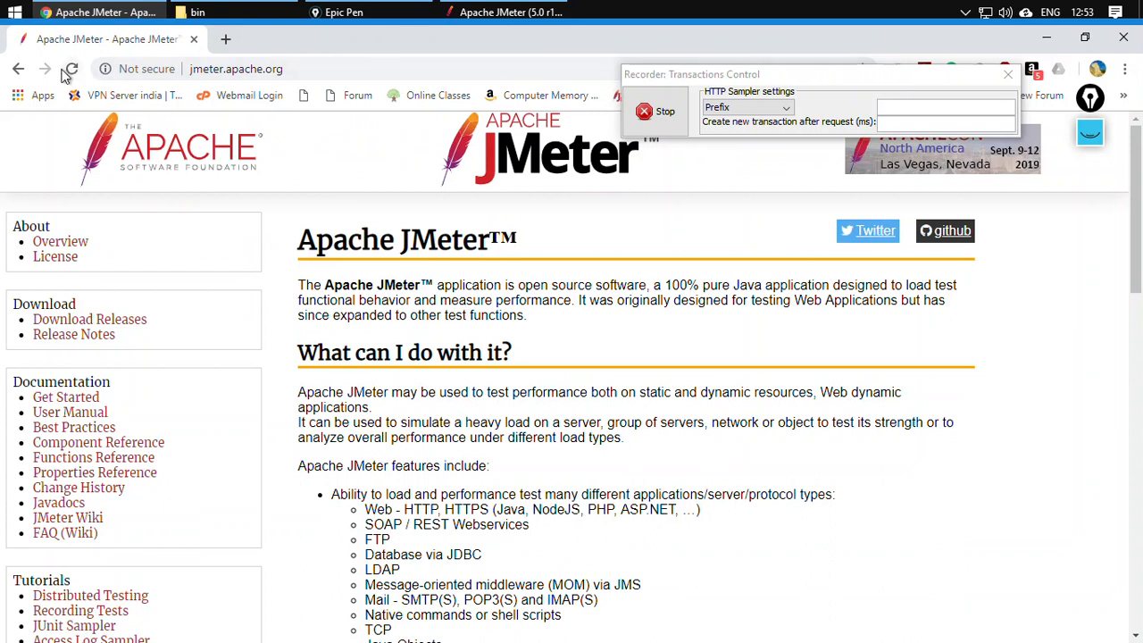
- Return to JMeter, expand the script recorder and examine the server name and protocol of the first recorded request
{"action": "key", "text": "alt+Tab"}
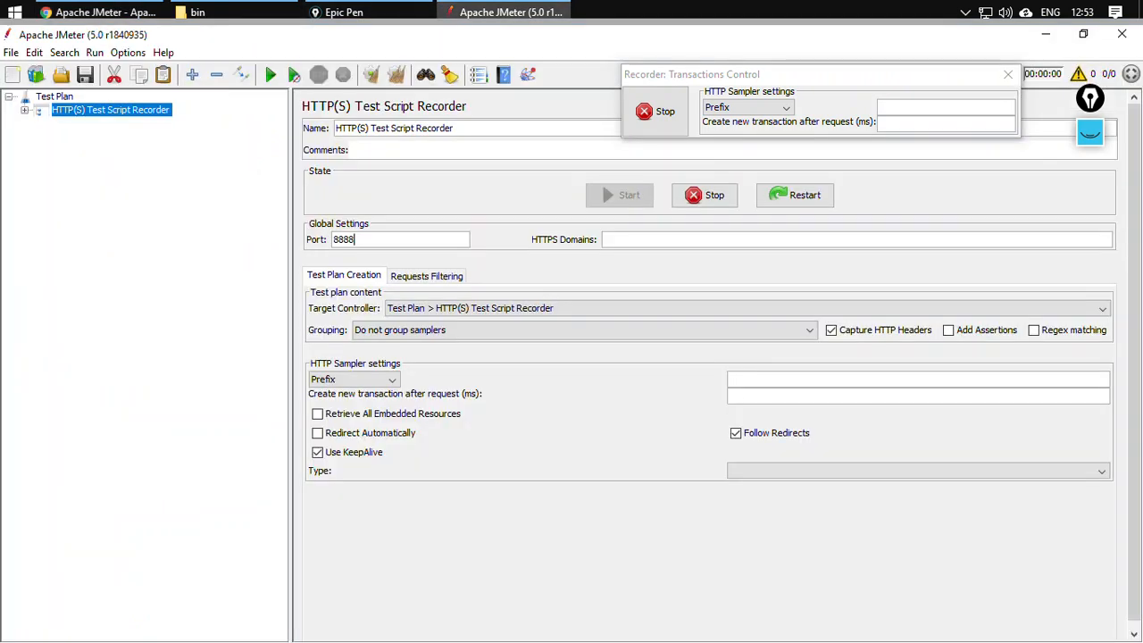
{"action": "left_click", "coordinate": [25, 110]}
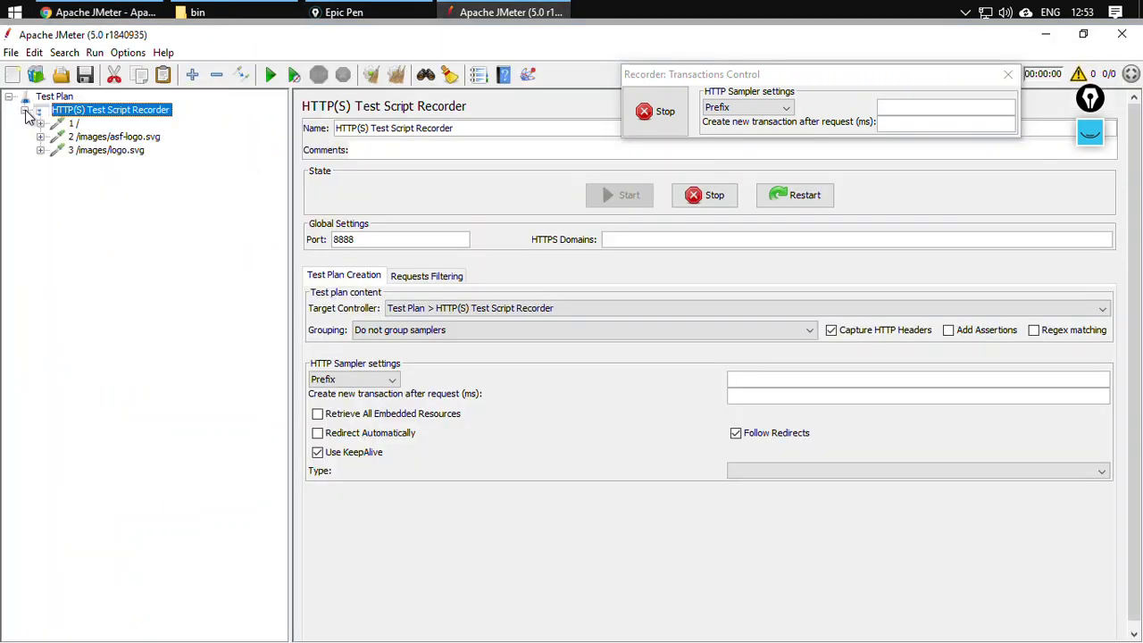
{"action": "left_click", "coordinate": [75, 123]}
{"action": "left_click_drag", "start_coordinate": [664, 210], "coordinate": [573, 213]}
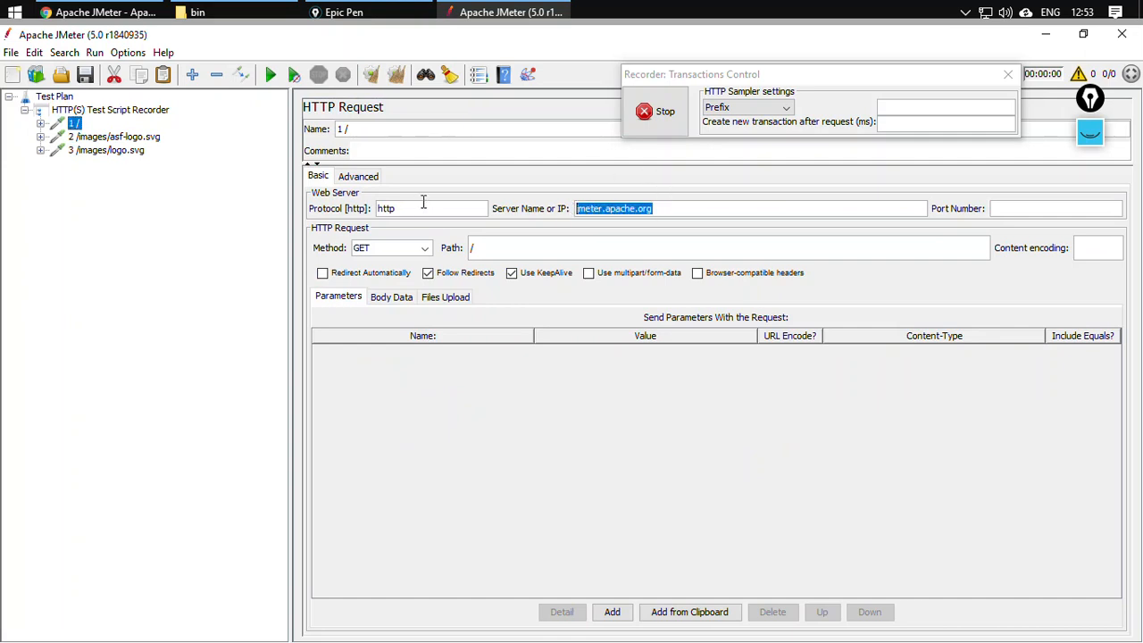
{"action": "left_click", "coordinate": [390, 203]}
{"action": "double_click", "coordinate": [402, 209]}
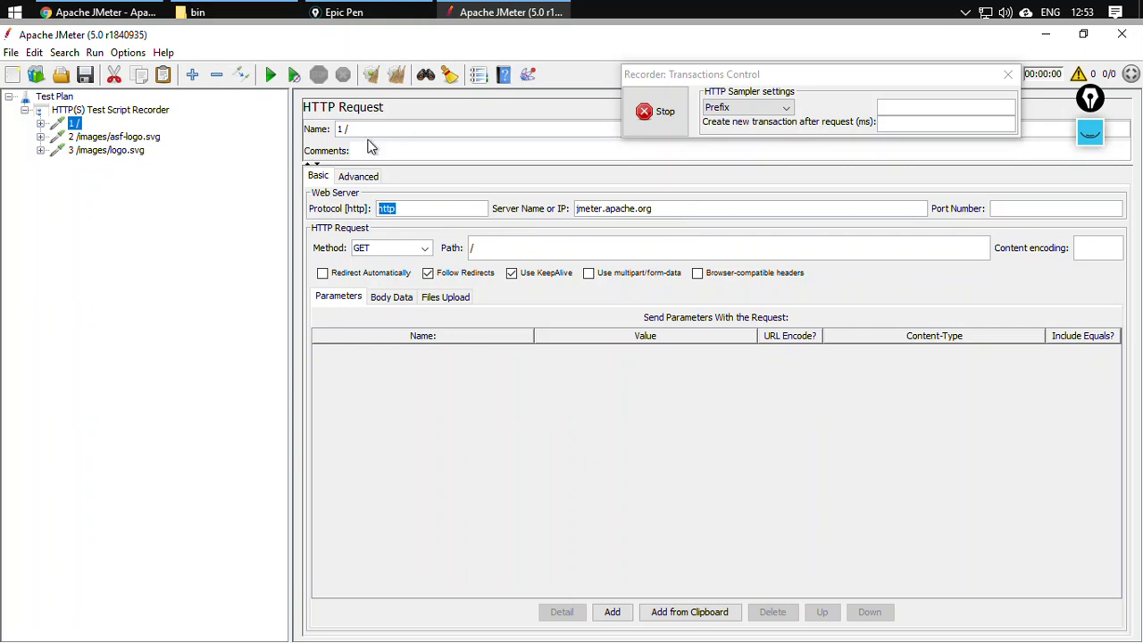
- Move the Transactions Control window aside, write "which replicates user Action" on a cleared Epic Pen whiteboard and hide the board
{"action": "left_click_drag", "start_coordinate": [719, 74], "coordinate": [763, 25]}
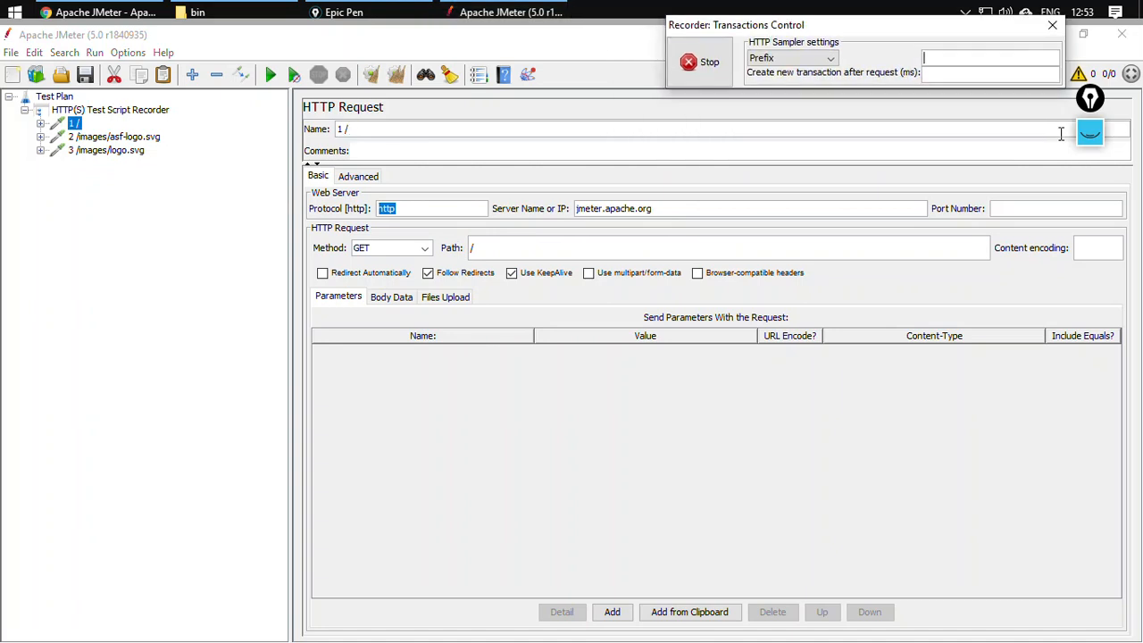
{"action": "left_click", "coordinate": [1090, 133]}
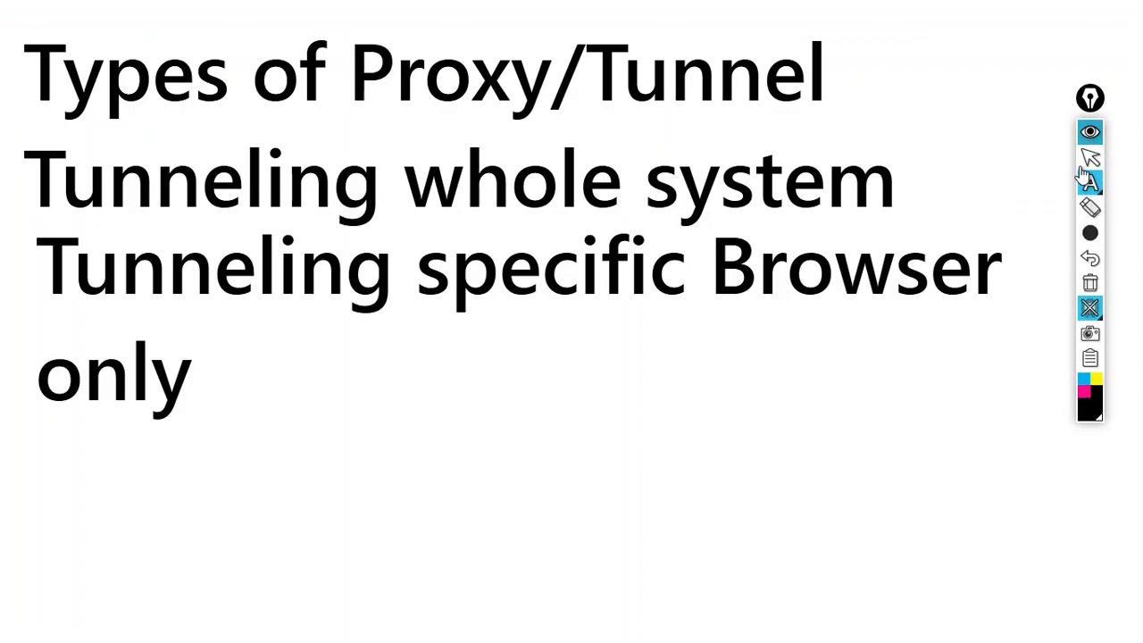
{"action": "left_click", "coordinate": [1090, 308]}
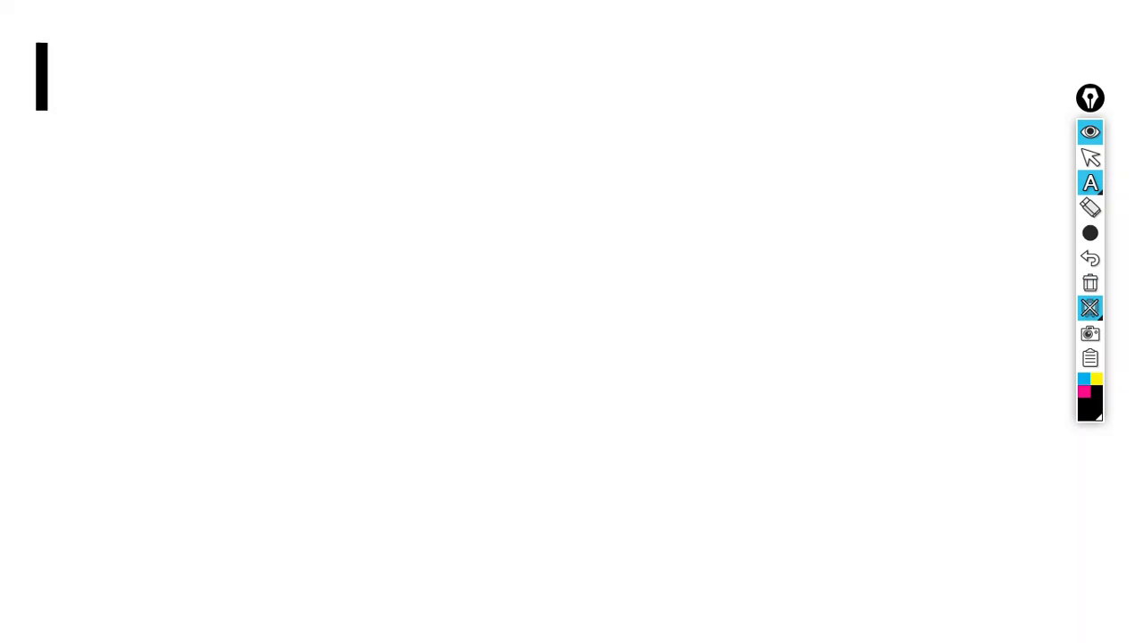
{"action": "type", "text": "whixh"}
{"action": "key", "text": "BackSpace"}
{"action": "key", "text": "BackSpace"}
{"action": "type", "text": "l"}
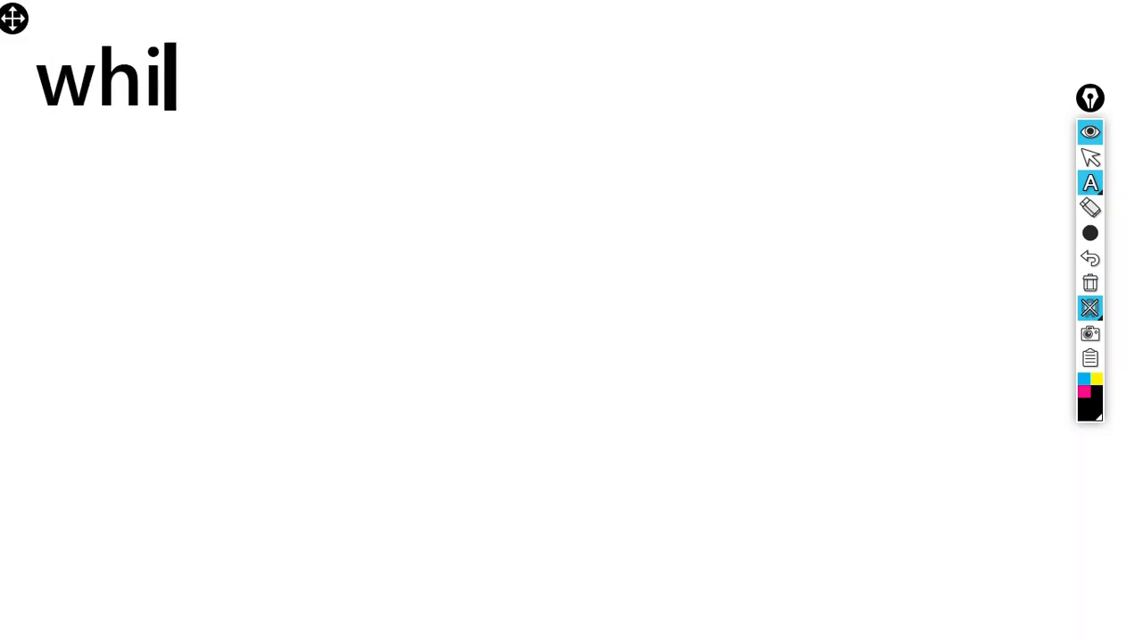
{"action": "key", "text": "BackSpace"}
{"action": "type", "text": "ch re"}
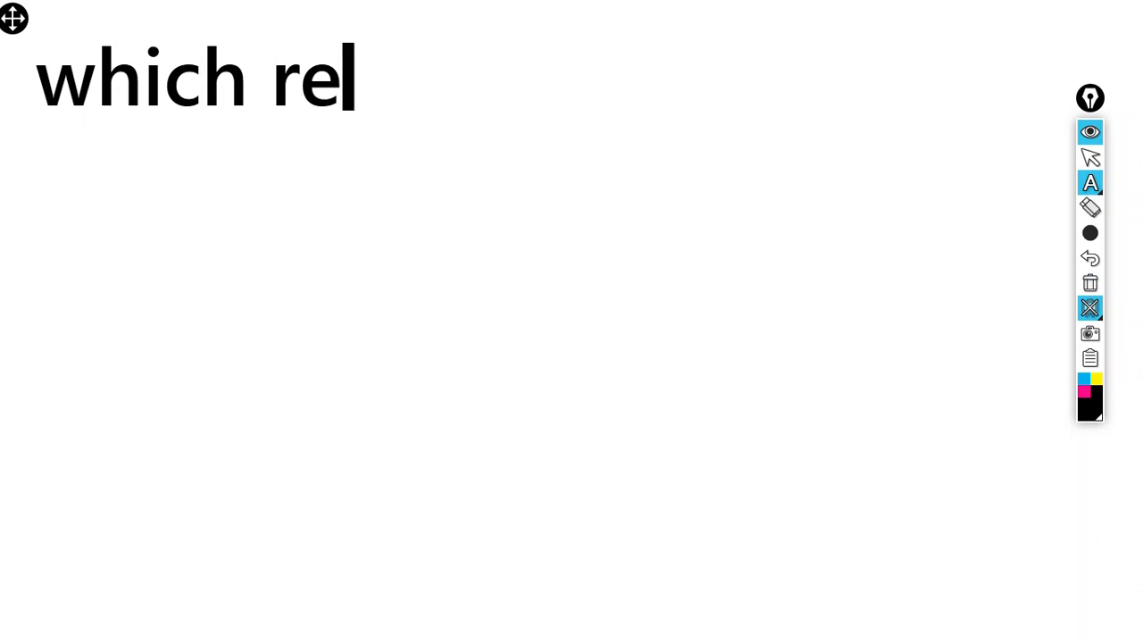
{"action": "type", "text": "plicated"}
{"action": "key", "text": "BackSpace"}
{"action": "key", "text": "BackSpace"}
{"action": "type", "text": "s user "}
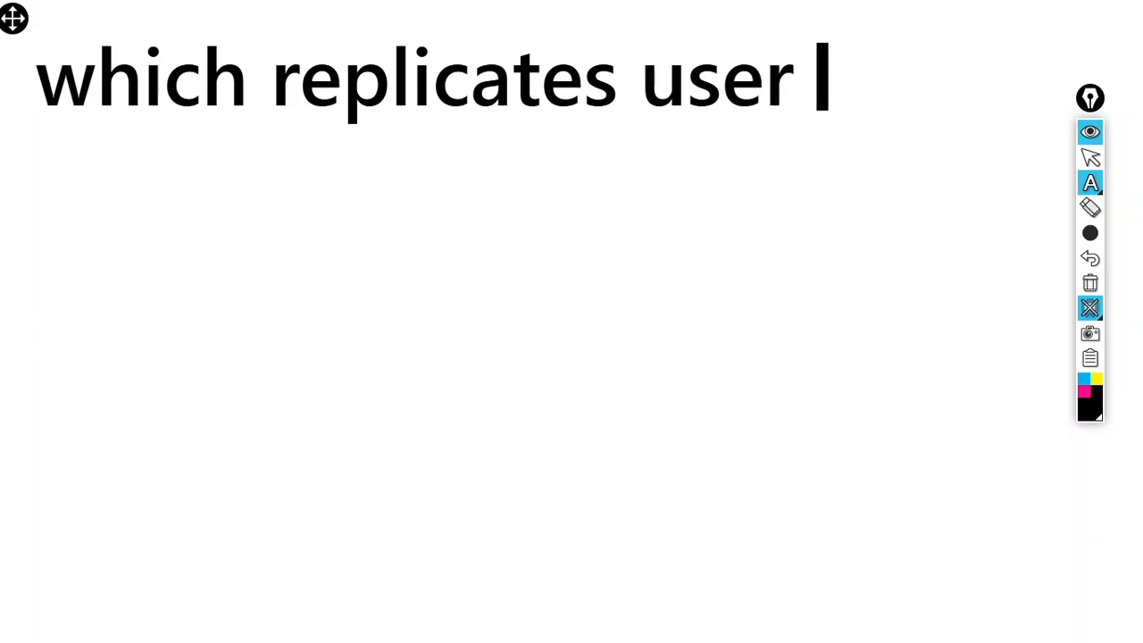
{"action": "type", "text": "Action"}
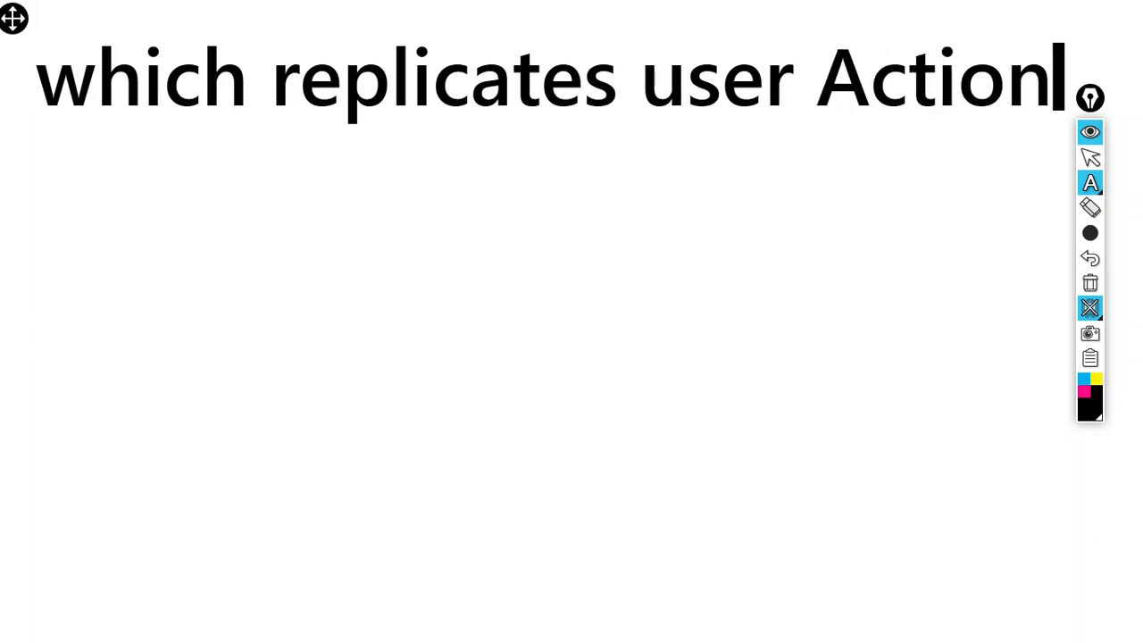
{"action": "left_click", "coordinate": [1086, 132]}
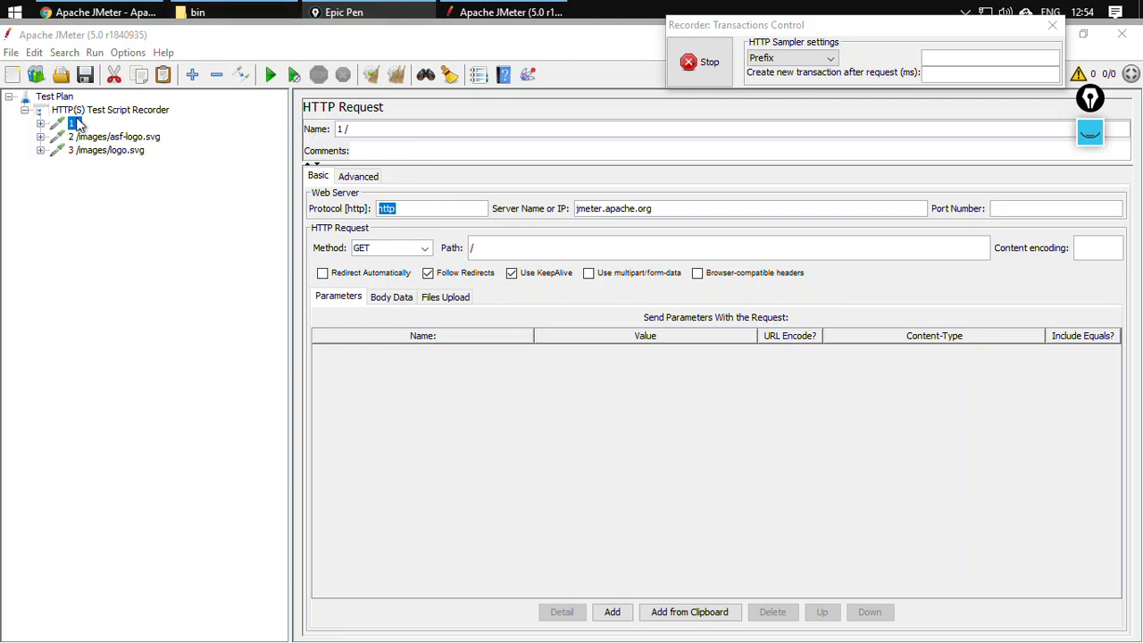
- Examine the recorded /images/asf-logo.svg and /images/logo.svg requests and compare them with the JMeter home page in Chrome
{"action": "left_click", "coordinate": [114, 138]}
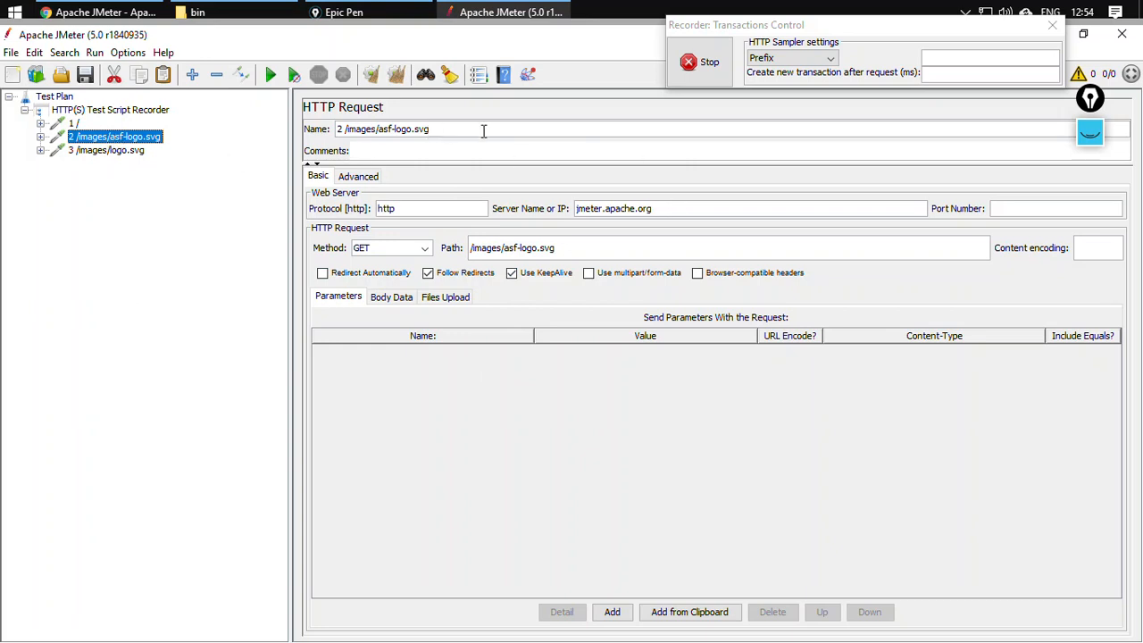
{"action": "left_click", "coordinate": [137, 150]}
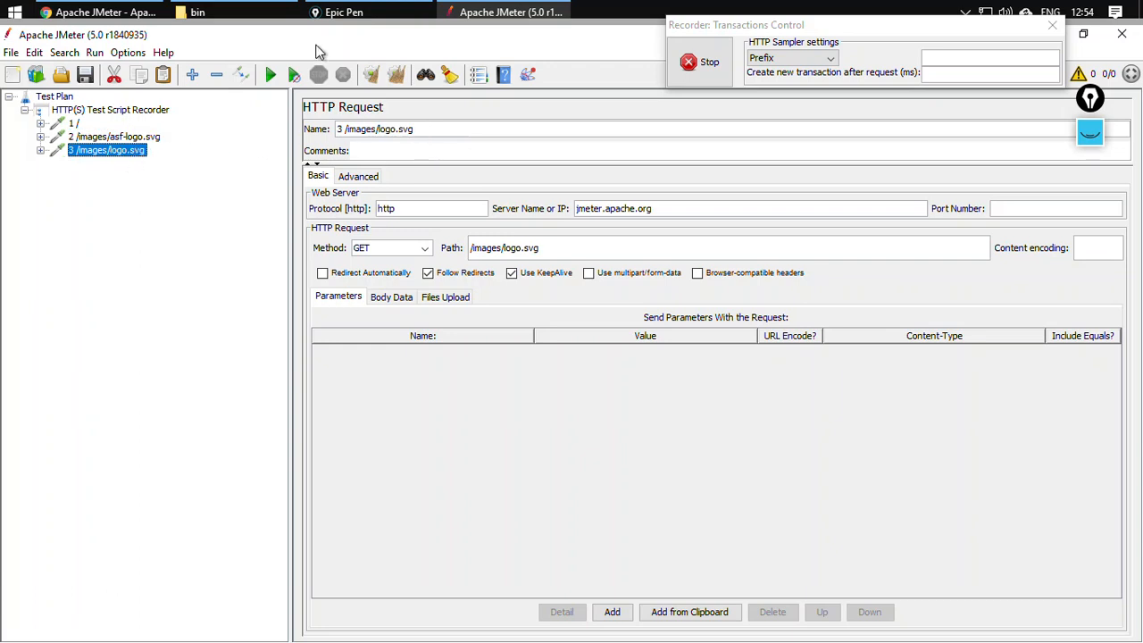
{"action": "left_click", "coordinate": [98, 11]}
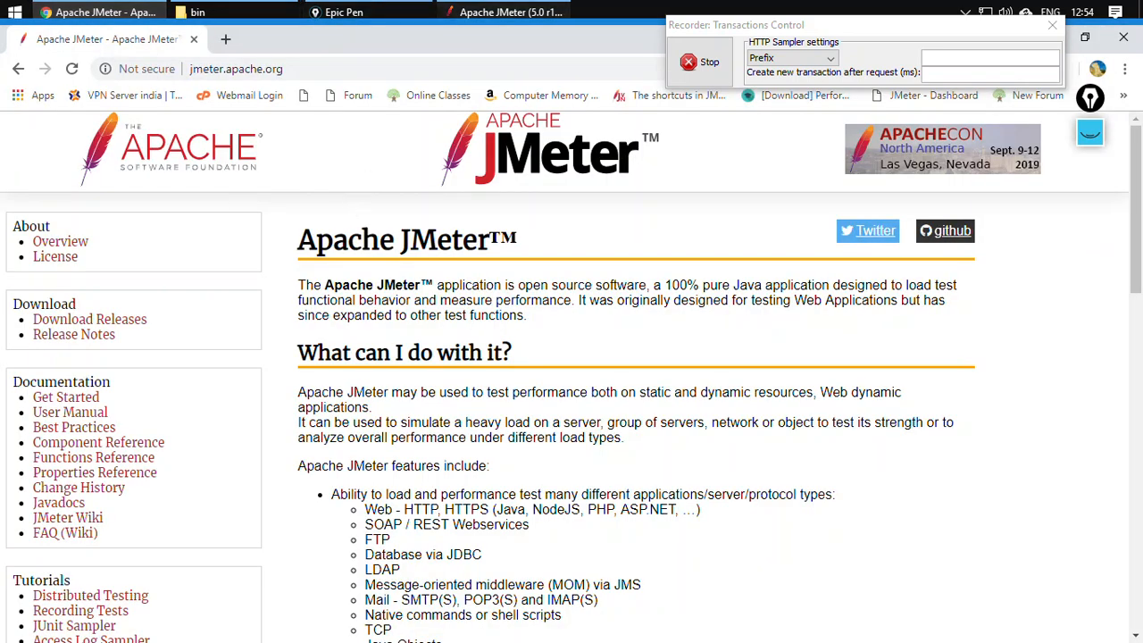
{"action": "left_click", "coordinate": [505, 12]}
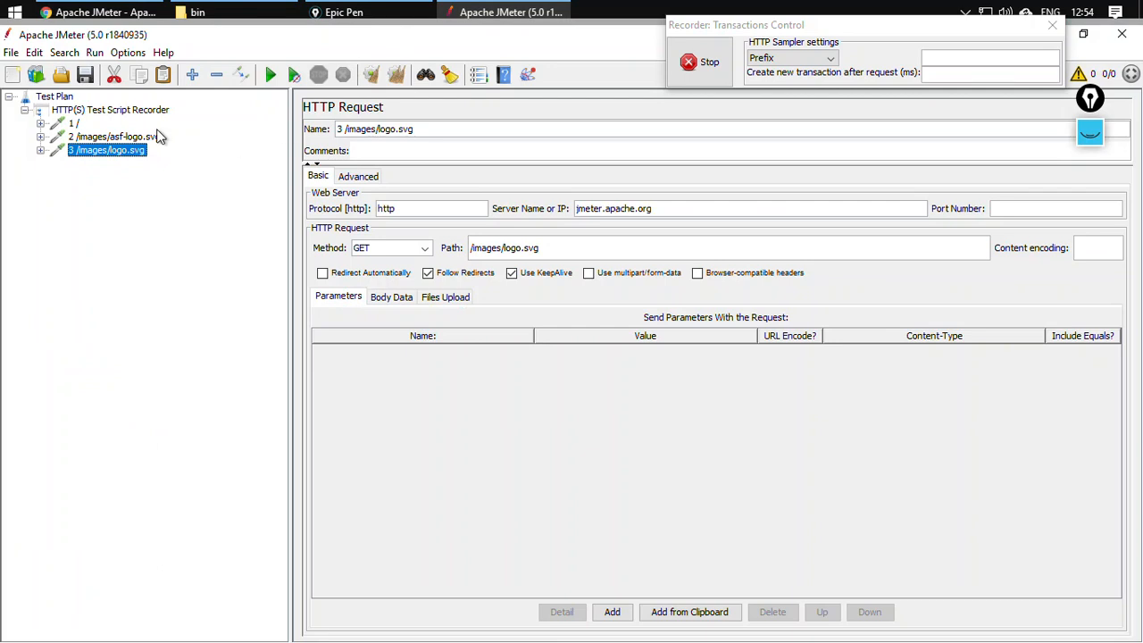
- Select the HTTP(S) Test Script Recorder, switch to Chrome and open the Get Started page of the JMeter site
{"action": "left_click", "coordinate": [57, 111]}
{"action": "left_click", "coordinate": [98, 12]}
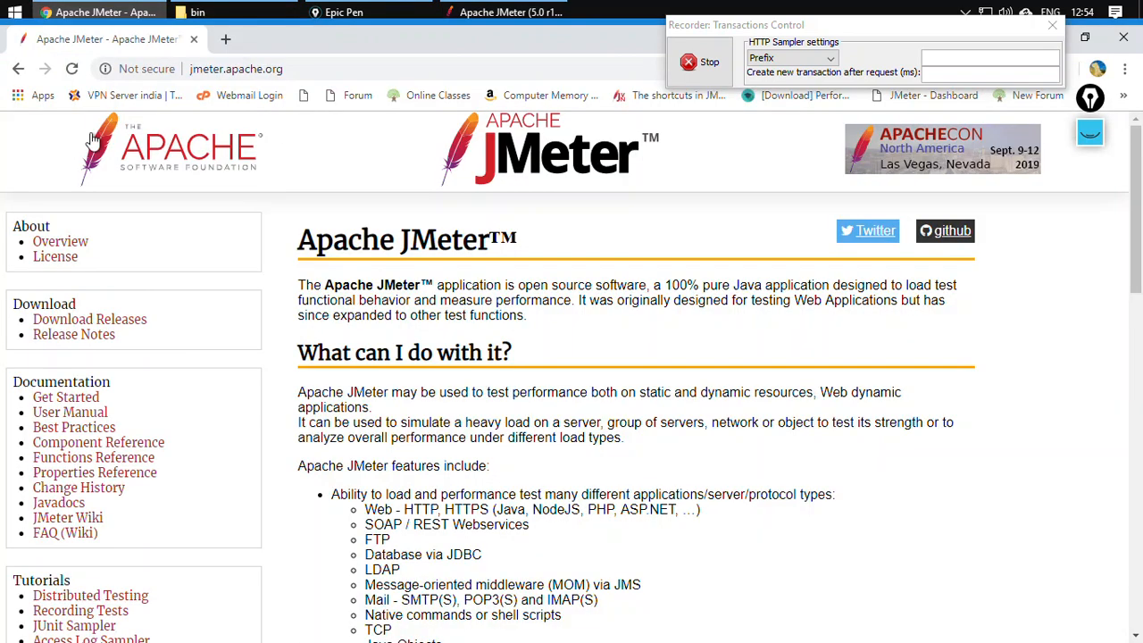
{"action": "left_click", "coordinate": [42, 403]}
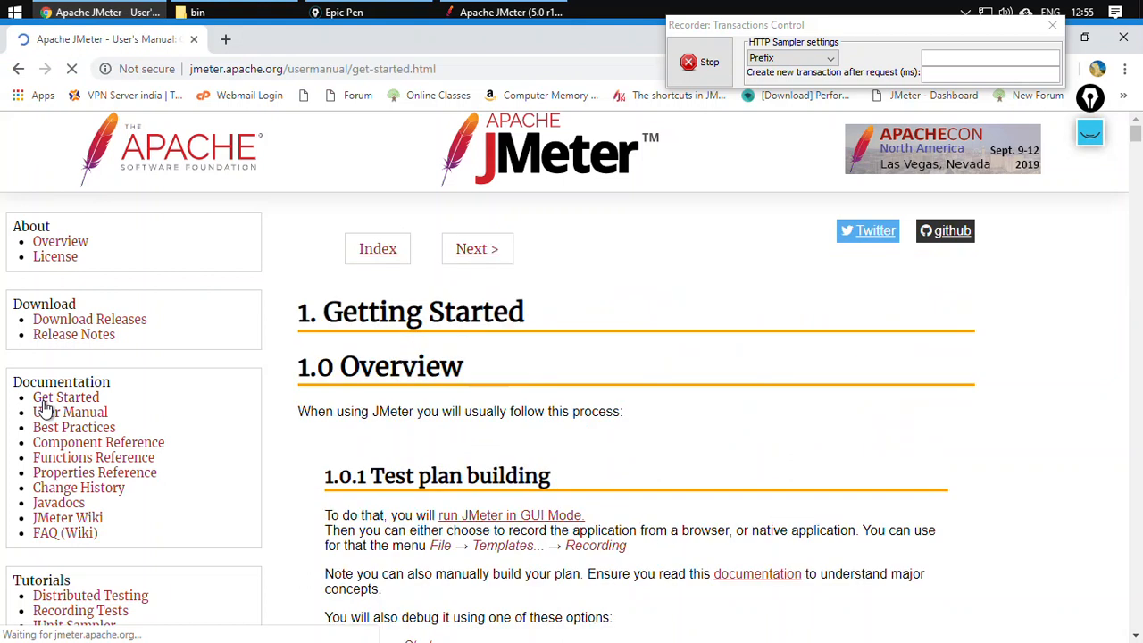
- Return to JMeter and examine the recorded get-started.html request and the names of its related screenshot image requests
{"action": "left_click", "coordinate": [478, 15]}
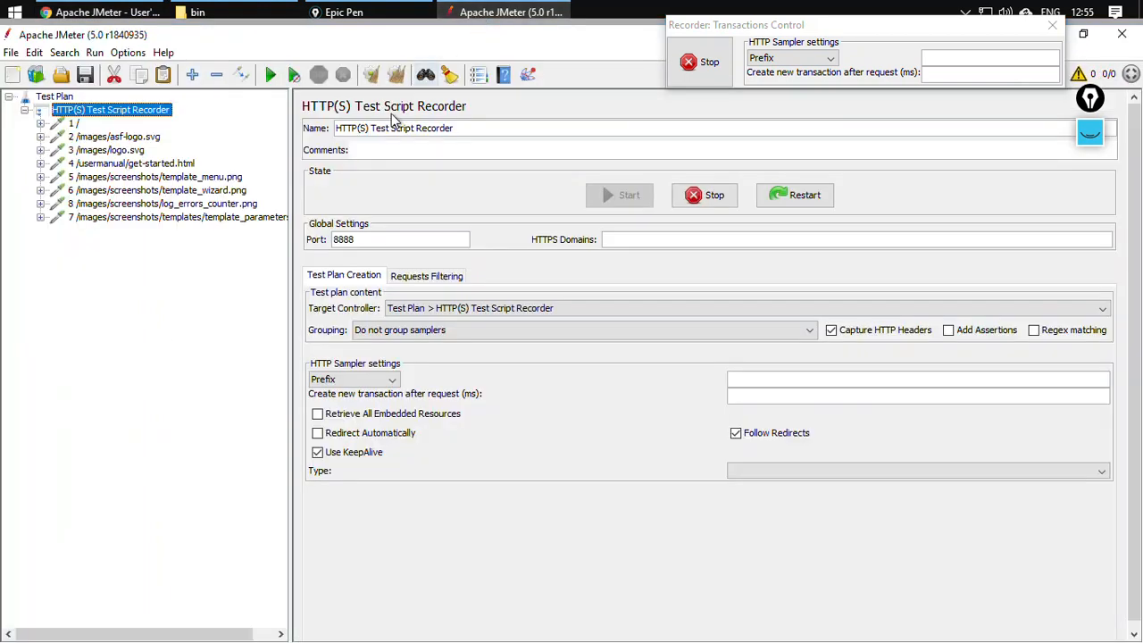
{"action": "left_click", "coordinate": [133, 164]}
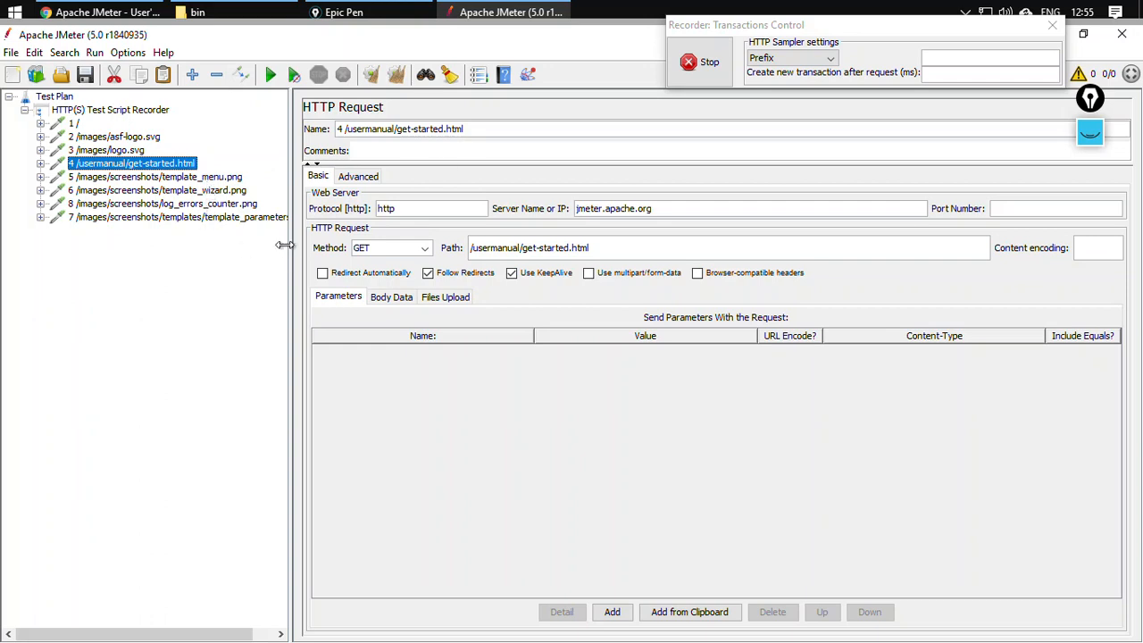
{"action": "left_click", "coordinate": [233, 219]}
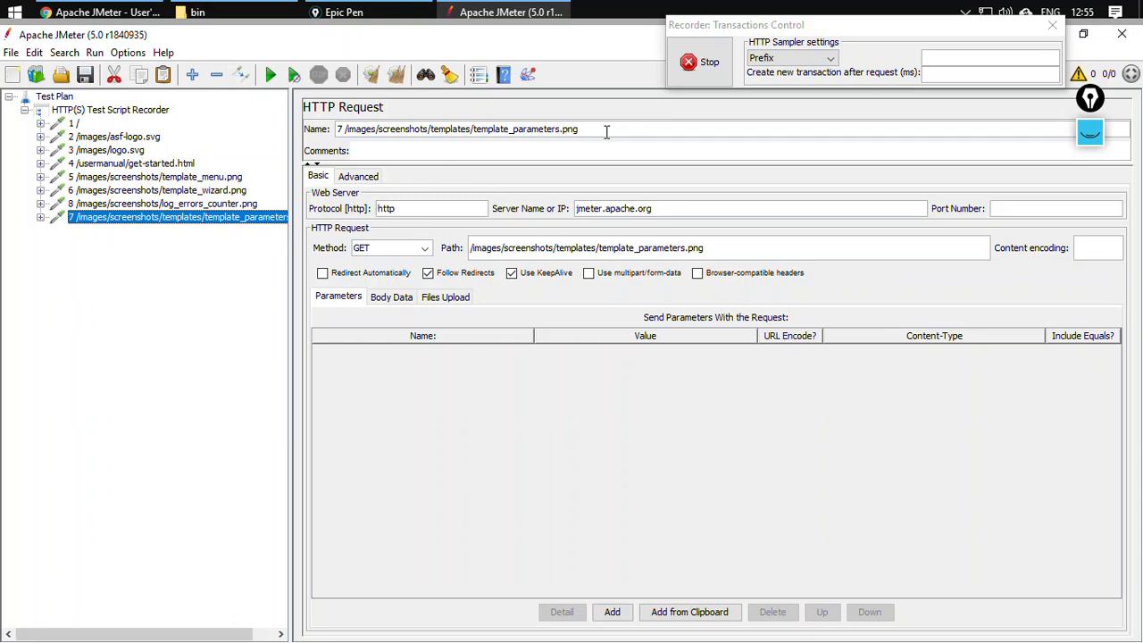
{"action": "left_click_drag", "start_coordinate": [607, 132], "coordinate": [386, 134]}
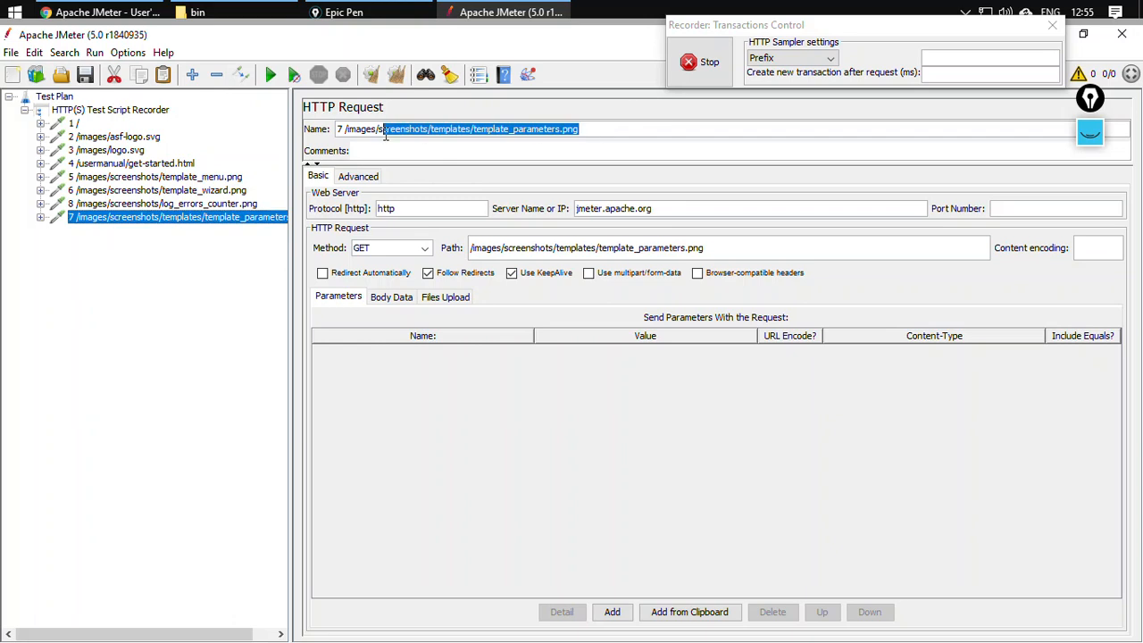
{"action": "left_click", "coordinate": [151, 205]}
{"action": "left_click", "coordinate": [151, 191]}
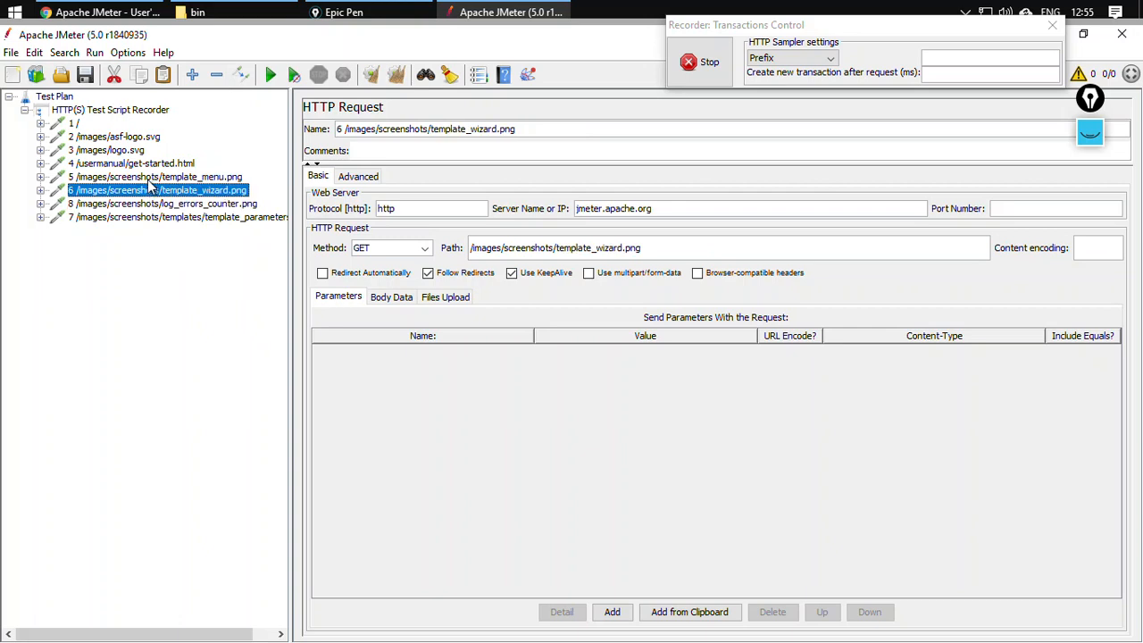
{"action": "left_click", "coordinate": [154, 178]}
{"action": "left_click", "coordinate": [154, 165]}
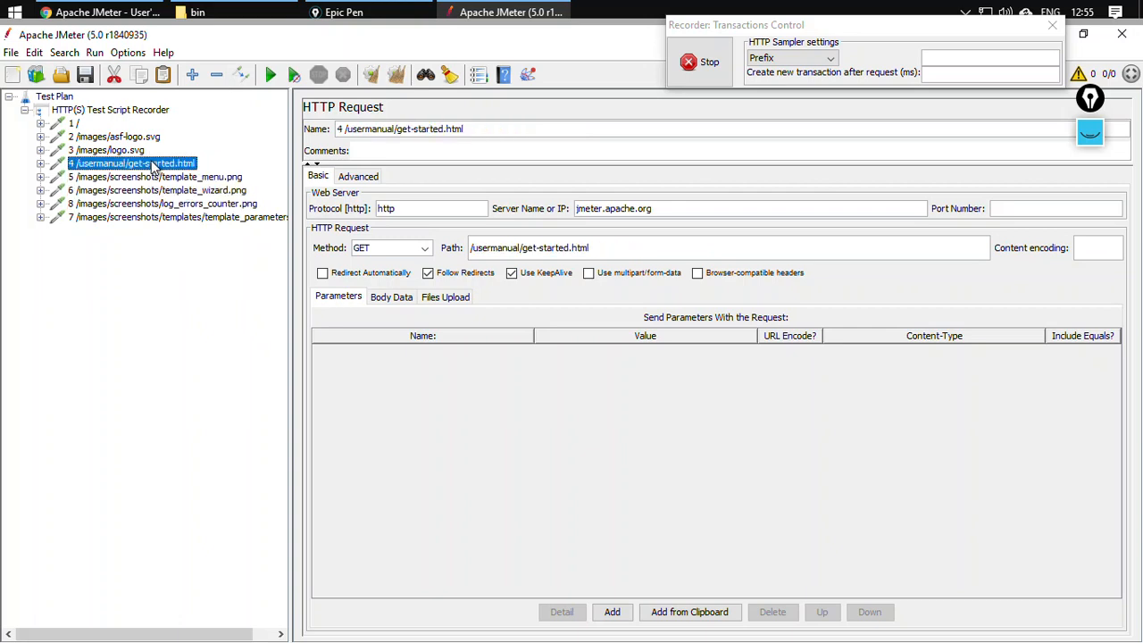
- Switch to Chrome, open the Change History page of the JMeter site and return to JMeter
{"action": "left_click", "coordinate": [148, 13]}
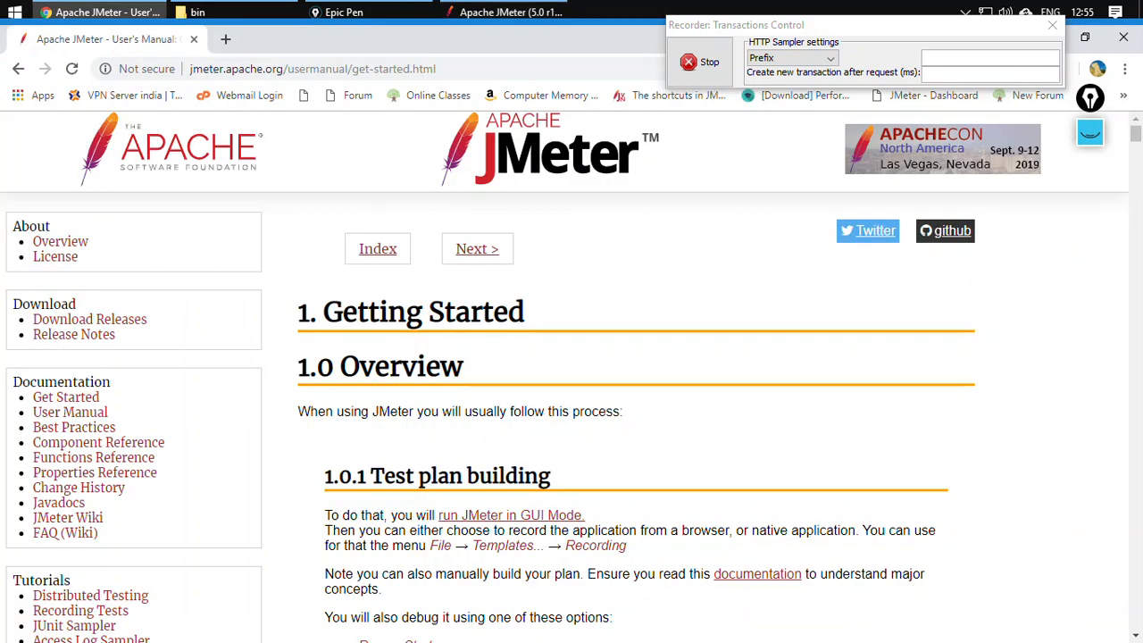
{"action": "left_click", "coordinate": [75, 493]}
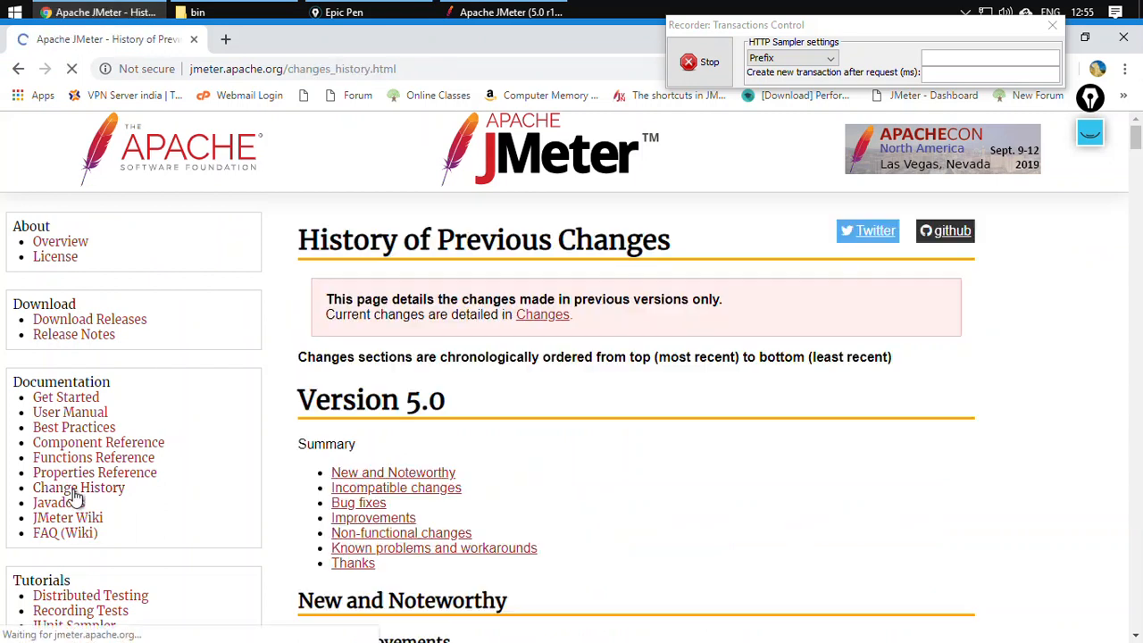
{"action": "left_click", "coordinate": [500, 13]}
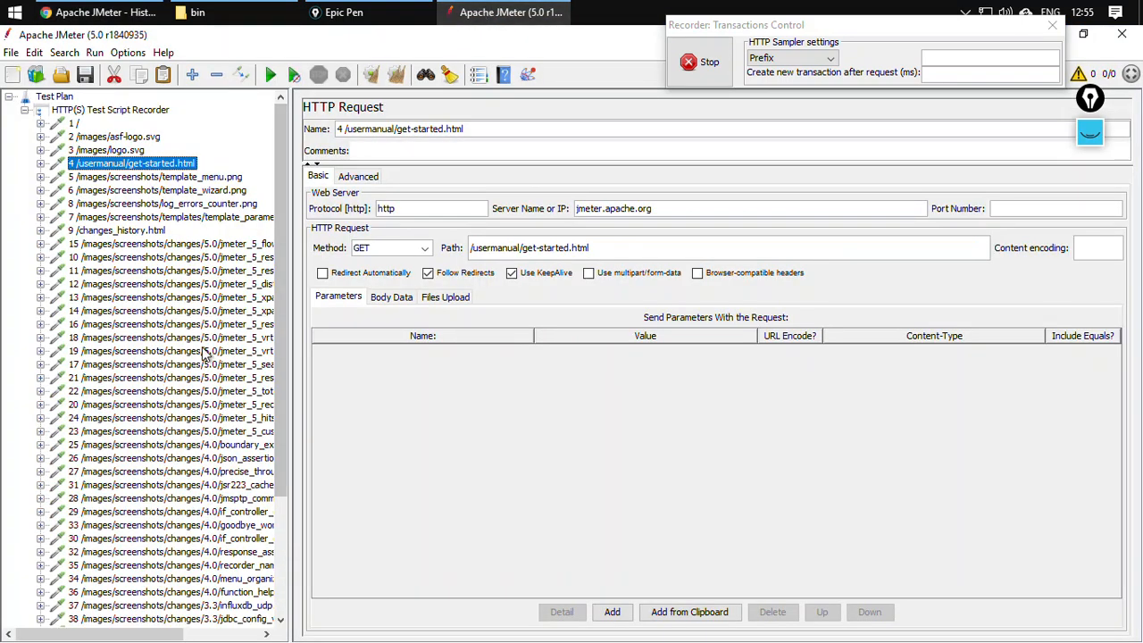
- Examine the full list of requests recorded for the Change History page under the HTTP(S) Test Script Recorder
{"action": "scroll", "coordinate": [147, 313], "scroll_direction": "down", "scroll_amount": 3}
{"action": "scroll", "coordinate": [147, 313], "scroll_direction": "down", "scroll_amount": 7}
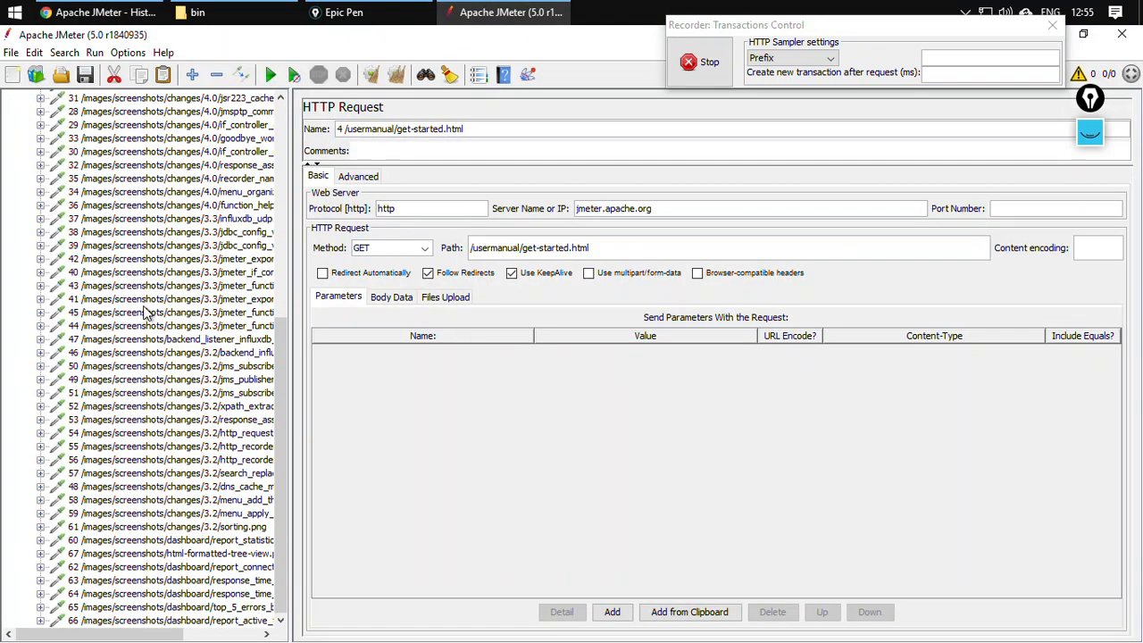
{"action": "scroll", "coordinate": [147, 312], "scroll_direction": "down", "scroll_amount": 7}
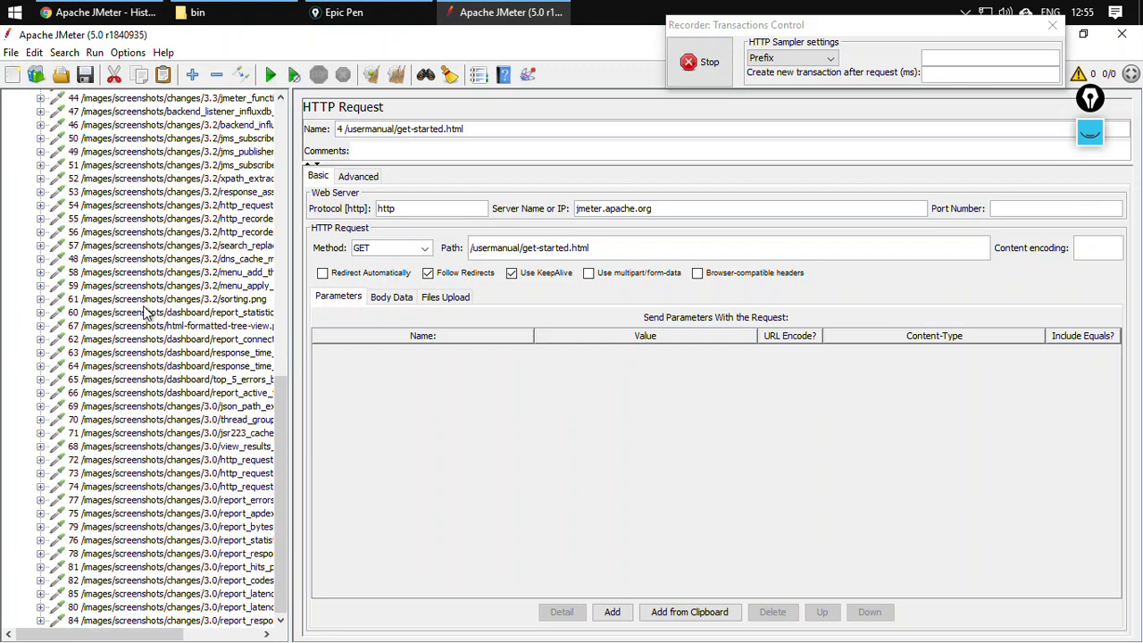
{"action": "scroll", "coordinate": [145, 312], "scroll_direction": "down", "scroll_amount": 8}
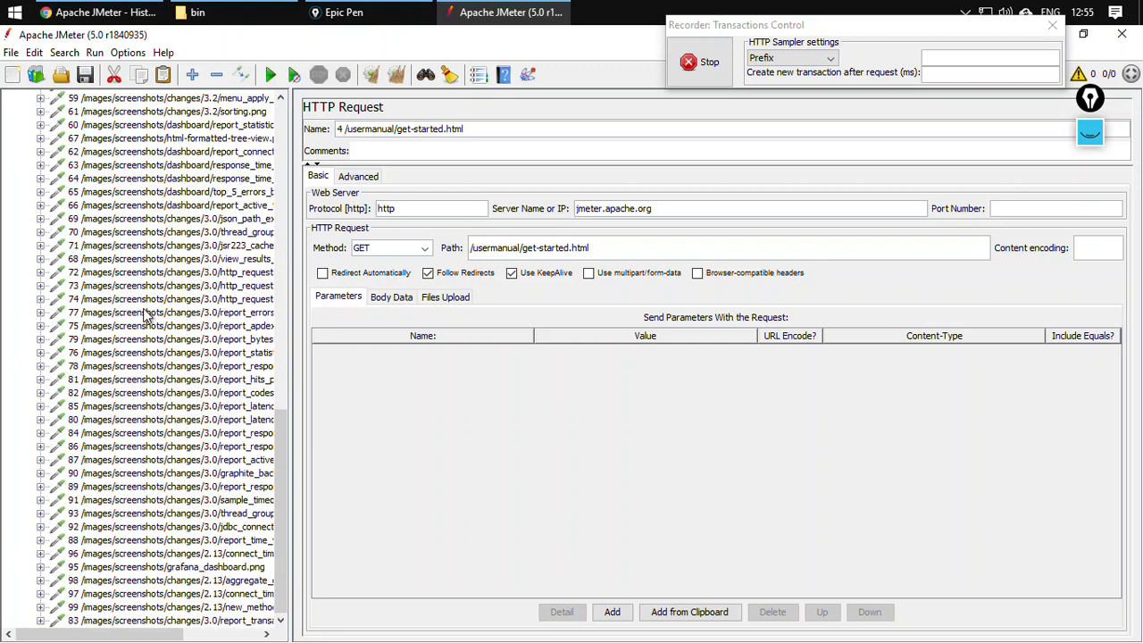
{"action": "scroll", "coordinate": [146, 312], "scroll_direction": "down", "scroll_amount": 3}
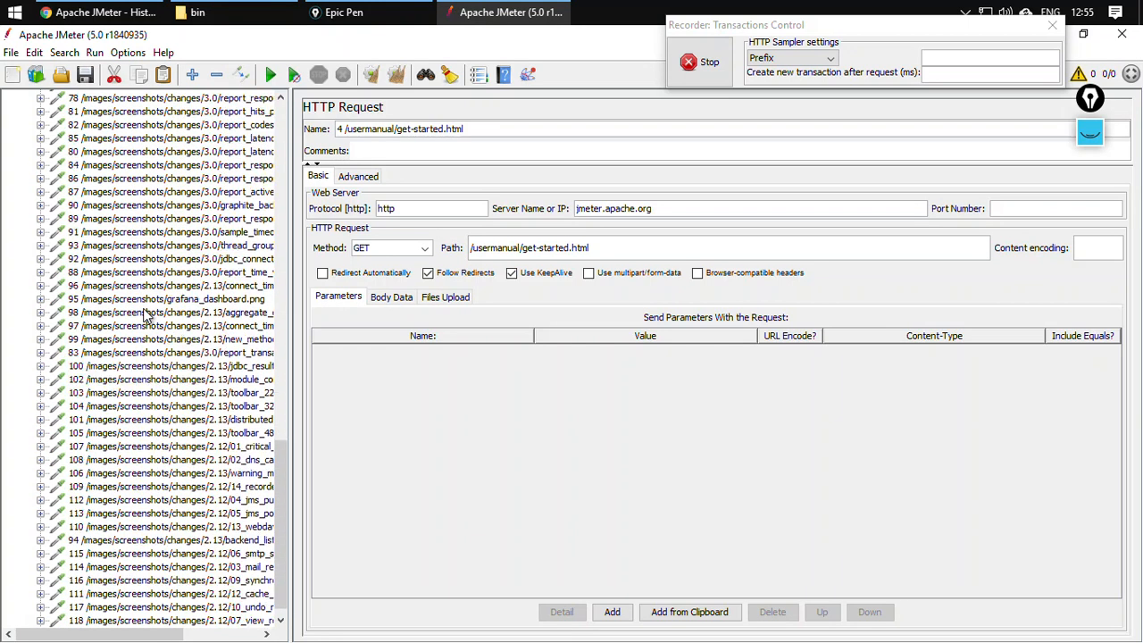
{"action": "scroll", "coordinate": [213, 453], "scroll_direction": "down", "scroll_amount": 10}
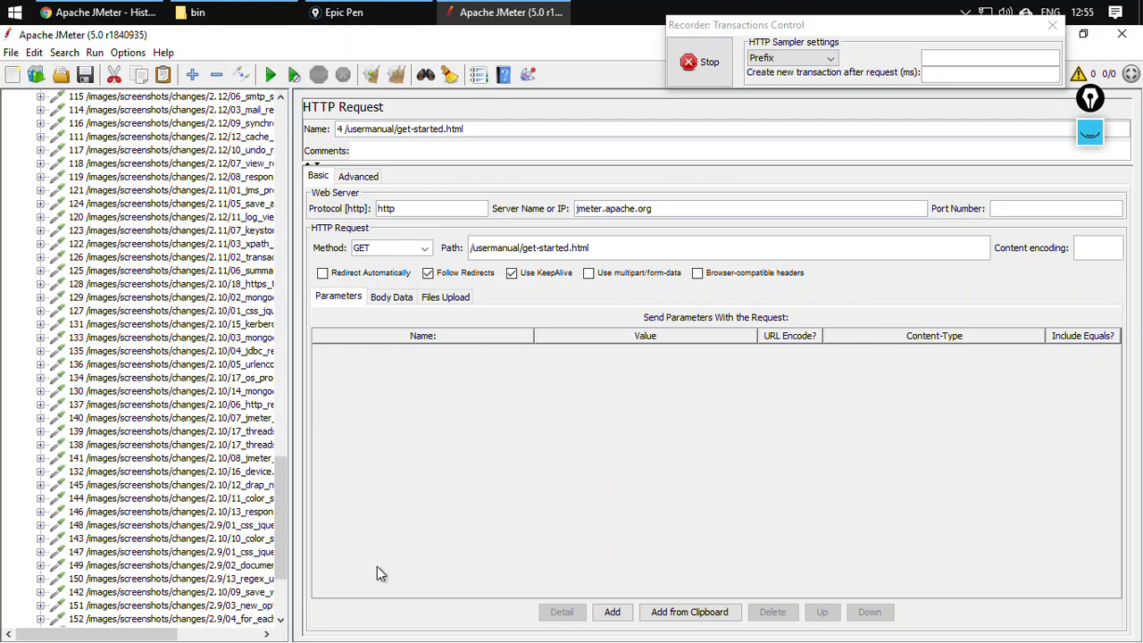
{"action": "scroll", "coordinate": [280, 513], "scroll_direction": "down", "scroll_amount": 7}
{"action": "scroll", "coordinate": [281, 518], "scroll_direction": "down", "scroll_amount": 3}
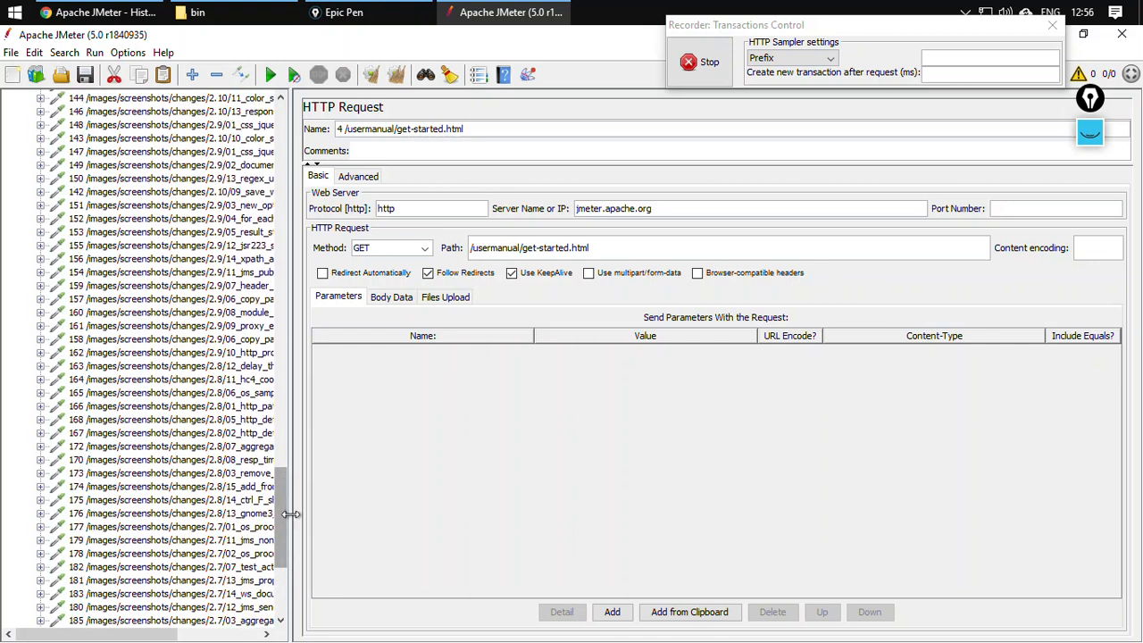
{"action": "scroll", "coordinate": [277, 563], "scroll_direction": "down", "scroll_amount": 12}
{"action": "scroll", "coordinate": [277, 597], "scroll_direction": "down", "scroll_amount": 2}
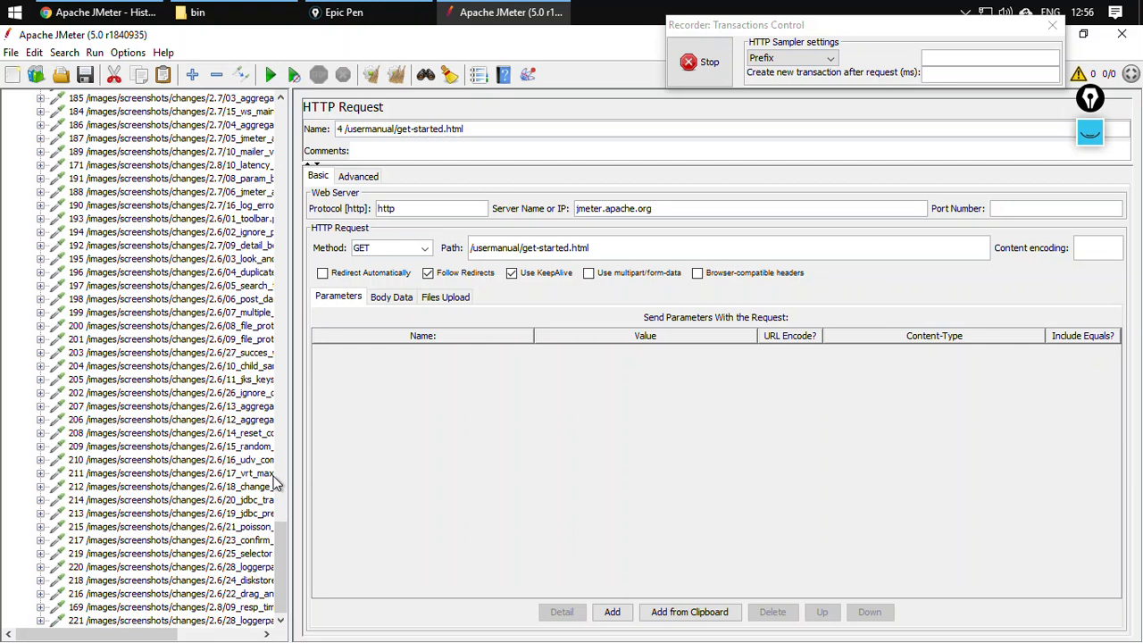
{"action": "left_click_drag", "start_coordinate": [282, 528], "coordinate": [304, 107]}
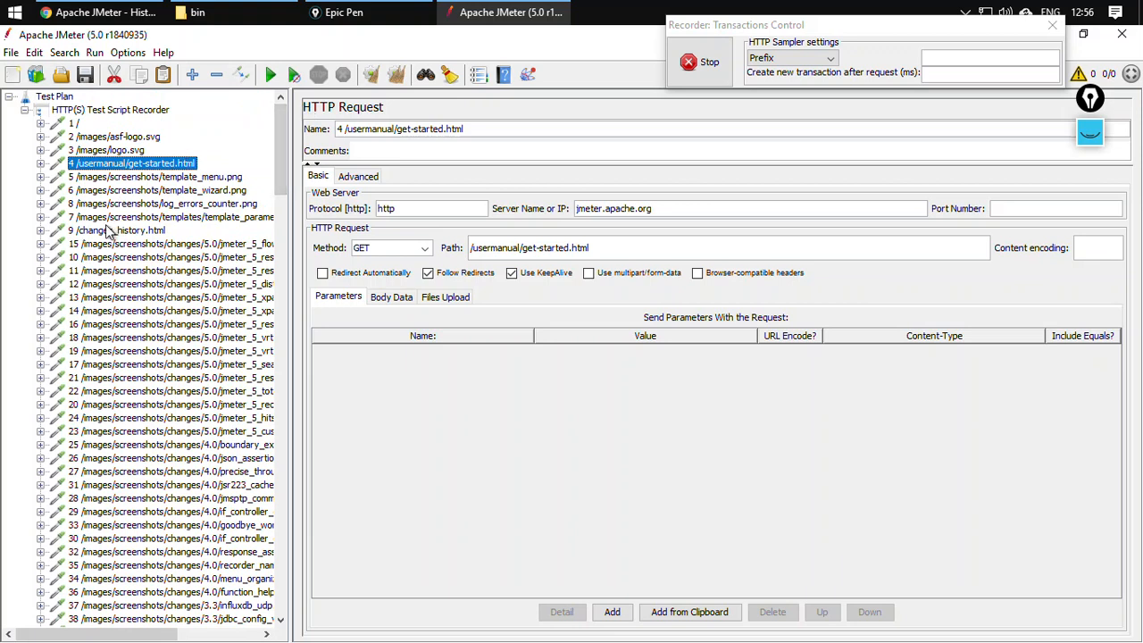
{"action": "left_click_drag", "start_coordinate": [280, 148], "coordinate": [205, 608]}
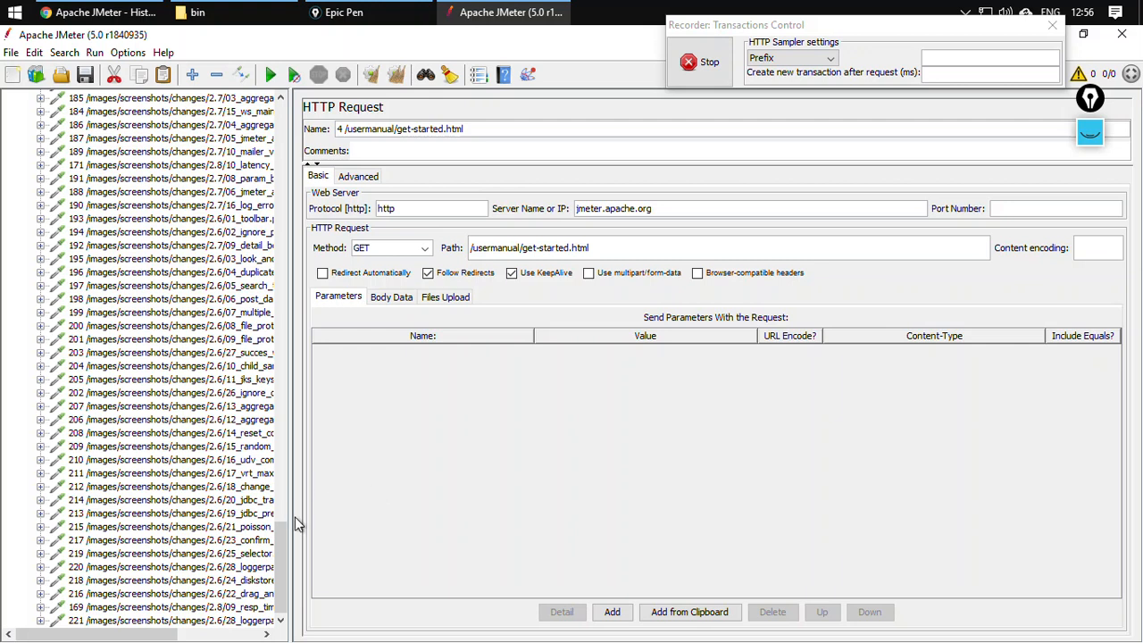
{"action": "left_click_drag", "start_coordinate": [286, 558], "coordinate": [320, 114]}
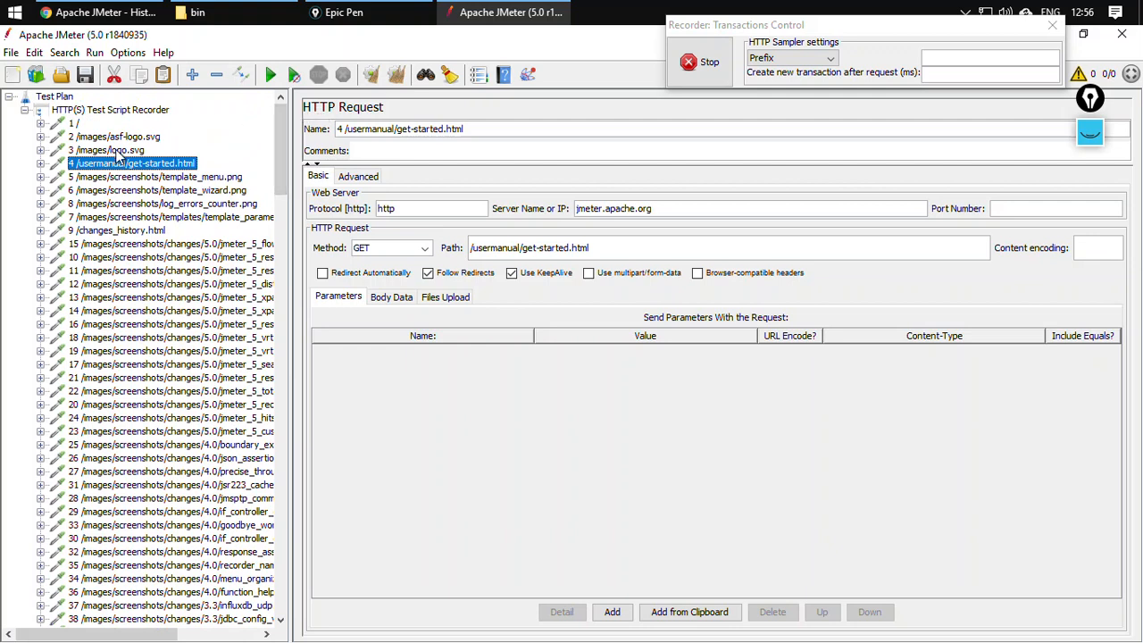
- Delete all recorded requests under the HTTP(S) Test Script Recorder, from the first / request to the last loggerpanel.png request
{"action": "left_click", "coordinate": [75, 124]}
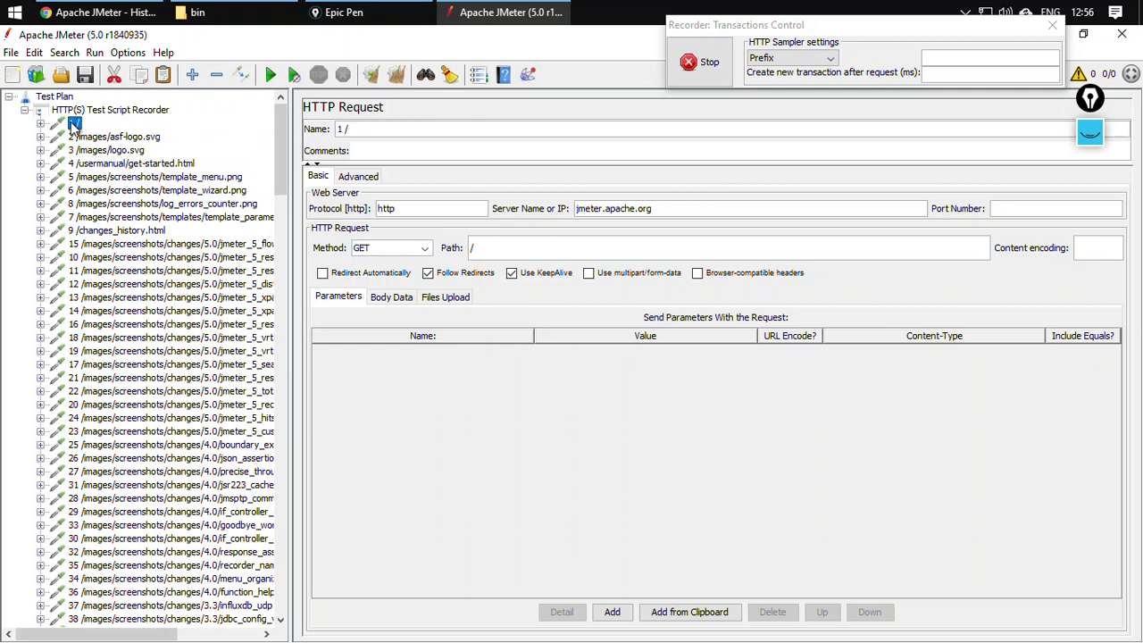
{"action": "key", "text": "shift+Down"}
{"action": "key", "text": "shift+Down"}
{"action": "key", "text": "shift+Down"}
{"action": "key", "text": "shift+Down"}
{"action": "key", "text": "shift+Down"}
{"action": "key", "text": "shift+Down"}
{"action": "key", "text": "shift+Down"}
{"action": "key", "text": "shift+Down"}
{"action": "key", "text": "shift+Down"}
{"action": "key", "text": "shift+Down"}
{"action": "key", "text": "shift+Down"}
{"action": "key", "text": "shift+Down"}
{"action": "key", "text": "shift+Down"}
{"action": "key", "text": "shift+Down"}
{"action": "key", "text": "shift+Down"}
{"action": "key", "text": "shift+Down"}
{"action": "key", "text": "shift+Down"}
{"action": "key", "text": "shift+Down"}
{"action": "key", "text": "shift+Down"}
{"action": "key", "text": "shift+Down"}
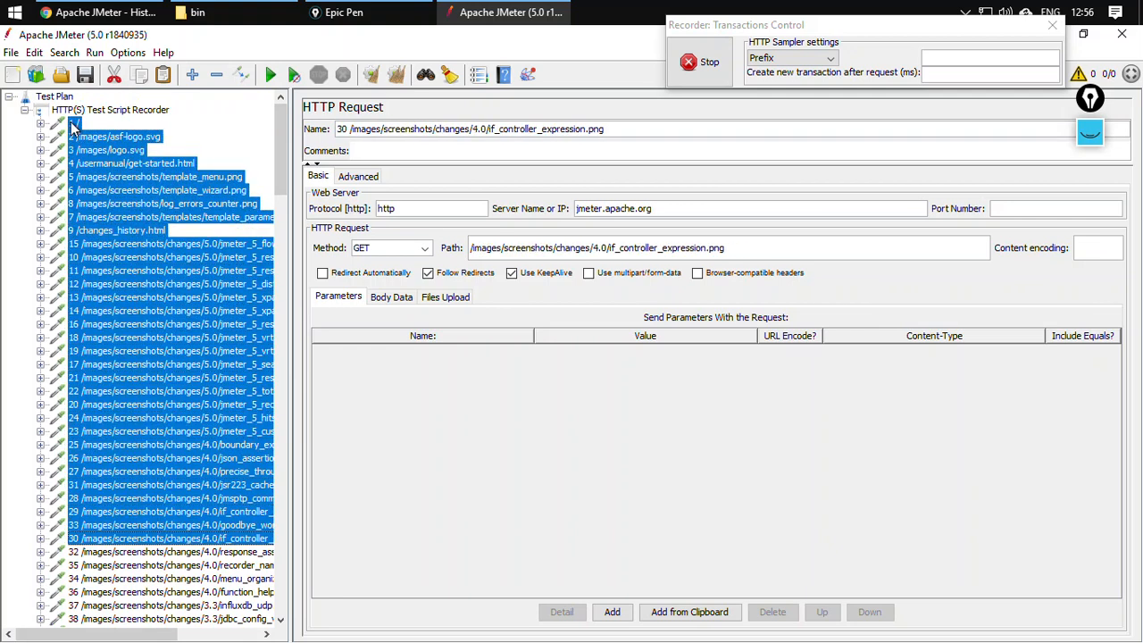
{"action": "key", "text": "shift+Down"}
{"action": "key", "text": "shift+Down"}
{"action": "key", "text": "shift+Down"}
{"action": "key", "text": "shift+Down"}
{"action": "key", "text": "shift+Down"}
{"action": "key", "text": "shift+Down"}
{"action": "key", "text": "shift+Down"}
{"action": "key", "text": "shift+Down"}
{"action": "key", "text": "shift+Down"}
{"action": "key", "text": "shift+Down"}
{"action": "key", "text": "shift+Down"}
{"action": "key", "text": "shift+Down"}
{"action": "key", "text": "shift+Down"}
{"action": "key", "text": "shift+Down"}
{"action": "key", "text": "shift+Down"}
{"action": "key", "text": "shift+Down"}
{"action": "key", "text": "shift+Down"}
{"action": "key", "text": "shift+Down"}
{"action": "key", "text": "shift+Down"}
{"action": "key", "text": "shift+Down"}
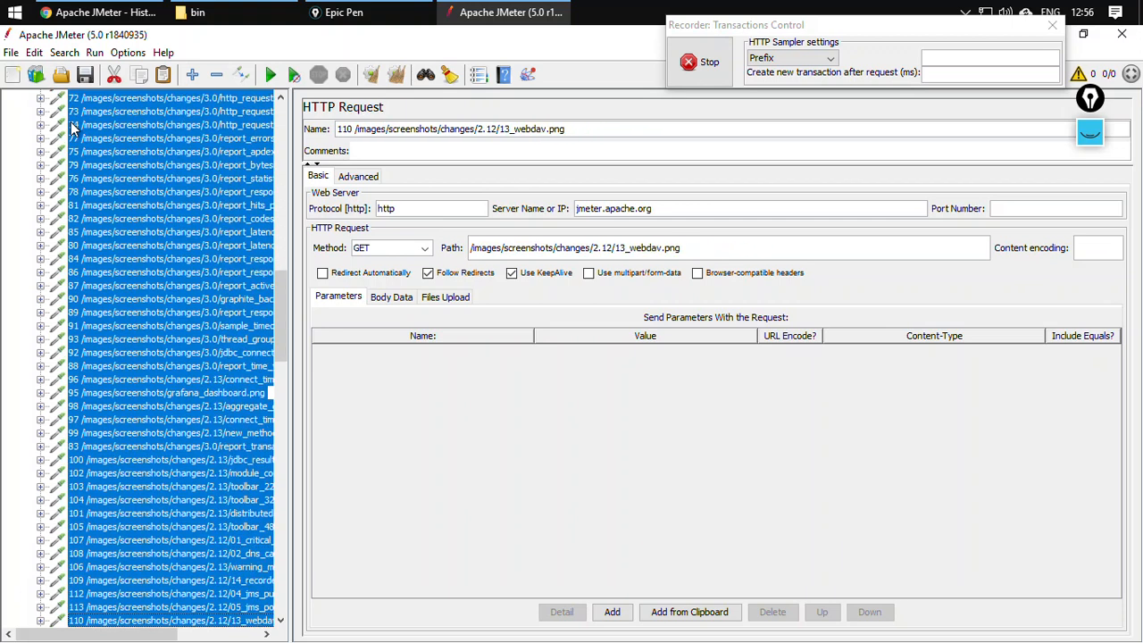
{"action": "key", "text": "shift+Down"}
{"action": "key", "text": "shift+Down"}
{"action": "key", "text": "shift+Down"}
{"action": "key", "text": "shift+Down"}
{"action": "key", "text": "shift+Down"}
{"action": "key", "text": "shift+Down"}
{"action": "key", "text": "shift+Down"}
{"action": "key", "text": "shift+Down"}
{"action": "key", "text": "shift+Down"}
{"action": "key", "text": "shift+Down"}
{"action": "key", "text": "shift+Down"}
{"action": "key", "text": "shift+Down"}
{"action": "key", "text": "shift+Down"}
{"action": "key", "text": "shift+Down"}
{"action": "key", "text": "shift+Down"}
{"action": "key", "text": "shift+Down"}
{"action": "key", "text": "shift+Down"}
{"action": "key", "text": "shift+Down"}
{"action": "key", "text": "shift+Down"}
{"action": "key", "text": "shift+Down"}
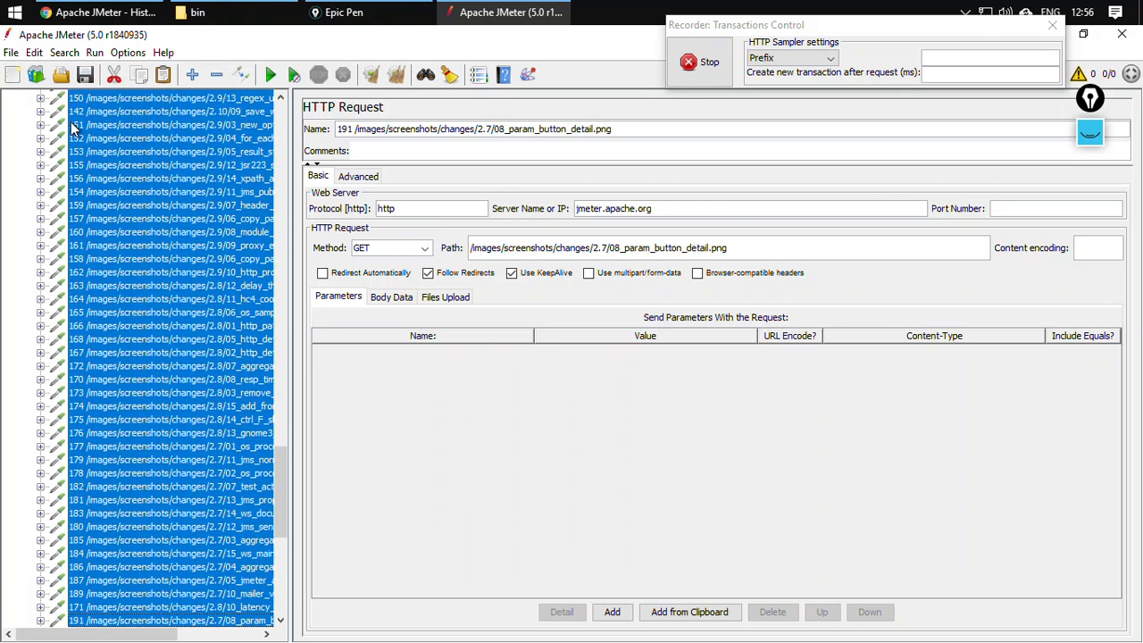
{"action": "key", "text": "shift+Down"}
{"action": "key", "text": "shift+Down"}
{"action": "key", "text": "shift+Down"}
{"action": "key", "text": "shift+Down"}
{"action": "key", "text": "shift+Down"}
{"action": "key", "text": "shift+Down"}
{"action": "key", "text": "shift+Down"}
{"action": "key", "text": "shift+Down"}
{"action": "key", "text": "shift+Down"}
{"action": "key", "text": "shift+Down"}
{"action": "key", "text": "shift+Down"}
{"action": "key", "text": "shift+Down"}
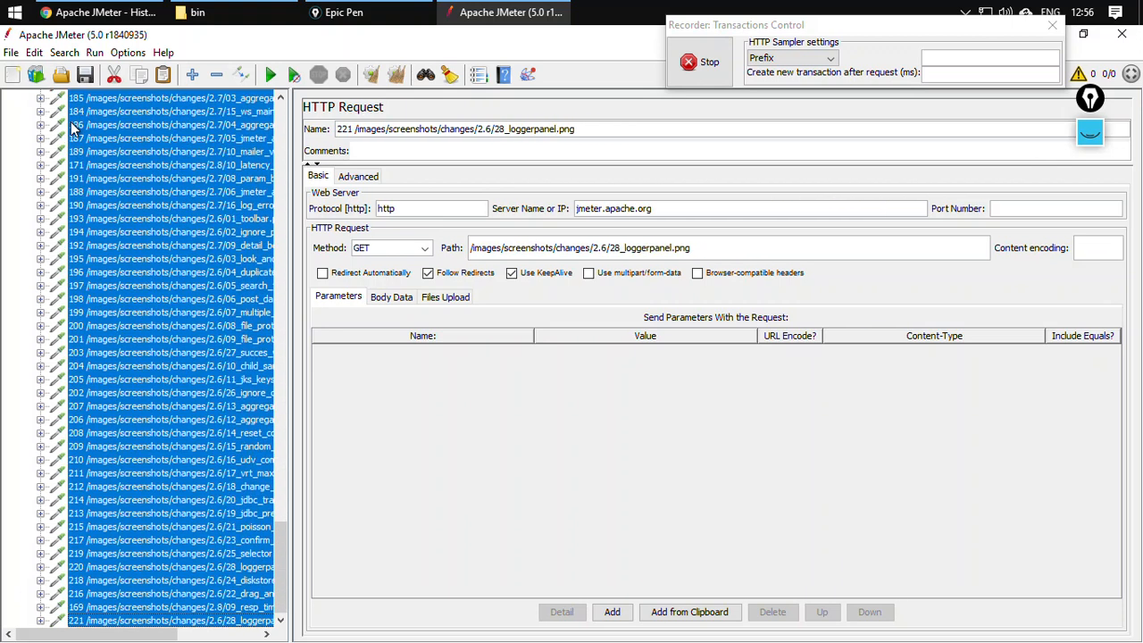
{"action": "key", "text": "Delete"}
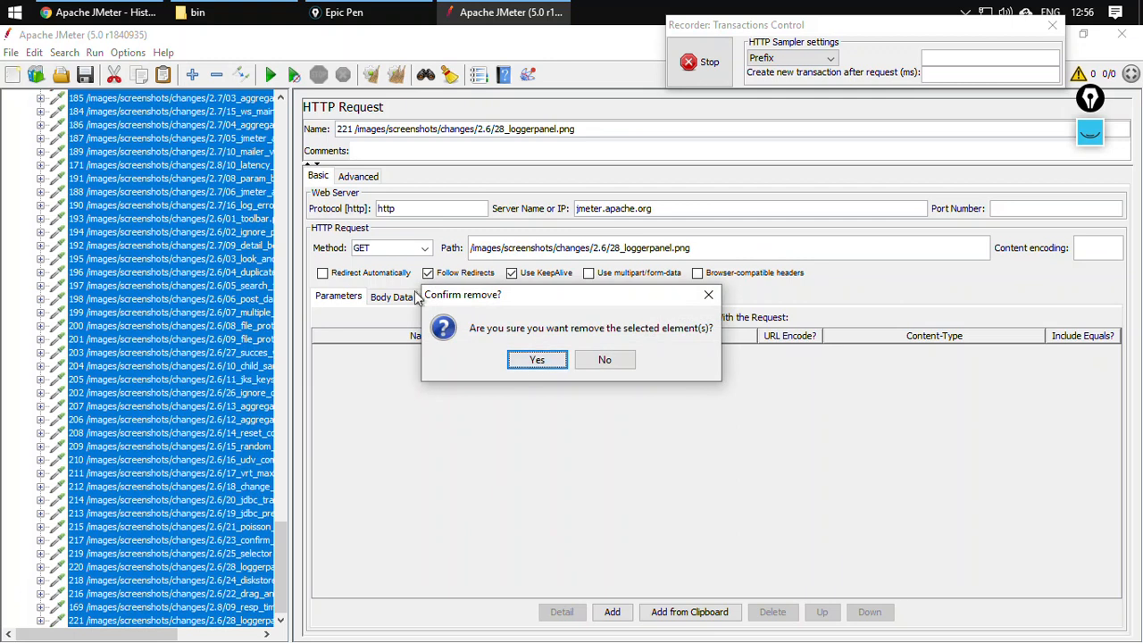
{"action": "left_click", "coordinate": [535, 361]}
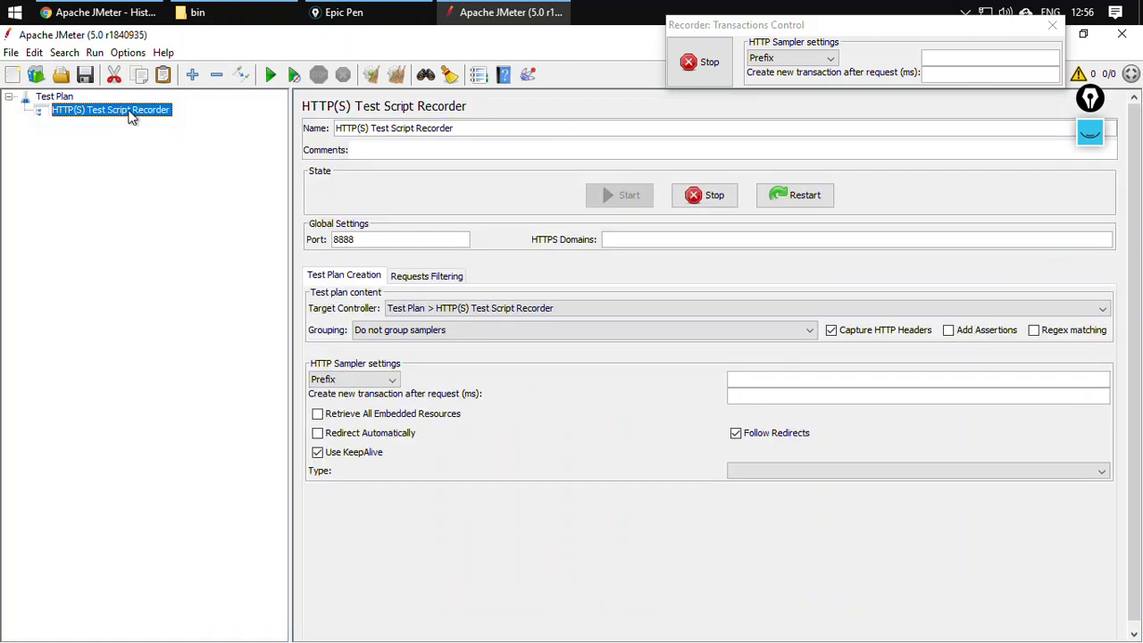
- Set the recorder's grouping to "Add separators between groups" and load the jmeter.apache.org home page in Chrome
{"action": "left_click", "coordinate": [424, 332]}
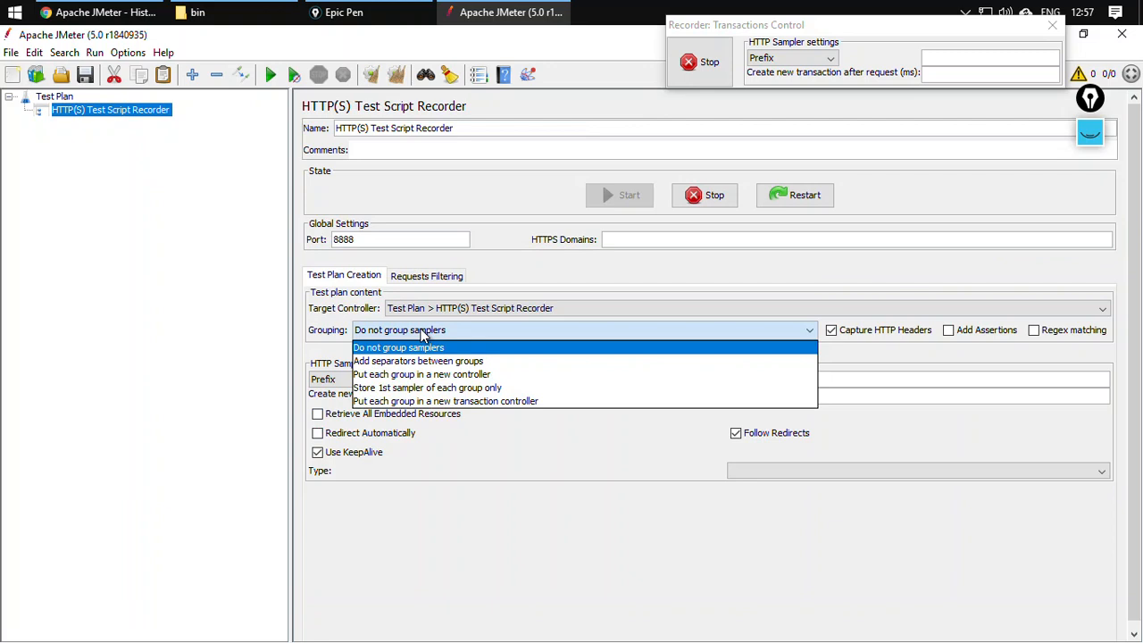
{"action": "left_click", "coordinate": [463, 362]}
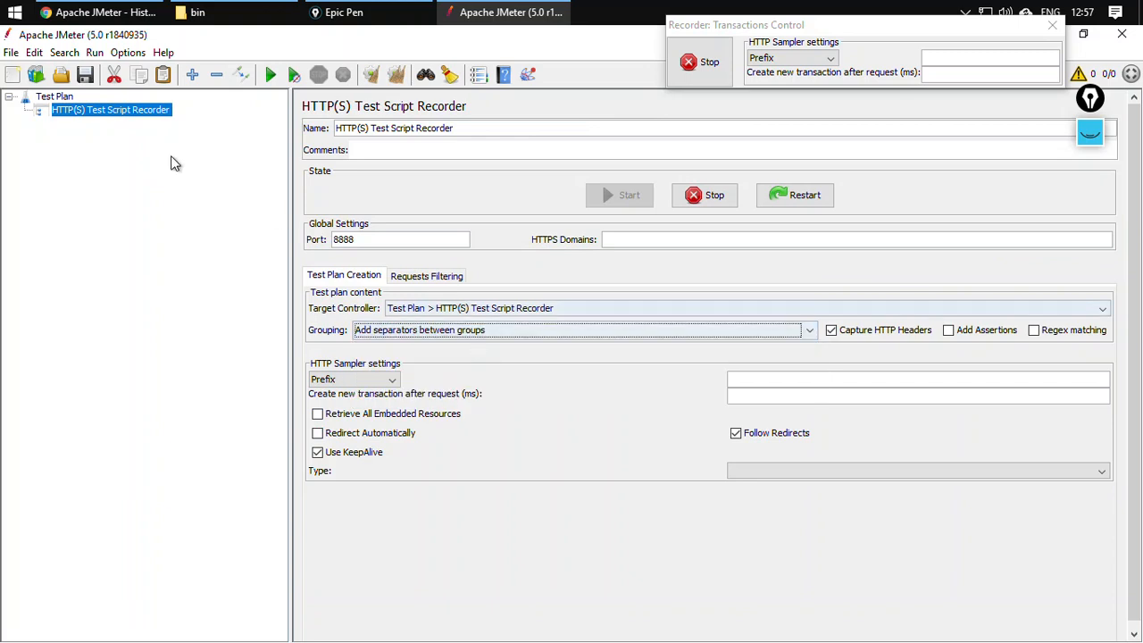
{"action": "left_click", "coordinate": [89, 13]}
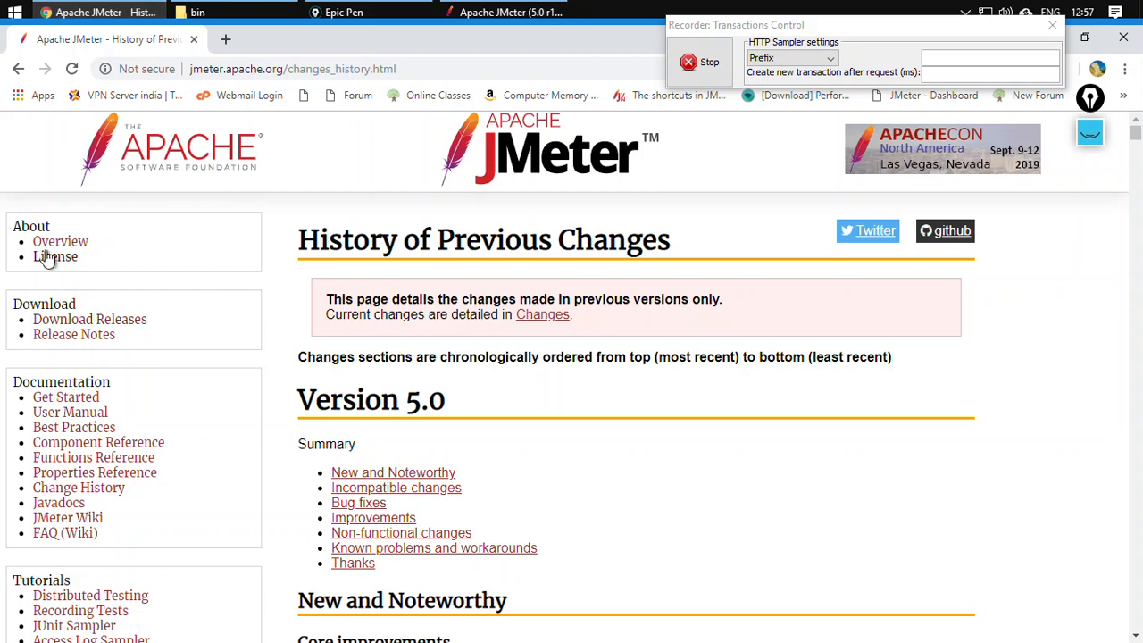
{"action": "left_click_drag", "start_coordinate": [288, 69], "coordinate": [676, 79]}
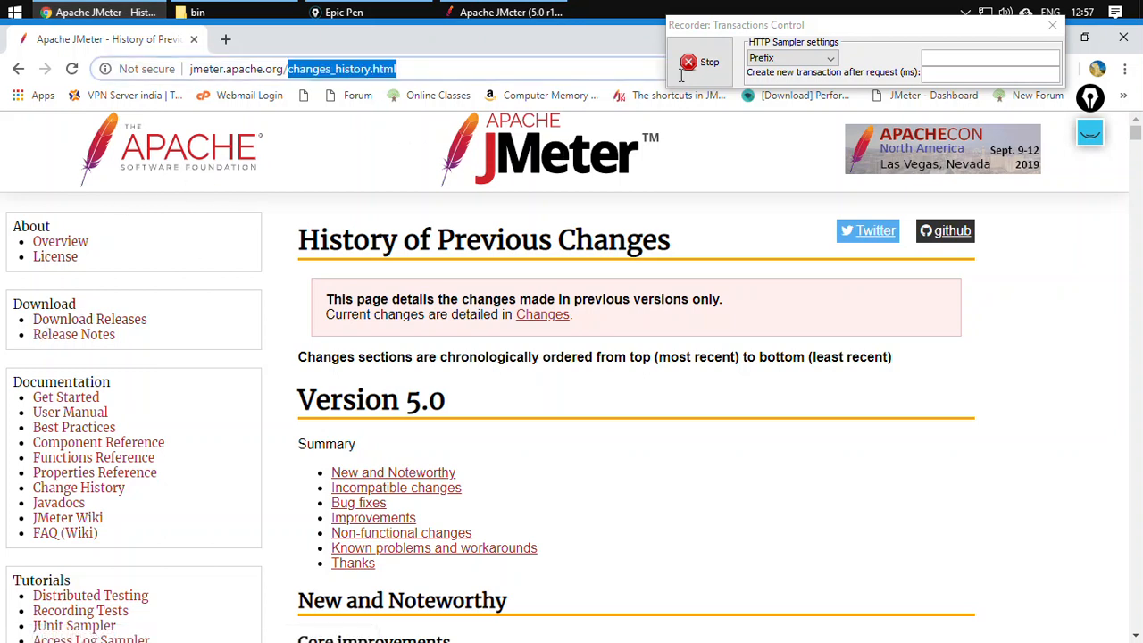
{"action": "key", "text": "BackSpace"}
{"action": "key", "text": "Return"}
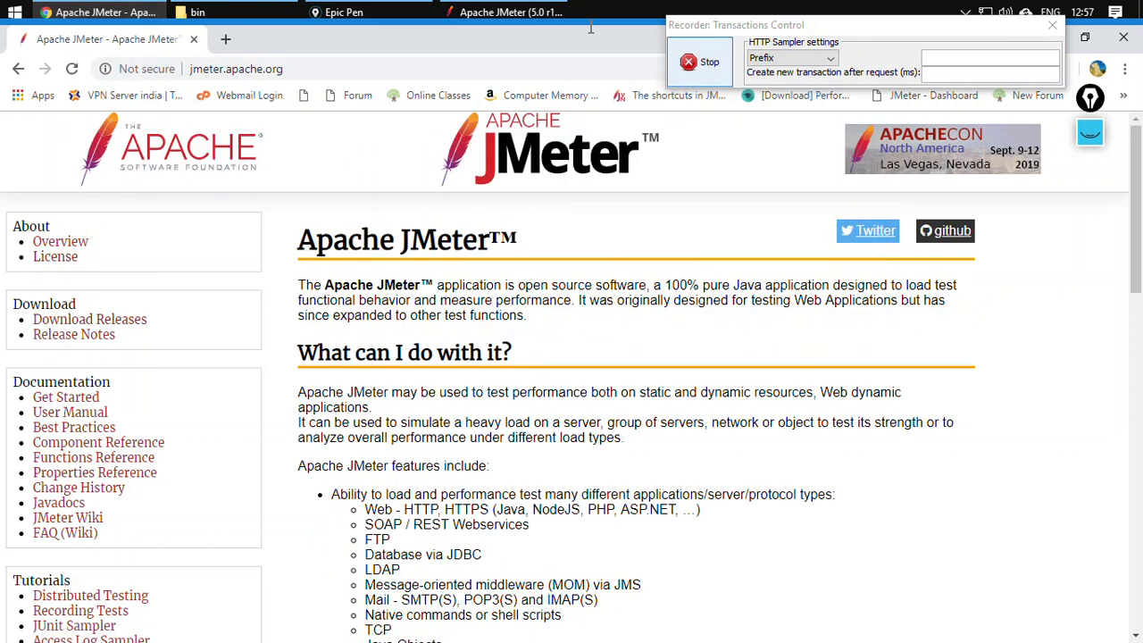
- Check the recorder in JMeter, switch back to Chrome and reload the jmeter.apache.org home page
{"action": "left_click", "coordinate": [478, 12]}
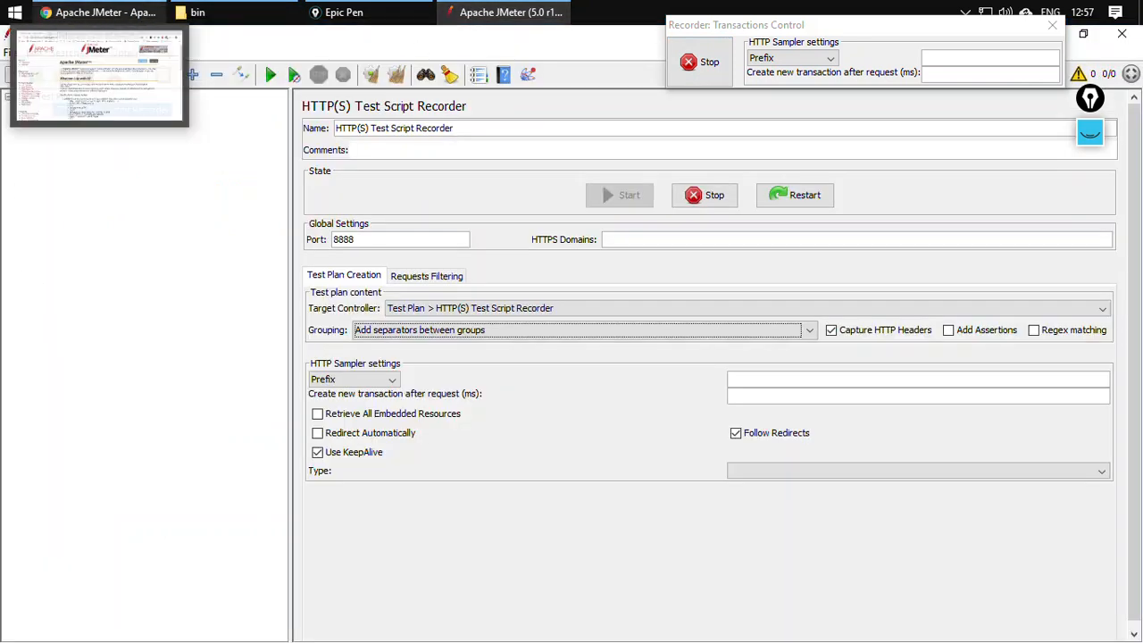
{"action": "left_click", "coordinate": [98, 11]}
{"action": "left_click", "coordinate": [325, 62]}
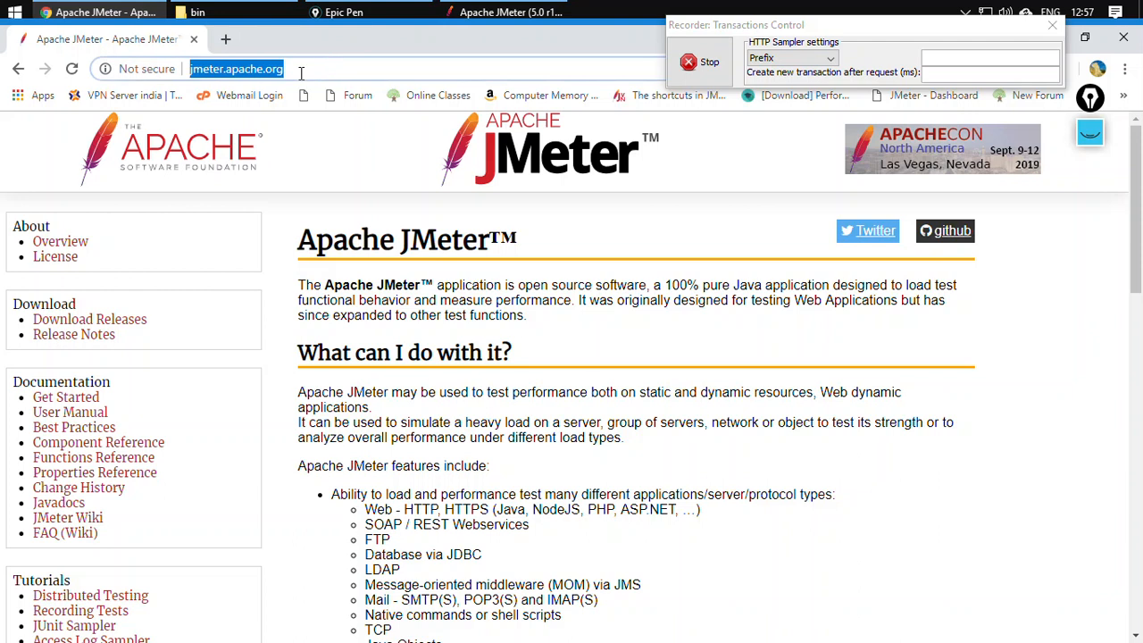
{"action": "left_click", "coordinate": [72, 69]}
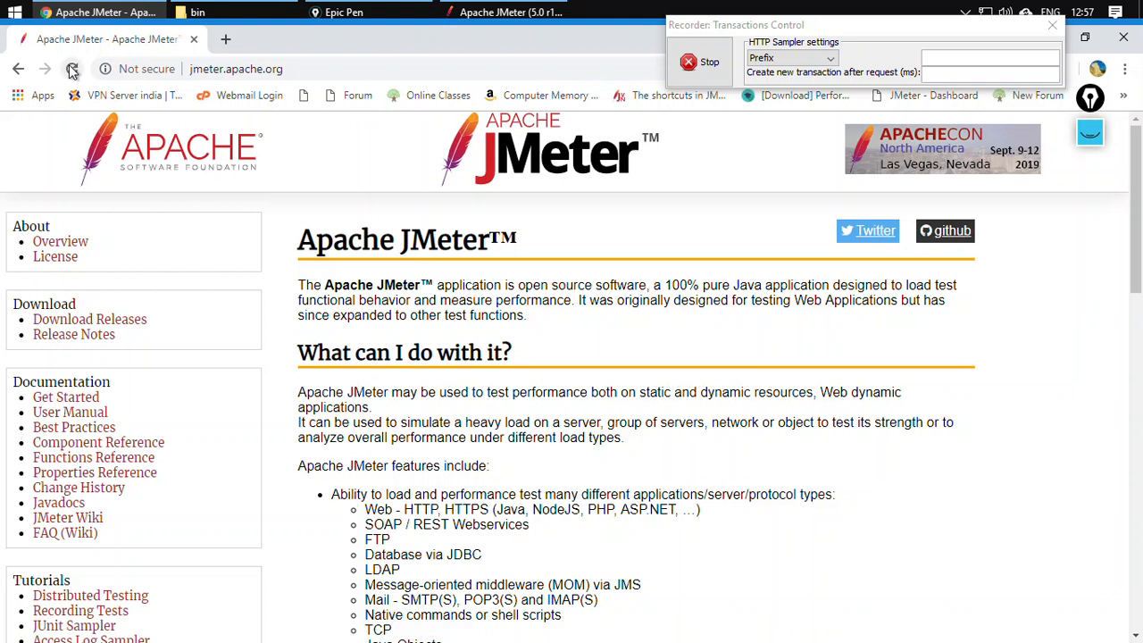
- Return to JMeter, expand the HTTP(S) Test Script Recorder and examine the server name of the first recorded / request
{"action": "left_click", "coordinate": [505, 12]}
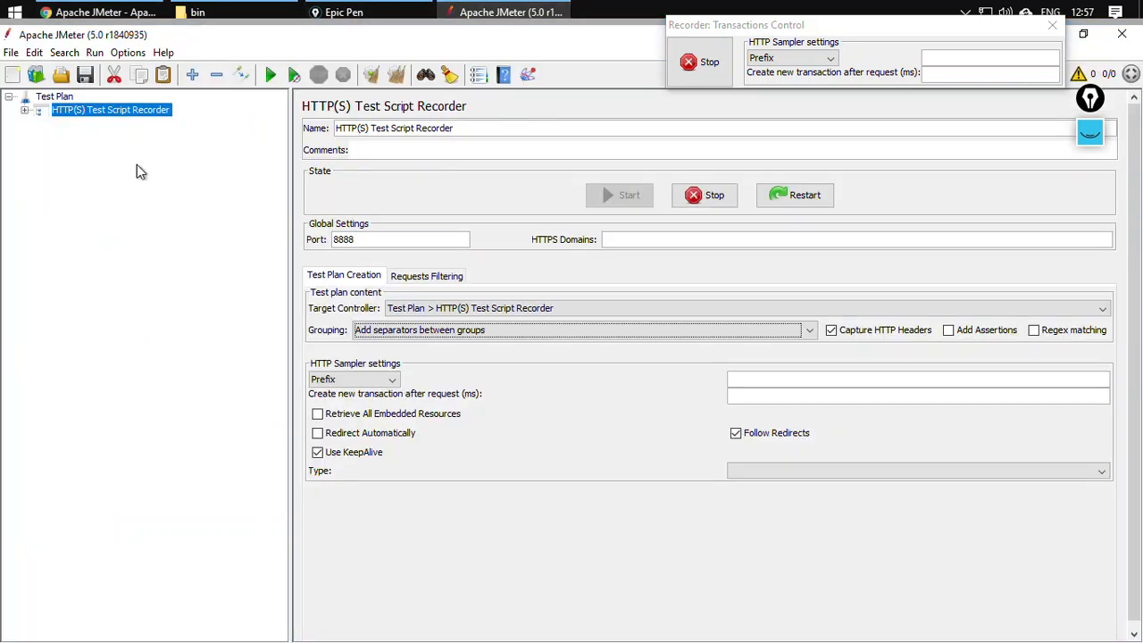
{"action": "left_click", "coordinate": [25, 110]}
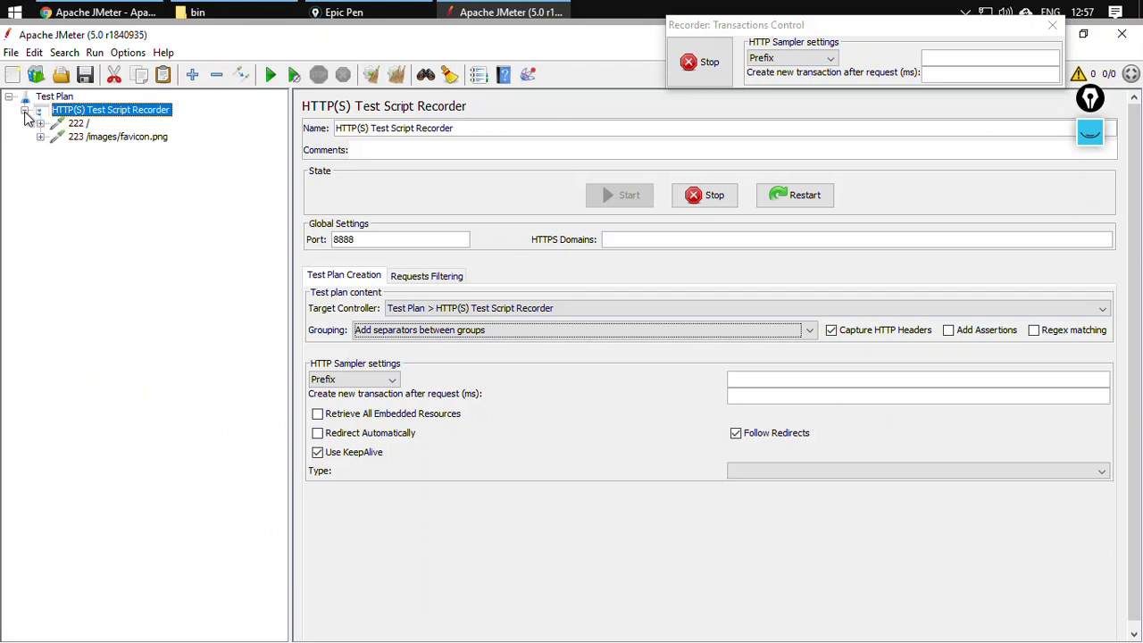
{"action": "left_click", "coordinate": [79, 123]}
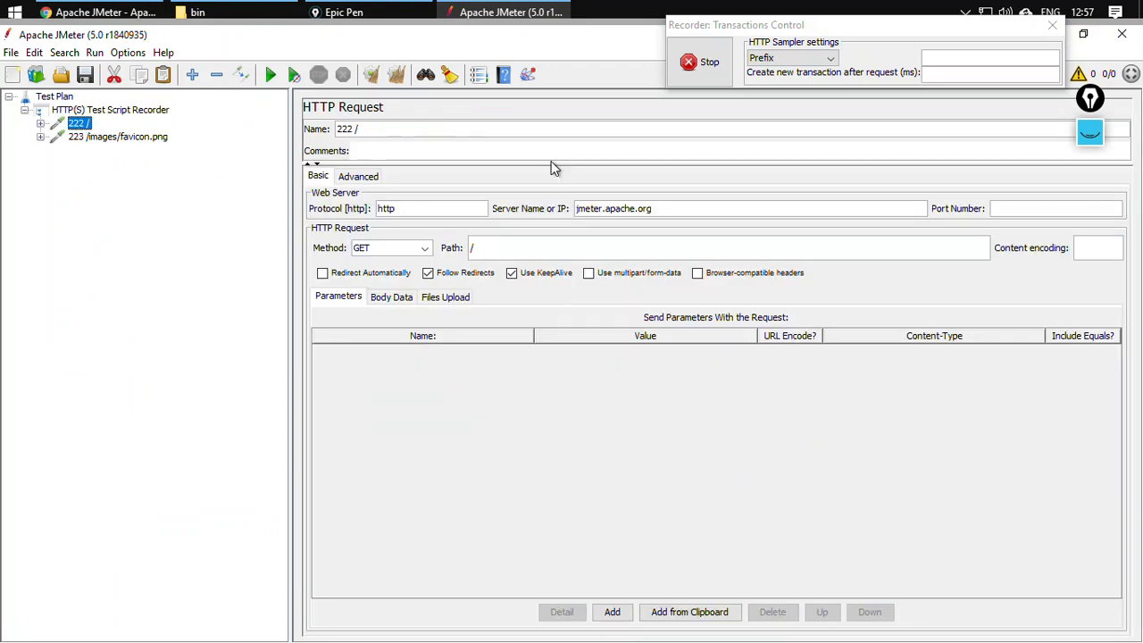
{"action": "left_click_drag", "start_coordinate": [730, 211], "coordinate": [576, 209]}
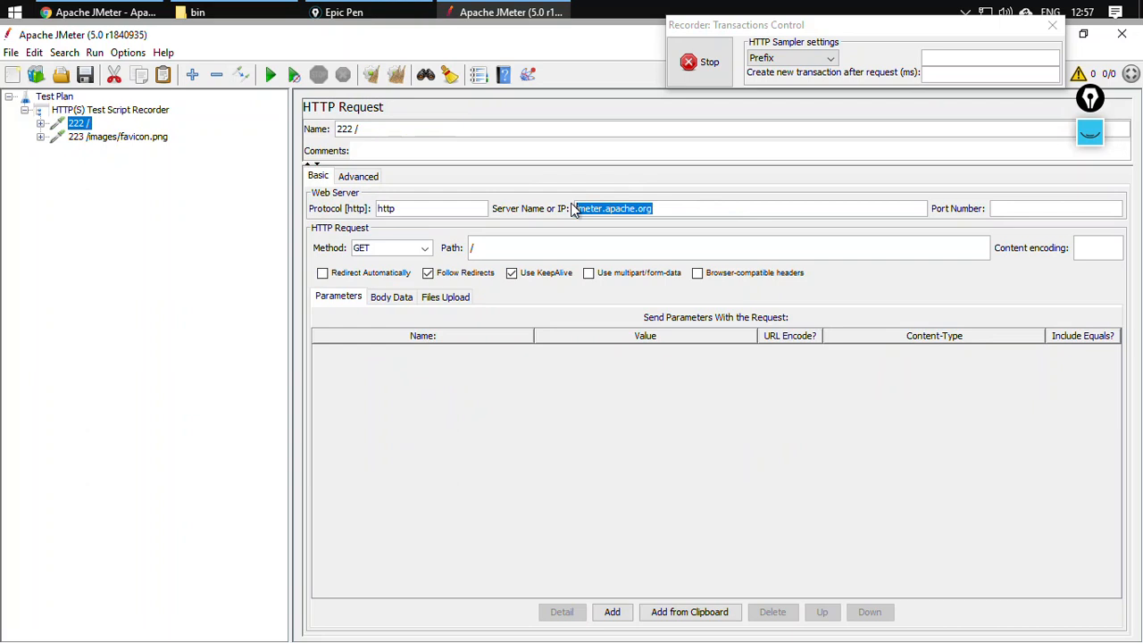
- Open the Get Started page of the JMeter site in Chrome and return to JMeter's list of recorded requests
{"action": "left_click", "coordinate": [101, 11]}
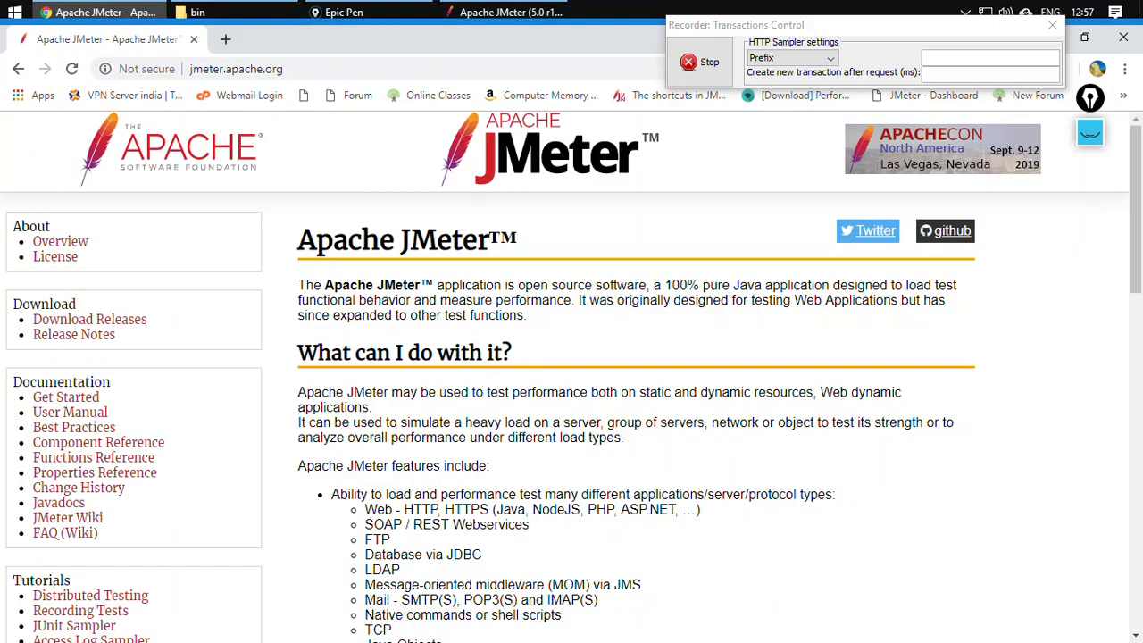
{"action": "left_click", "coordinate": [66, 397]}
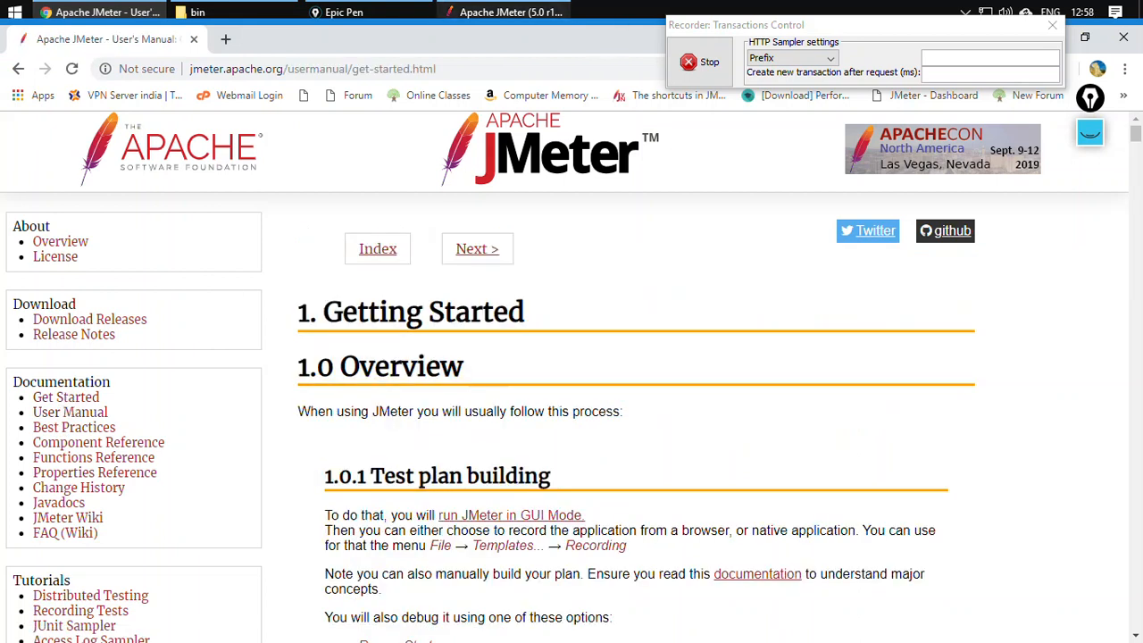
{"action": "left_click", "coordinate": [511, 11]}
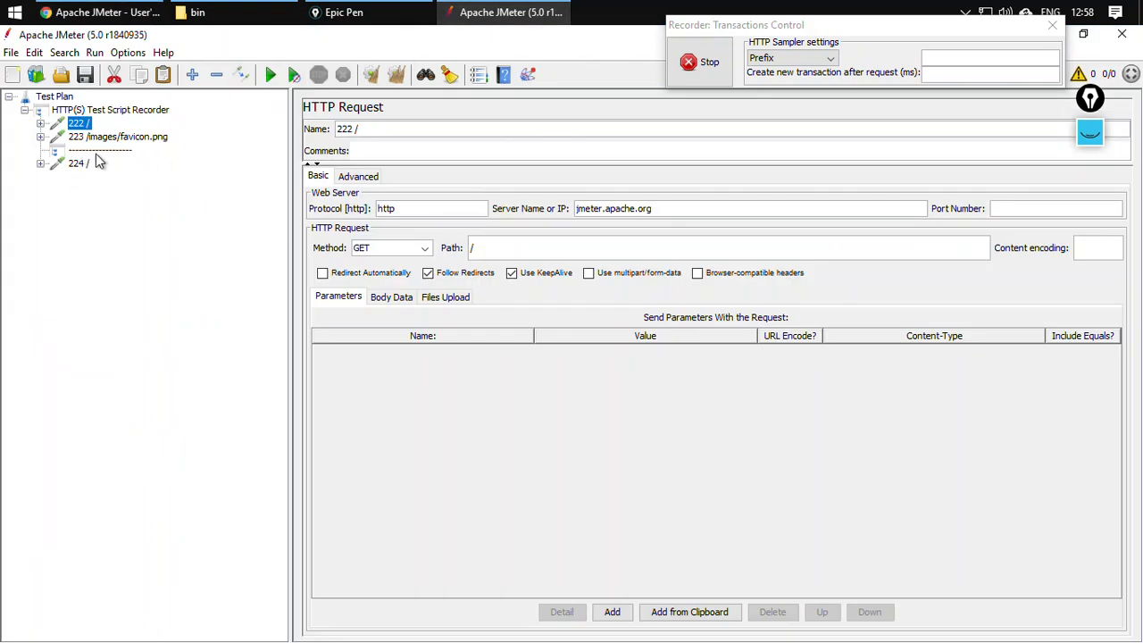
- Open the Change History page of the JMeter site in Chrome and return to JMeter's recorded requests
{"action": "left_click", "coordinate": [101, 13]}
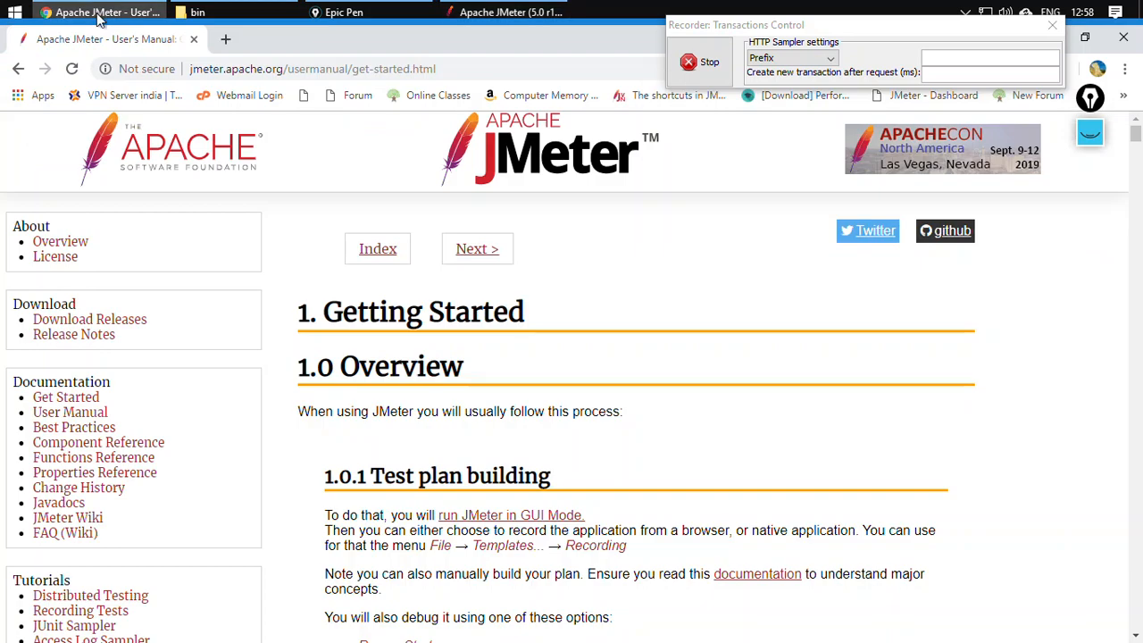
{"action": "left_click", "coordinate": [97, 489]}
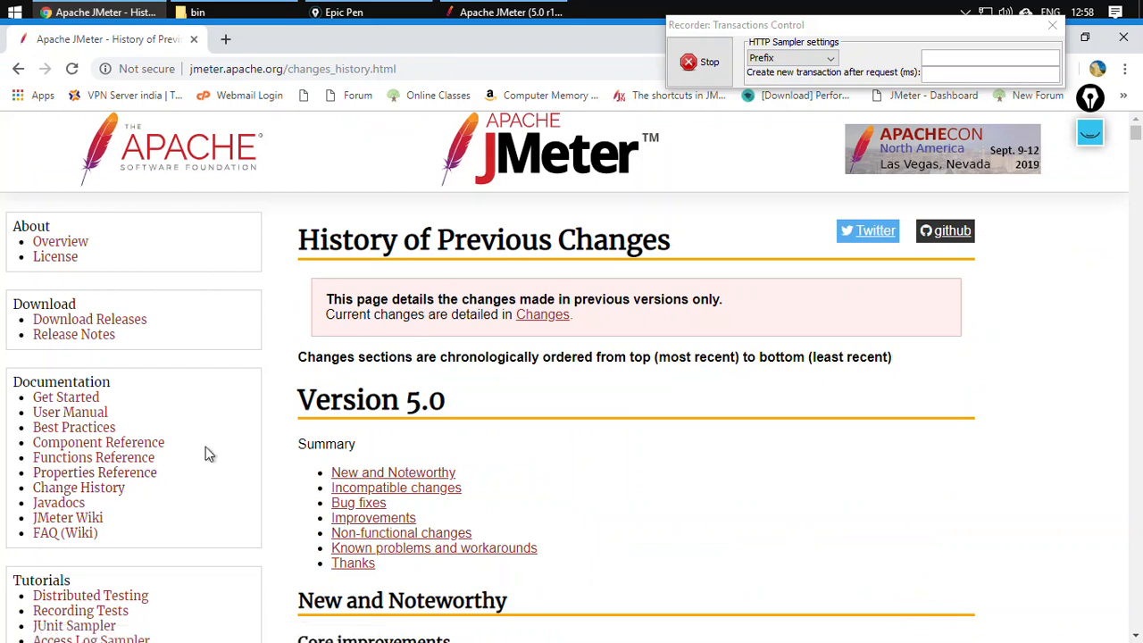
{"action": "mouse_move", "coordinate": [500, 11]}
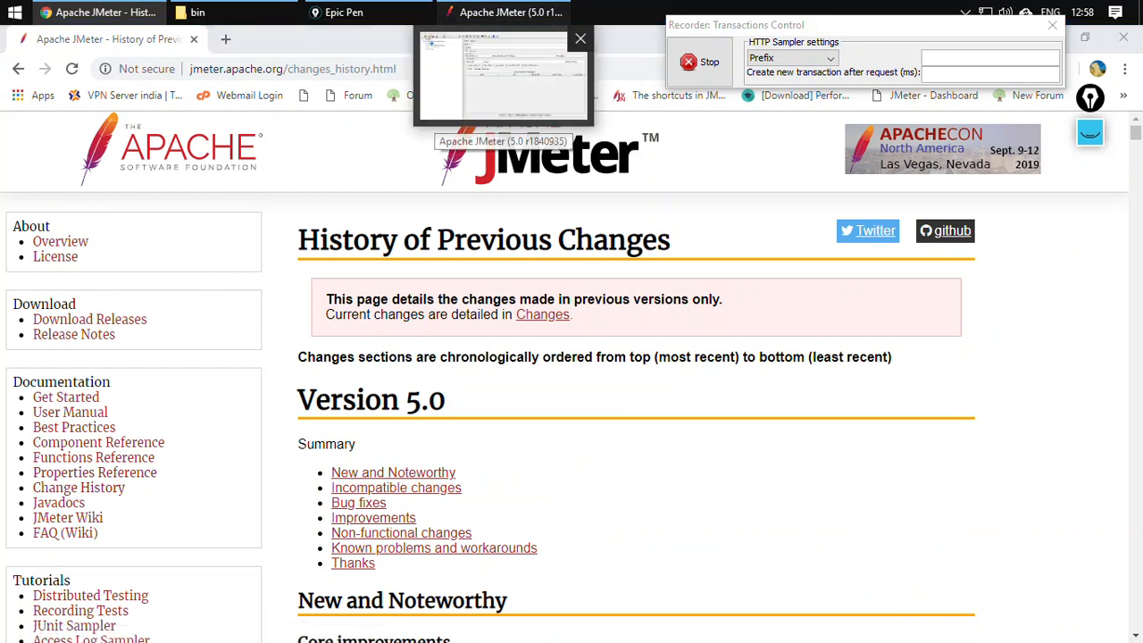
{"action": "left_click", "coordinate": [500, 107]}
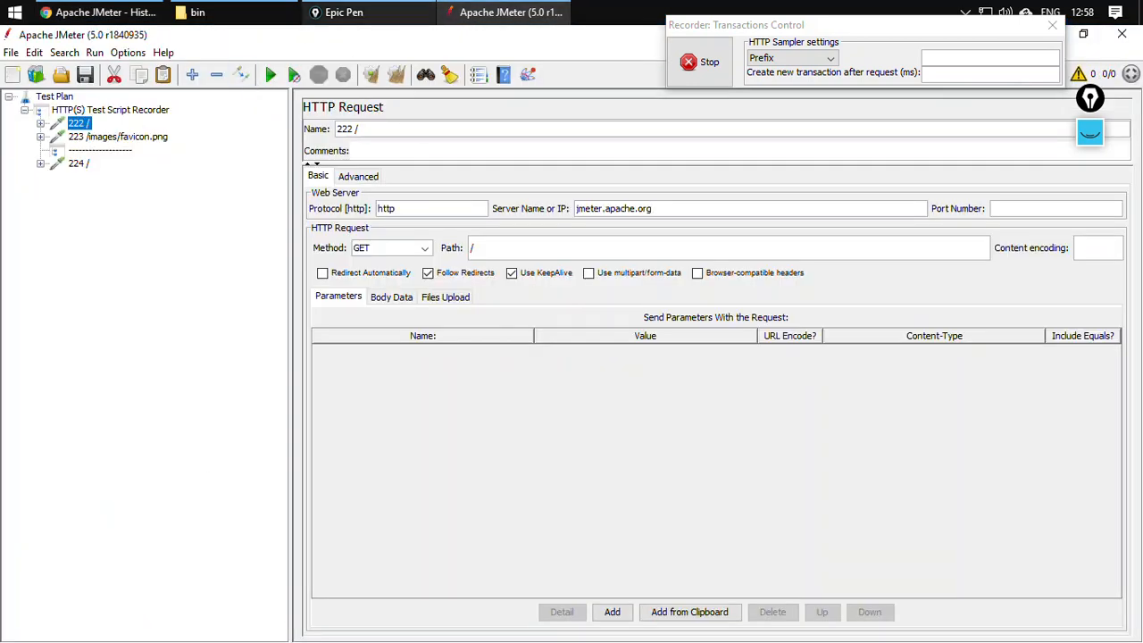
- Reload the Change History page in Chrome and check the recorded request groups in JMeter
{"action": "left_click", "coordinate": [99, 11]}
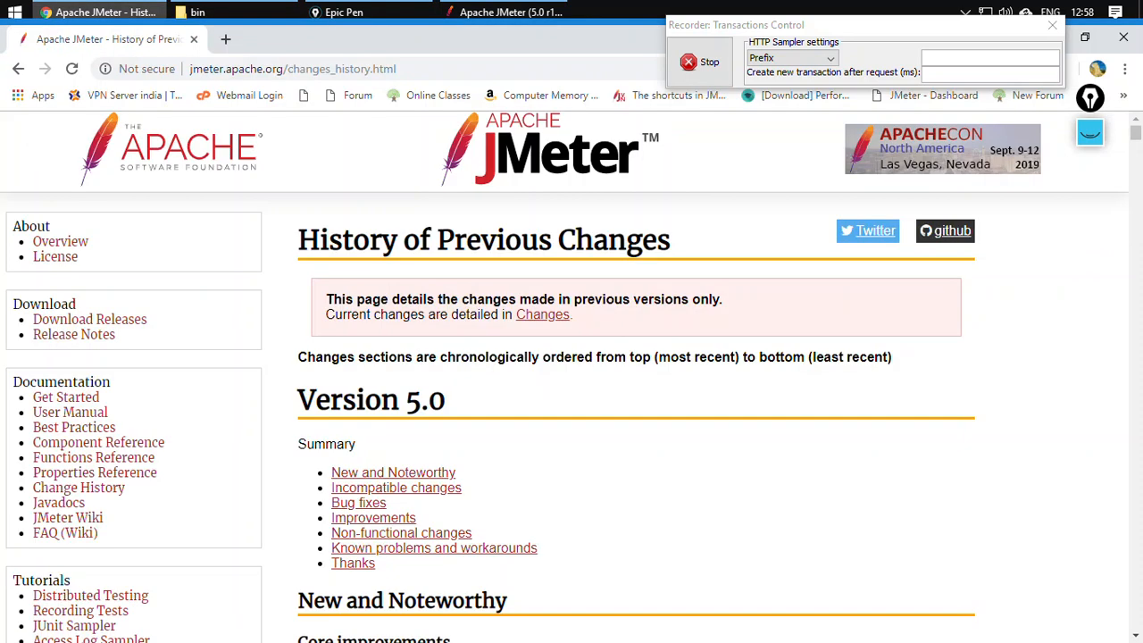
{"action": "left_click", "coordinate": [74, 69]}
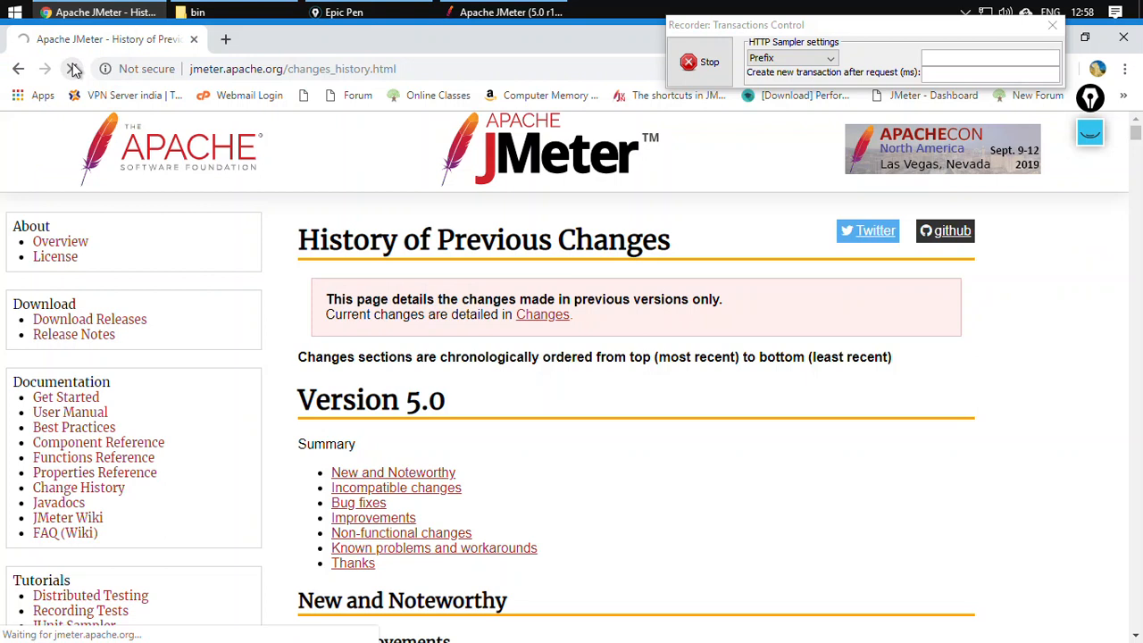
{"action": "left_click", "coordinate": [514, 16]}
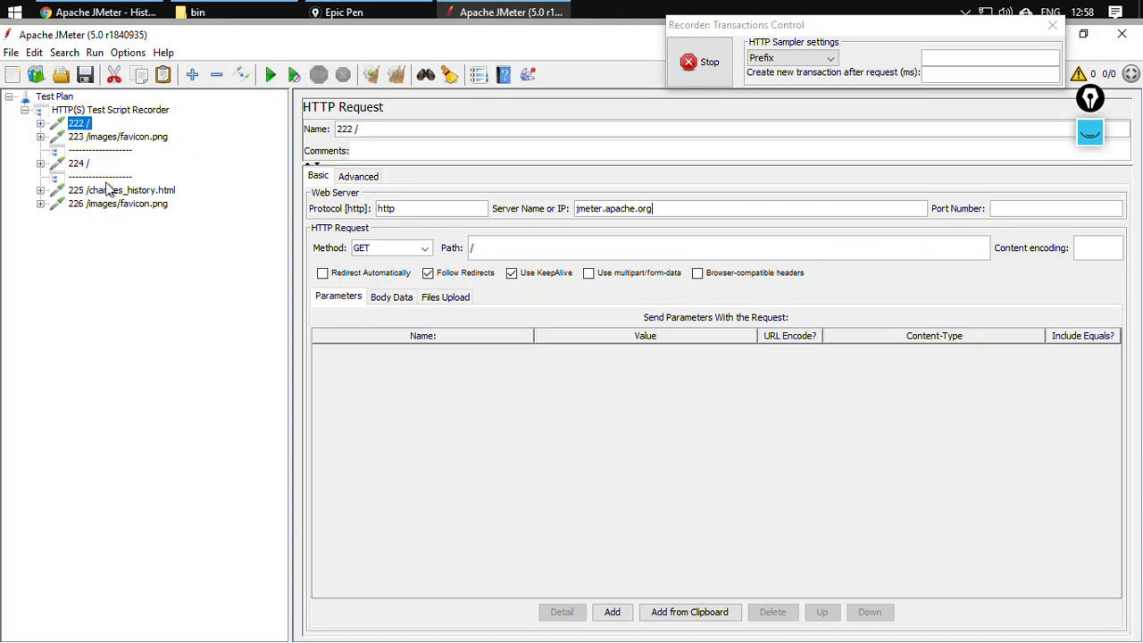
- Look through the Change History page in Chrome and examine the matching /changes_history.html request in JMeter
{"action": "left_click", "coordinate": [98, 12]}
{"action": "scroll", "coordinate": [576, 471], "scroll_direction": "down", "scroll_amount": 1}
{"action": "scroll", "coordinate": [576, 471], "scroll_direction": "down", "scroll_amount": 15}
{"action": "scroll", "coordinate": [572, 471], "scroll_direction": "up", "scroll_amount": 16}
{"action": "key", "text": "alt+Tab"}
{"action": "left_click", "coordinate": [98, 191]}
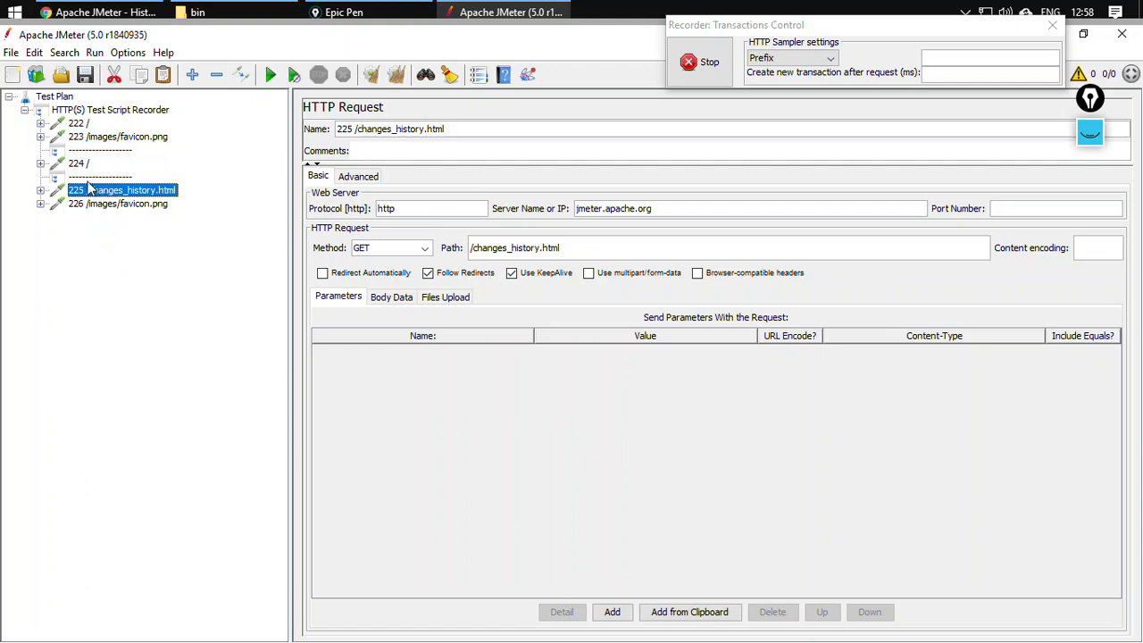
- Open the Release Notes page of the JMeter site in Chrome and return to JMeter to view the recorded requests
{"action": "key", "text": "alt+Tab"}
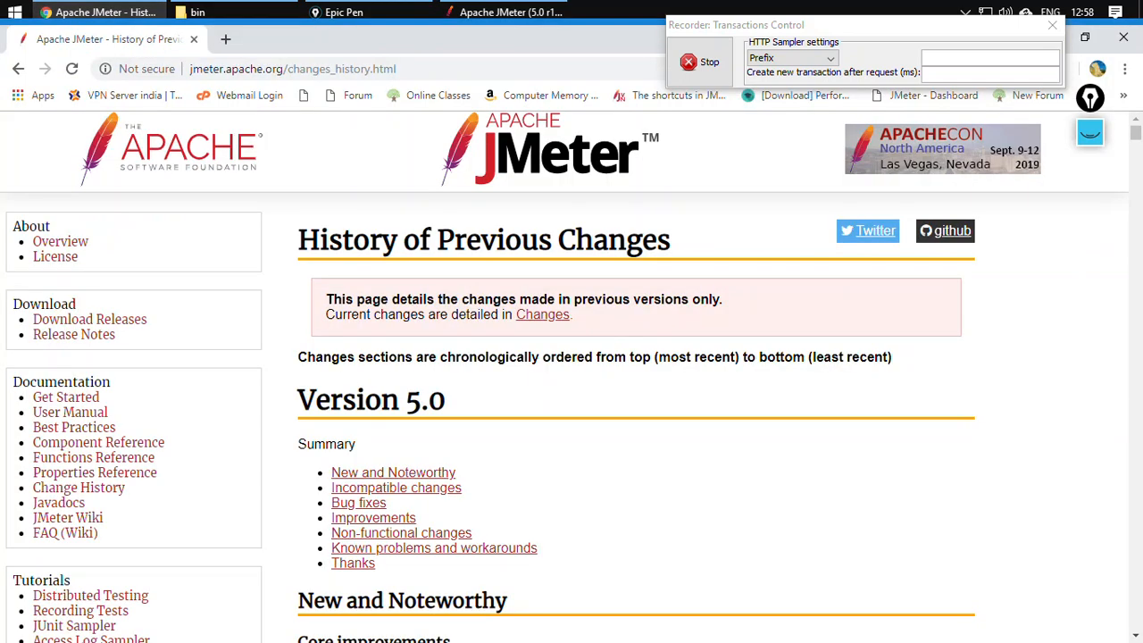
{"action": "left_click", "coordinate": [98, 334]}
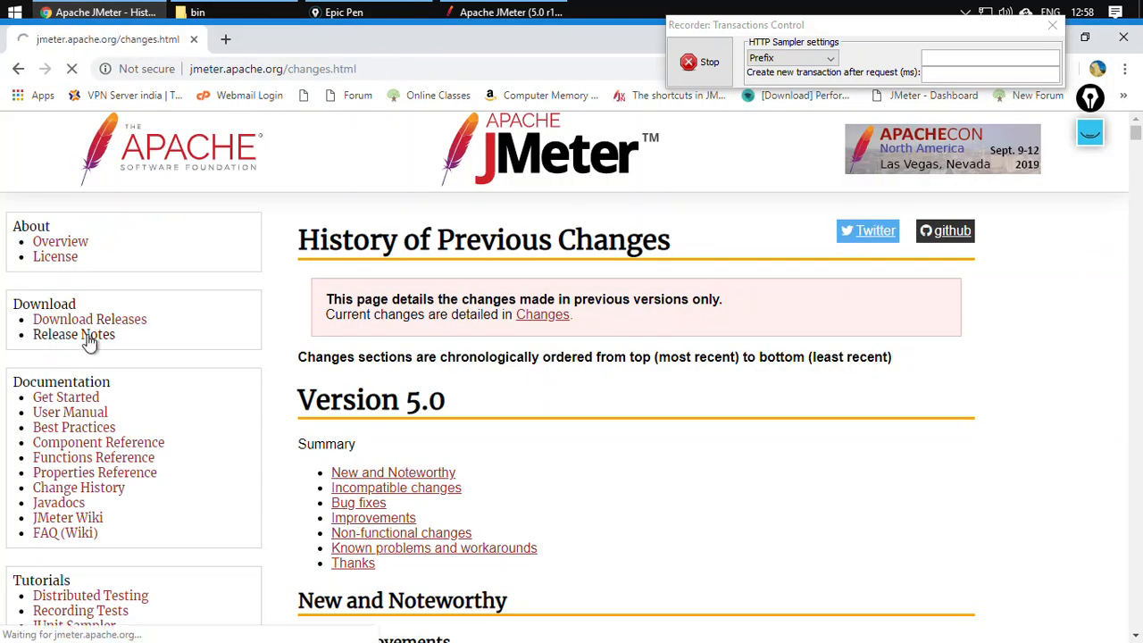
{"action": "key", "text": "alt+Tab"}
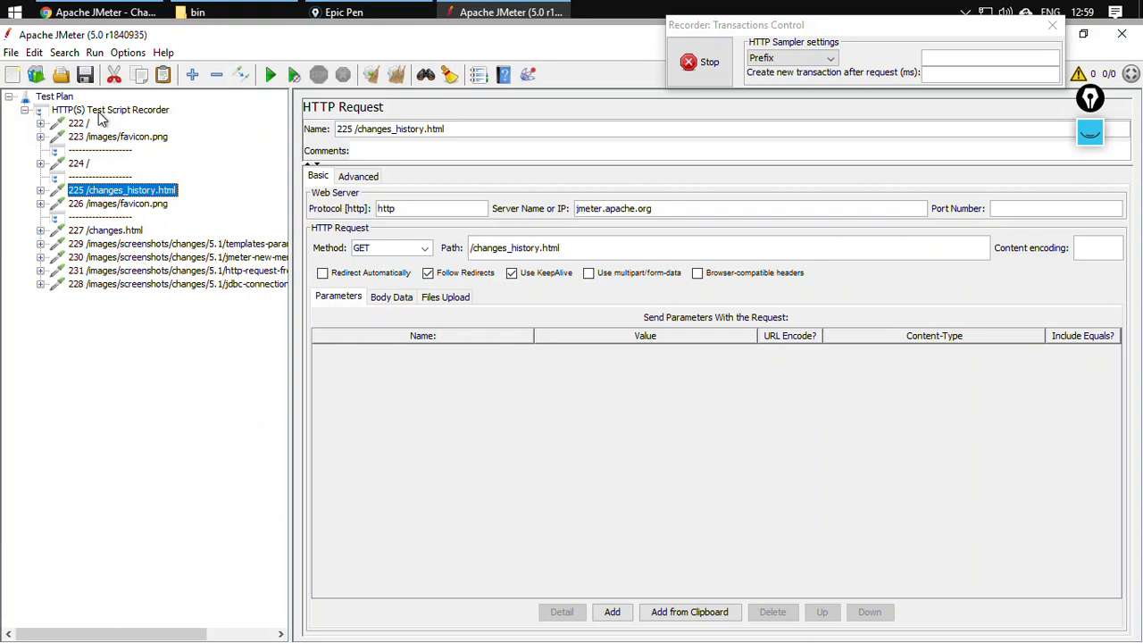
- Set the recorder's grouping to "Put each group in a new transaction controller" and restart the recorder, accepting the root CA certificate notice
{"action": "left_click", "coordinate": [100, 112]}
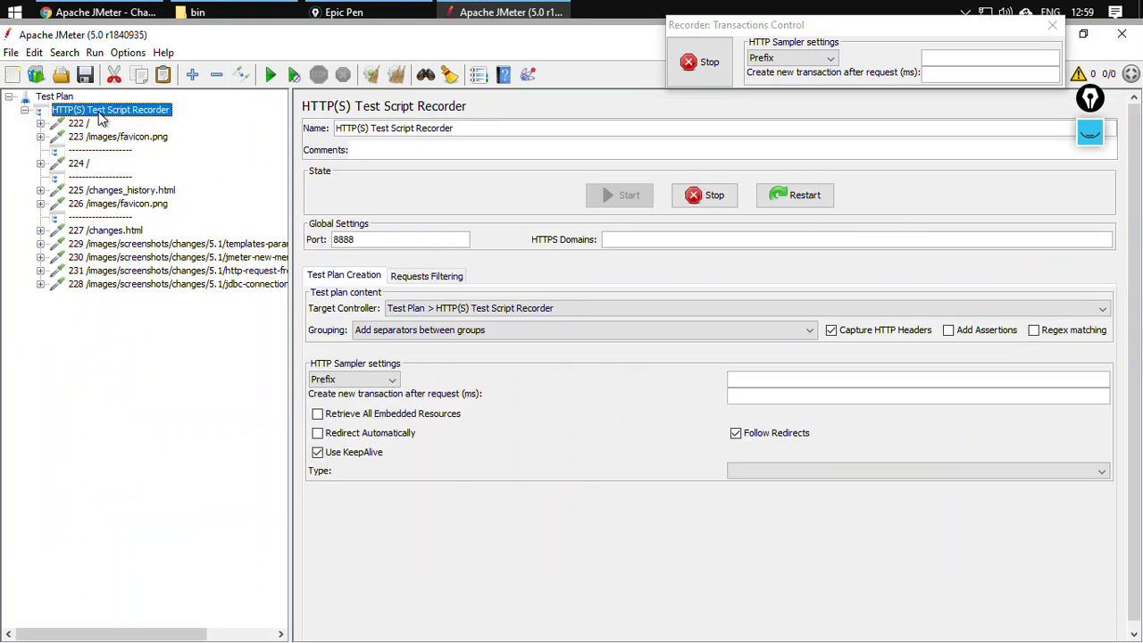
{"action": "left_click", "coordinate": [454, 333]}
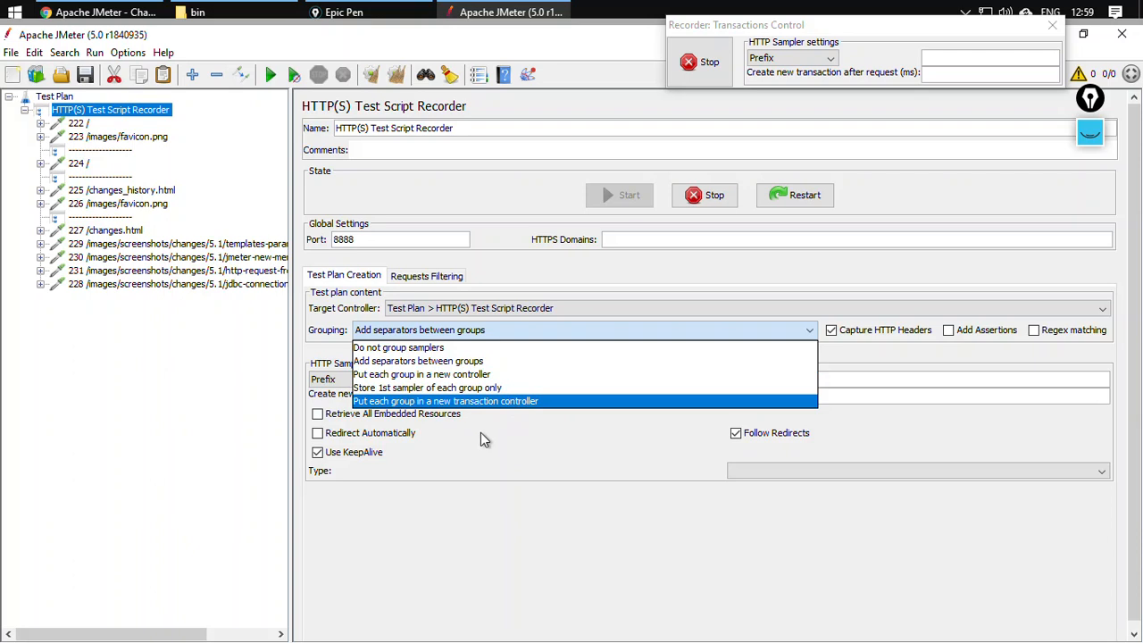
{"action": "left_click", "coordinate": [453, 376]}
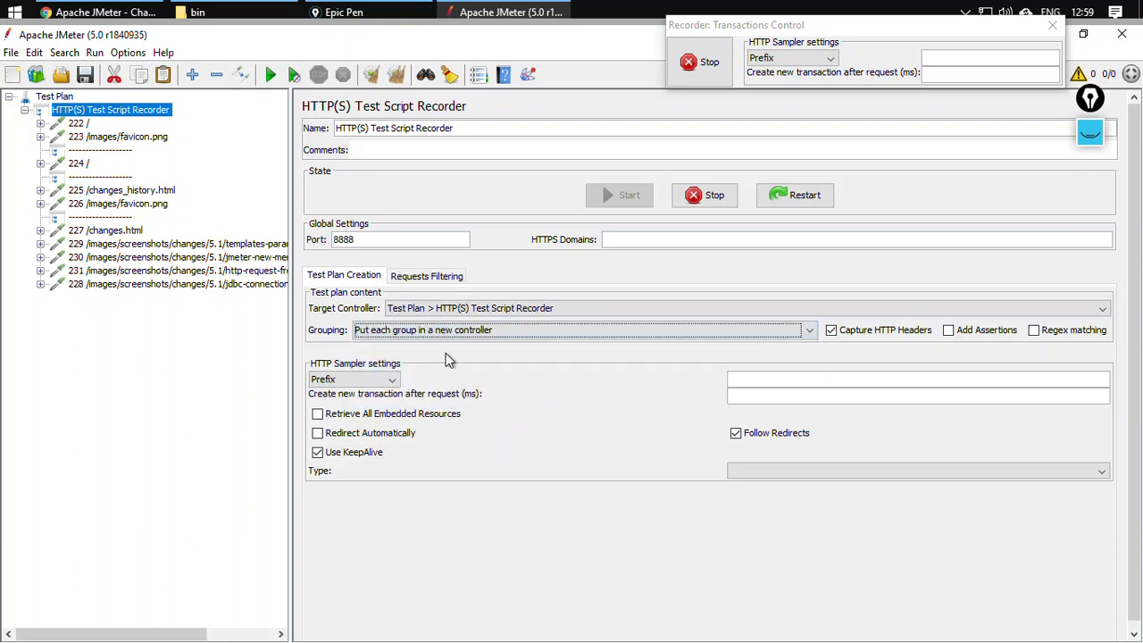
{"action": "left_click", "coordinate": [451, 331]}
{"action": "left_click", "coordinate": [453, 404]}
{"action": "left_click", "coordinate": [806, 198]}
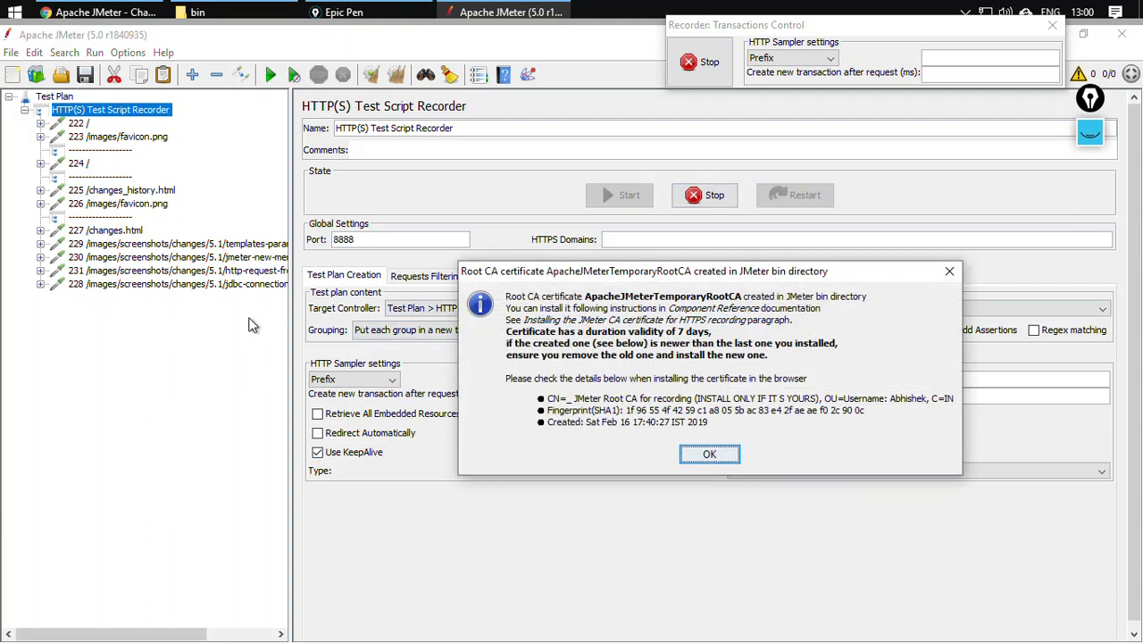
{"action": "left_click", "coordinate": [706, 455]}
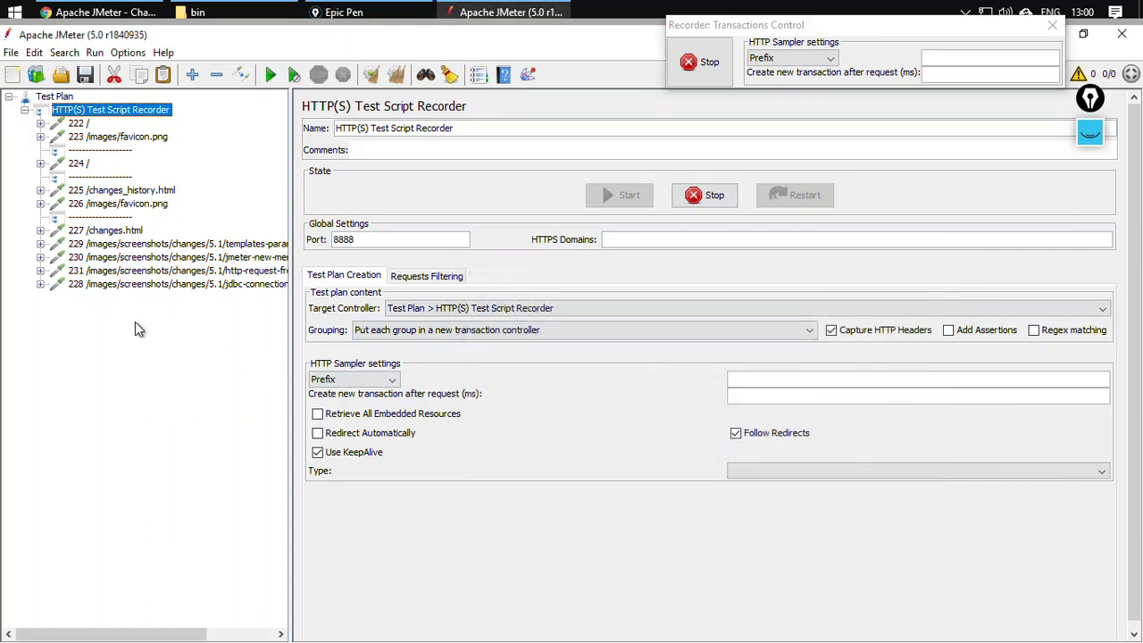
- Delete all recorded requests and separators under the HTTP(S) Test Script Recorder
{"action": "left_click", "coordinate": [131, 284]}
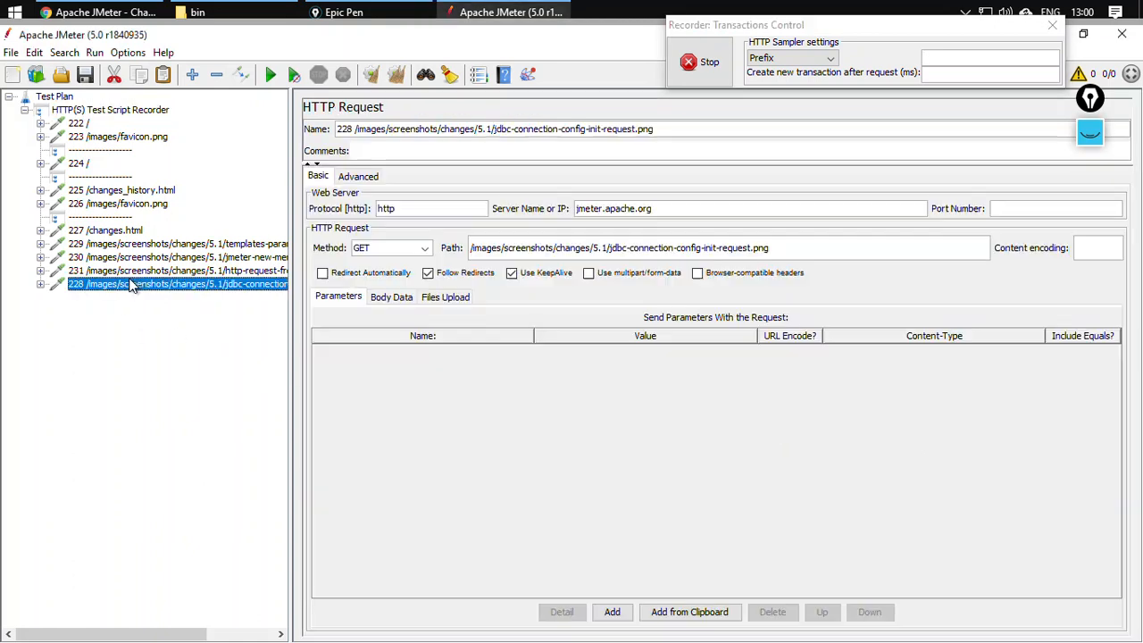
{"action": "key", "text": "shift+Up"}
{"action": "key", "text": "shift+Up"}
{"action": "key", "text": "shift+Up"}
{"action": "key", "text": "shift+Up"}
{"action": "key", "text": "shift+Up"}
{"action": "key", "text": "shift+Up"}
{"action": "key", "text": "shift+Up"}
{"action": "key", "text": "shift+Up"}
{"action": "key", "text": "shift+Up"}
{"action": "key", "text": "shift+Up"}
{"action": "key", "text": "shift+Up"}
{"action": "key", "text": "shift+Up"}
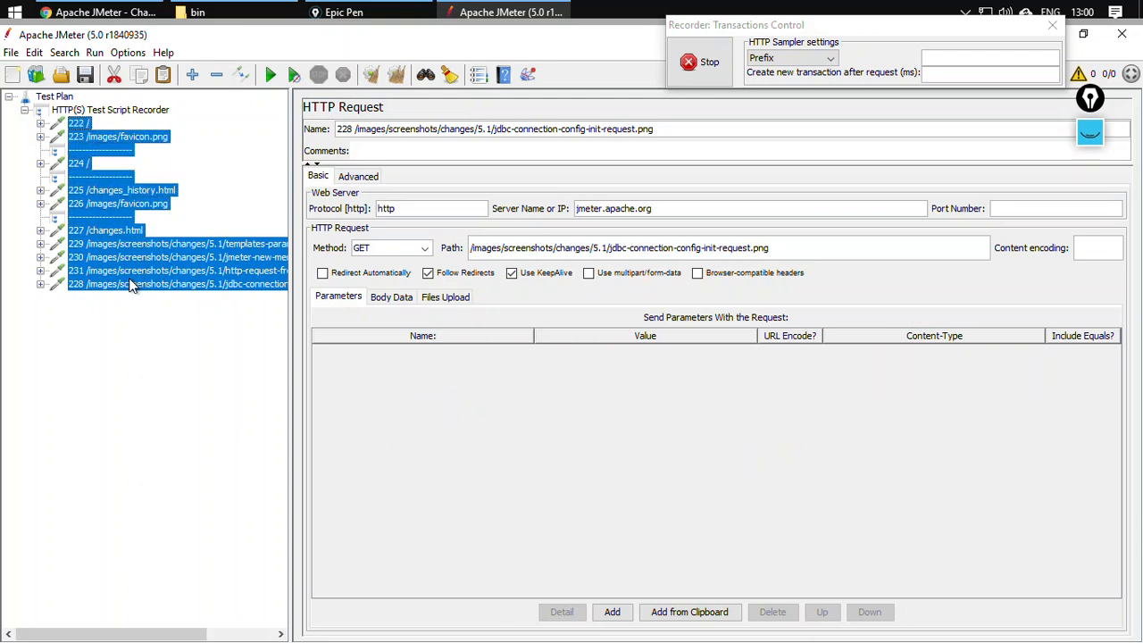
{"action": "key", "text": "Delete"}
{"action": "key", "text": "Return"}
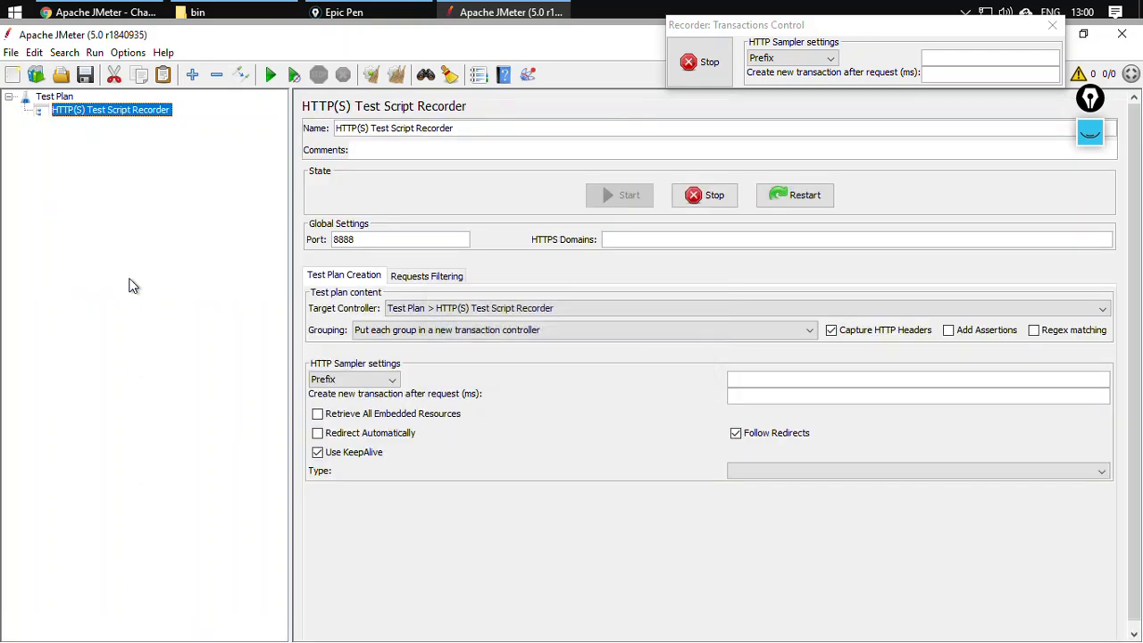
- Switch to Chrome and load the jmeter.apache.org home page over http instead of https
{"action": "left_click", "coordinate": [105, 16]}
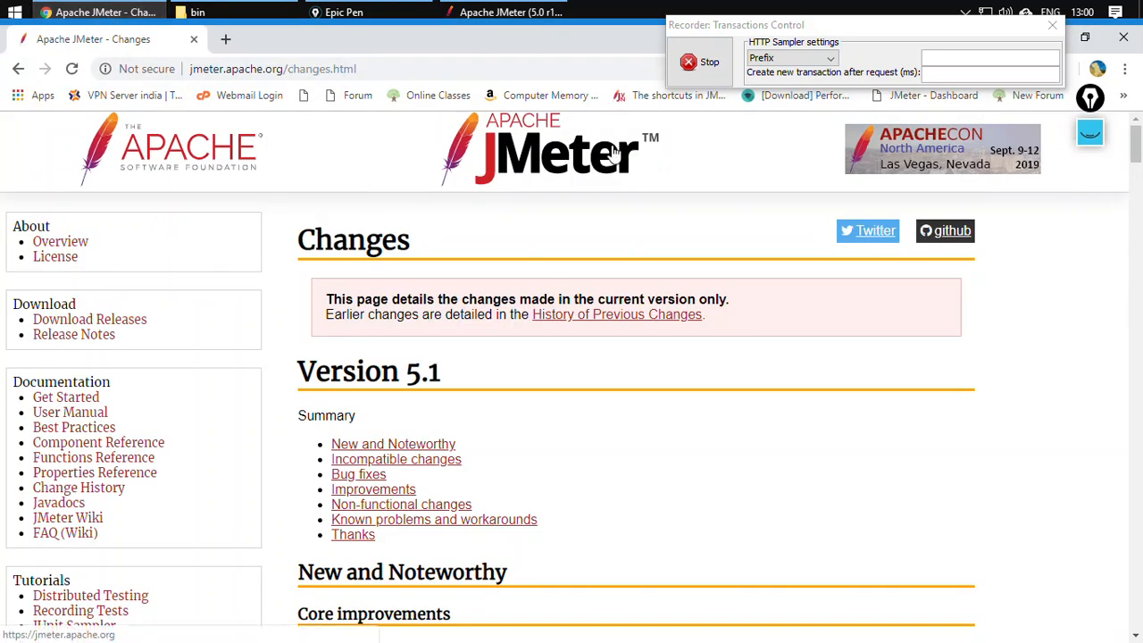
{"action": "left_click", "coordinate": [544, 173]}
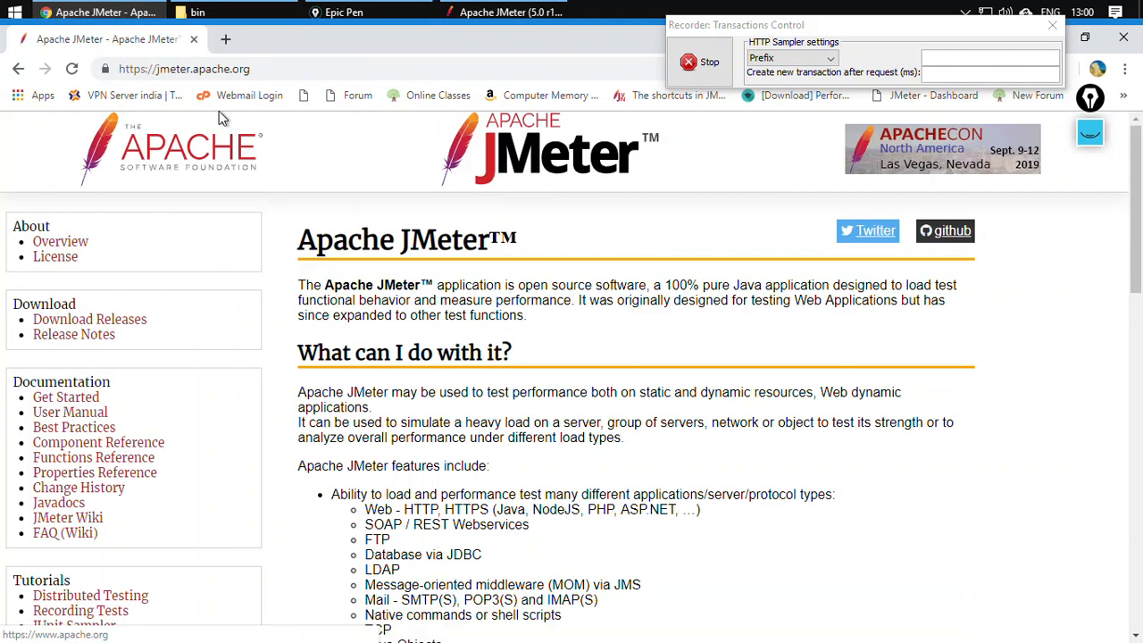
{"action": "left_click_drag", "start_coordinate": [145, 74], "coordinate": [140, 75]}
{"action": "key", "text": "BackSpace"}
{"action": "key", "text": "Return"}
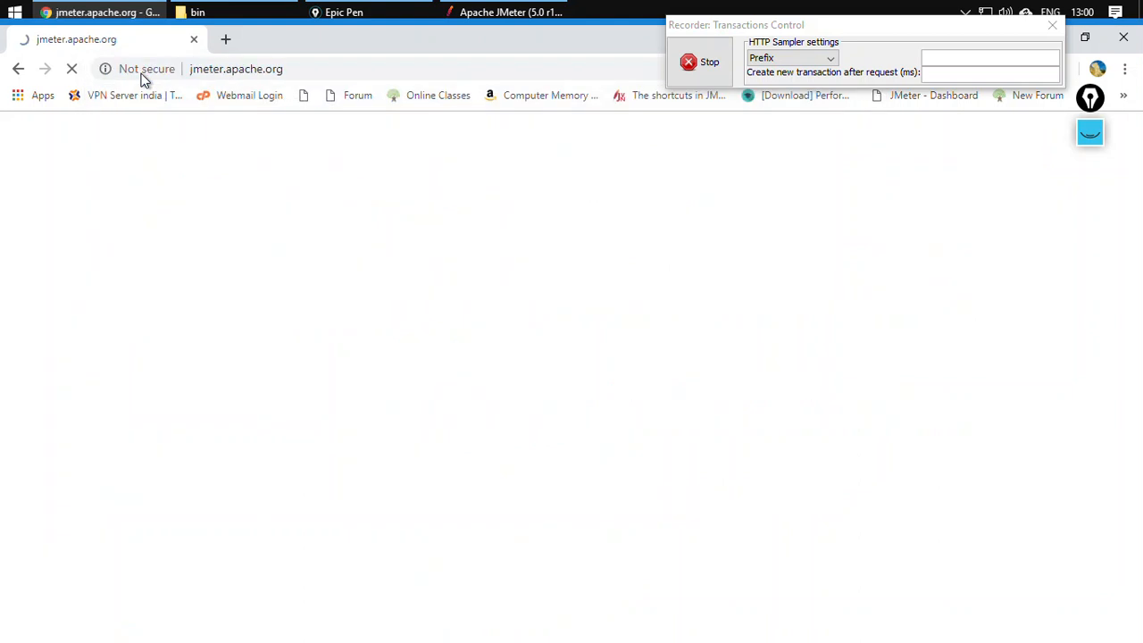
- Check the recorder in JMeter, reload the jmeter.apache.org home page in Chrome and return to JMeter
{"action": "left_click", "coordinate": [500, 12]}
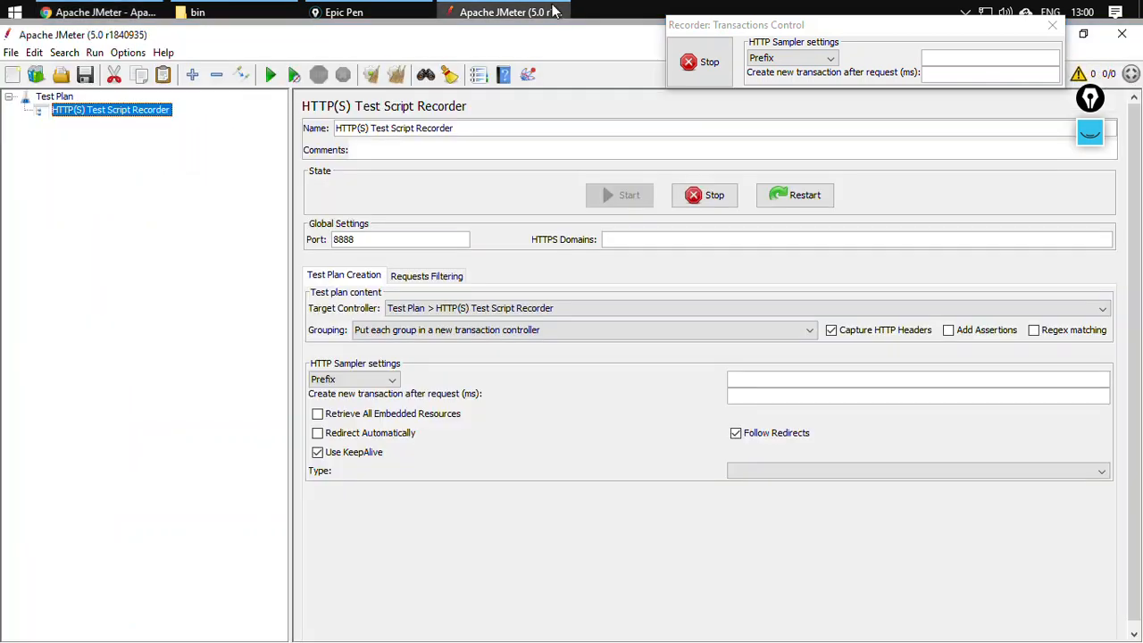
{"action": "left_click", "coordinate": [103, 12]}
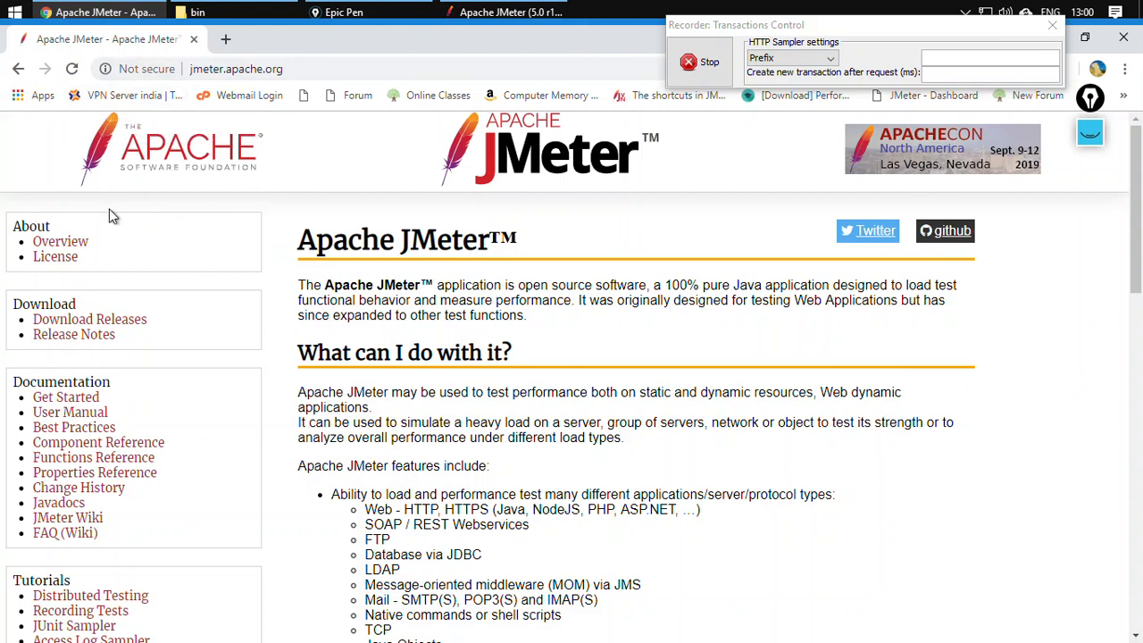
{"action": "left_click", "coordinate": [72, 69]}
{"action": "left_click", "coordinate": [505, 12]}
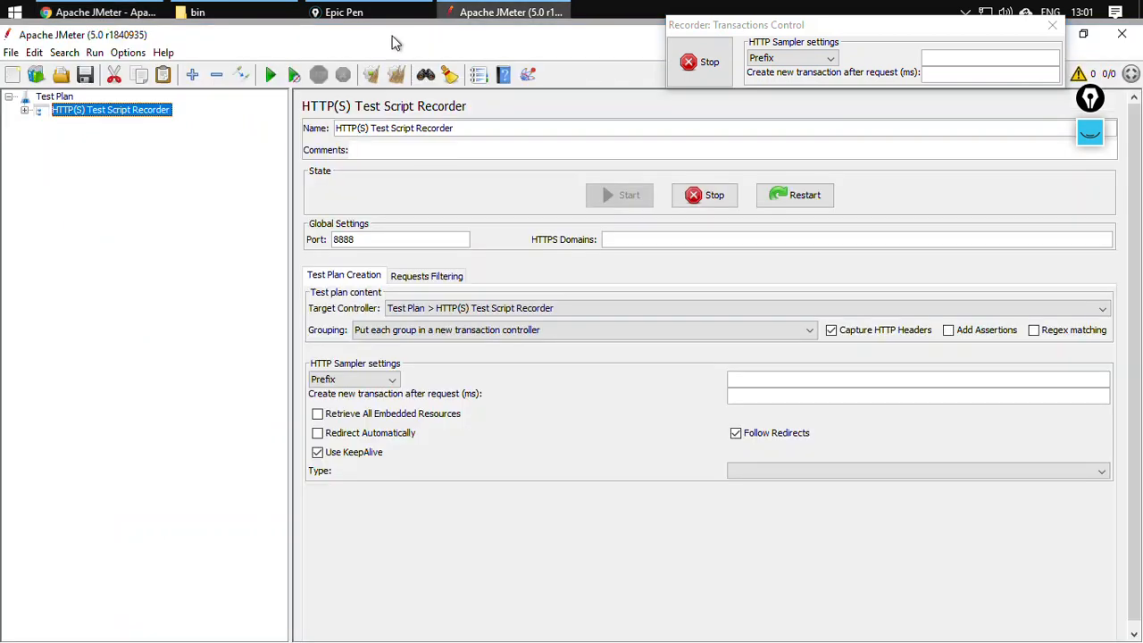
- Expand the recorder and examine the home page's transaction controller and the requests grouped inside it
{"action": "left_click", "coordinate": [25, 110]}
{"action": "left_click", "coordinate": [71, 124]}
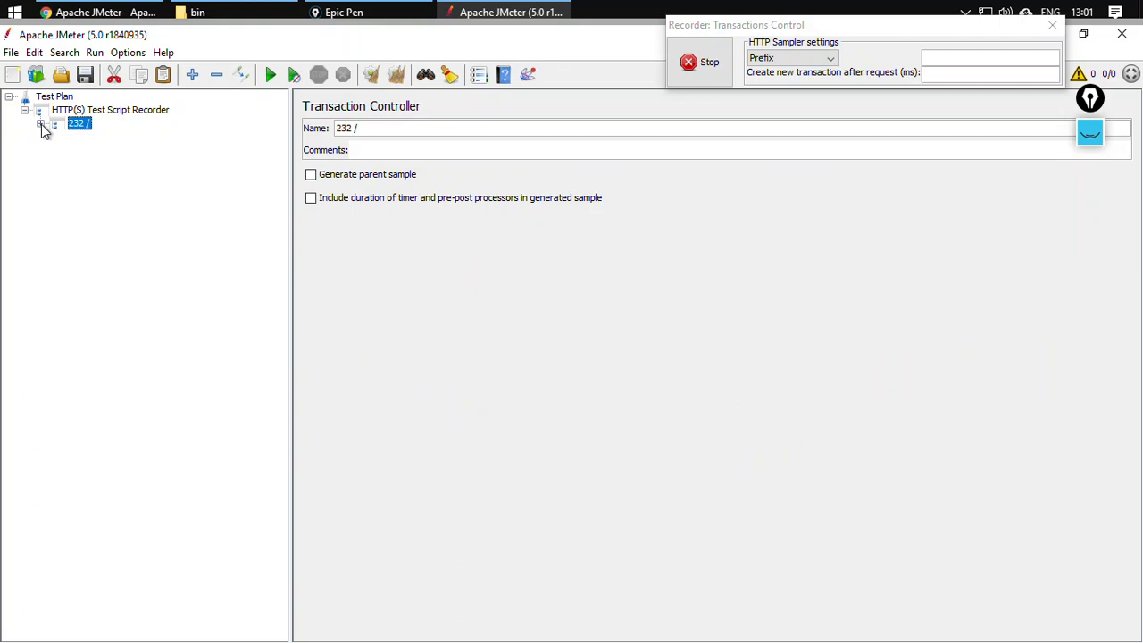
{"action": "left_click", "coordinate": [41, 124]}
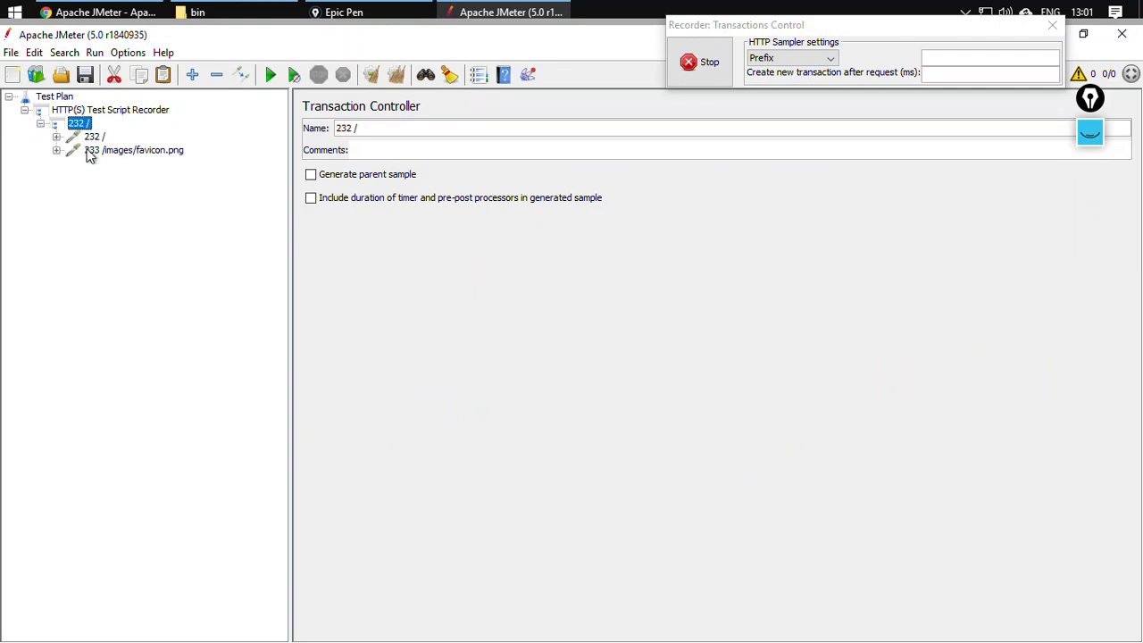
{"action": "left_click", "coordinate": [41, 125]}
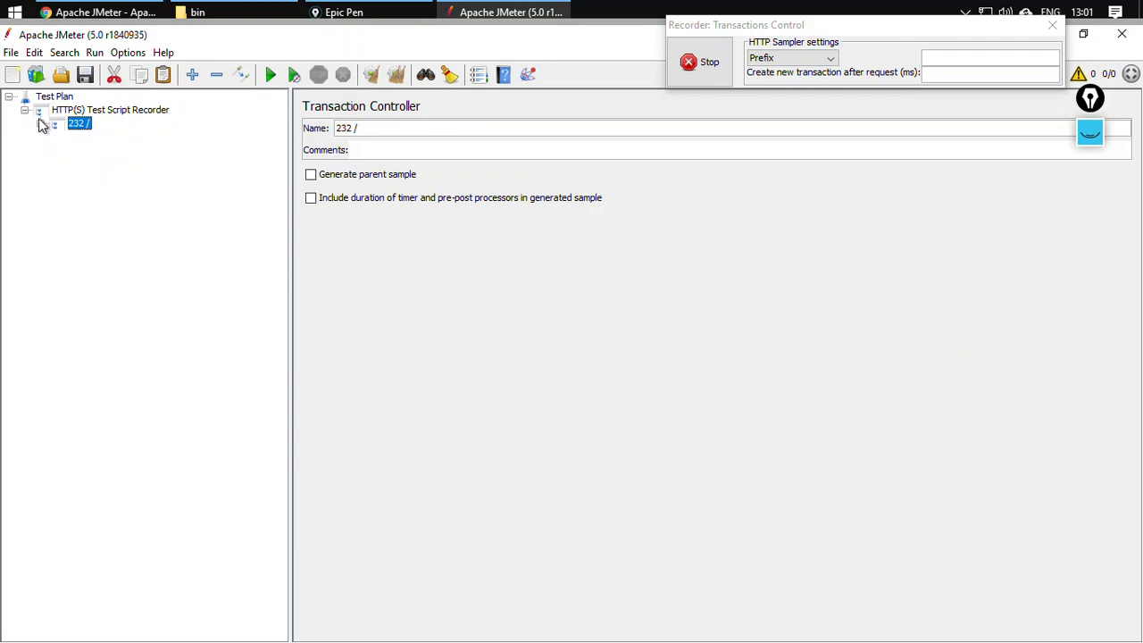
- Open the Download Releases page in Chrome and examine the /download_jmeter.cgi transaction controller in JMeter
{"action": "key", "text": "alt+Tab"}
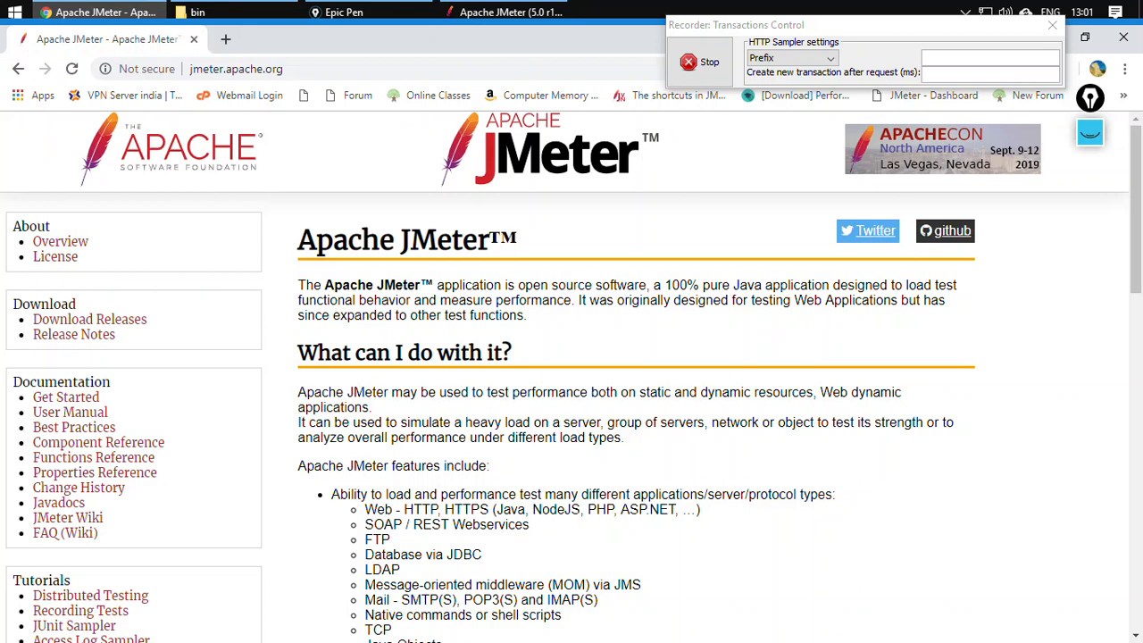
{"action": "left_click", "coordinate": [92, 320]}
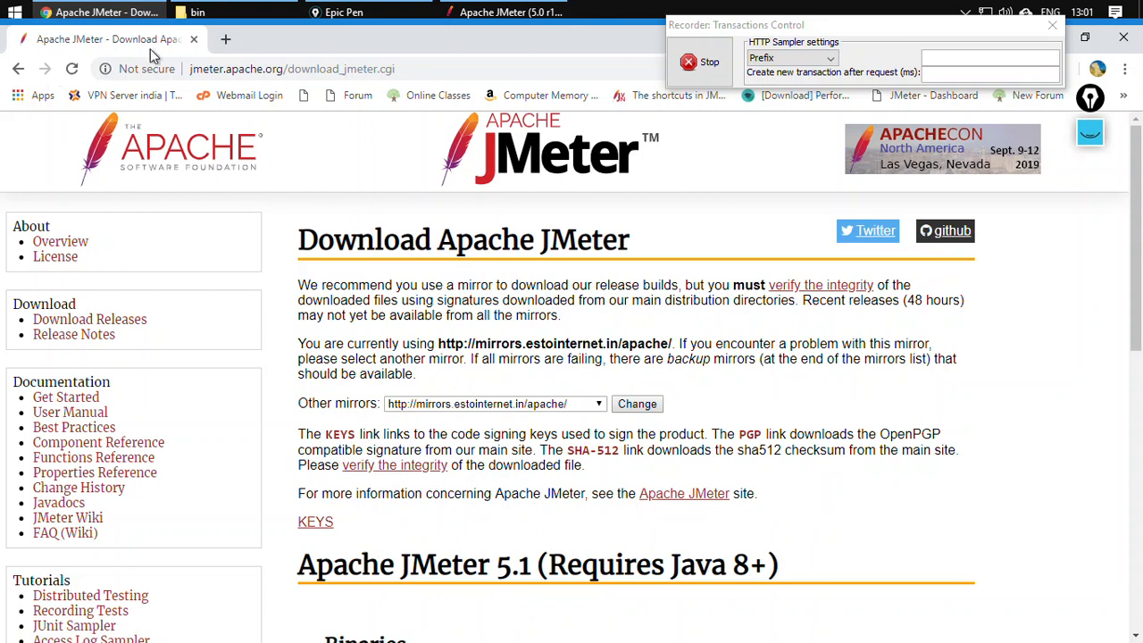
{"action": "left_click", "coordinate": [483, 14]}
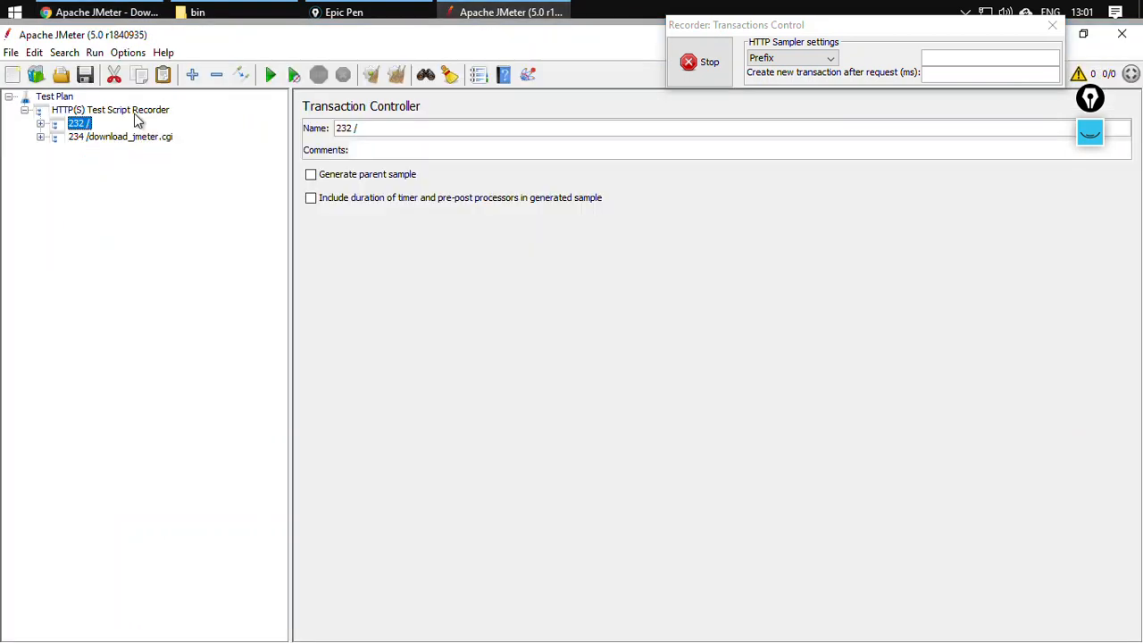
{"action": "left_click", "coordinate": [95, 138]}
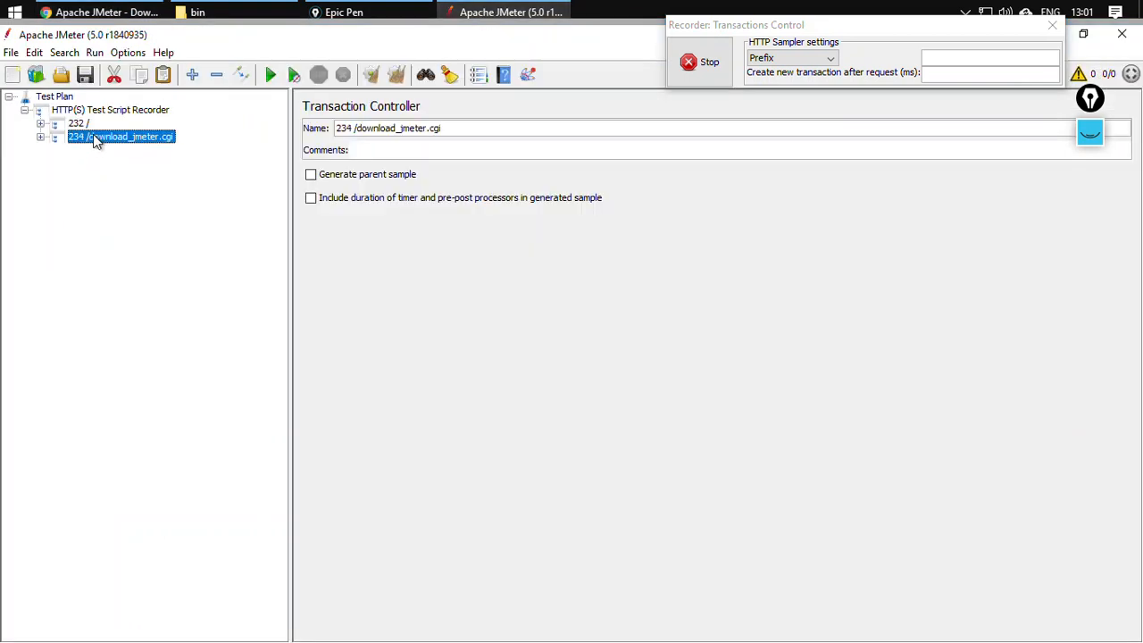
{"action": "left_click", "coordinate": [40, 136]}
{"action": "left_click", "coordinate": [40, 137]}
- Switch back to Chrome and open the Change History page from the download page
{"action": "left_click", "coordinate": [107, 13]}
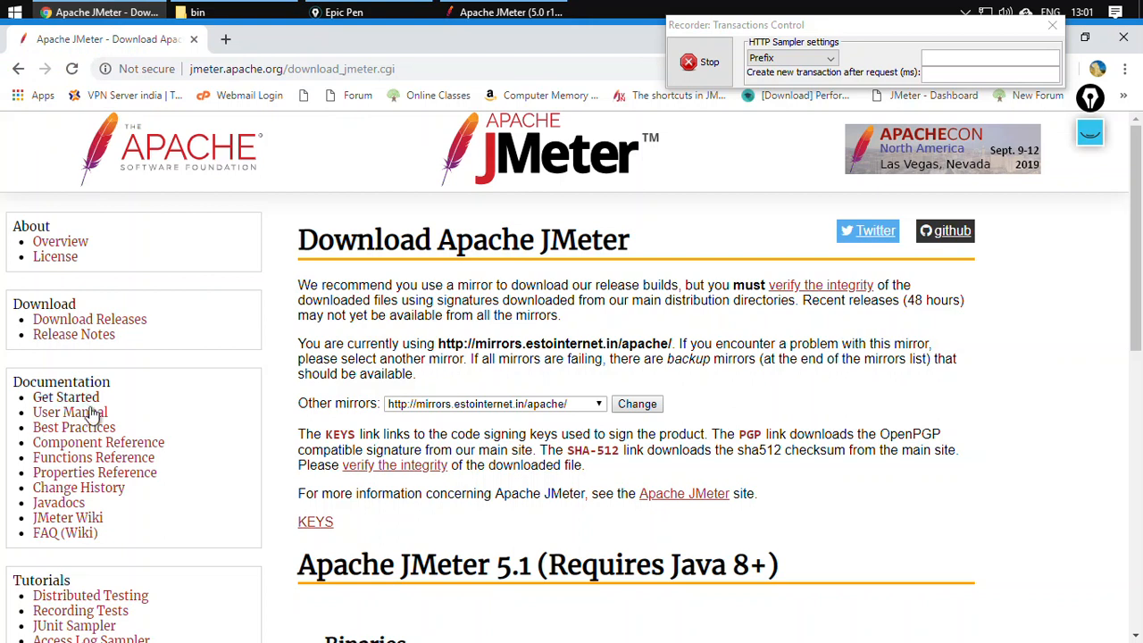
{"action": "scroll", "coordinate": [107, 438], "scroll_direction": "down", "scroll_amount": 4}
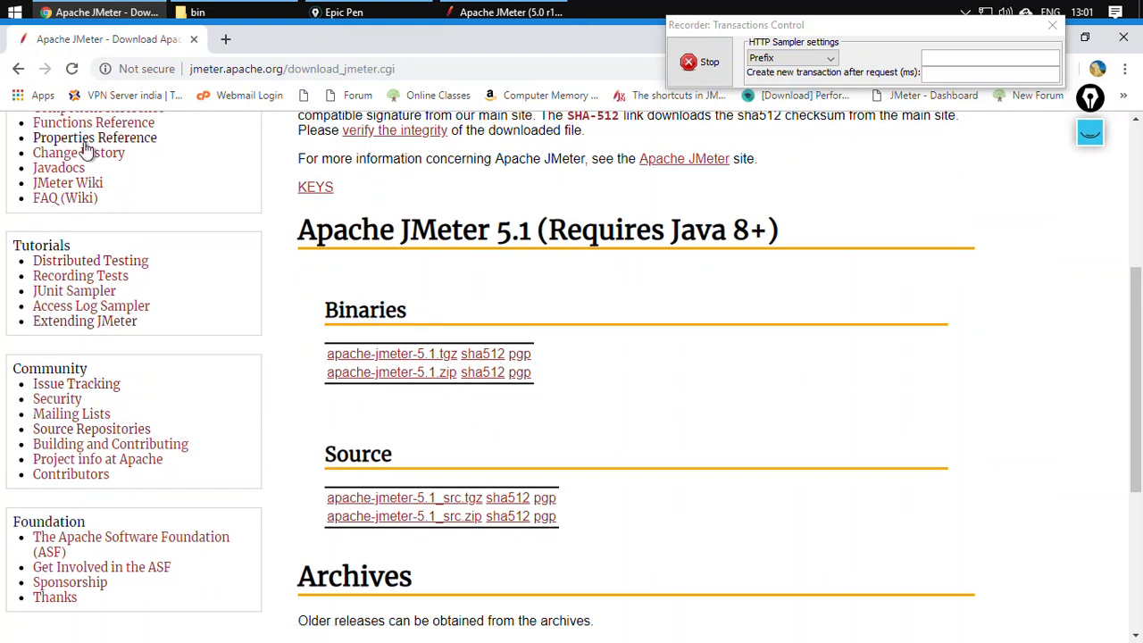
{"action": "left_click", "coordinate": [87, 155]}
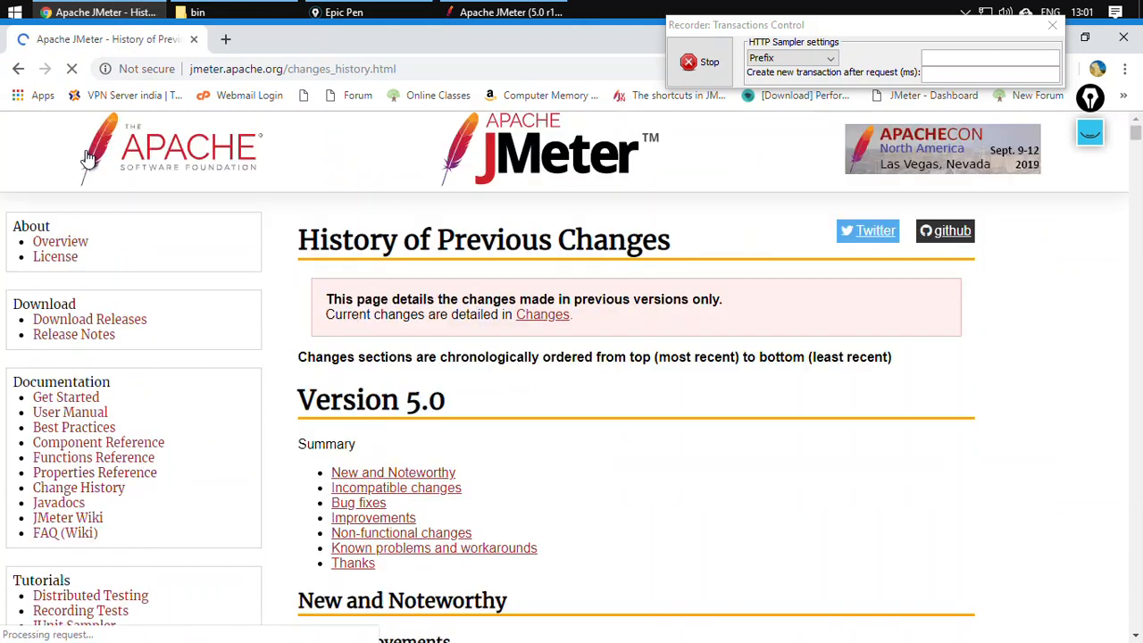
- Check the recorder's tree in JMeter, return to Chrome and reload the Change History page
{"action": "left_click", "coordinate": [550, 12]}
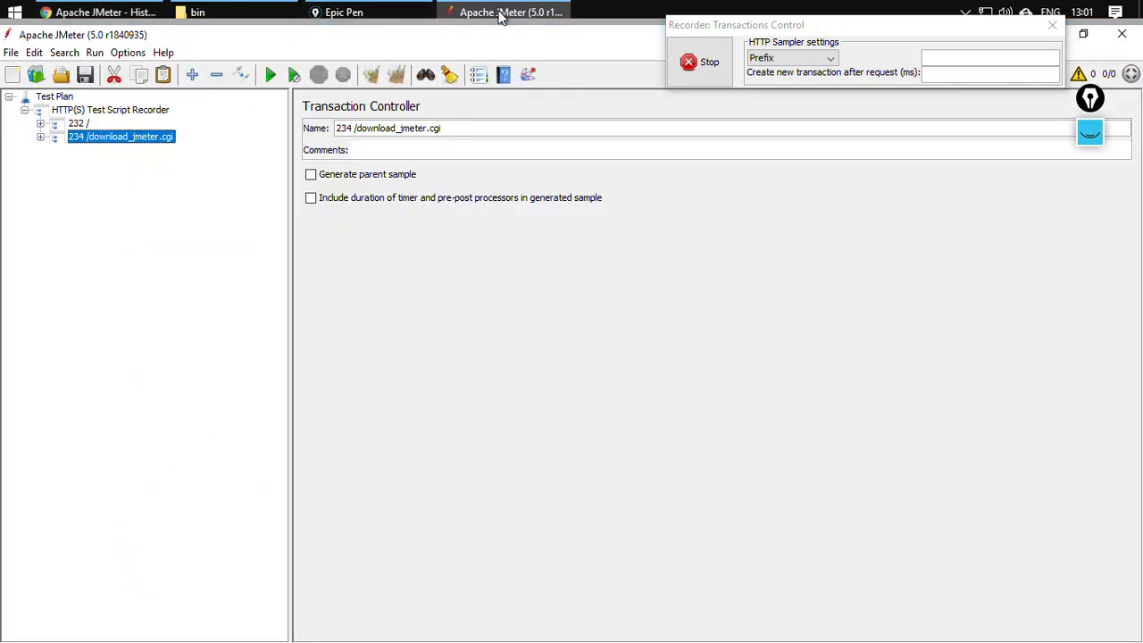
{"action": "left_click", "coordinate": [498, 16]}
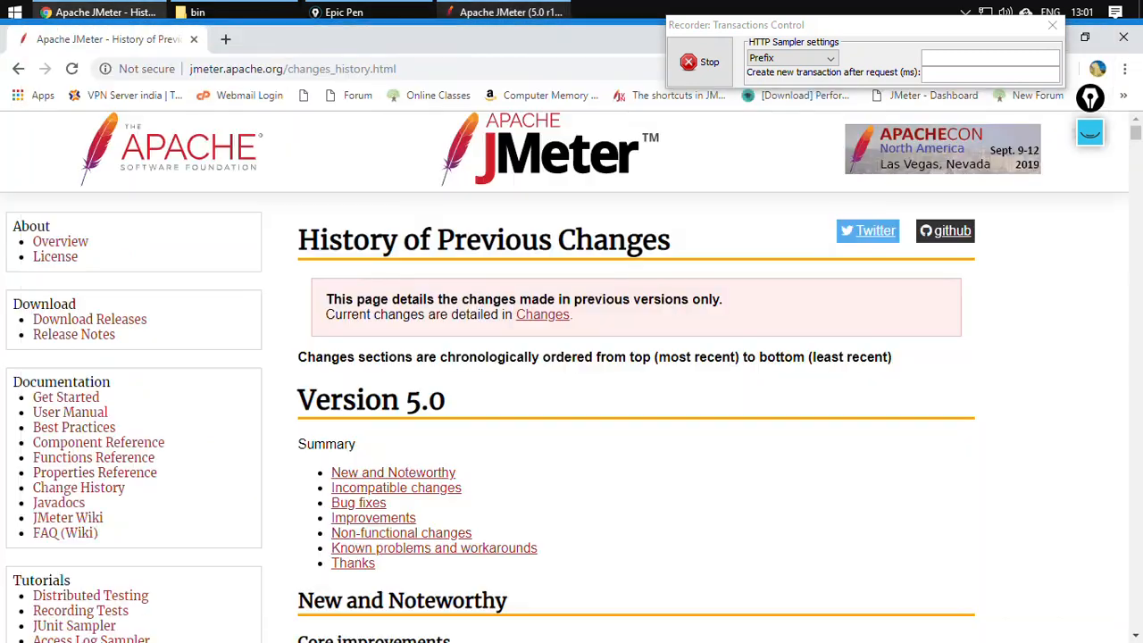
{"action": "left_click", "coordinate": [74, 68]}
- Switch to JMeter and expand the /changes_history.html transaction controller to examine the requests grouped inside it
{"action": "mouse_move", "coordinate": [504, 12]}
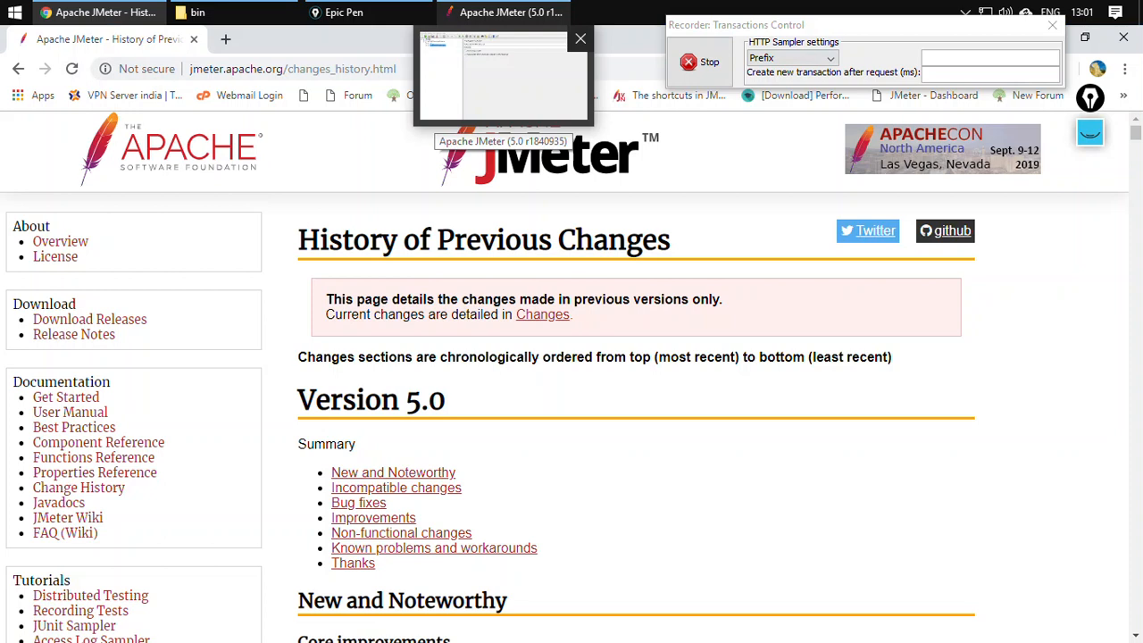
{"action": "left_click", "coordinate": [504, 12]}
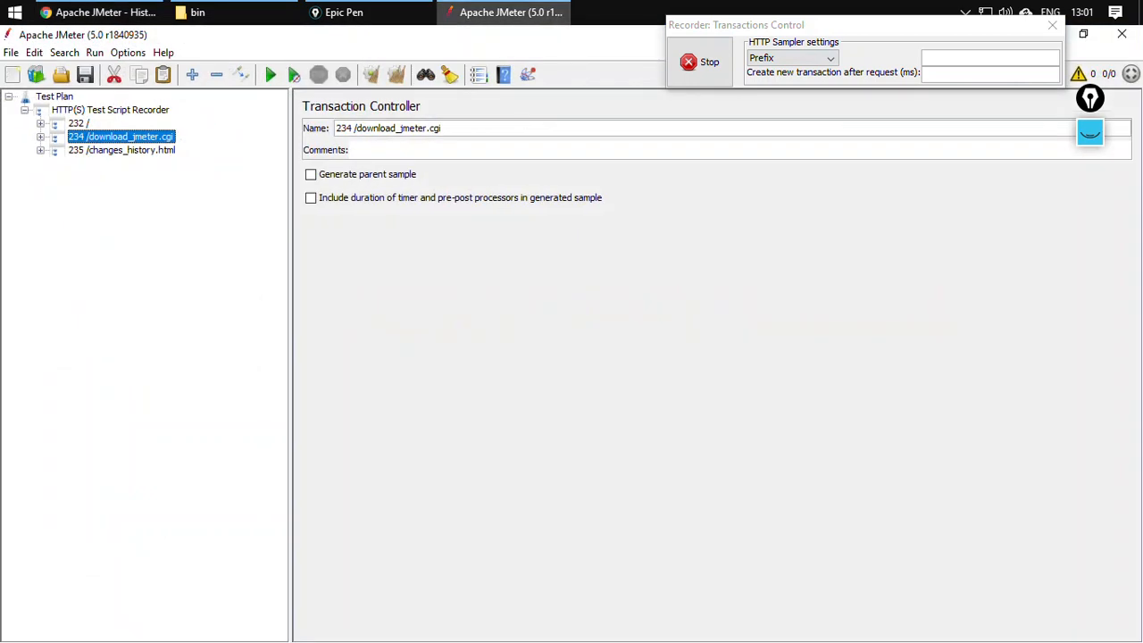
{"action": "left_click", "coordinate": [114, 150]}
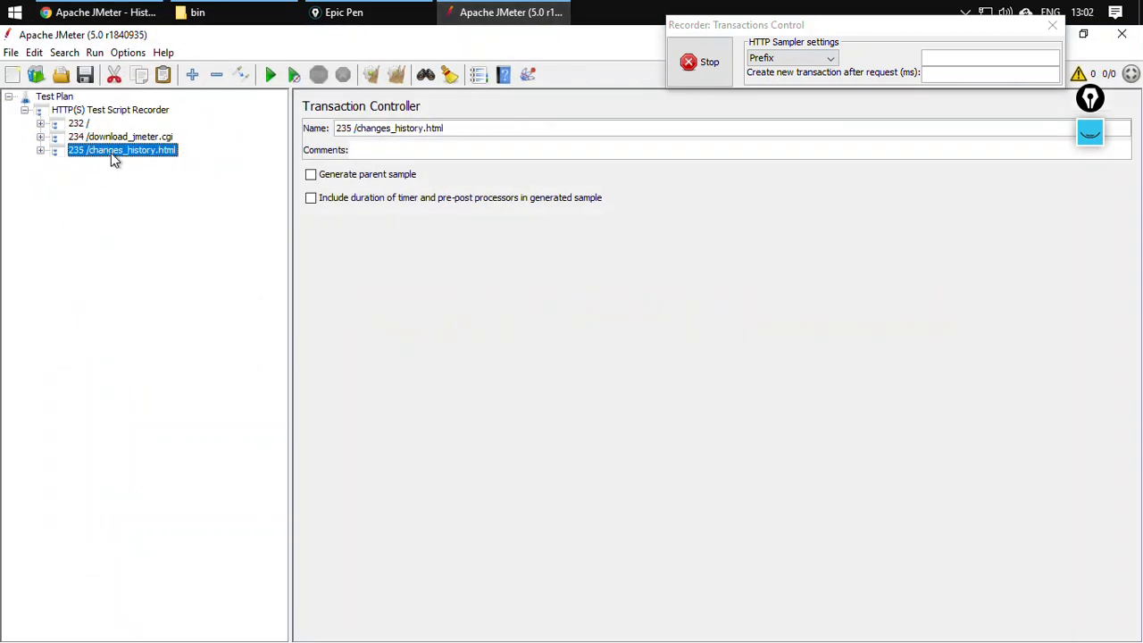
{"action": "left_click", "coordinate": [40, 150]}
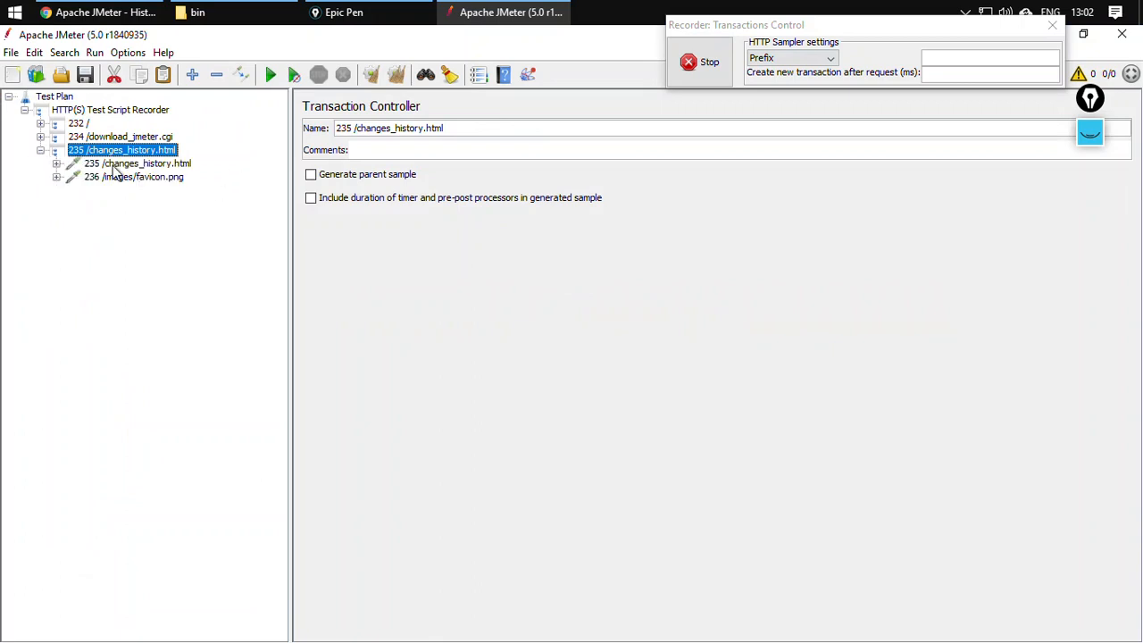
- Review the samplers recorded under the /, /download_jmeter.cgi and /changes_history.html transaction controllers, leaving all three collapsed
{"action": "left_click", "coordinate": [40, 150]}
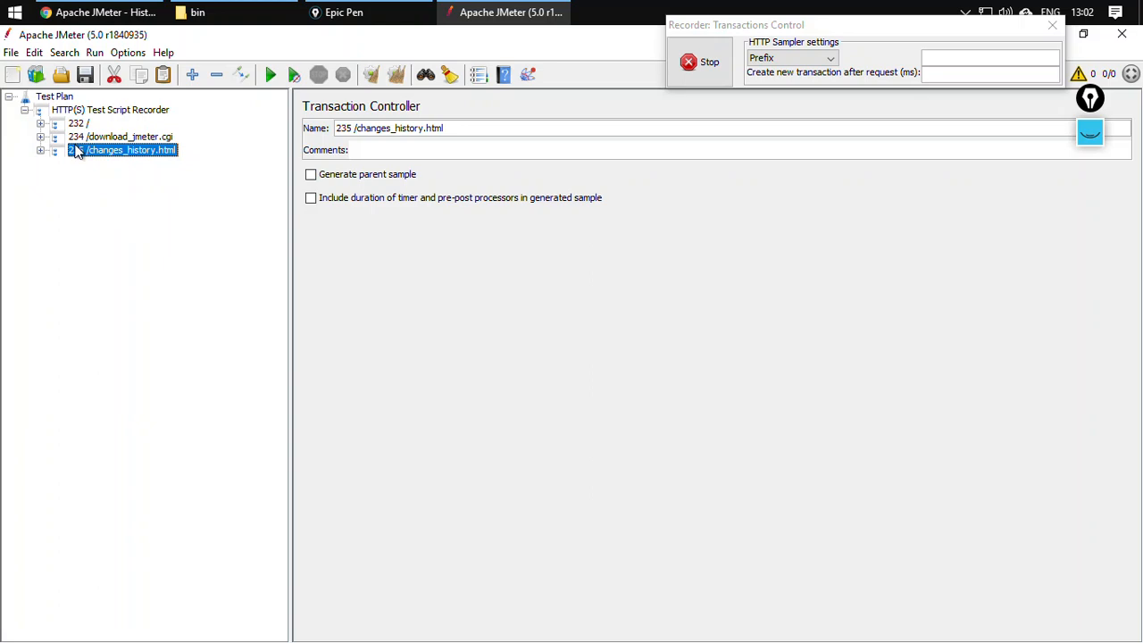
{"action": "left_click", "coordinate": [40, 123]}
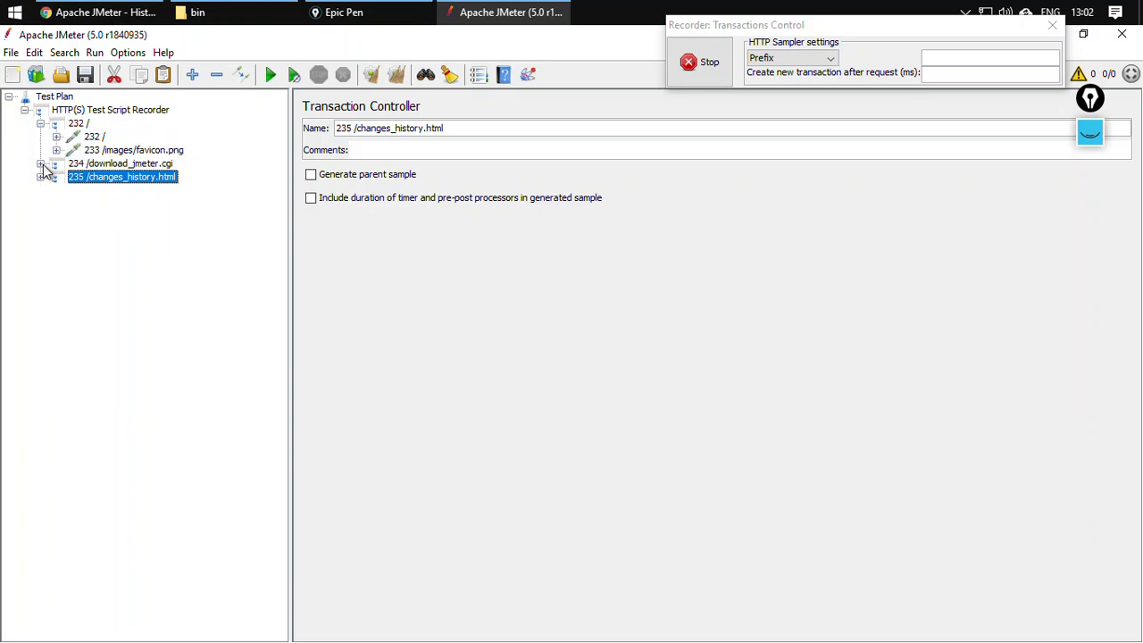
{"action": "left_click", "coordinate": [40, 164]}
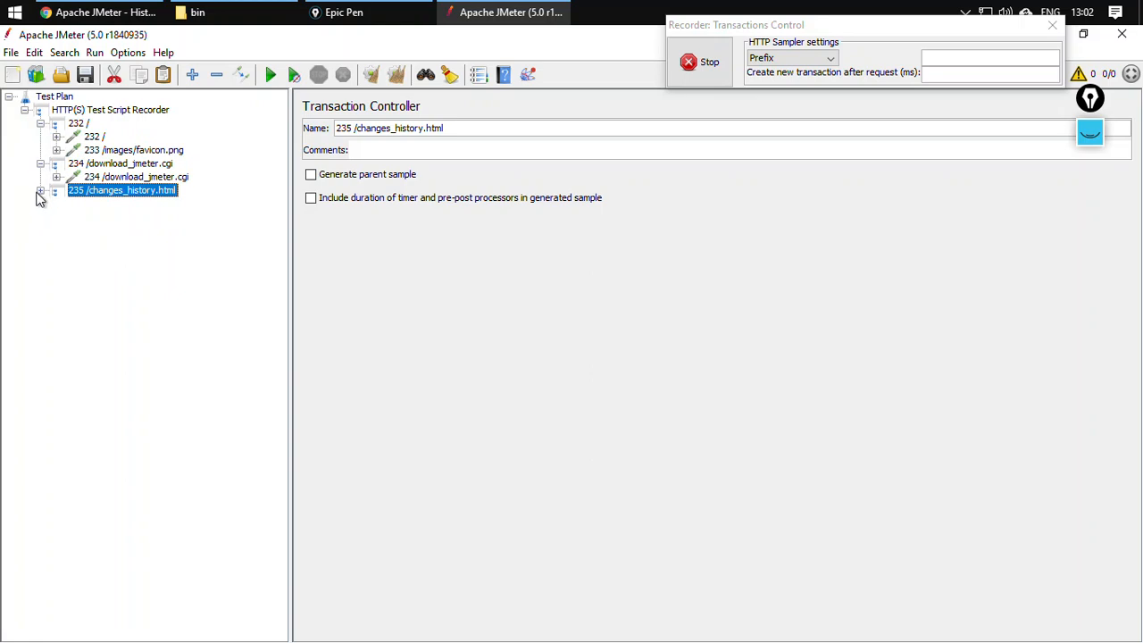
{"action": "left_click", "coordinate": [40, 191]}
{"action": "left_click", "coordinate": [40, 191]}
{"action": "left_click", "coordinate": [40, 163]}
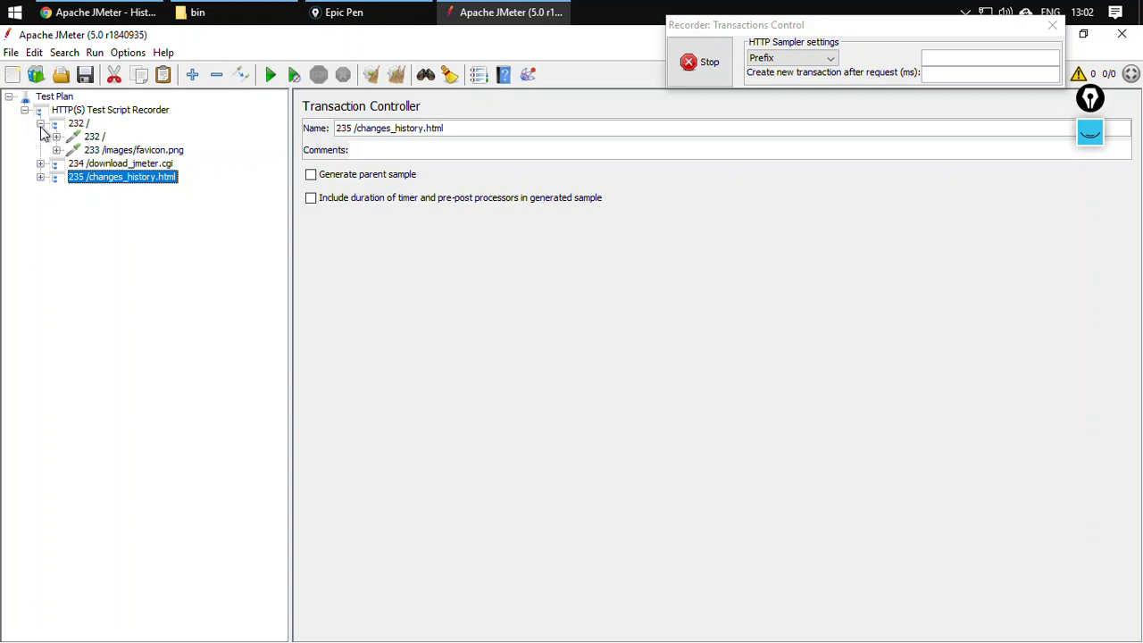
{"action": "left_click", "coordinate": [40, 123]}
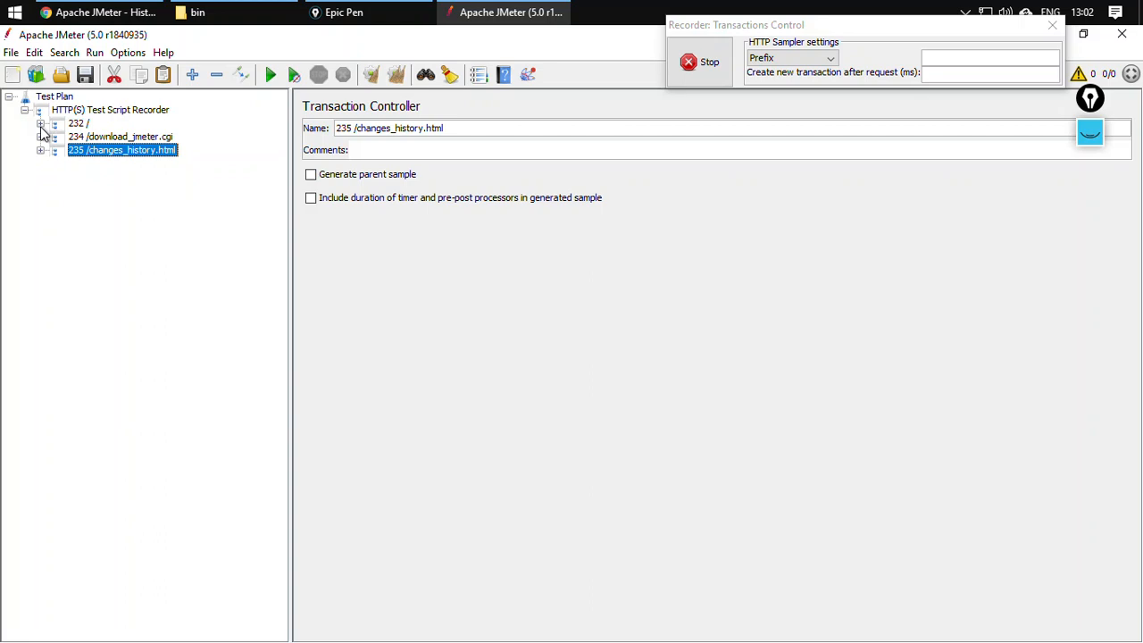
- Set the HTTP(S) Test Script Recorder's grouping to Store 1st sampler of each group only
{"action": "left_click", "coordinate": [98, 111]}
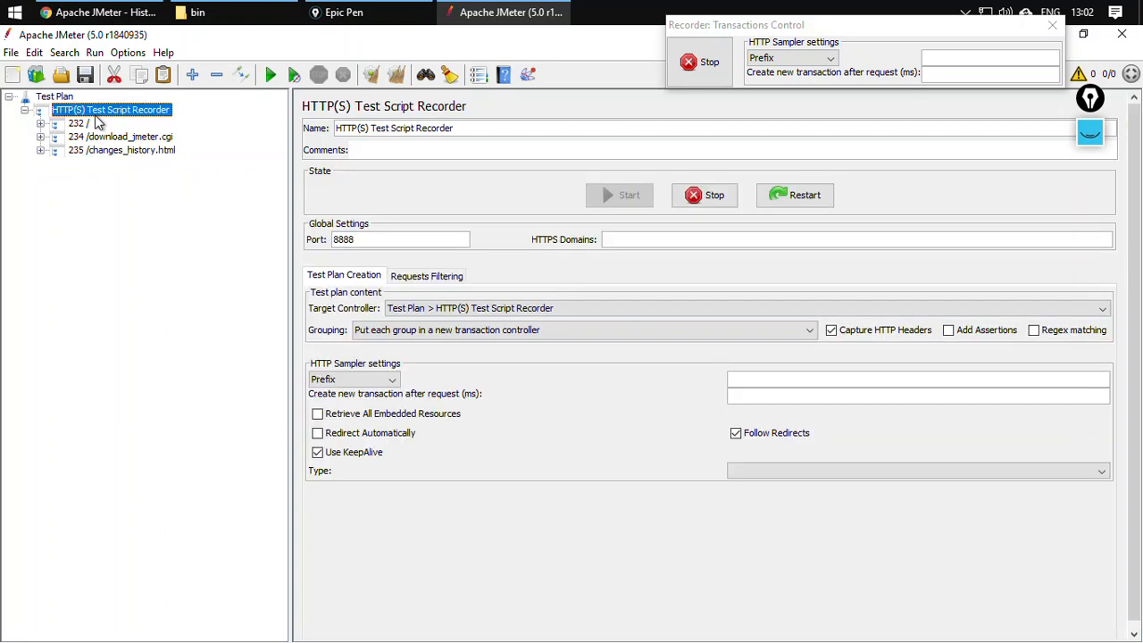
{"action": "left_click", "coordinate": [391, 330]}
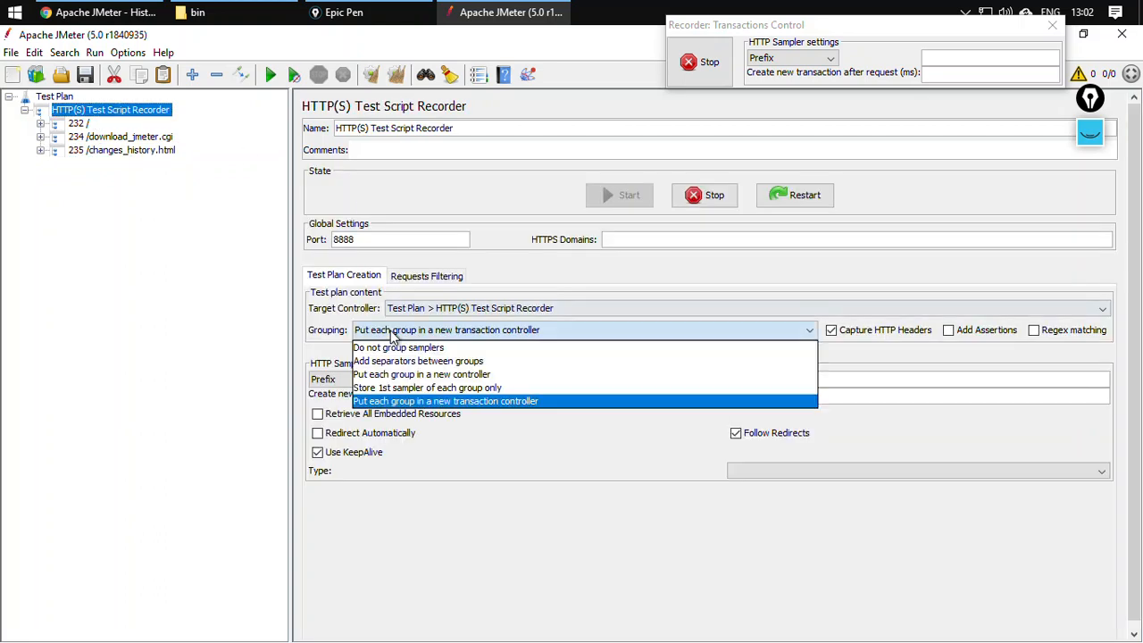
{"action": "left_click", "coordinate": [462, 393]}
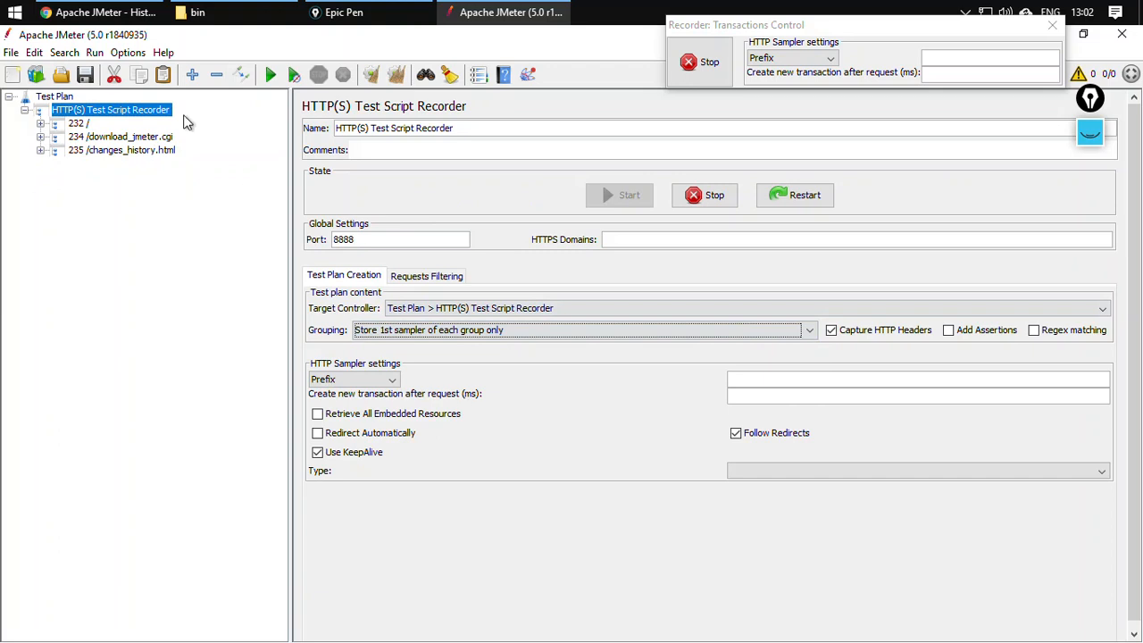
- Delete the three recorded transaction controllers from the HTTP(S) Test Script Recorder
{"action": "left_click", "coordinate": [75, 124]}
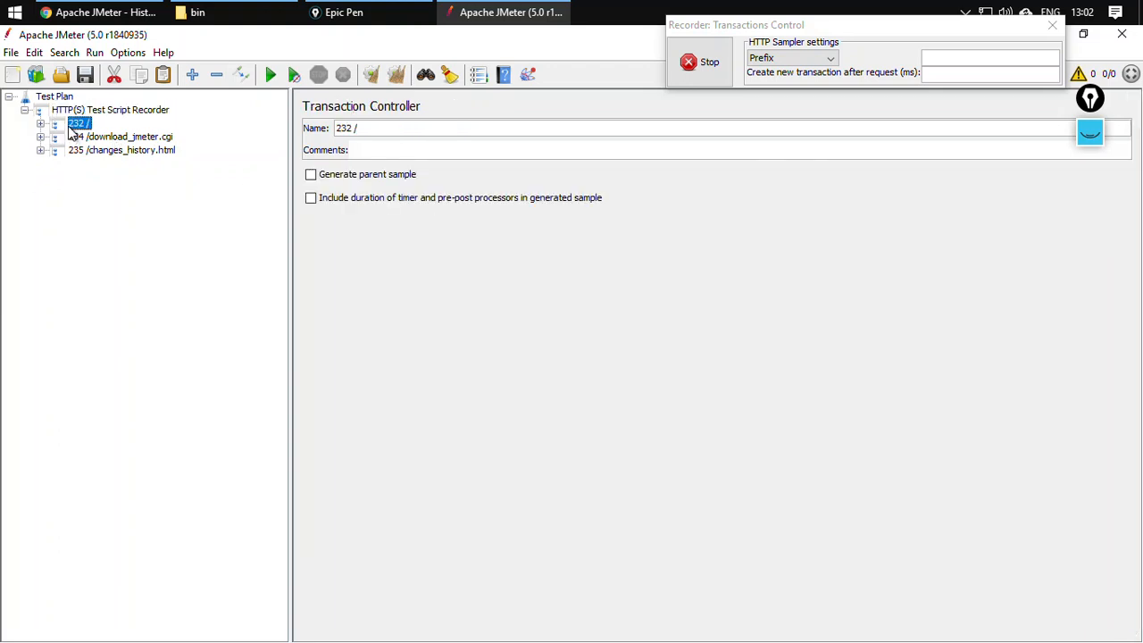
{"action": "key", "text": "shift+Down"}
{"action": "key", "text": "shift+Down"}
{"action": "key", "text": "Delete"}
{"action": "key", "text": "Return"}
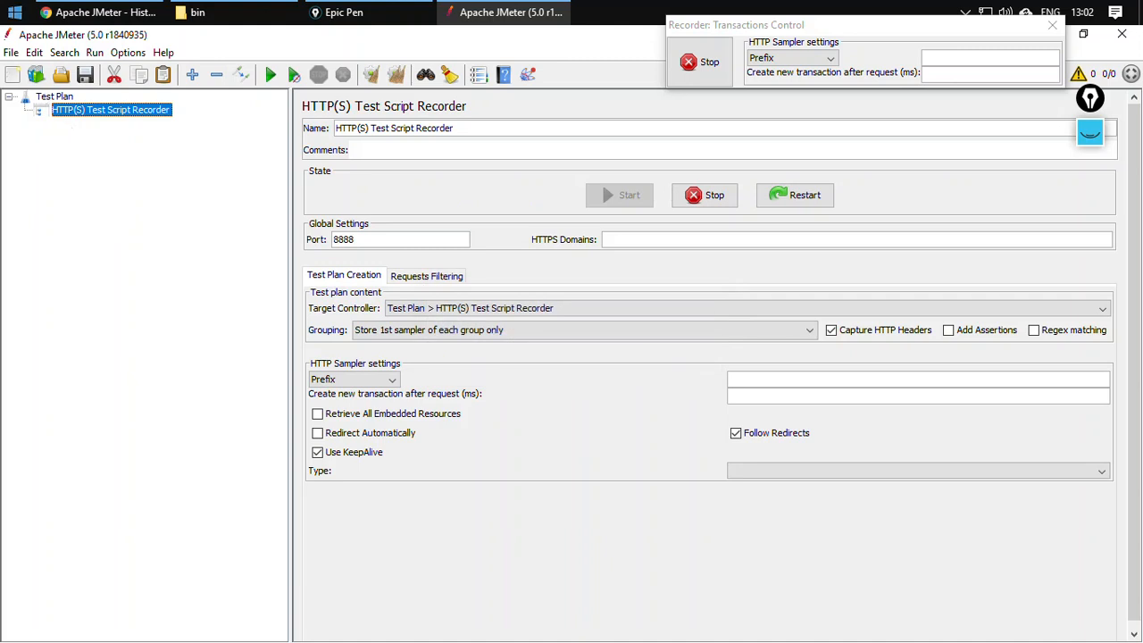
- Switch to Chrome and open the Download Releases page of the JMeter site to generate traffic for the recorder
{"action": "left_click", "coordinate": [98, 13]}
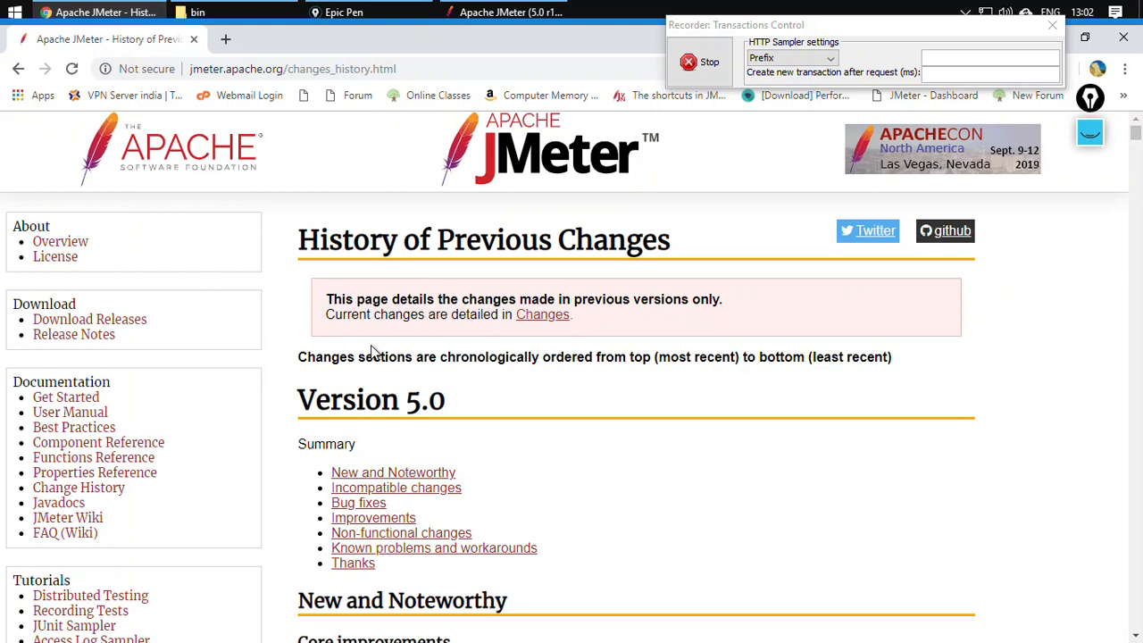
{"action": "scroll", "coordinate": [373, 351], "scroll_direction": "down", "scroll_amount": 2}
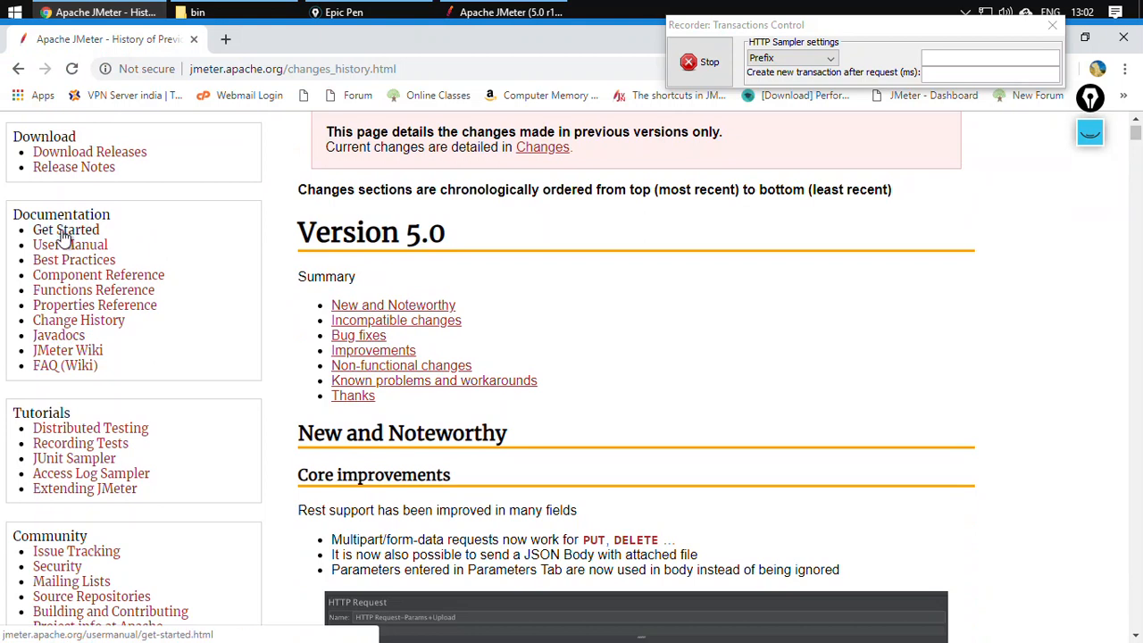
{"action": "scroll", "coordinate": [181, 207], "scroll_direction": "up", "scroll_amount": 1}
{"action": "scroll", "coordinate": [160, 232], "scroll_direction": "up", "scroll_amount": 1}
{"action": "left_click", "coordinate": [107, 318]}
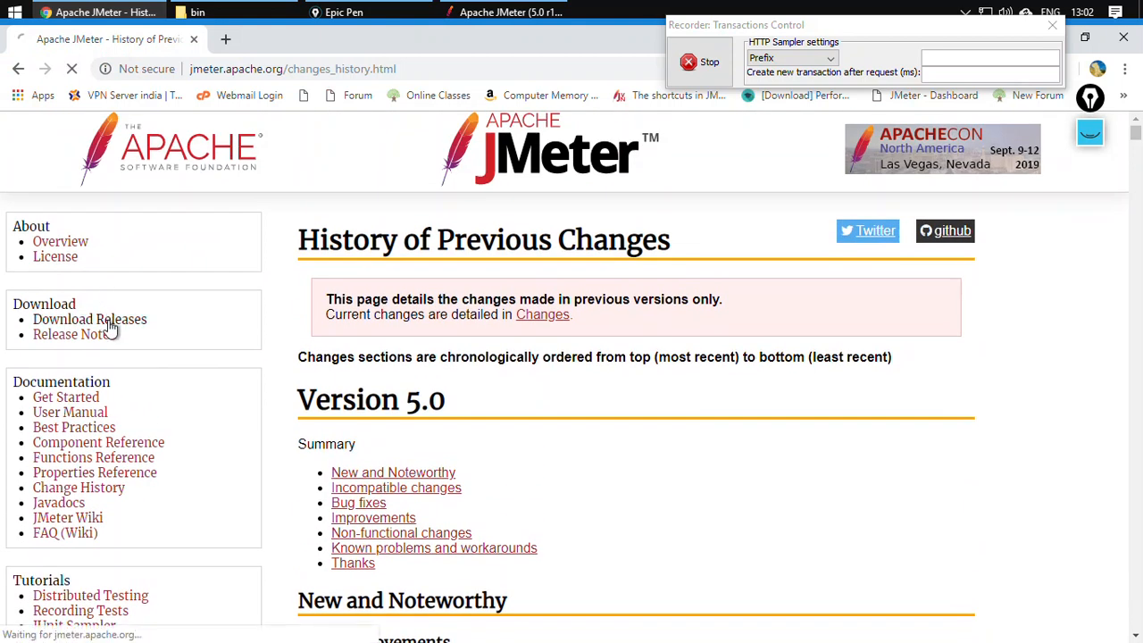
- Switch to JMeter and examine the request newly recorded under the HTTP(S) Test Script Recorder
{"action": "left_click", "coordinate": [509, 12]}
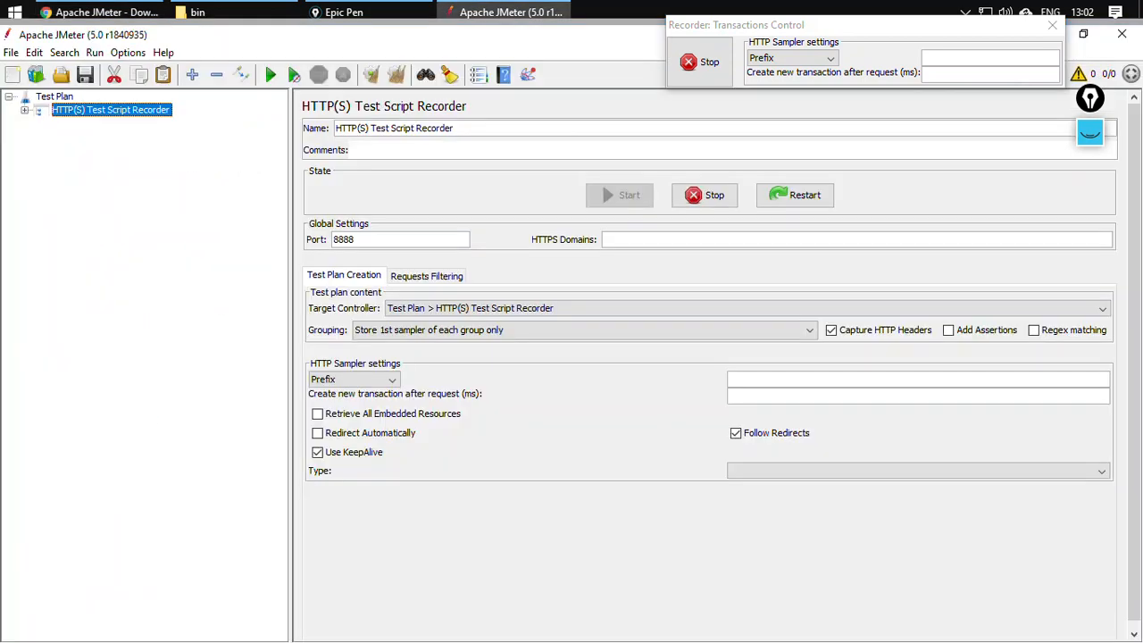
{"action": "left_click", "coordinate": [26, 110]}
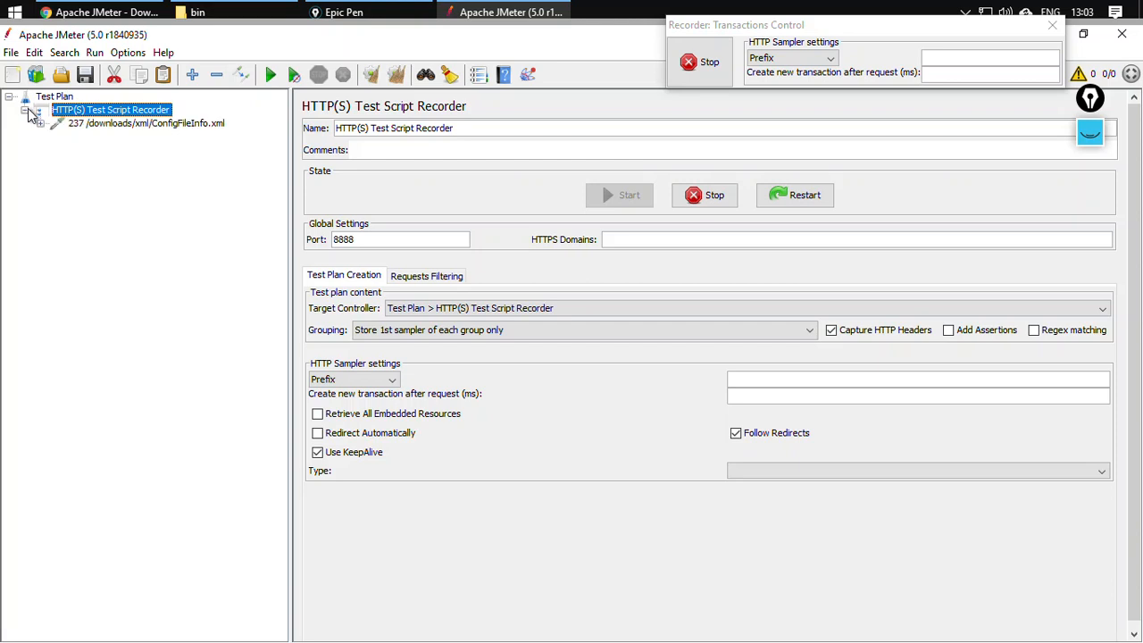
{"action": "left_click", "coordinate": [101, 124]}
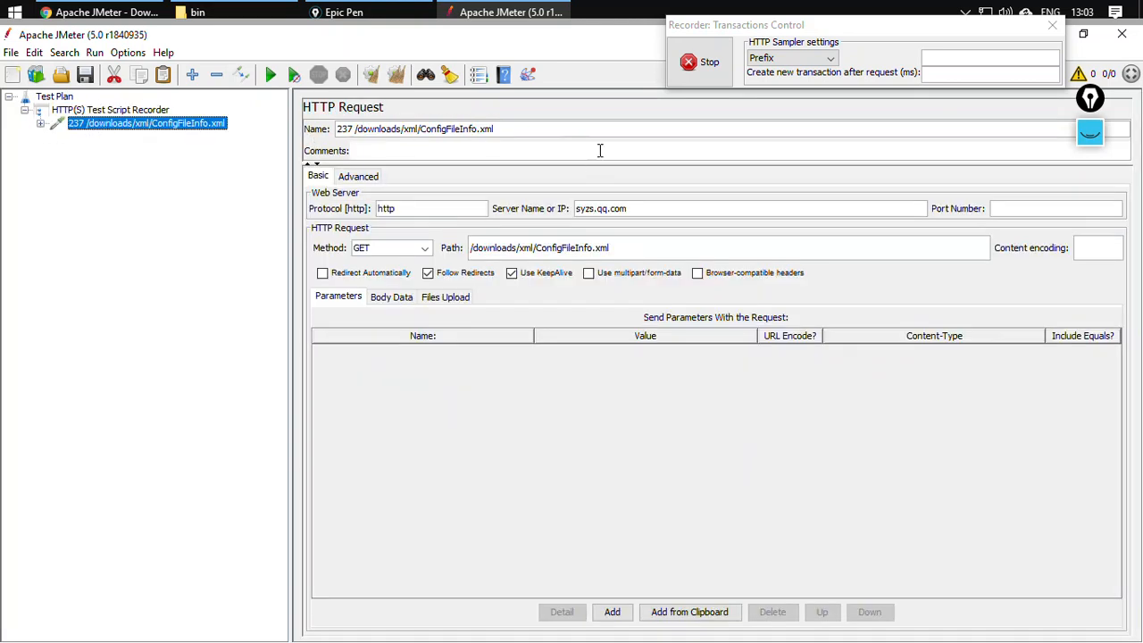
- Open the Javadocs page of the JMeter site in Chrome and inspect its recorded /api/index.html request in JMeter
{"action": "left_click", "coordinate": [99, 12]}
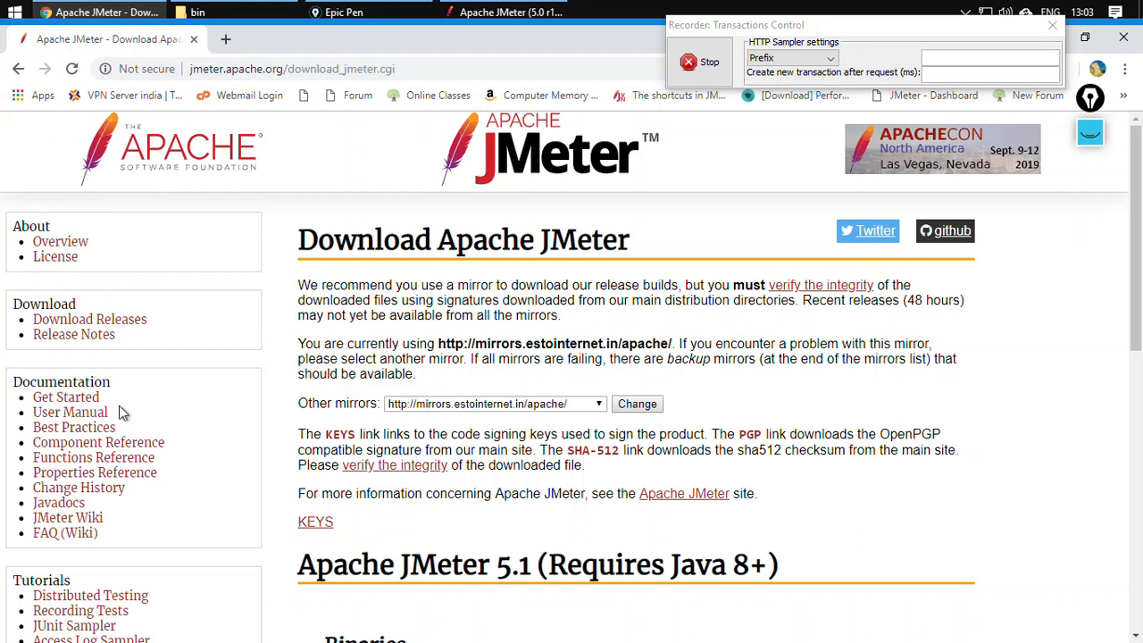
{"action": "left_click", "coordinate": [64, 504]}
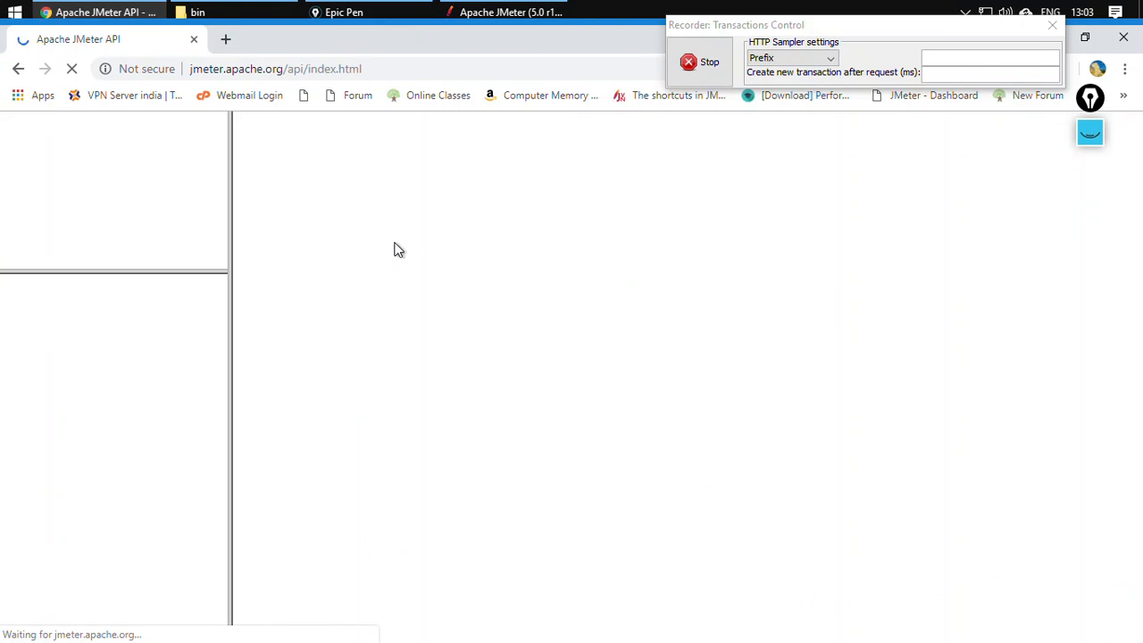
{"action": "key", "text": "alt+Tab"}
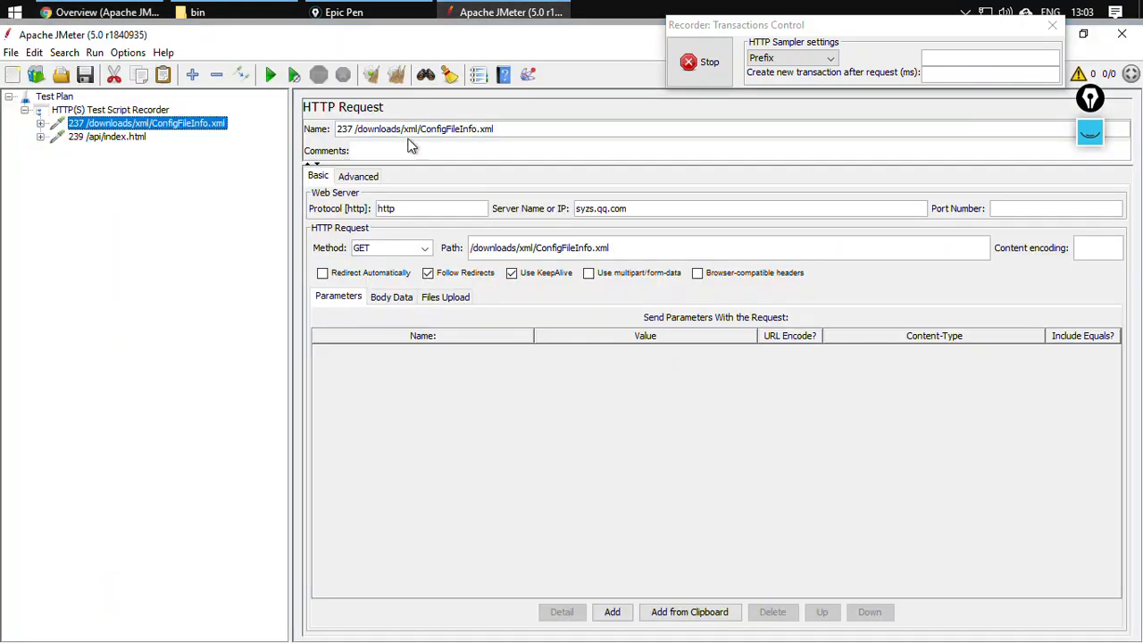
{"action": "left_click", "coordinate": [105, 137]}
- In Chrome, return to the Download Apache JMeter page and open the Change History page
{"action": "left_click", "coordinate": [94, 13]}
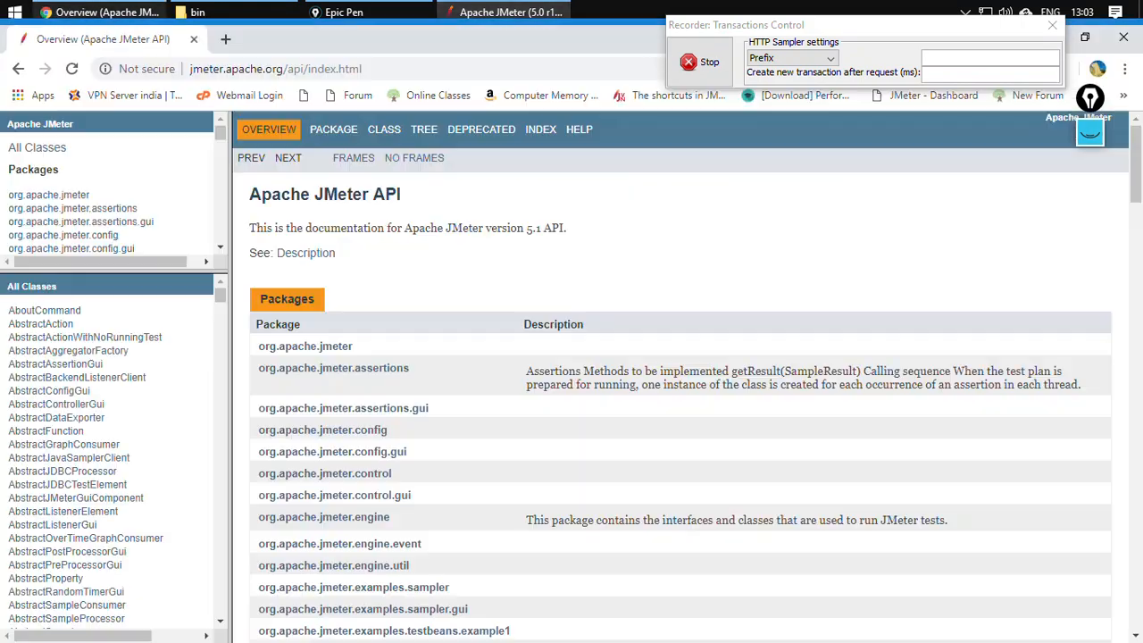
{"action": "left_click", "coordinate": [20, 69]}
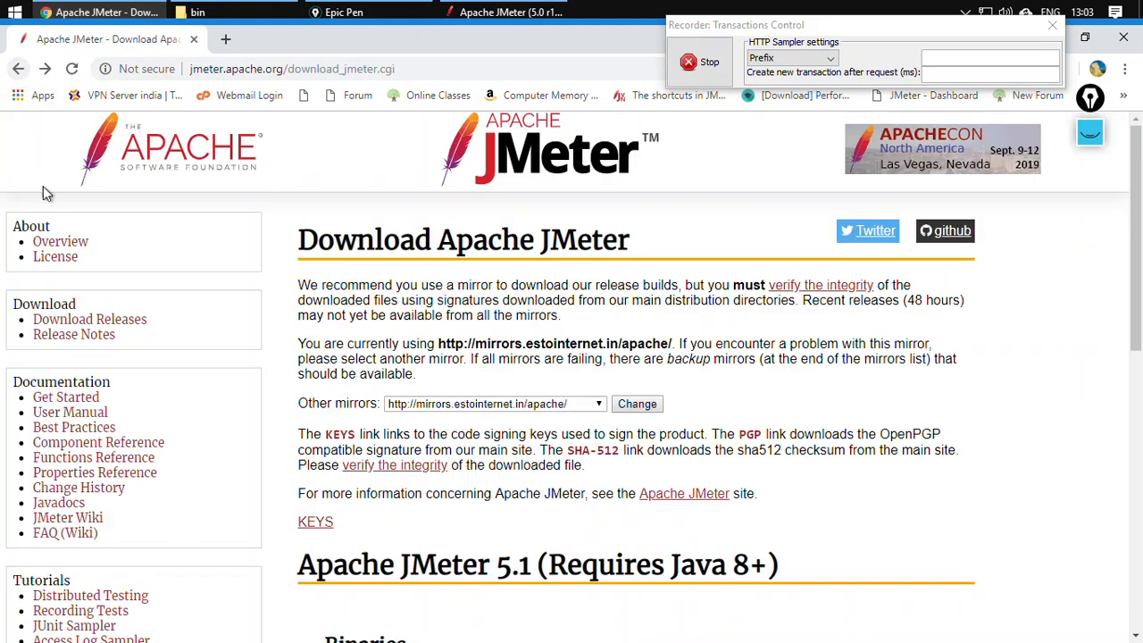
{"action": "left_click", "coordinate": [78, 493]}
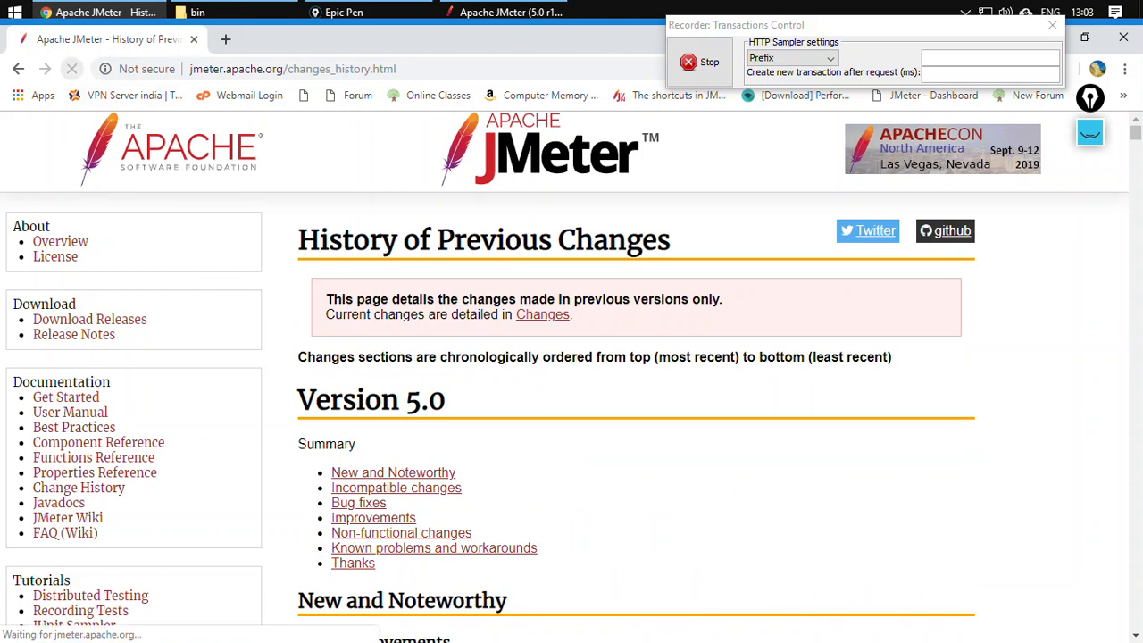
- Switch to JMeter and check the contents of the recorded /changes_history.html request
{"action": "left_click", "coordinate": [505, 11]}
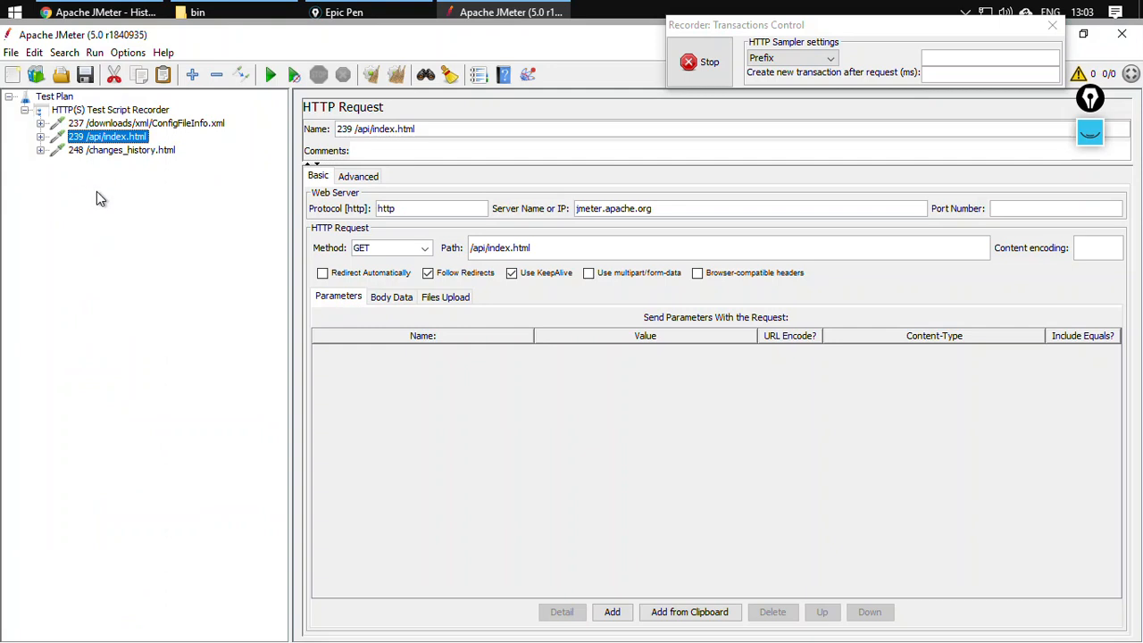
{"action": "left_click", "coordinate": [40, 151]}
{"action": "left_click", "coordinate": [41, 151]}
- Open the Functions Reference page in Chrome, and return to the HTTP(S) Test Script Recorder's settings in JMeter
{"action": "left_click", "coordinate": [98, 12]}
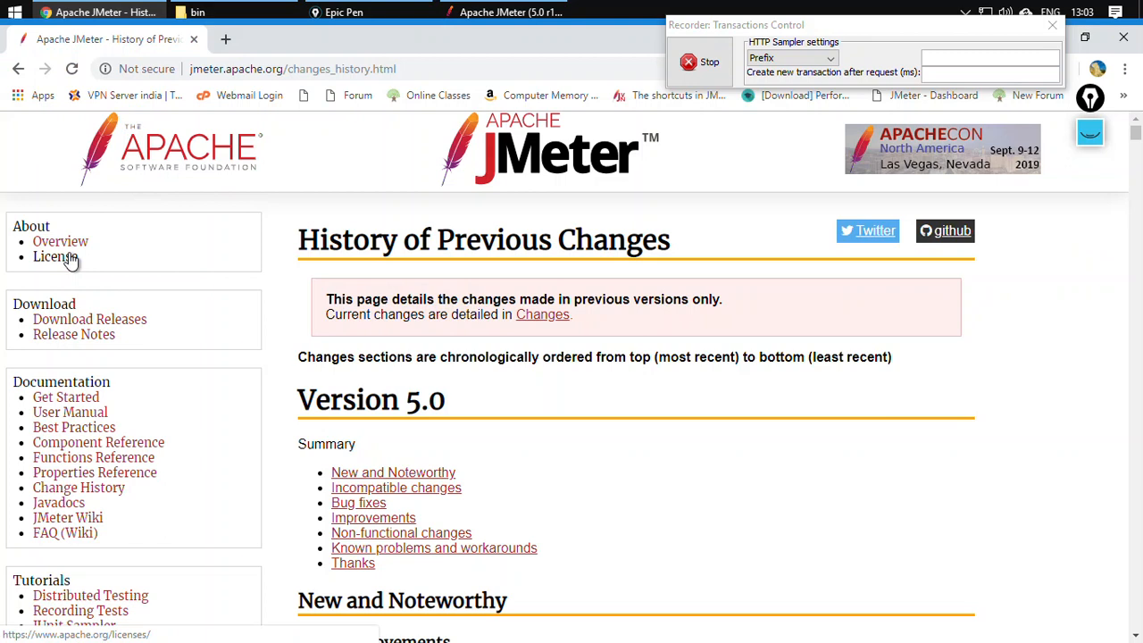
{"action": "left_click", "coordinate": [69, 464]}
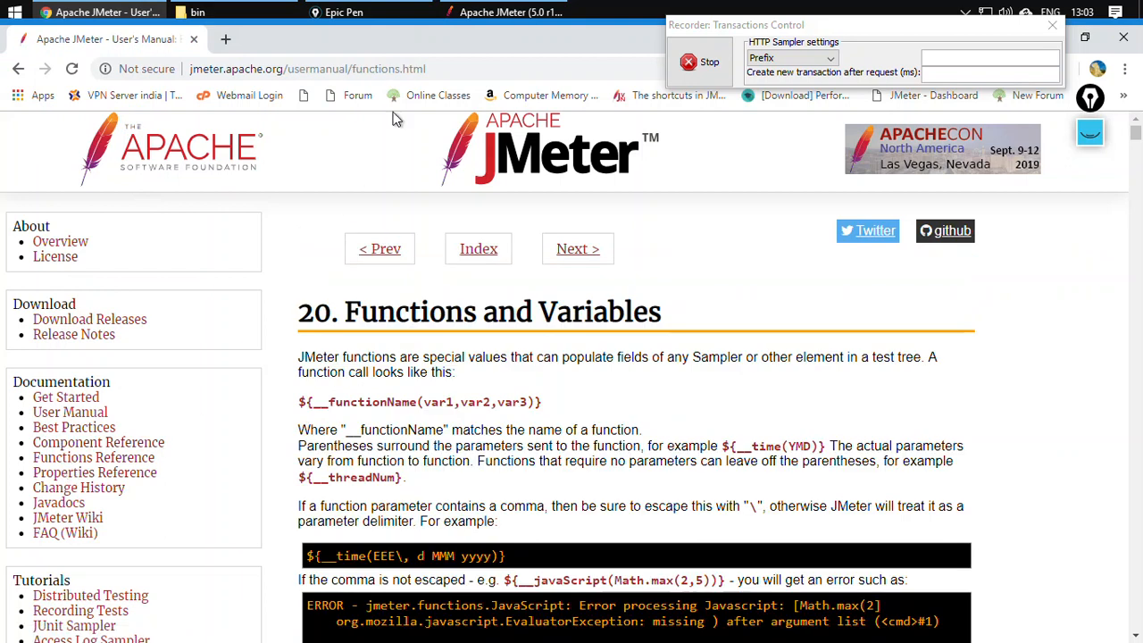
{"action": "left_click", "coordinate": [507, 14]}
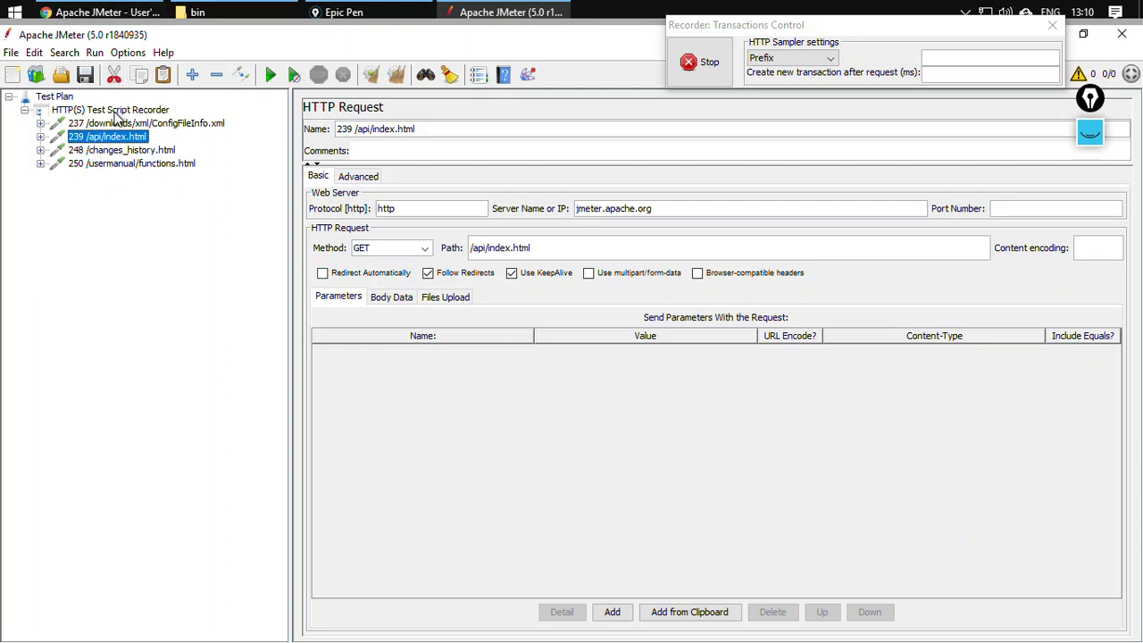
{"action": "left_click", "coordinate": [120, 110]}
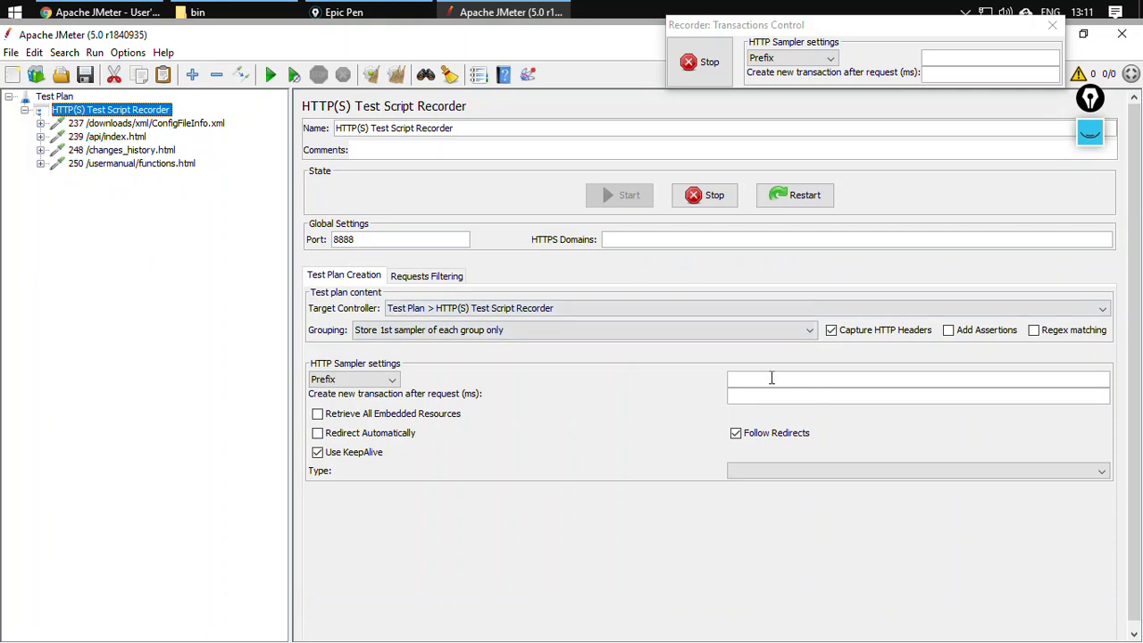
- In Epic Pen, turn off the whiteboard, circle the two empty HTTP Sampler settings fields with the pen, and hide the annotations
{"action": "left_click", "coordinate": [1098, 137]}
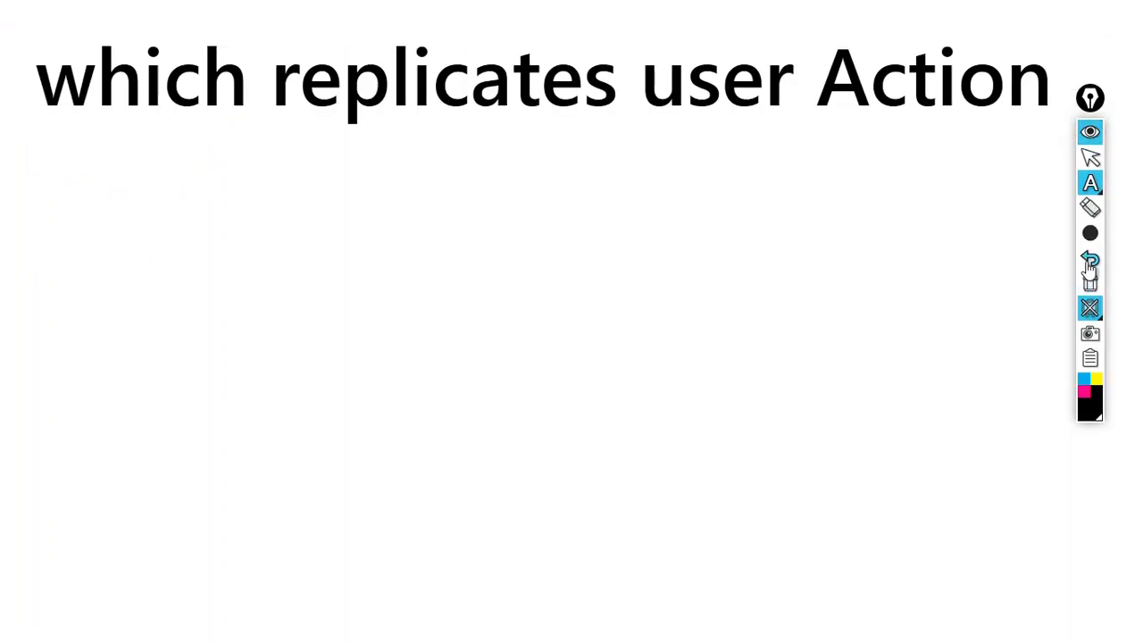
{"action": "left_click", "coordinate": [1089, 260]}
{"action": "left_click", "coordinate": [1091, 308]}
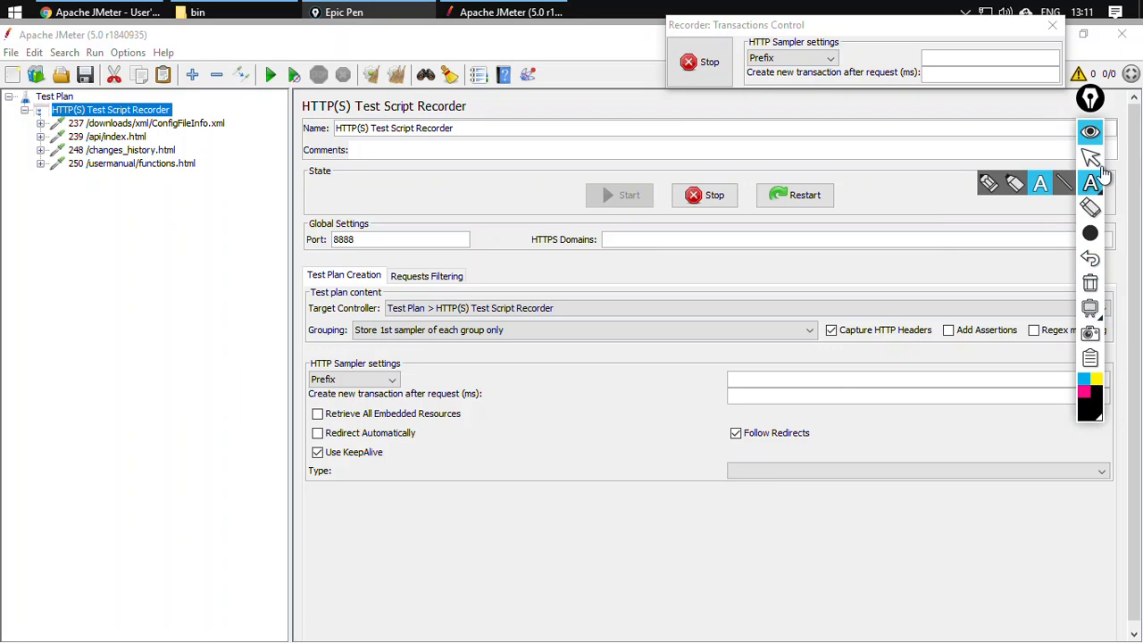
{"action": "left_click", "coordinate": [989, 183]}
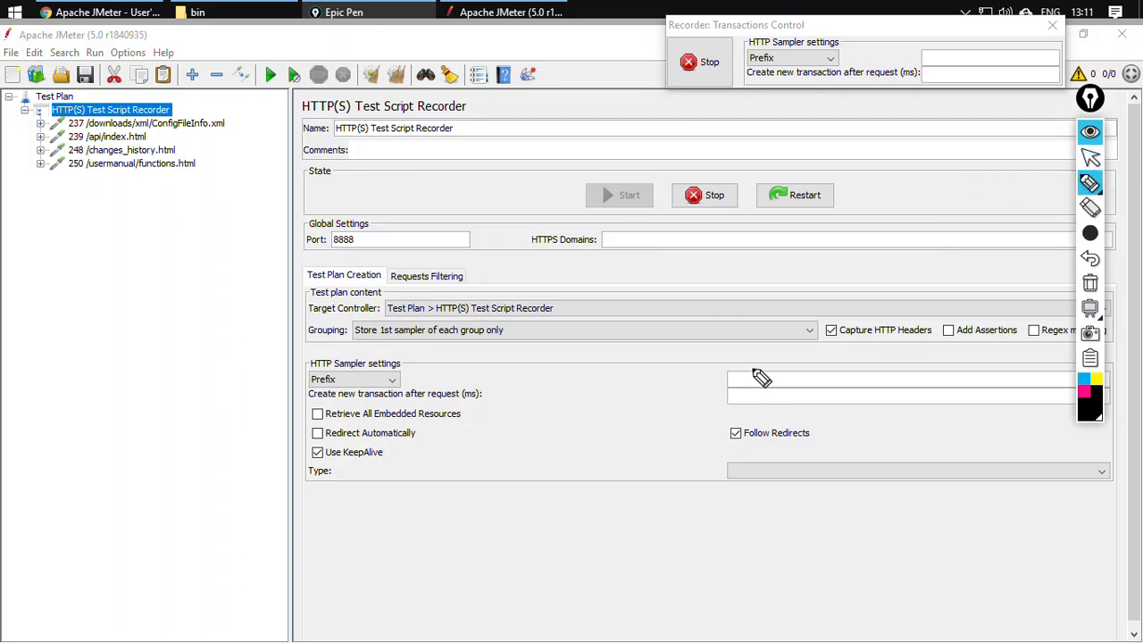
{"action": "mouse_move", "coordinate": [752, 322]}
{"action": "left_mouse_down"}
{"action": "mouse_move", "coordinate": [679, 327]}
{"action": "mouse_move", "coordinate": [699, 426]}
{"action": "mouse_move", "coordinate": [1060, 425]}
{"action": "mouse_move", "coordinate": [1127, 348]}
{"action": "mouse_move", "coordinate": [700, 320]}
{"action": "left_mouse_up"}
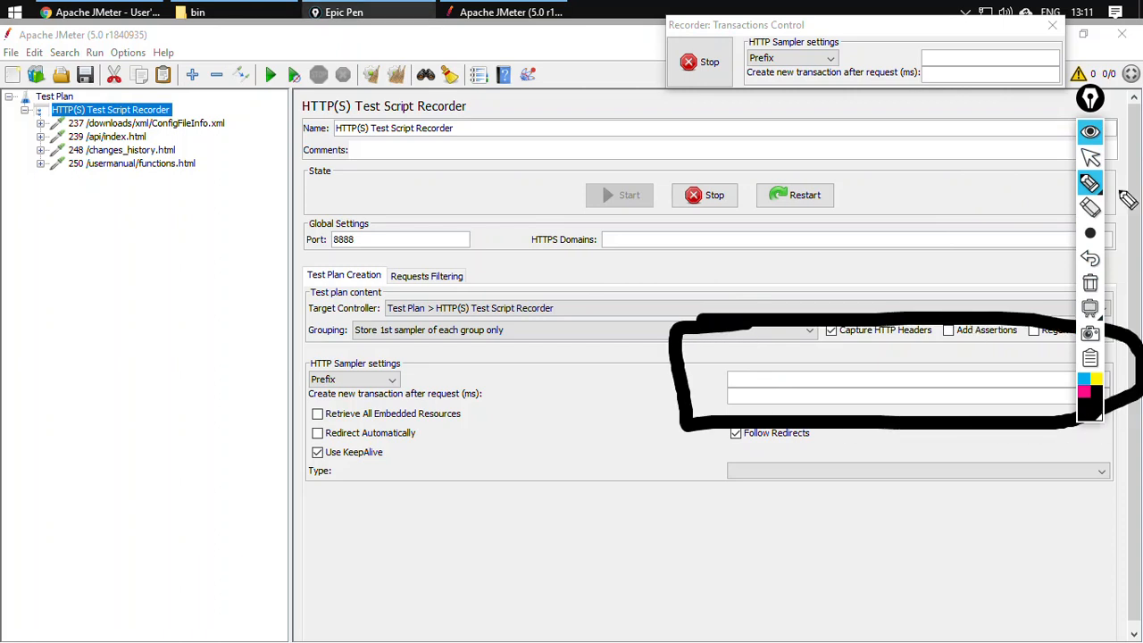
{"action": "left_click", "coordinate": [1090, 132]}
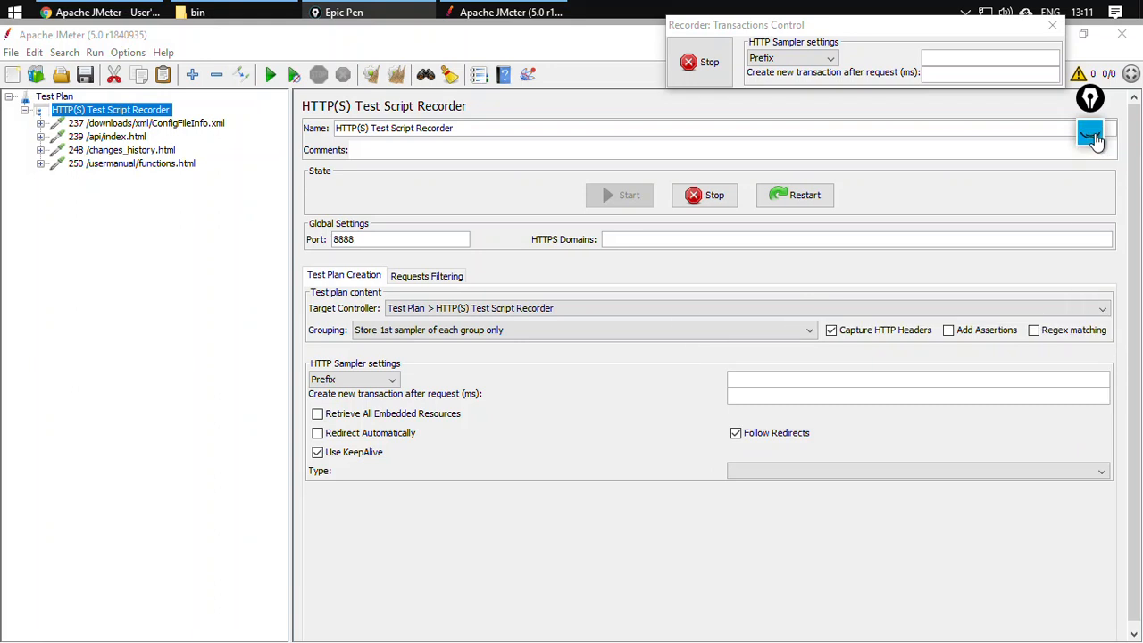
- Set the recorder's HTTP sampler name prefix to "Getting Started"
{"action": "left_click", "coordinate": [866, 381]}
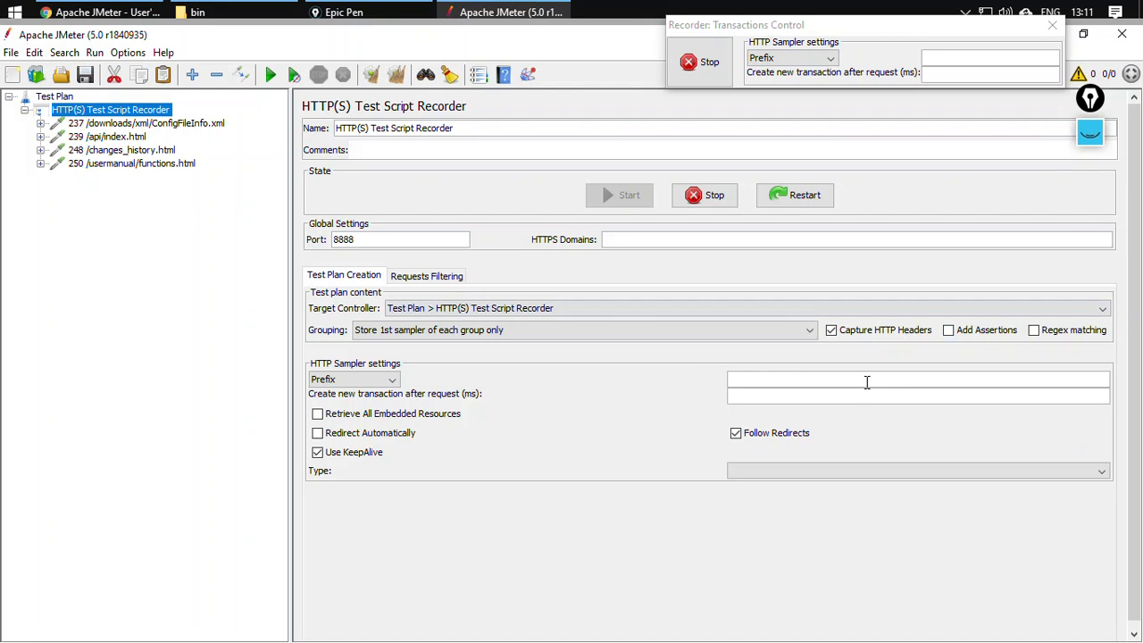
{"action": "type", "text": "Getting Started"}
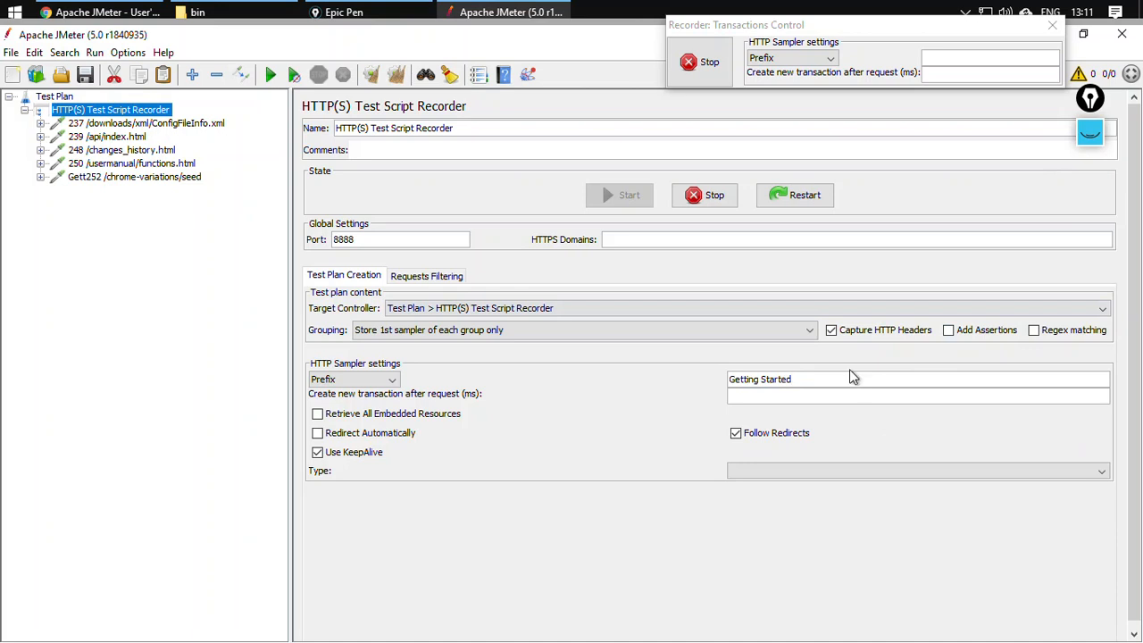
- Set the recorder's grouping to "Do not group samplers", and open the Get Started page in Chrome
{"action": "left_click", "coordinate": [415, 330]}
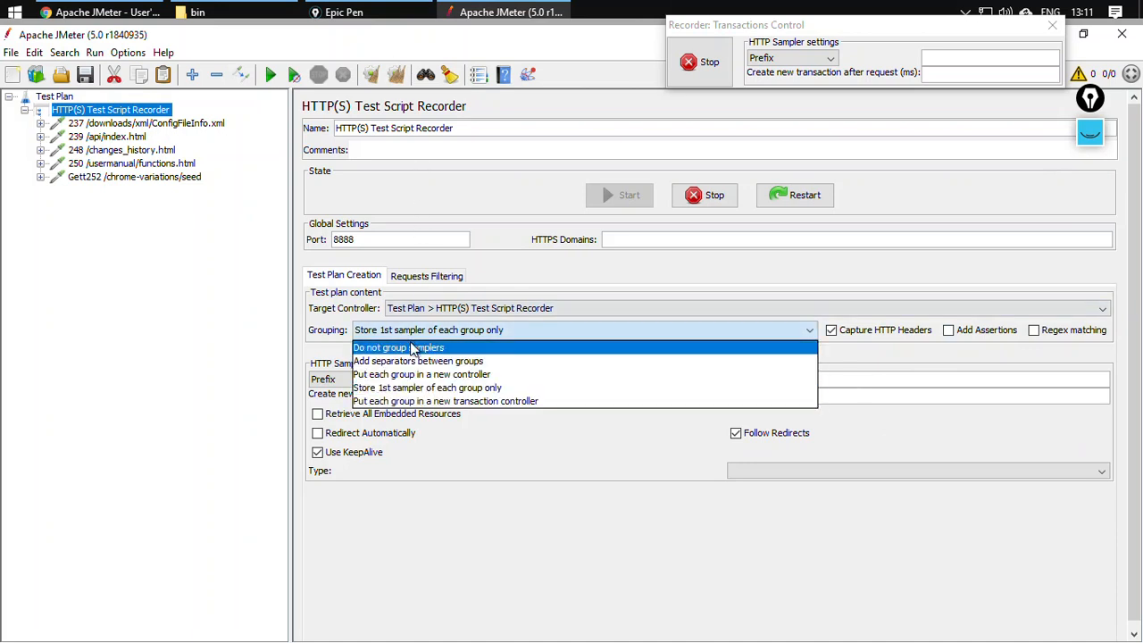
{"action": "left_click", "coordinate": [414, 348]}
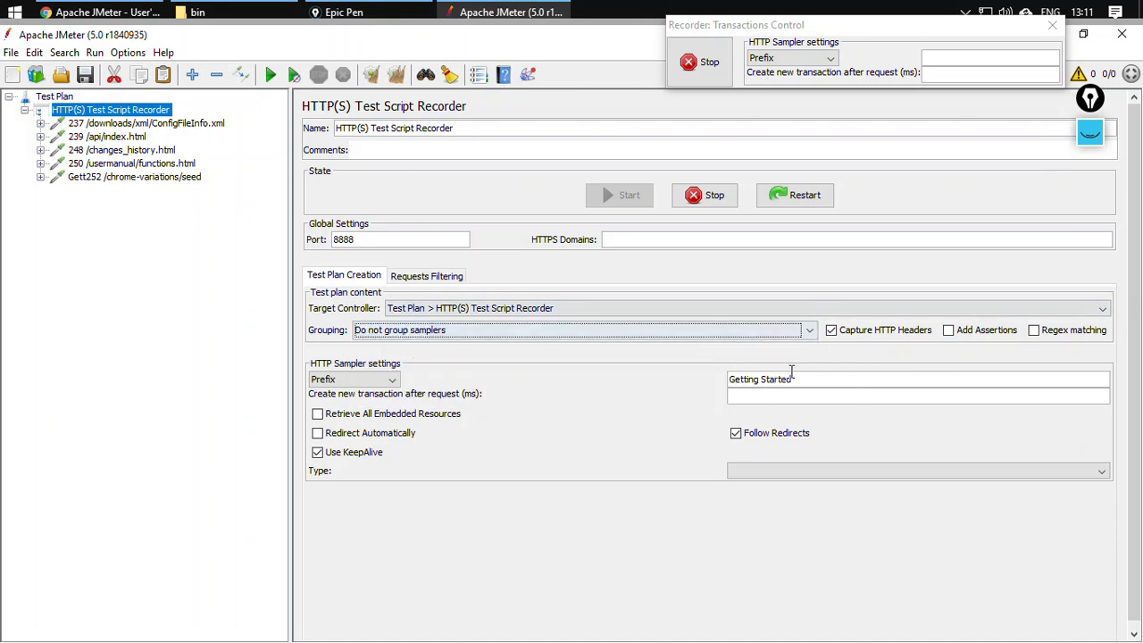
{"action": "left_click", "coordinate": [121, 15]}
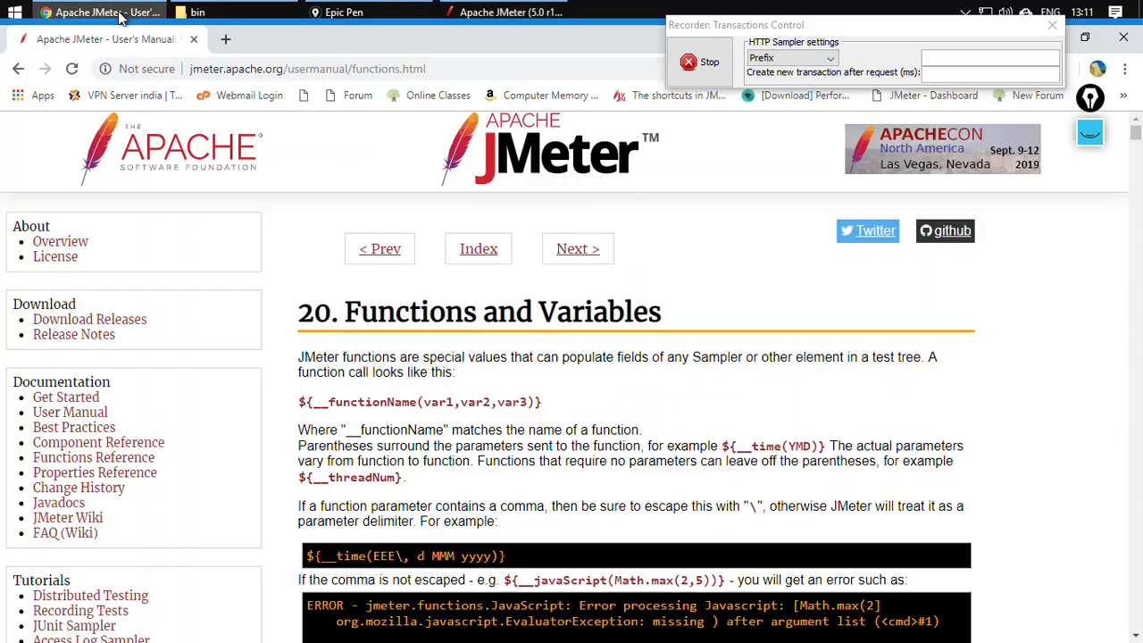
{"action": "left_click", "coordinate": [70, 400]}
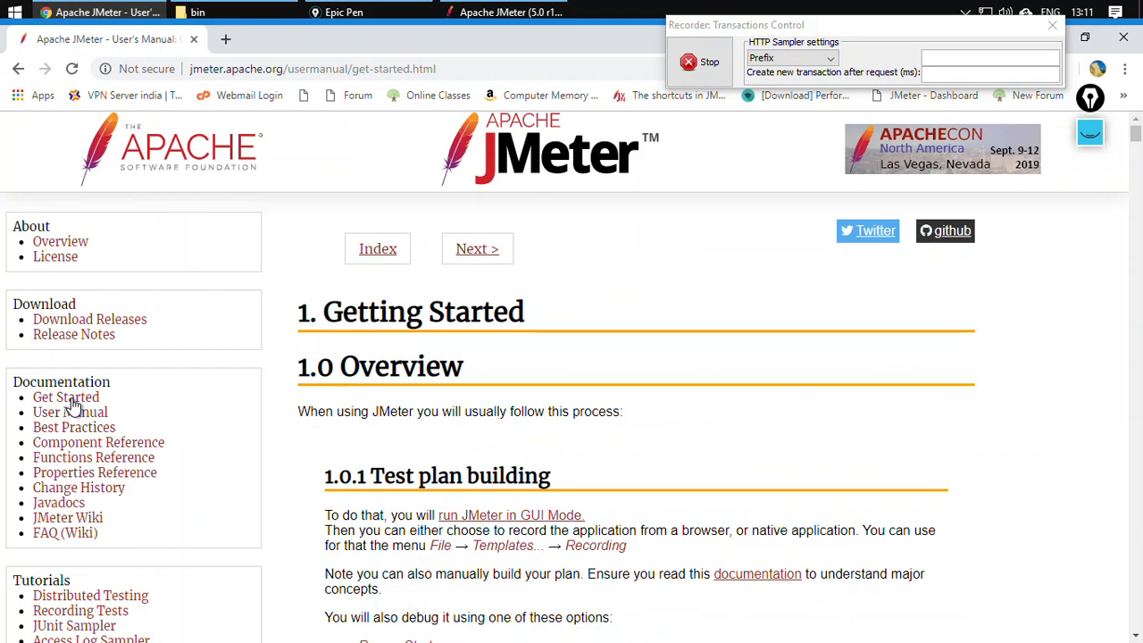
- Reload the Get Started page in Chrome, and check the recorded /usermanual/get-started.html request in JMeter
{"action": "left_click", "coordinate": [505, 12]}
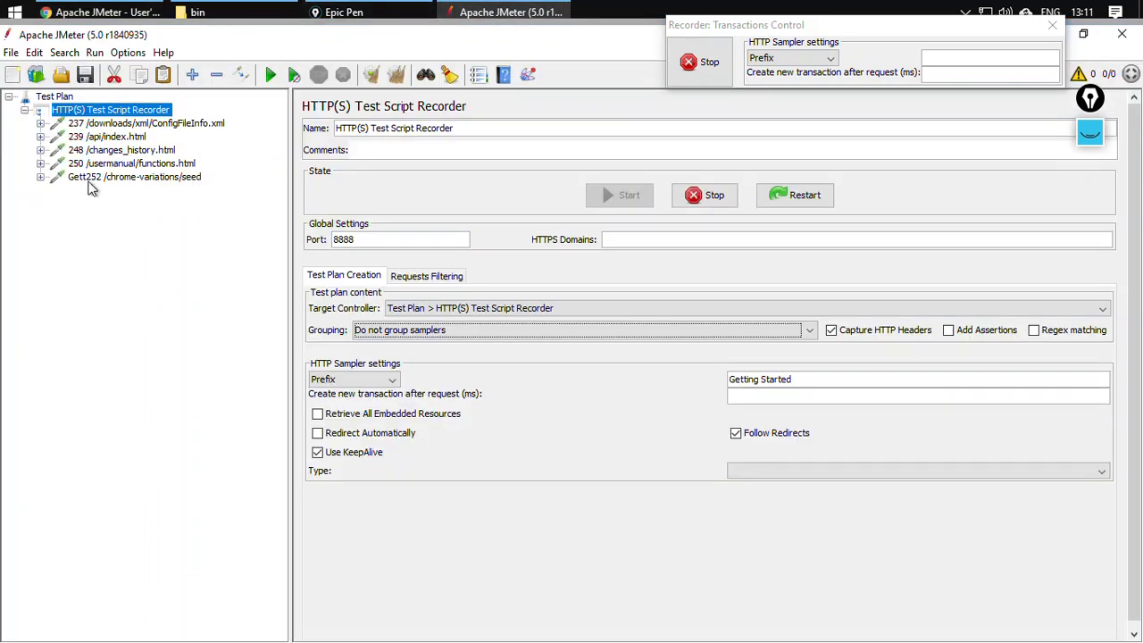
{"action": "left_click", "coordinate": [90, 16]}
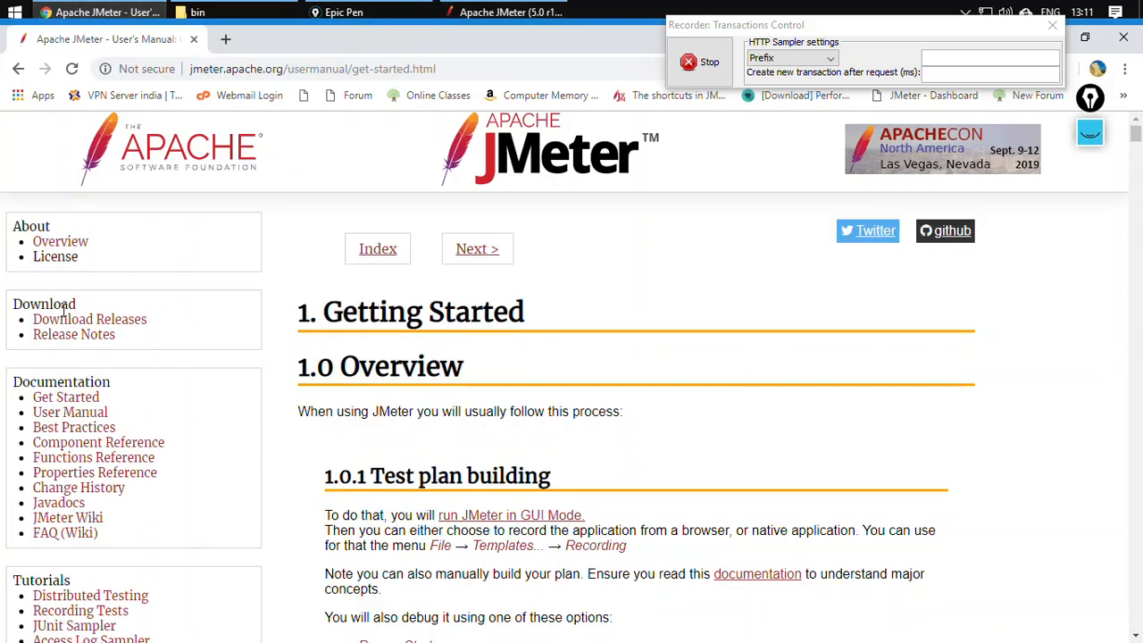
{"action": "left_click", "coordinate": [73, 69]}
{"action": "left_click", "coordinate": [505, 11]}
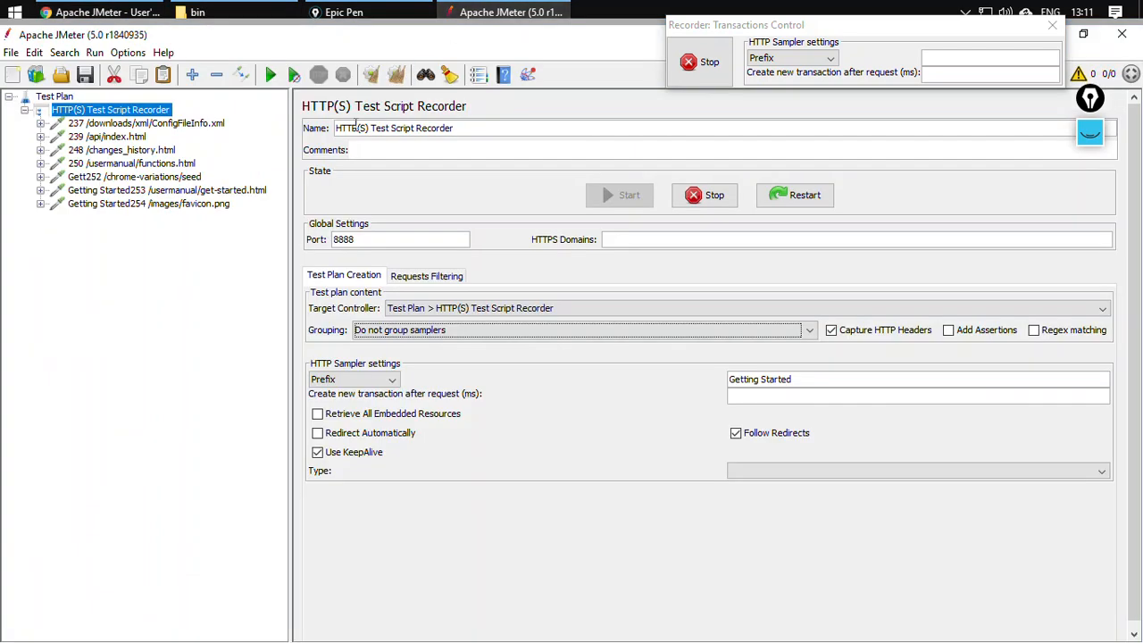
{"action": "left_click", "coordinate": [109, 204]}
{"action": "left_click", "coordinate": [128, 193]}
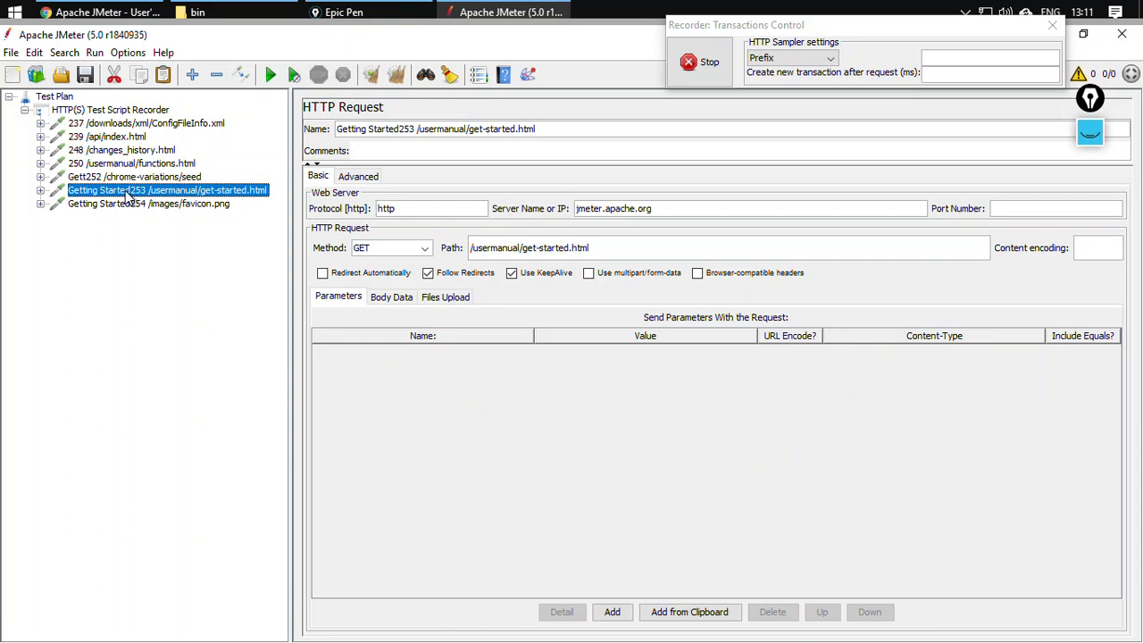
- Replace the recorder's HTTP sampler name prefix with "Downloads"
{"action": "left_click", "coordinate": [101, 110]}
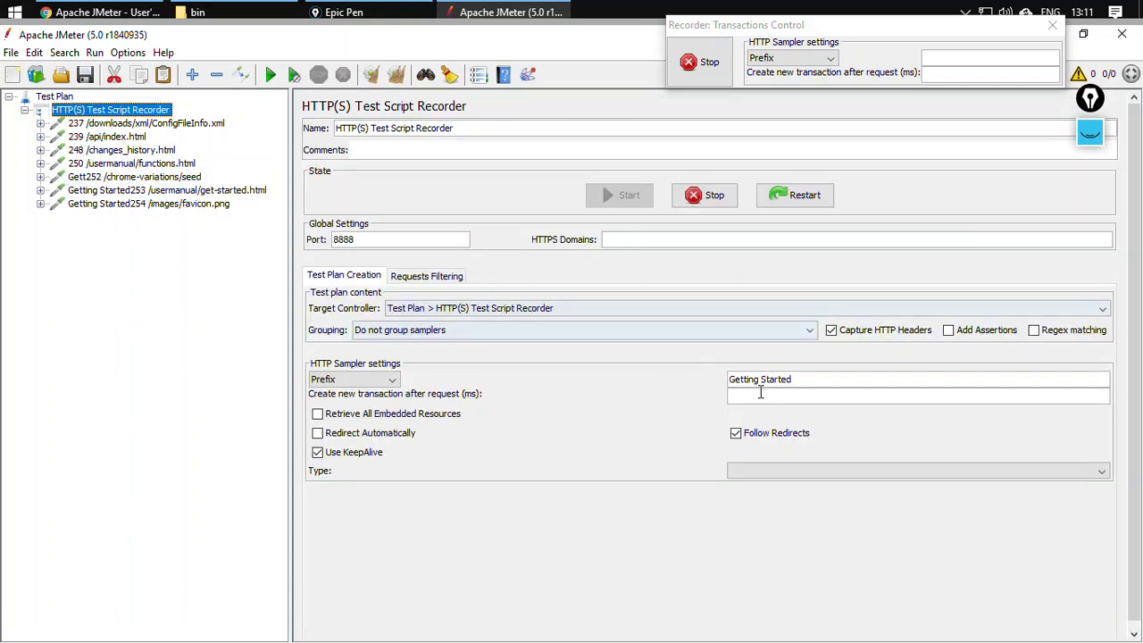
{"action": "left_click_drag", "start_coordinate": [822, 380], "coordinate": [573, 354]}
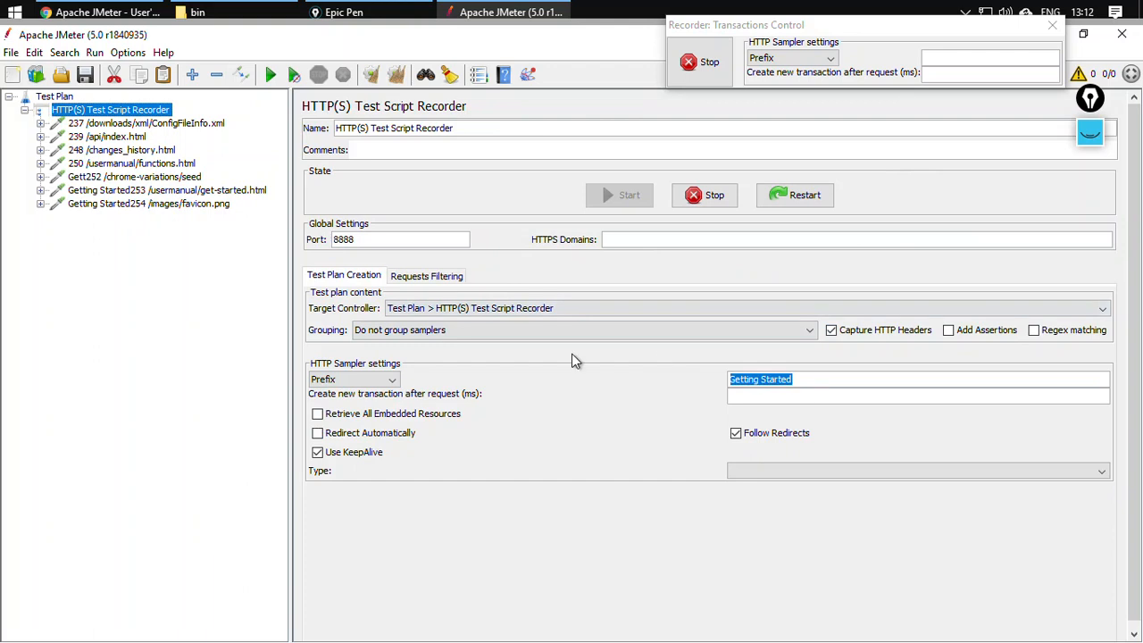
{"action": "key", "text": "BackSpace"}
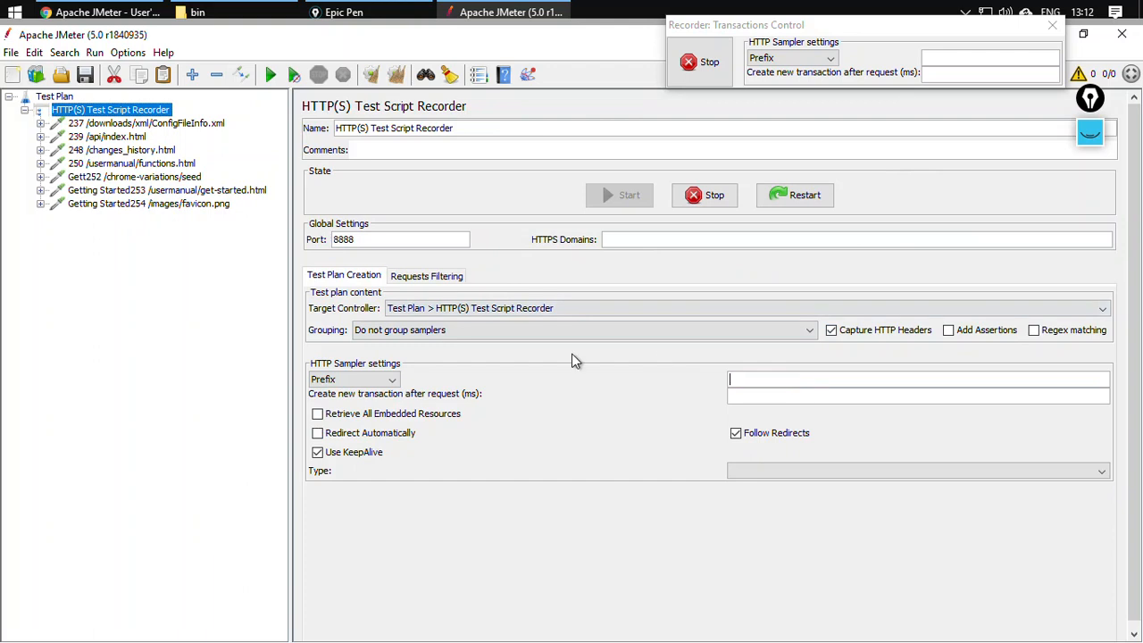
{"action": "type", "text": "Downloads"}
- Open and reload the Download Releases page in Chrome, and return to JMeter to check the recorded requests
{"action": "left_click", "coordinate": [102, 12]}
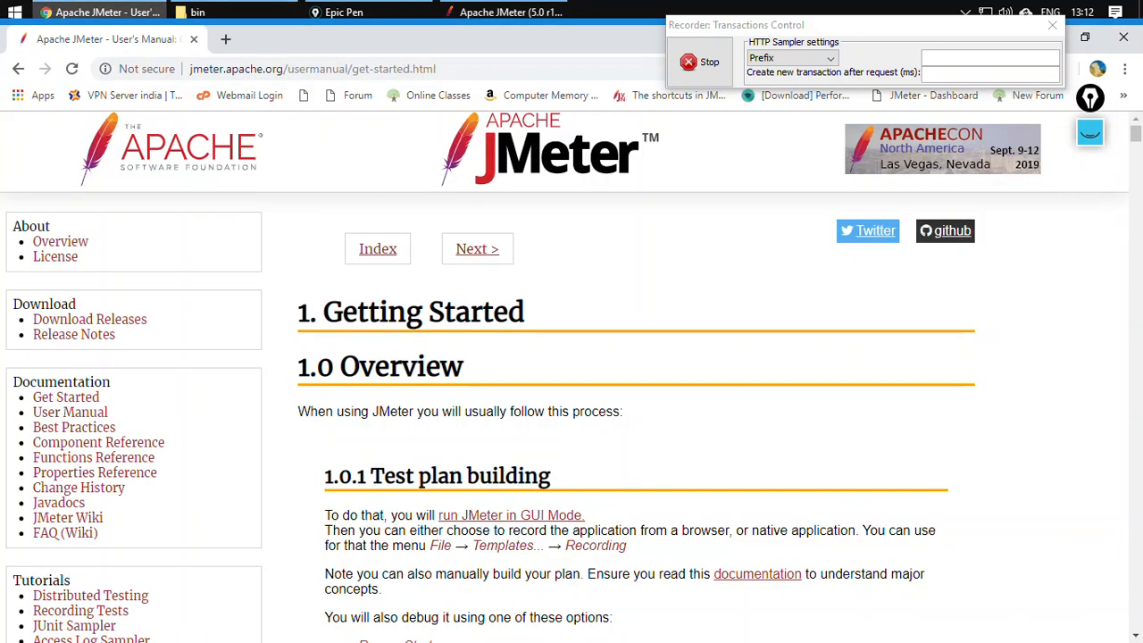
{"action": "left_click", "coordinate": [98, 320]}
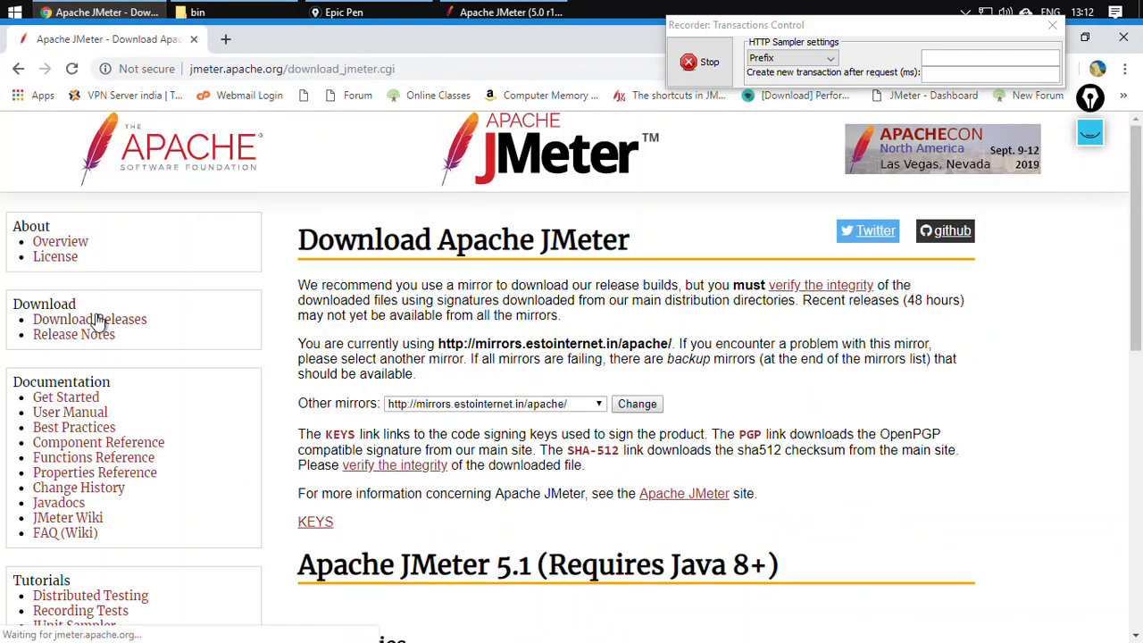
{"action": "left_click", "coordinate": [73, 69]}
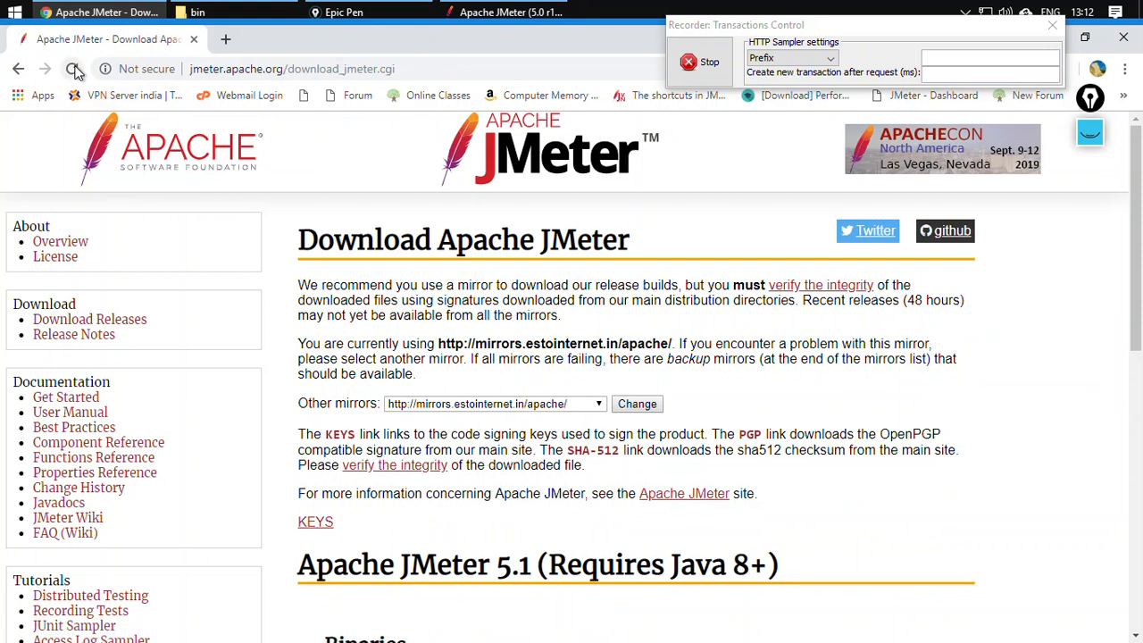
{"action": "left_click", "coordinate": [509, 13]}
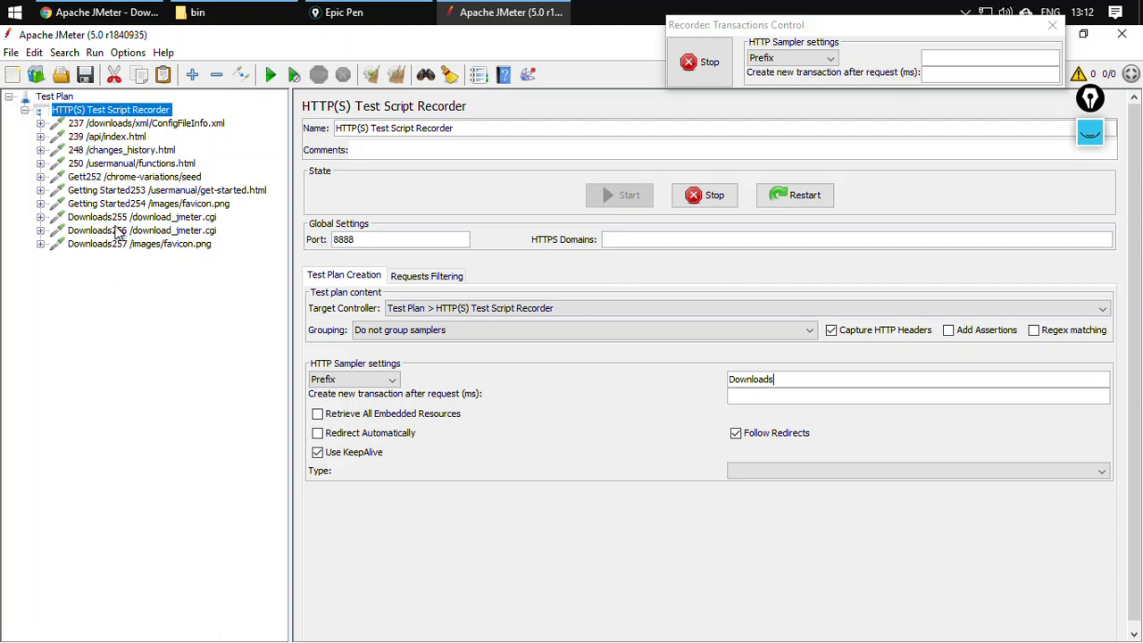
- Record the Component Reference page by opening it in Chrome, and return to JMeter
{"action": "left_click", "coordinate": [98, 13]}
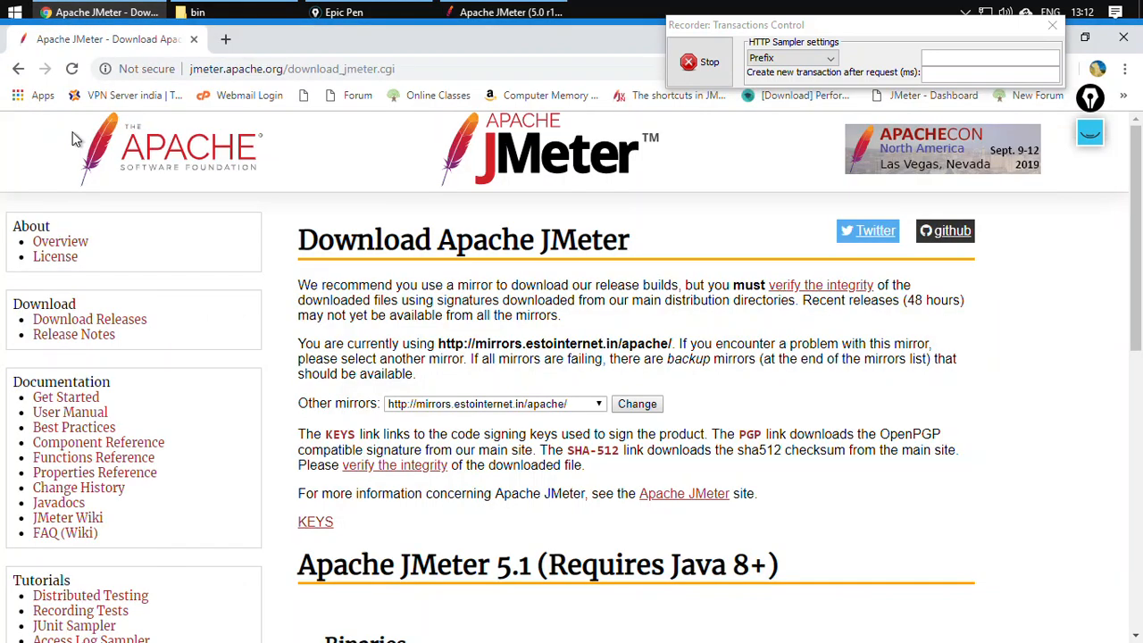
{"action": "left_click", "coordinate": [73, 450]}
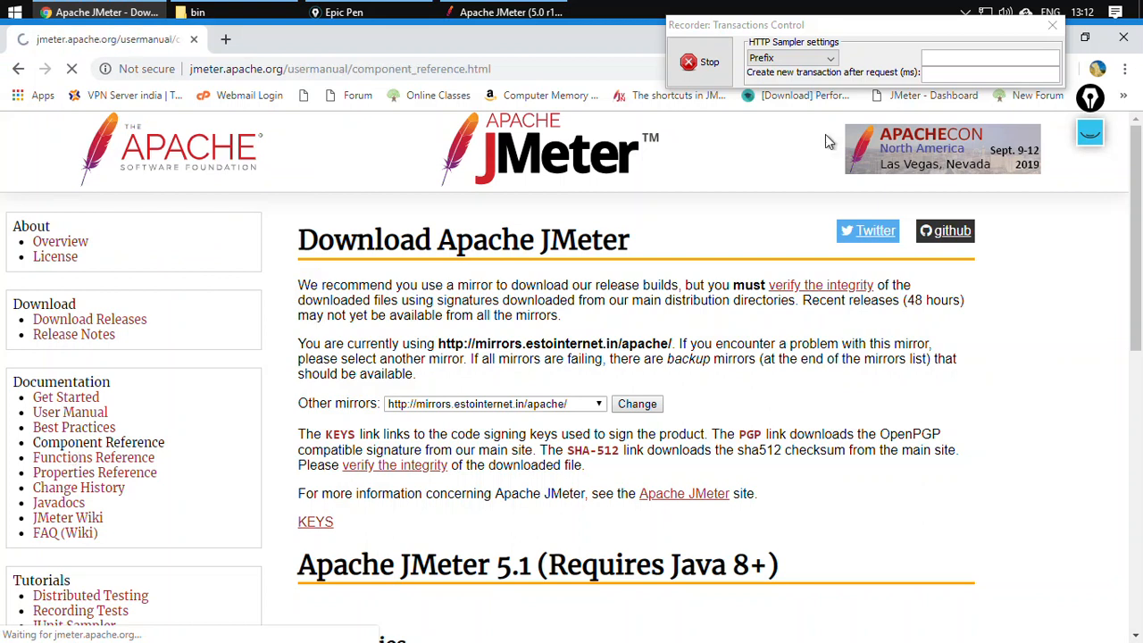
{"action": "left_click", "coordinate": [507, 12]}
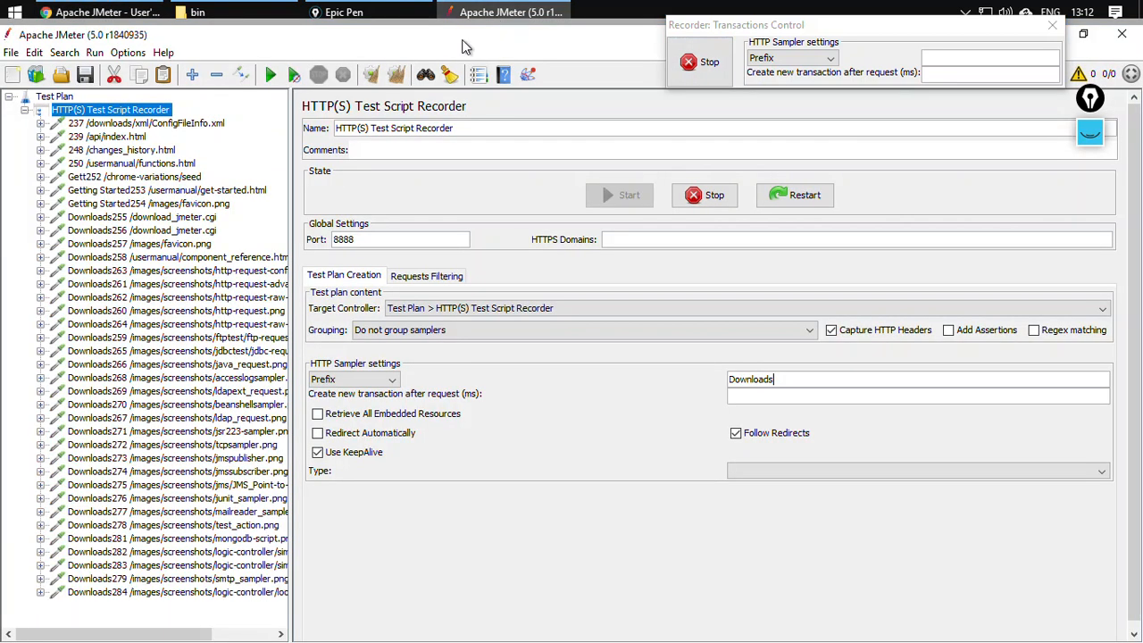
- Look through the recorded Component Reference image requests, and check the basic and advanced settings of the example1b.png request
{"action": "scroll", "coordinate": [93, 314], "scroll_direction": "down", "scroll_amount": 5}
{"action": "scroll", "coordinate": [93, 312], "scroll_direction": "down", "scroll_amount": 7}
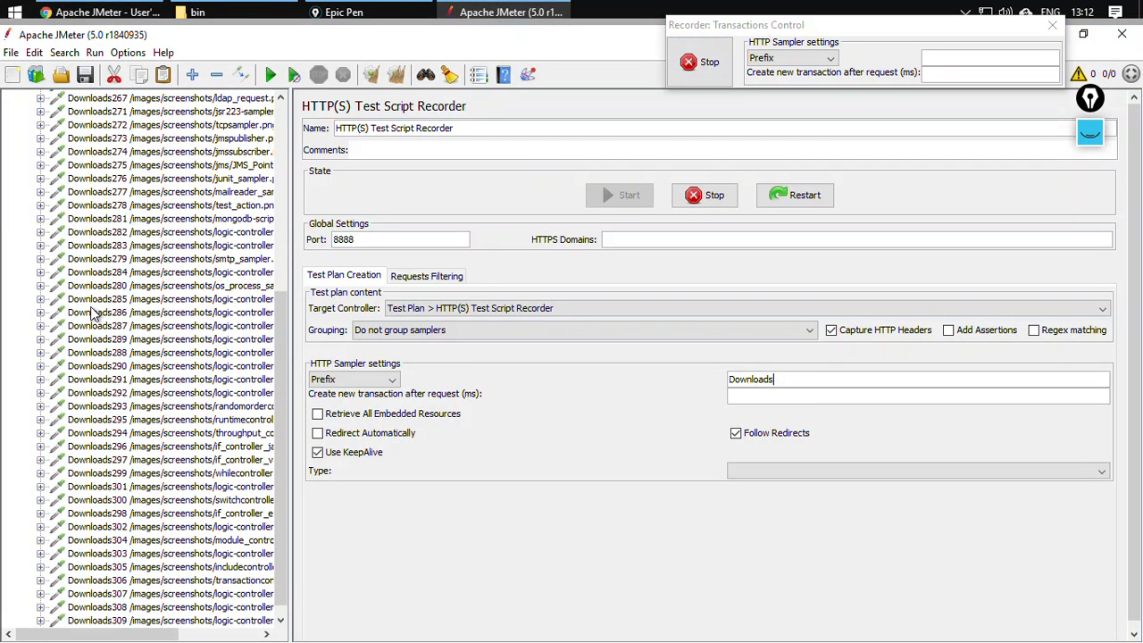
{"action": "scroll", "coordinate": [98, 314], "scroll_direction": "down", "scroll_amount": 10}
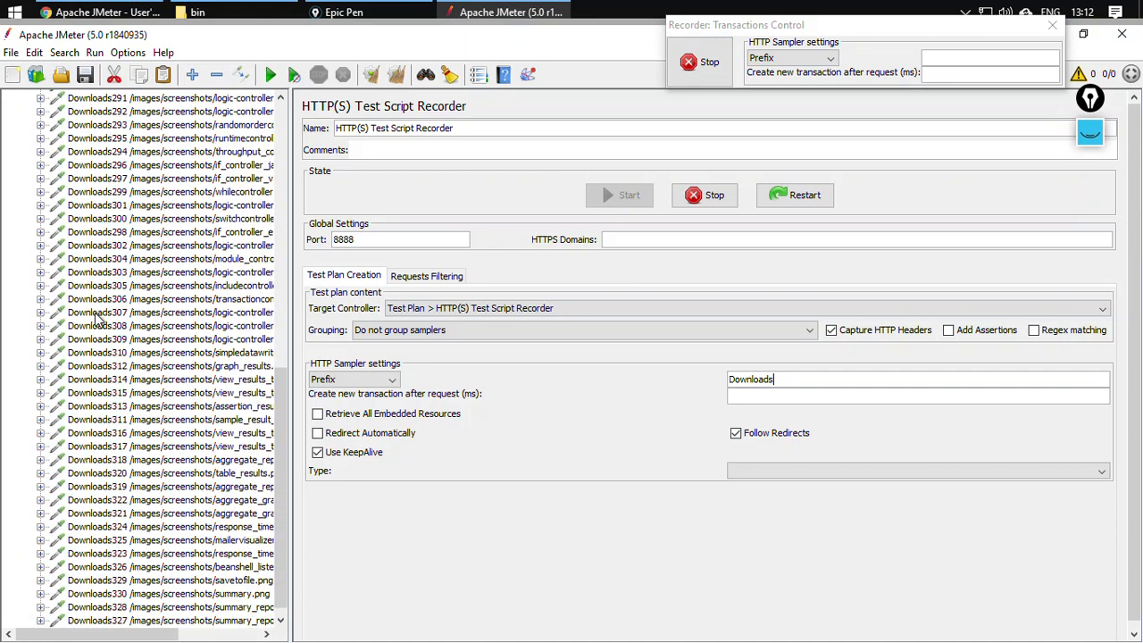
{"action": "scroll", "coordinate": [98, 329], "scroll_direction": "down", "scroll_amount": 3}
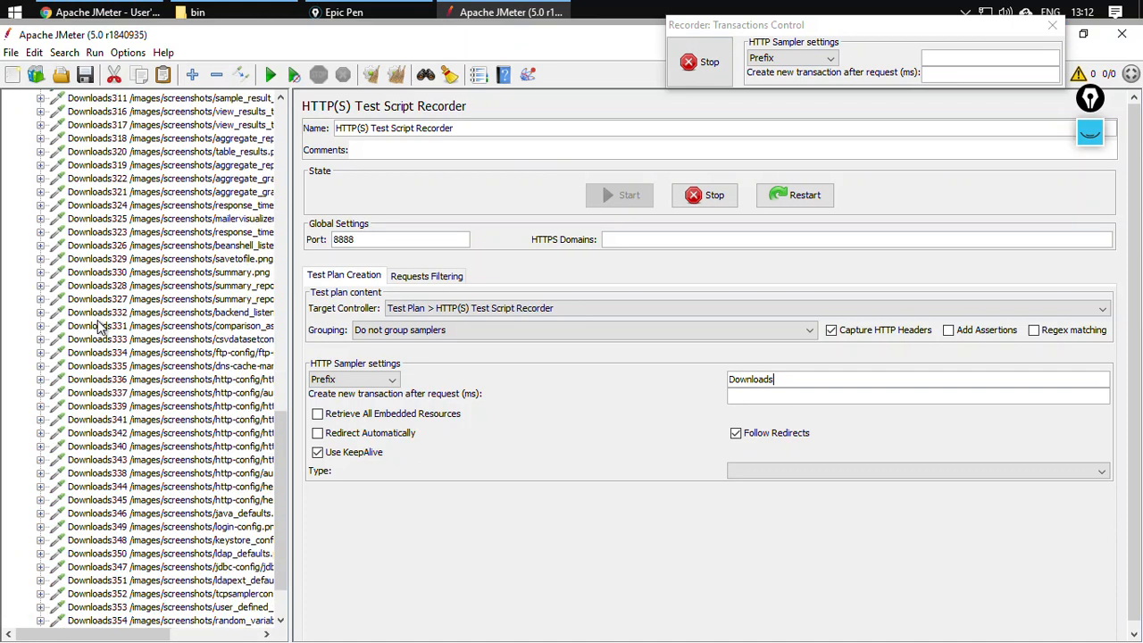
{"action": "scroll", "coordinate": [134, 370], "scroll_direction": "down", "scroll_amount": 10}
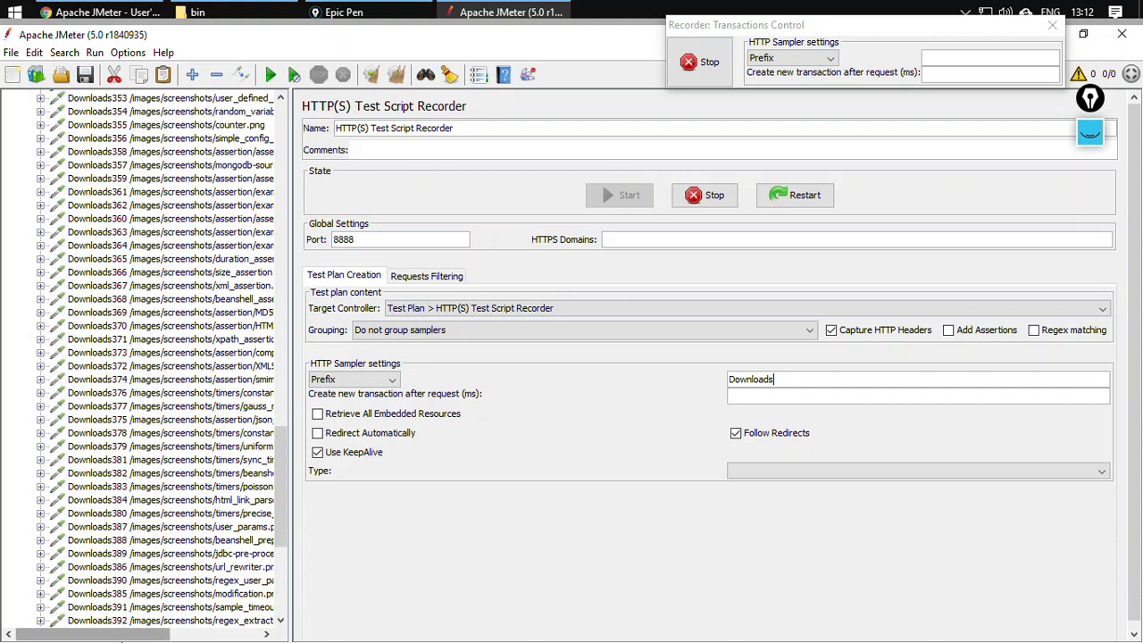
{"action": "left_click_drag", "start_coordinate": [128, 639], "coordinate": [199, 638]}
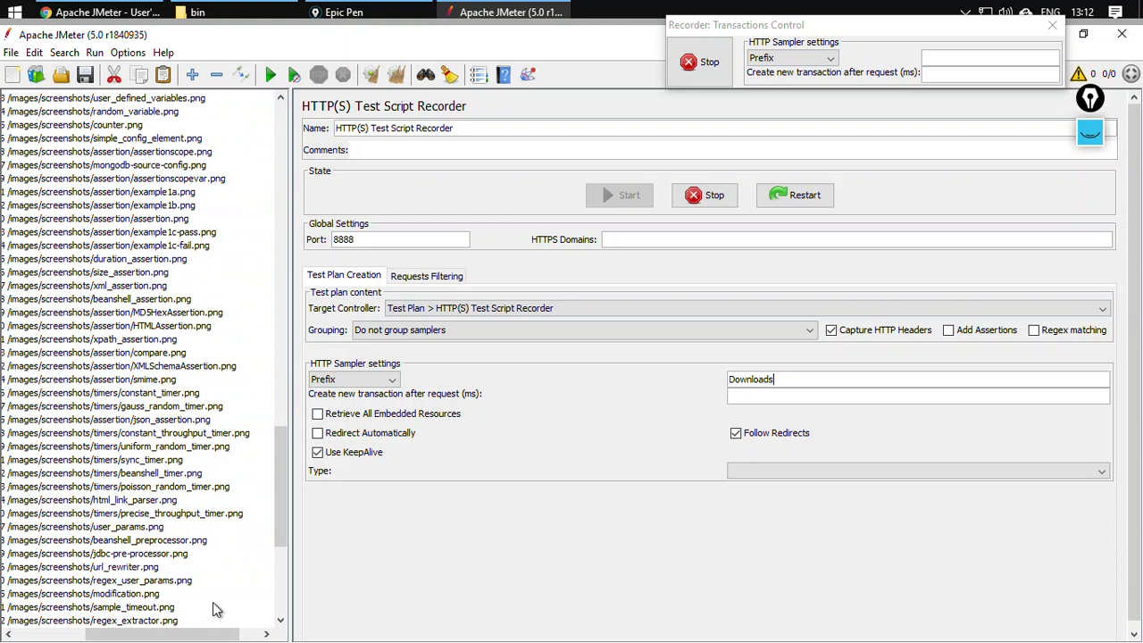
{"action": "left_click", "coordinate": [189, 208]}
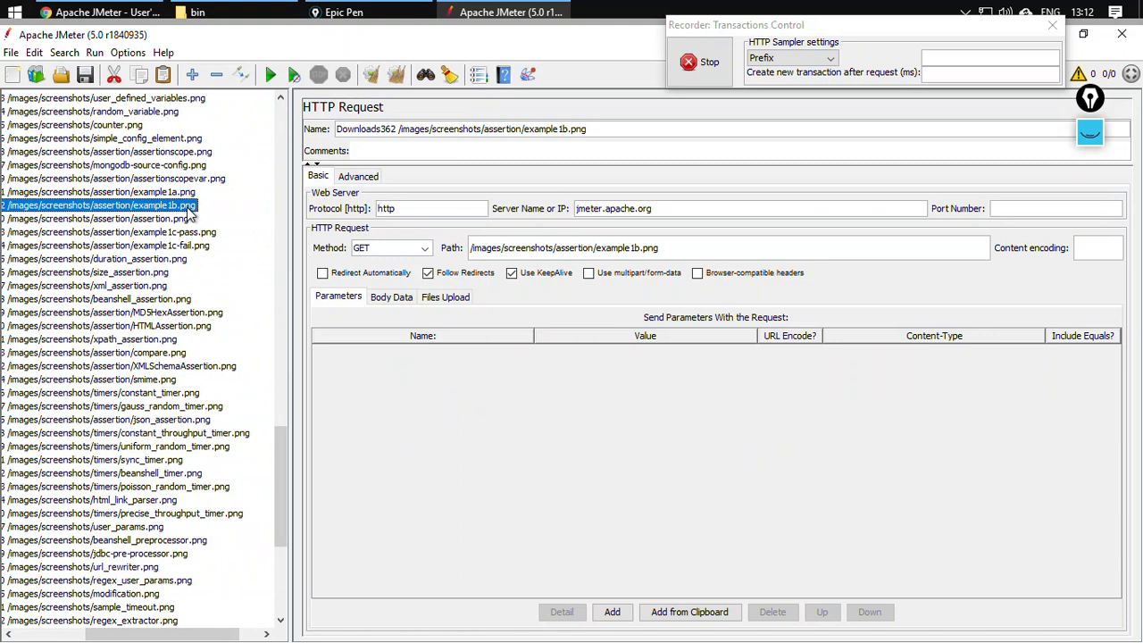
{"action": "left_click", "coordinate": [376, 179]}
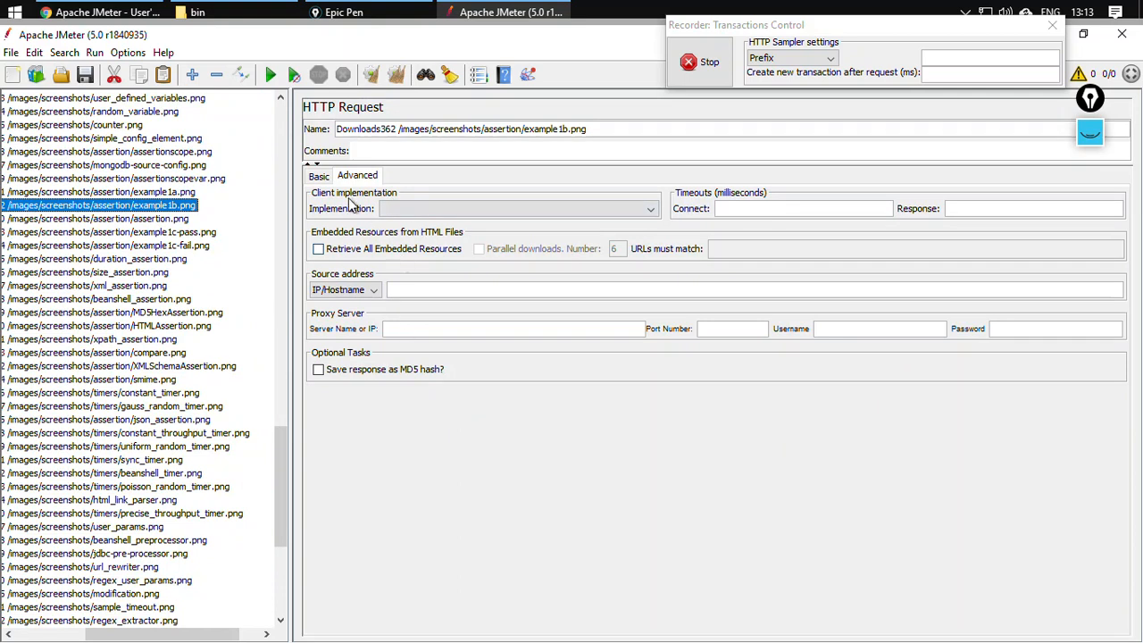
{"action": "left_click", "coordinate": [319, 177]}
- In the HTTP(S) Test Script Recorder's requests filtering, add the suggested excludes to the URL patterns to exclude
{"action": "scroll", "coordinate": [195, 234], "scroll_direction": "up", "scroll_amount": 9}
{"action": "scroll", "coordinate": [205, 290], "scroll_direction": "up", "scroll_amount": 20}
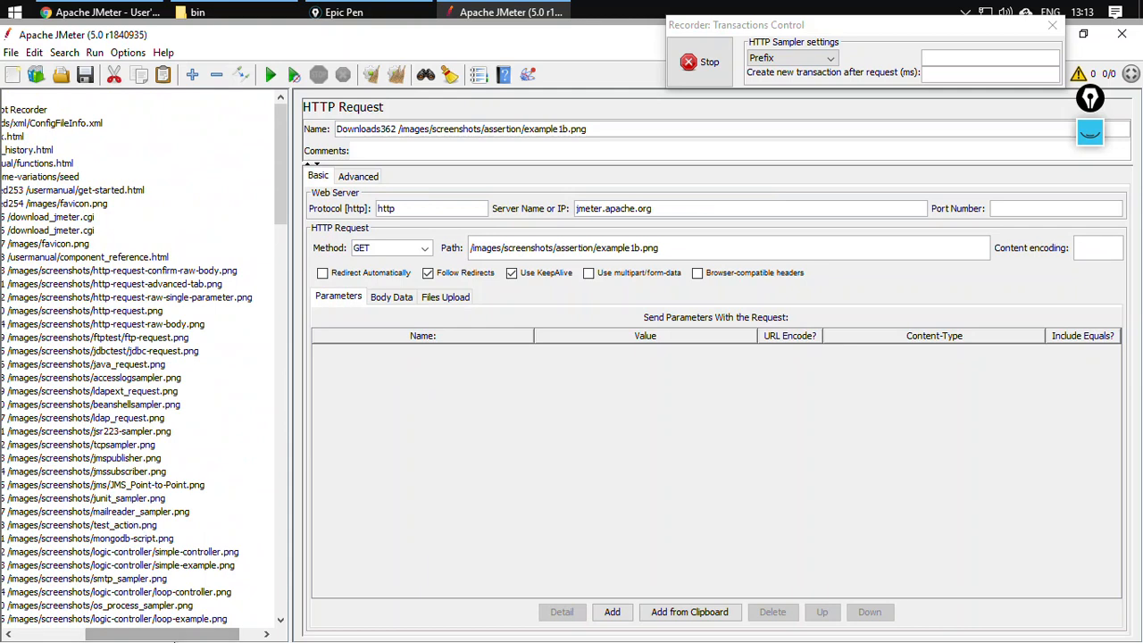
{"action": "left_click_drag", "start_coordinate": [190, 634], "coordinate": [120, 634]}
{"action": "left_click", "coordinate": [112, 109]}
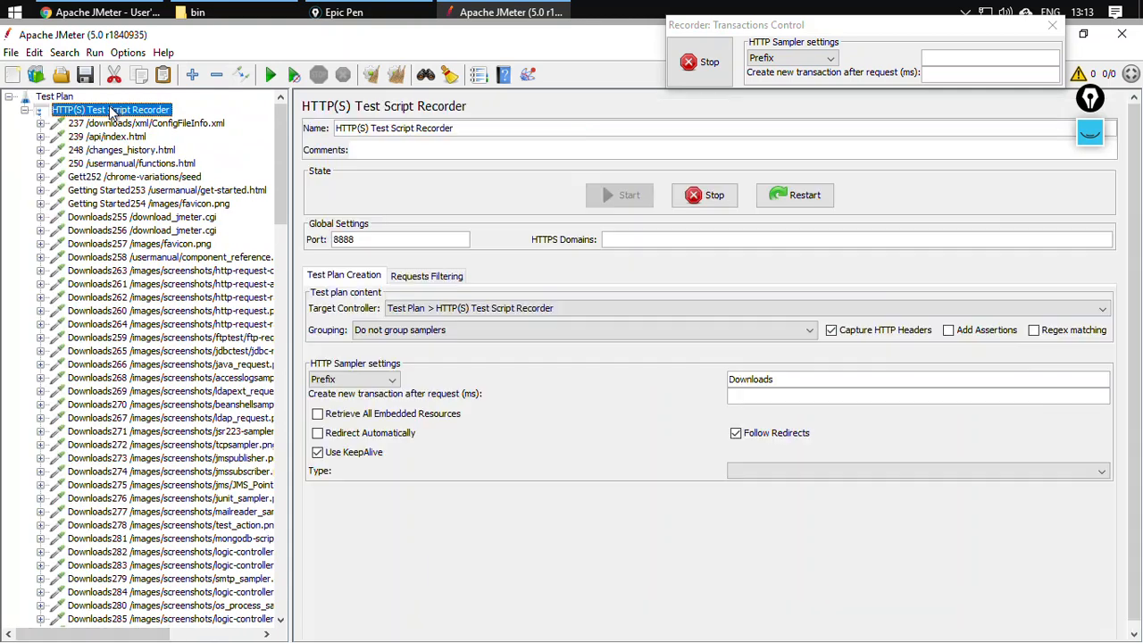
{"action": "left_click", "coordinate": [425, 278]}
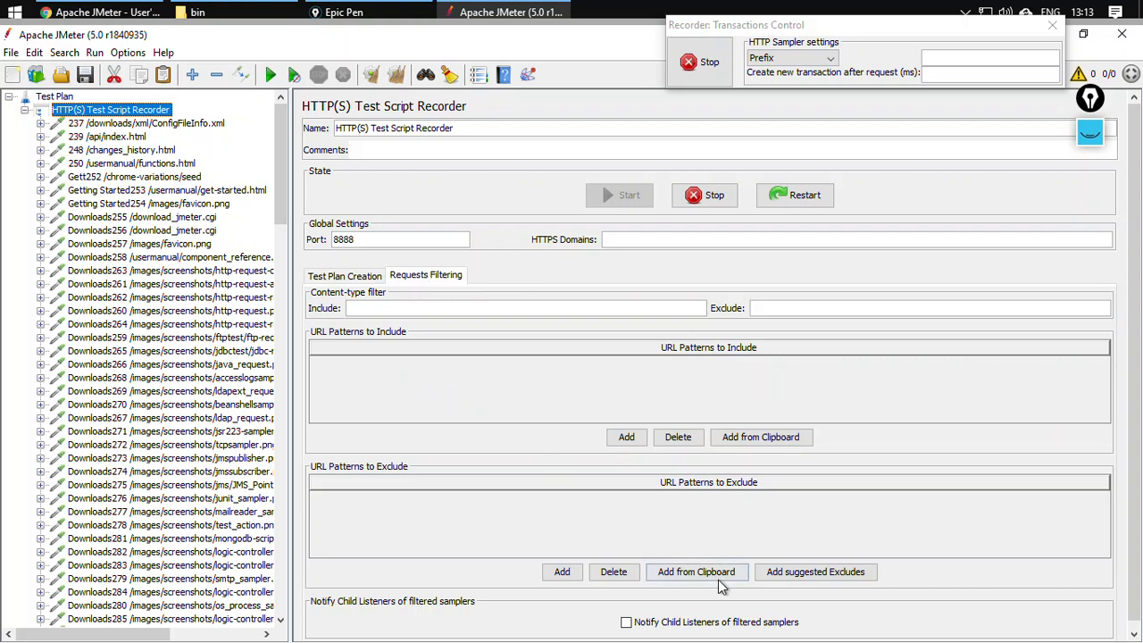
{"action": "left_click", "coordinate": [811, 576]}
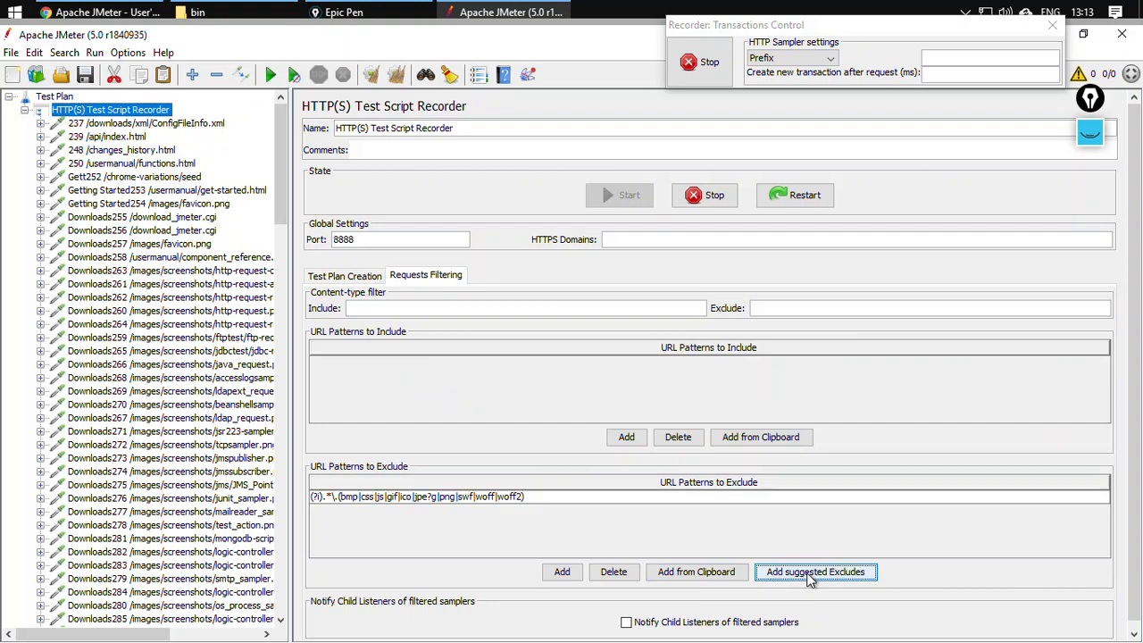
- Edit the suggested exclude pattern, adding "|t" after woff2 inside the parentheses
{"action": "left_click", "coordinate": [528, 502]}
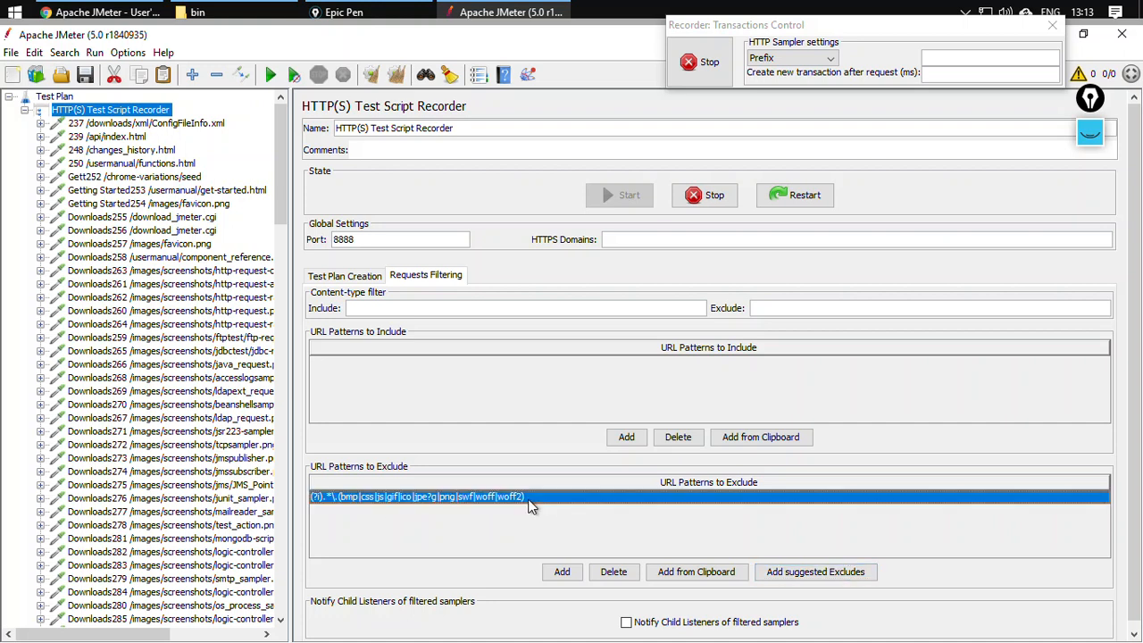
{"action": "double_click", "coordinate": [528, 499]}
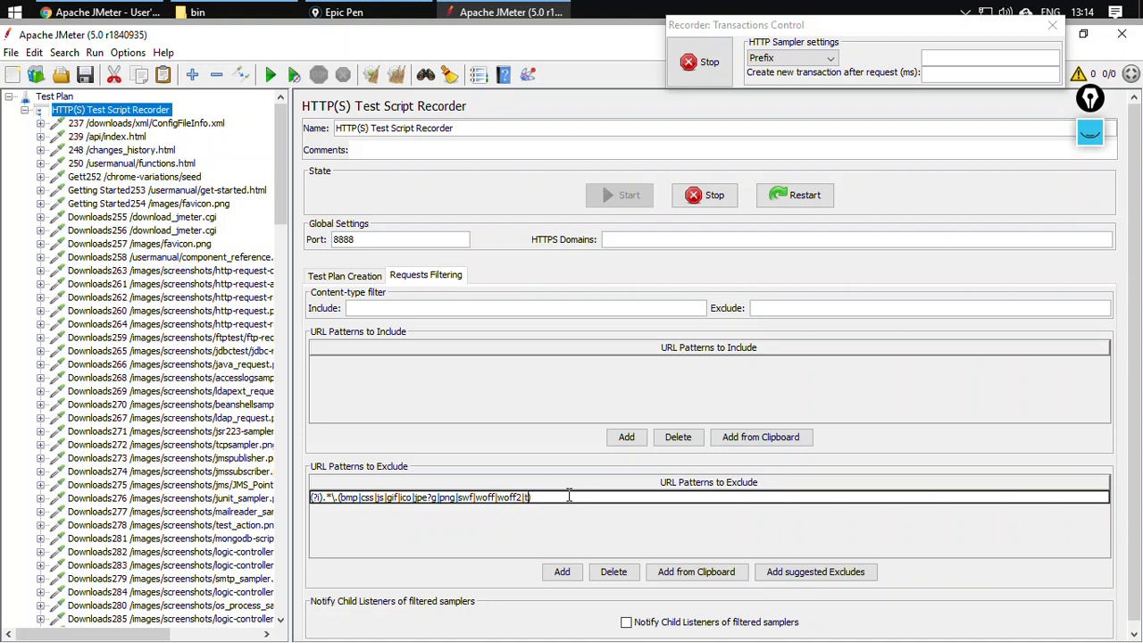
{"action": "type", "text": ")"}
{"action": "scroll", "coordinate": [263, 375], "scroll_direction": "down", "scroll_amount": 5}
{"action": "scroll", "coordinate": [252, 377], "scroll_direction": "up", "scroll_amount": 5}
- Return to the recorder's test plan creation settings and clear the HTTP sampler name prefix
{"action": "left_click", "coordinate": [315, 280]}
{"action": "left_click", "coordinate": [859, 382]}
{"action": "key", "text": "ctrl+a"}
{"action": "key", "text": "BackSpace"}
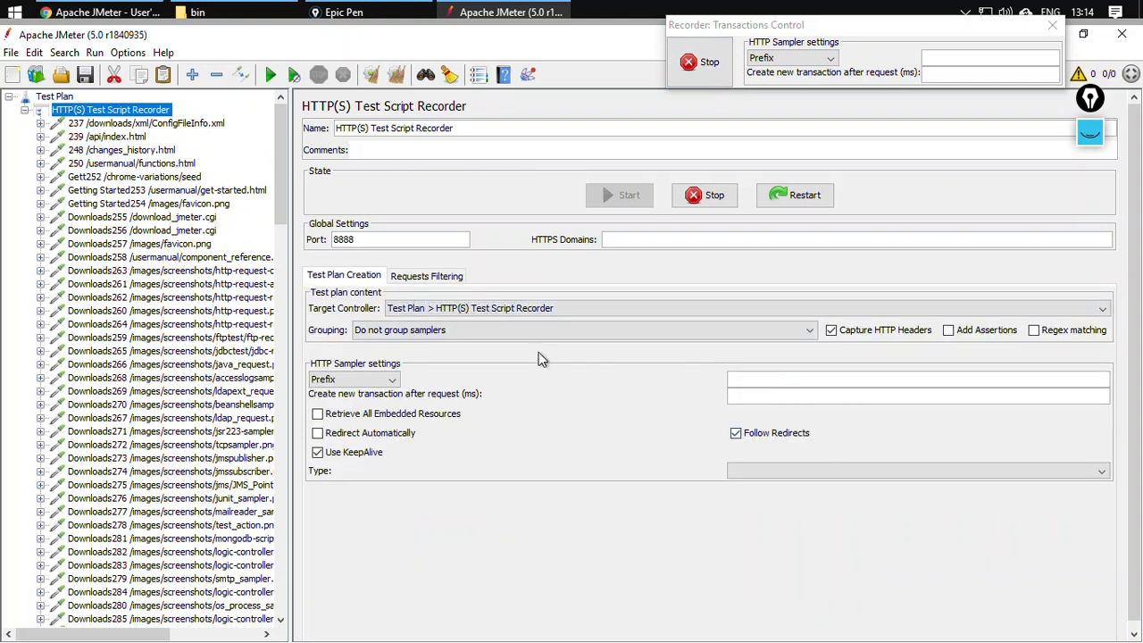
- Delete all the recorded requests under the HTTP(S) Test Script Recorder
{"action": "left_click", "coordinate": [96, 125]}
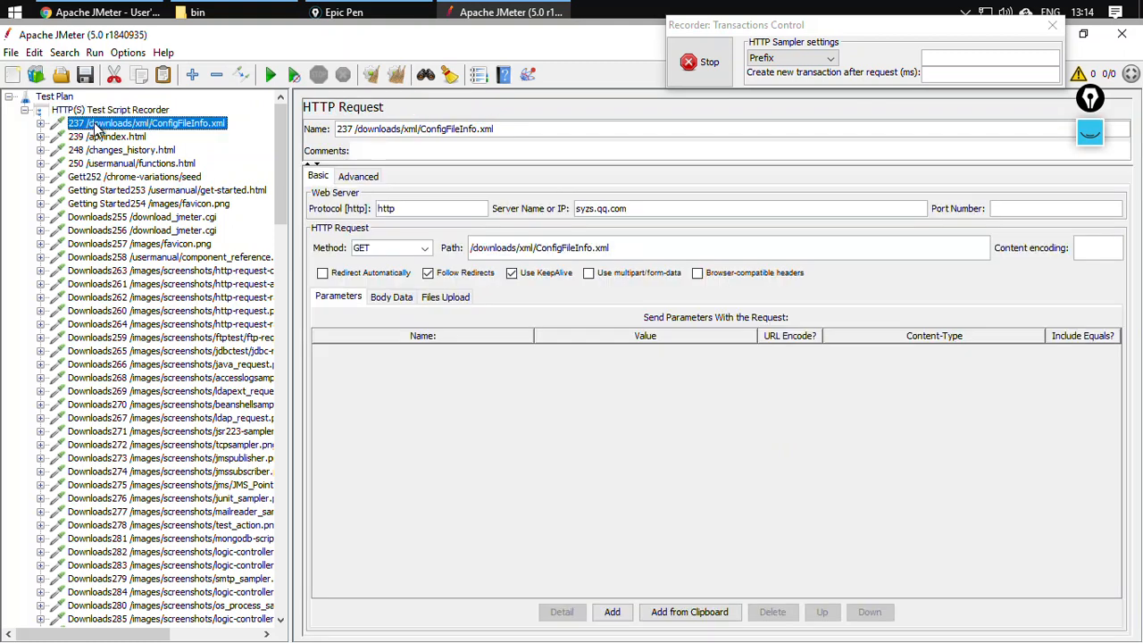
{"action": "key", "text": "shift+End"}
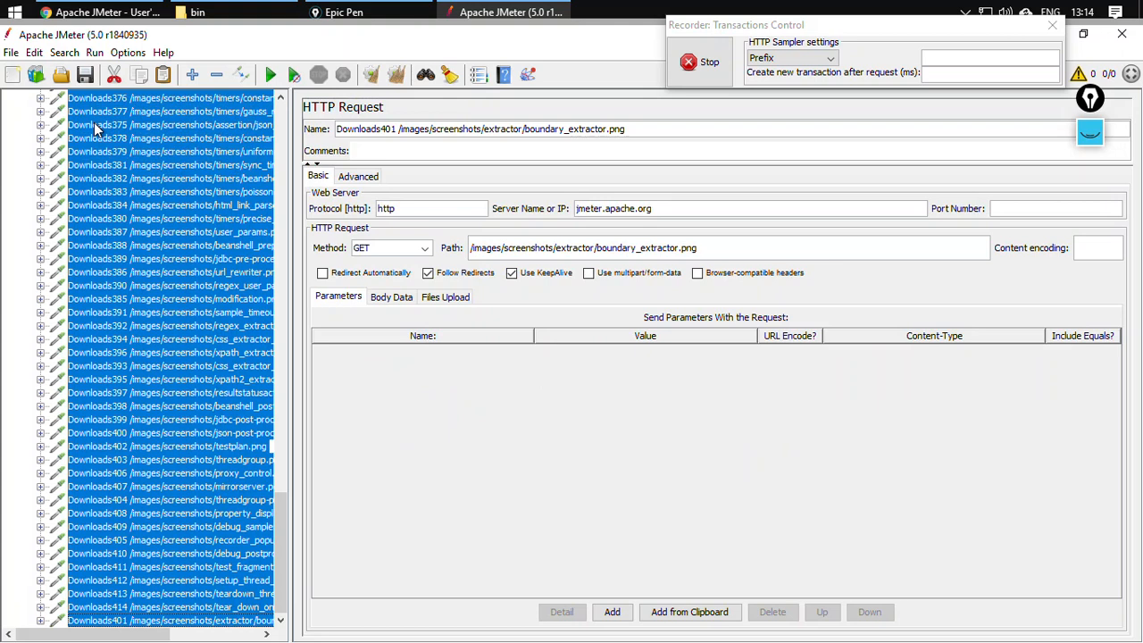
{"action": "key", "text": "Delete"}
{"action": "key", "text": "Return"}
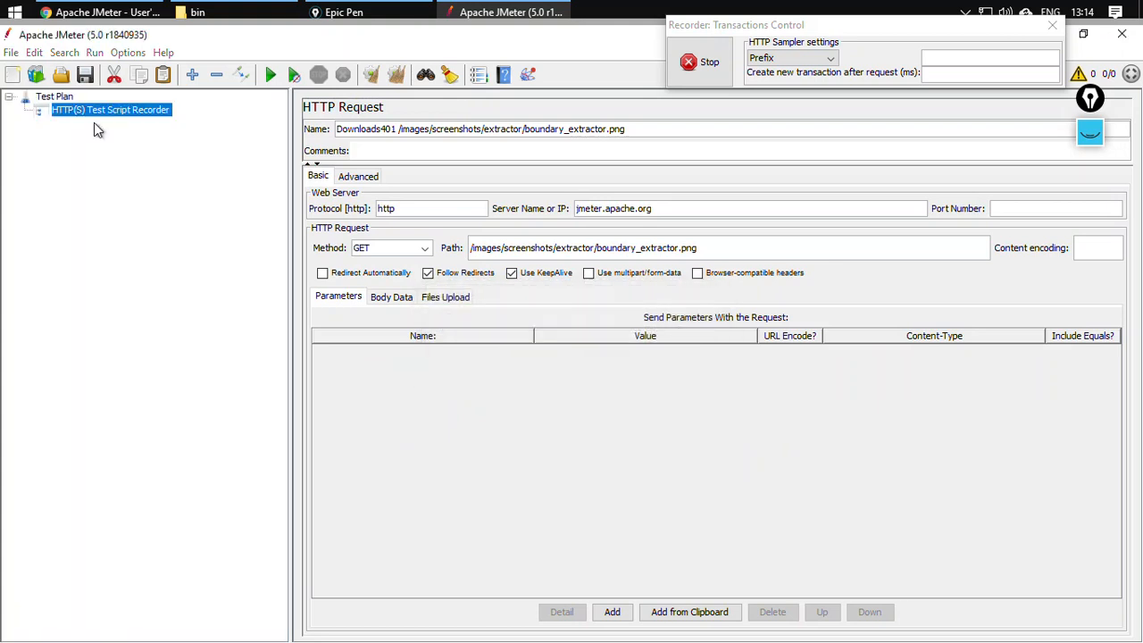
- Switch to Chrome to reload the JMeter component reference page, and inspect the request recorded for it in JMeter
{"action": "left_click", "coordinate": [79, 13]}
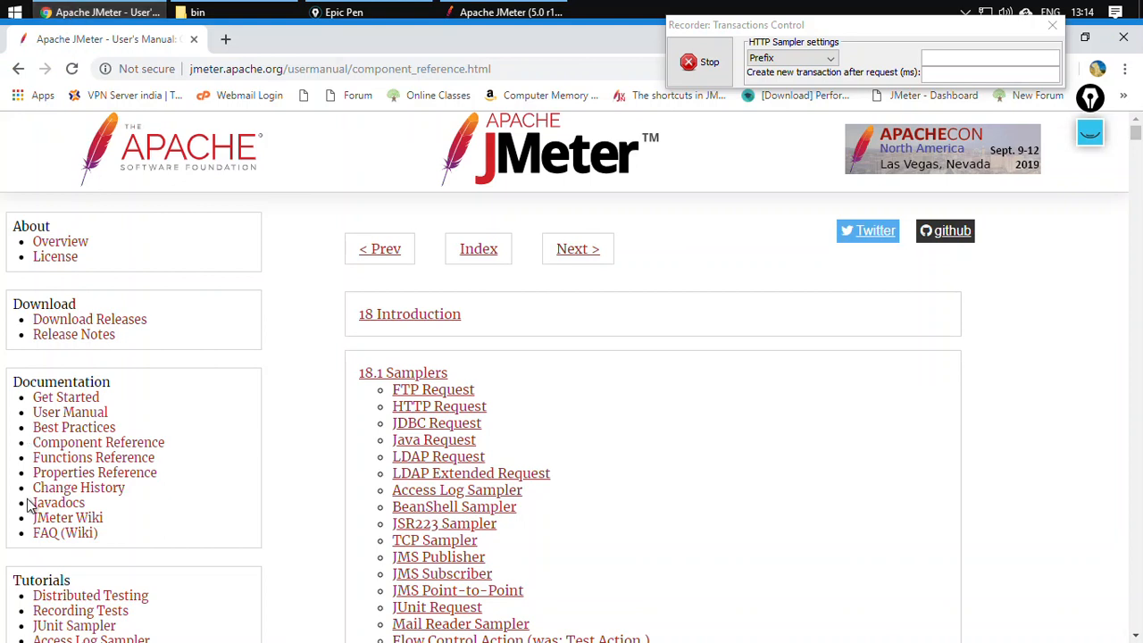
{"action": "left_click", "coordinate": [71, 70]}
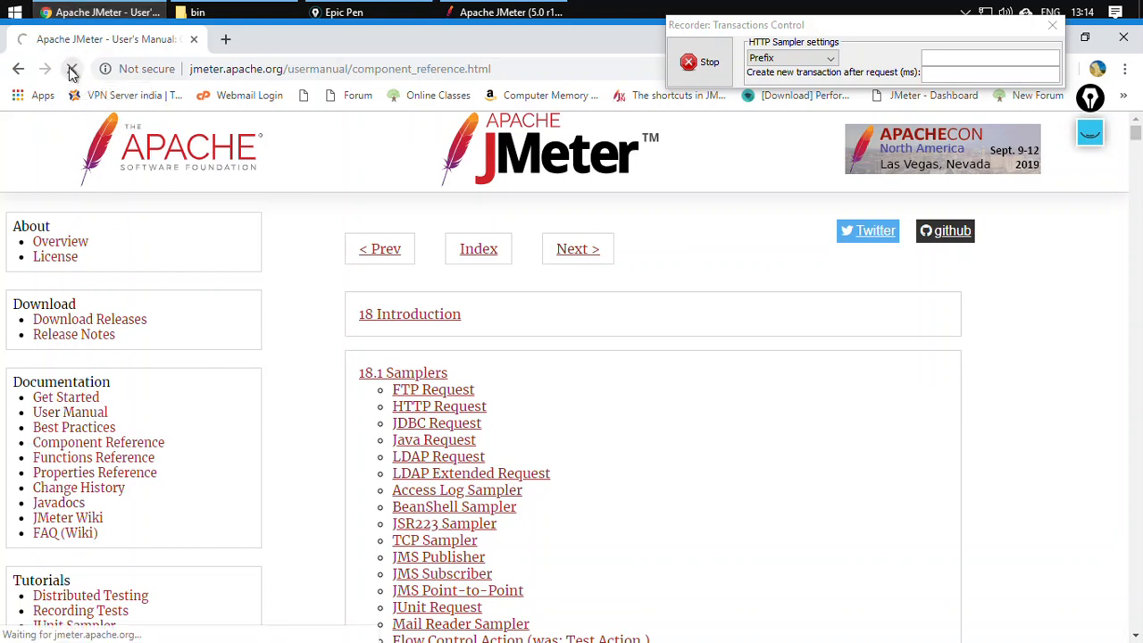
{"action": "left_click", "coordinate": [509, 12]}
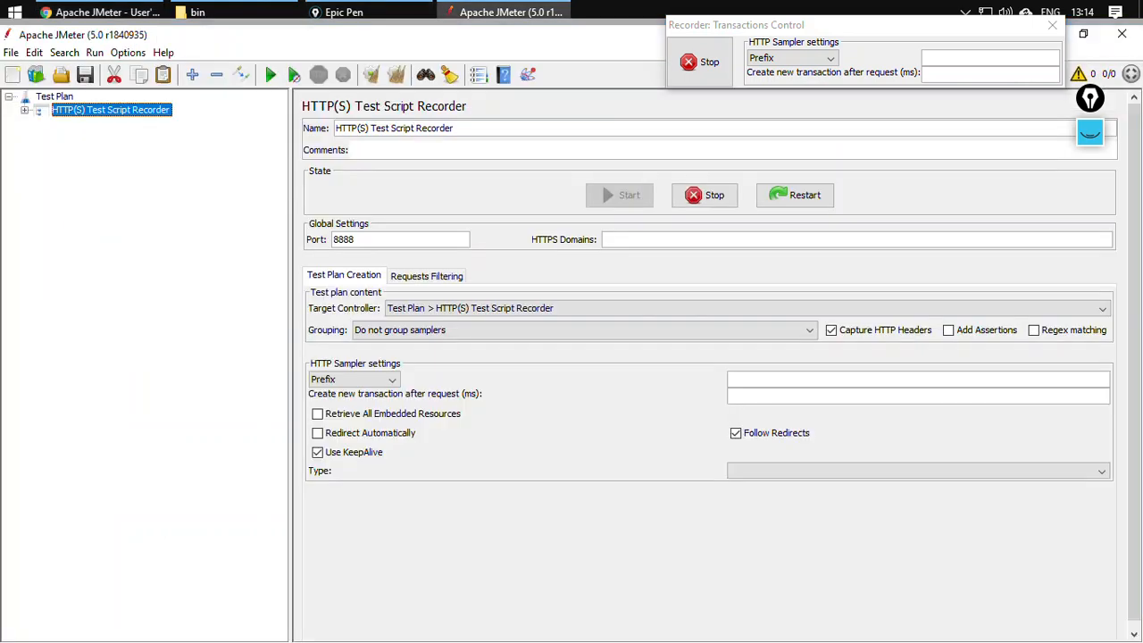
{"action": "left_click", "coordinate": [25, 110]}
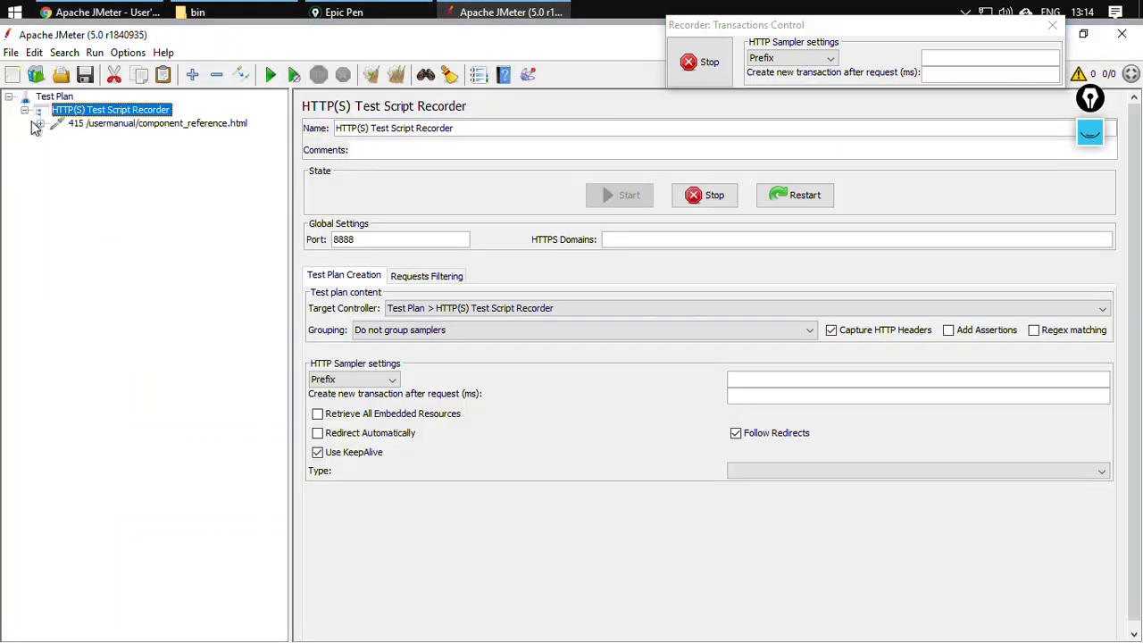
{"action": "left_click", "coordinate": [71, 124]}
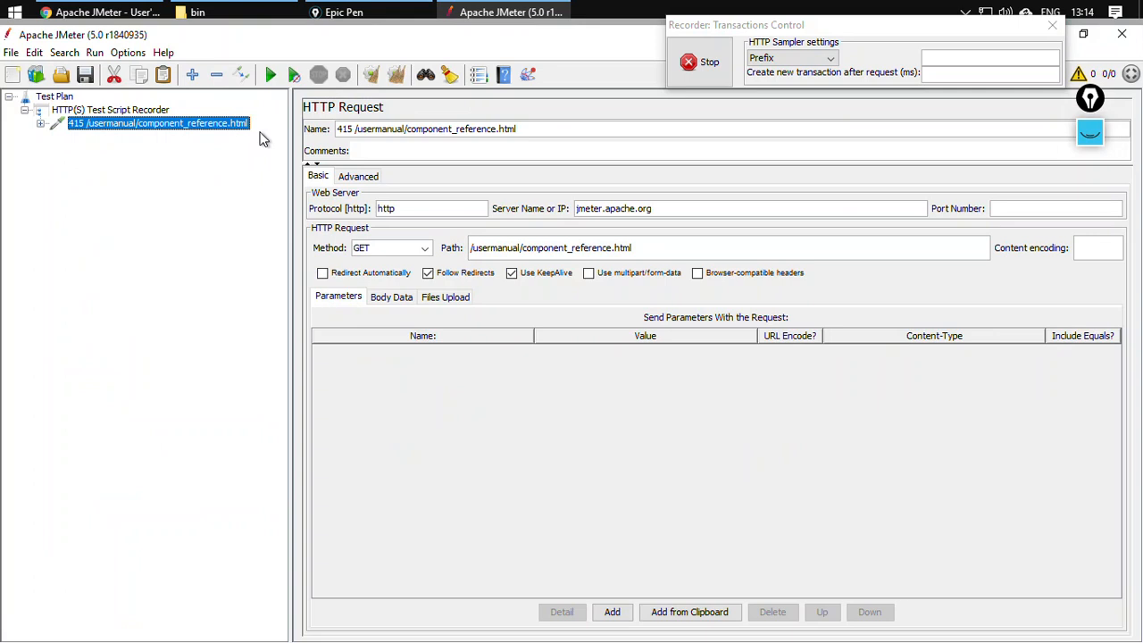
- Record the Change History page by opening and reloading it in Chrome, and return to JMeter to check the recorded requests
{"action": "left_click", "coordinate": [116, 11]}
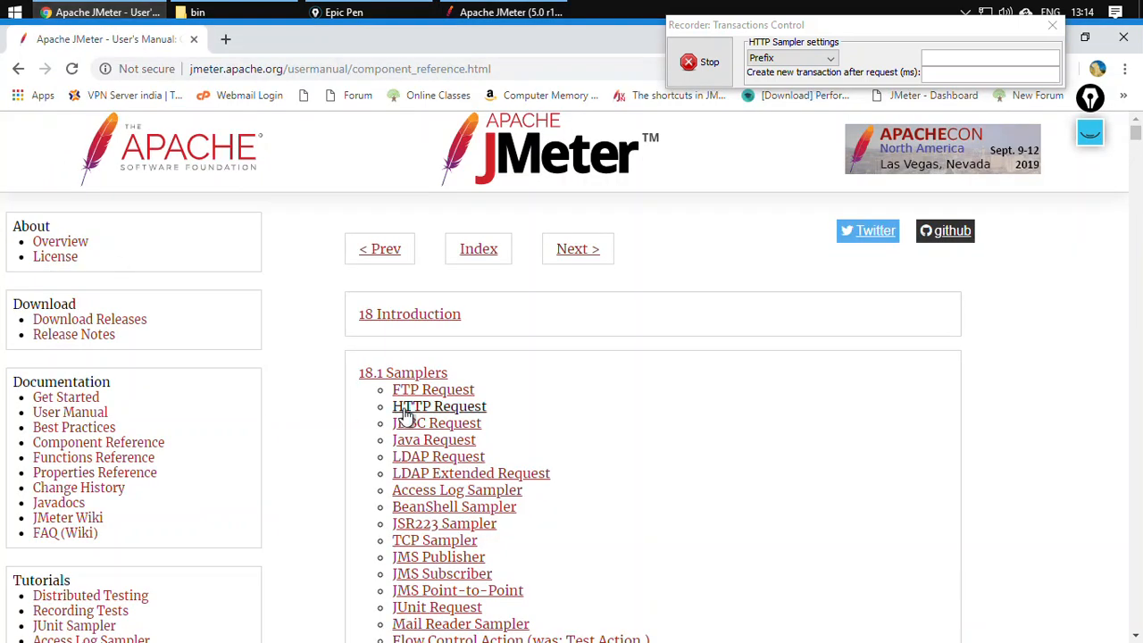
{"action": "scroll", "coordinate": [108, 491], "scroll_direction": "down", "scroll_amount": 6}
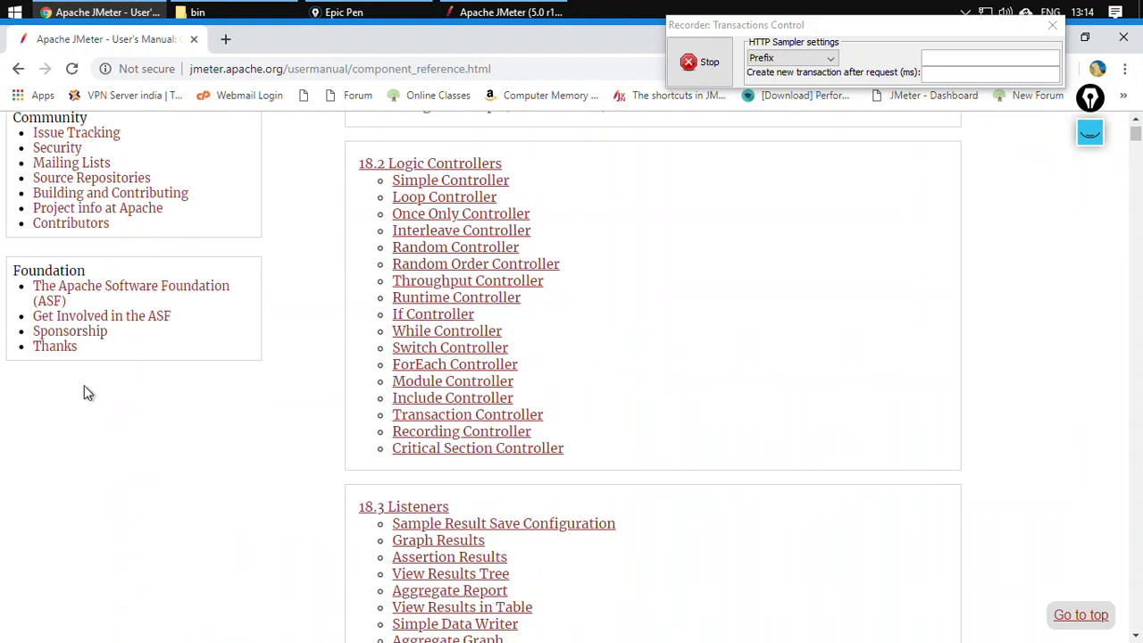
{"action": "scroll", "coordinate": [76, 321], "scroll_direction": "up", "scroll_amount": 6}
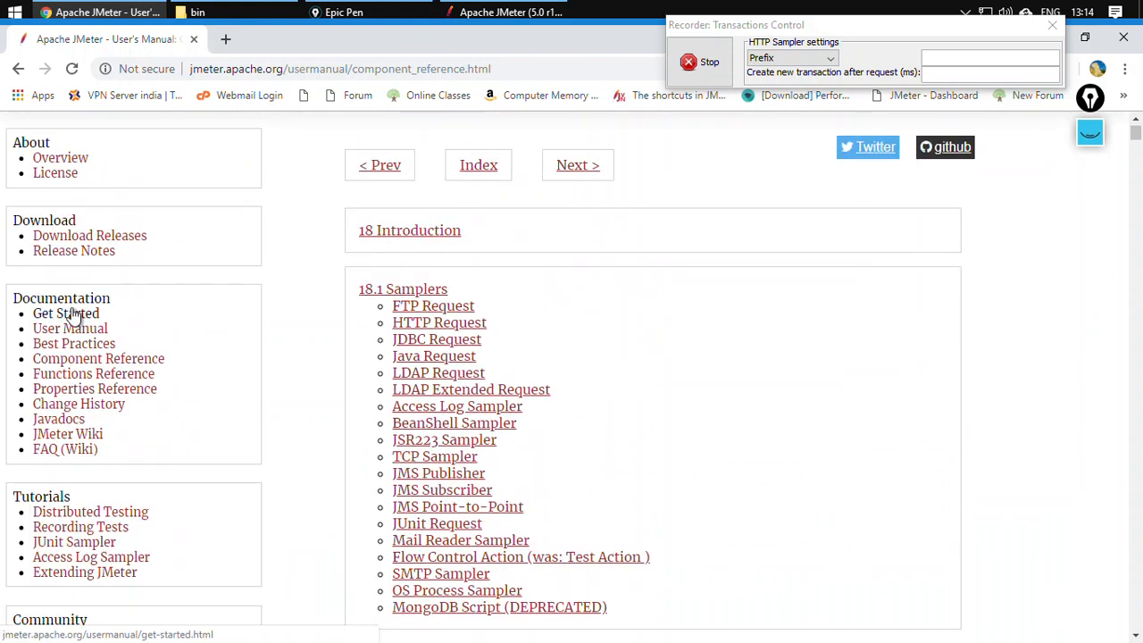
{"action": "left_click", "coordinate": [58, 405]}
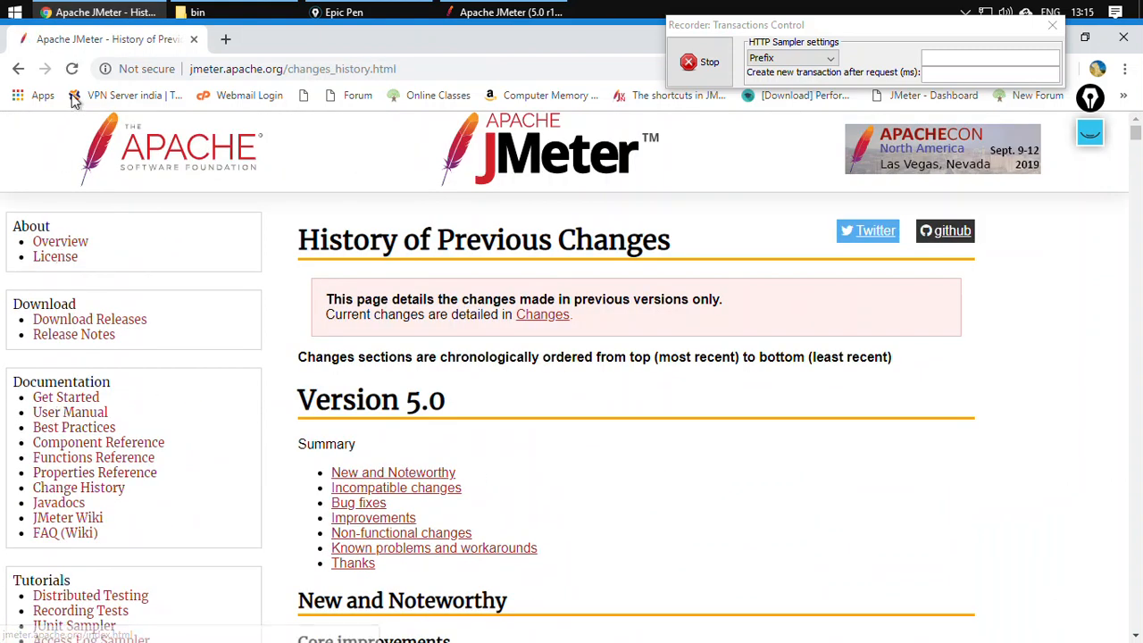
{"action": "left_click", "coordinate": [72, 69]}
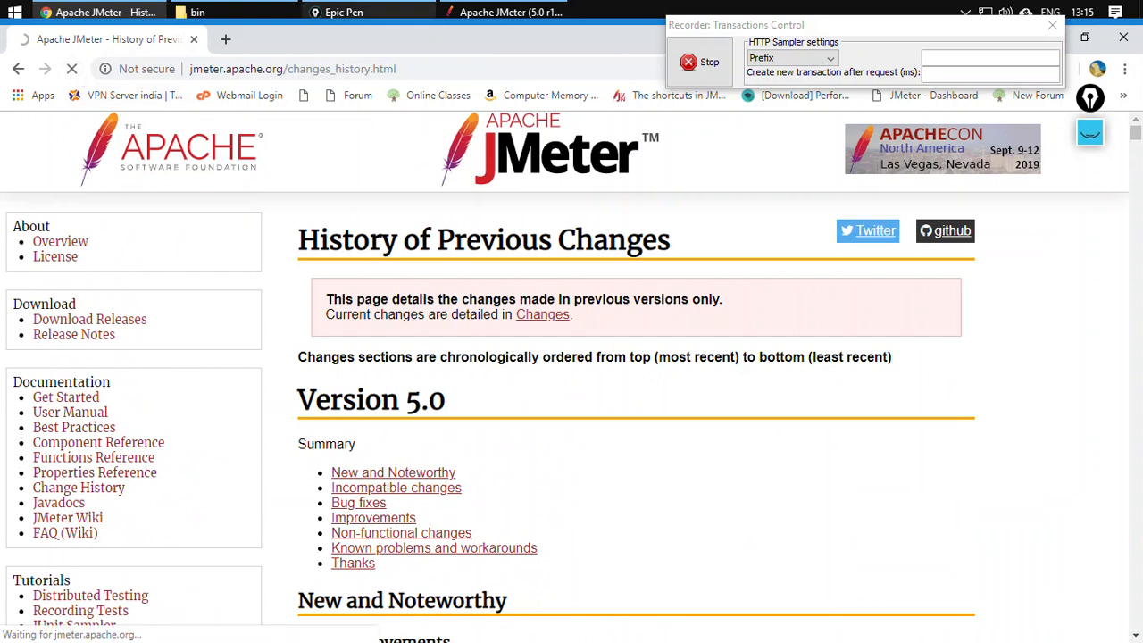
{"action": "left_click", "coordinate": [505, 12]}
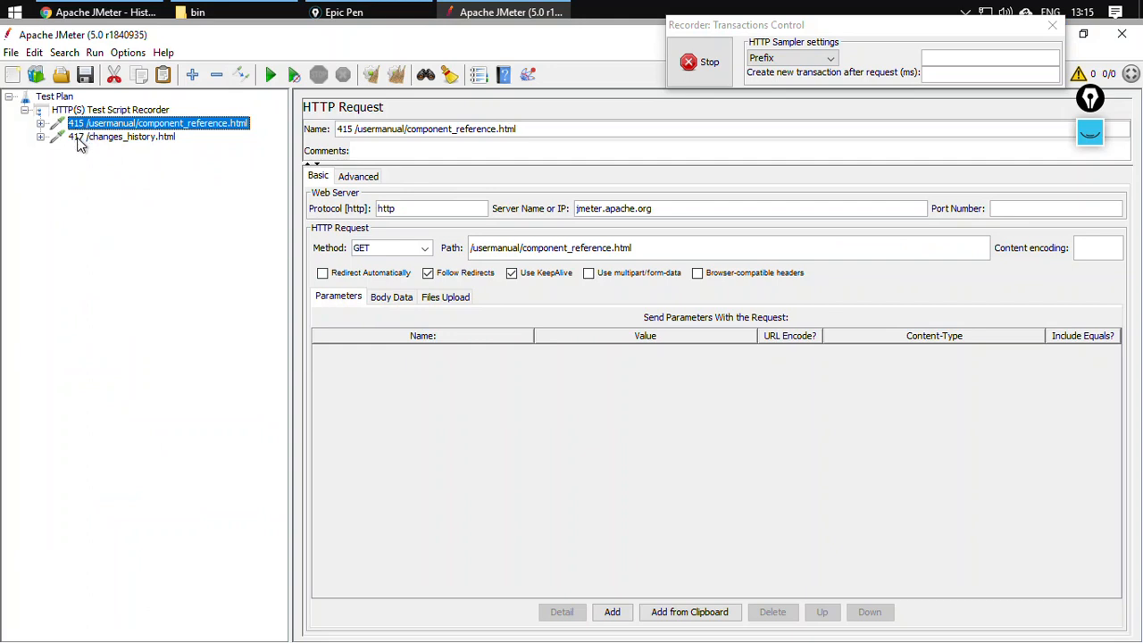
- Record the Download Releases page by opening it in Chrome, and return to JMeter to check the recorded requests
{"action": "left_click", "coordinate": [100, 11]}
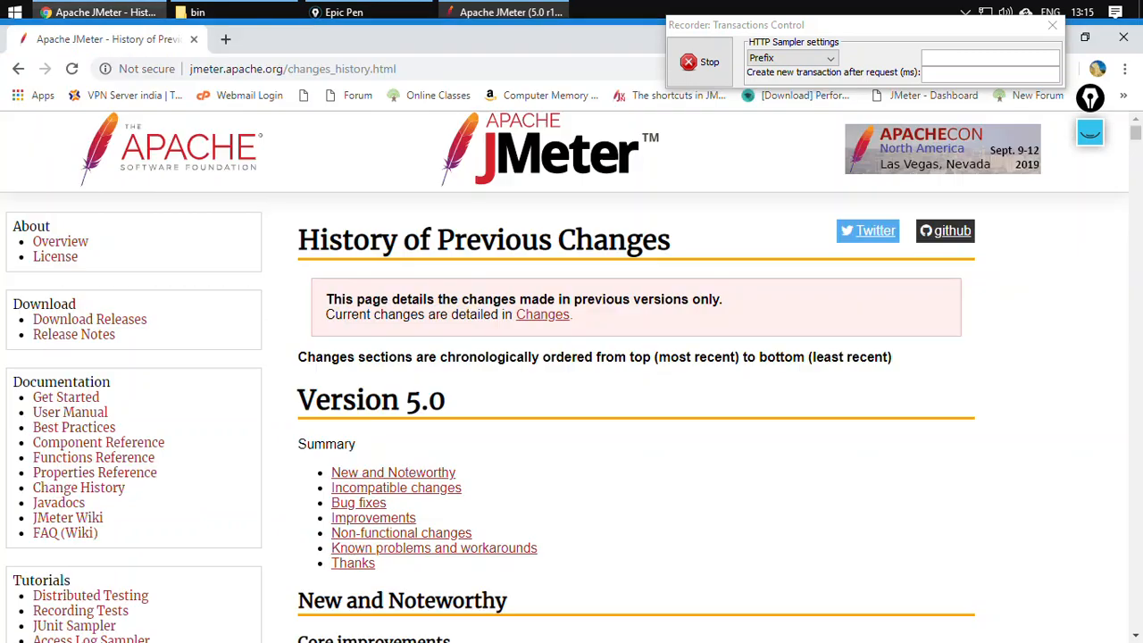
{"action": "left_click", "coordinate": [88, 318]}
{"action": "left_click", "coordinate": [510, 11]}
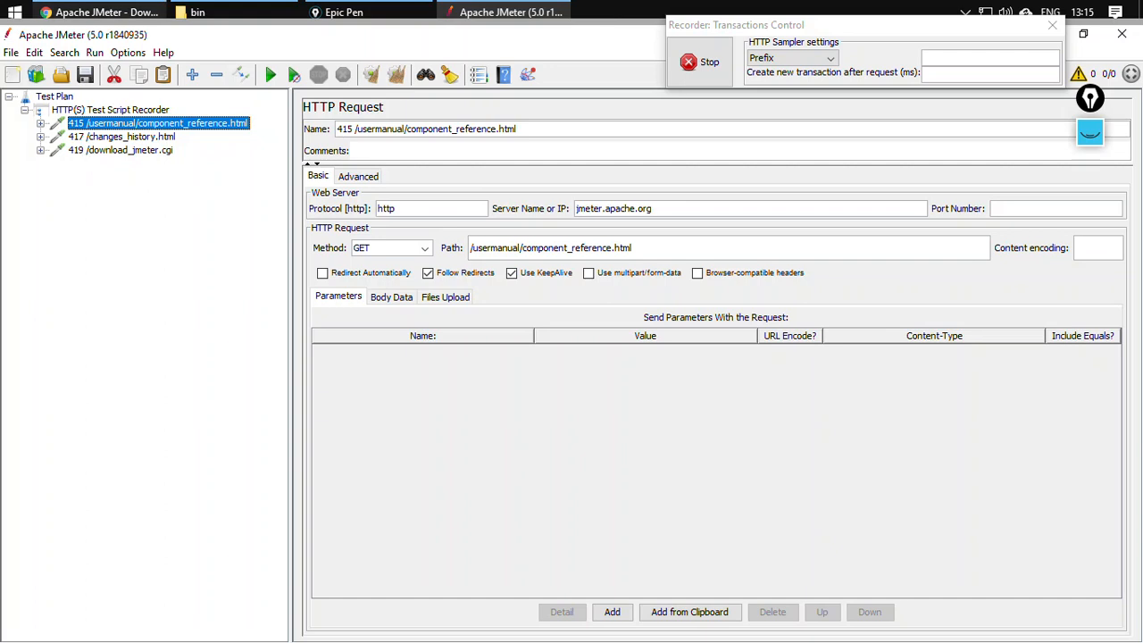
- Restart Chrome and record jmeter.apache.org/changes_history.html in the new session, reloading it once and checking the requests recorded in JMeter
{"action": "left_click", "coordinate": [98, 11]}
{"action": "left_click", "coordinate": [1124, 37]}
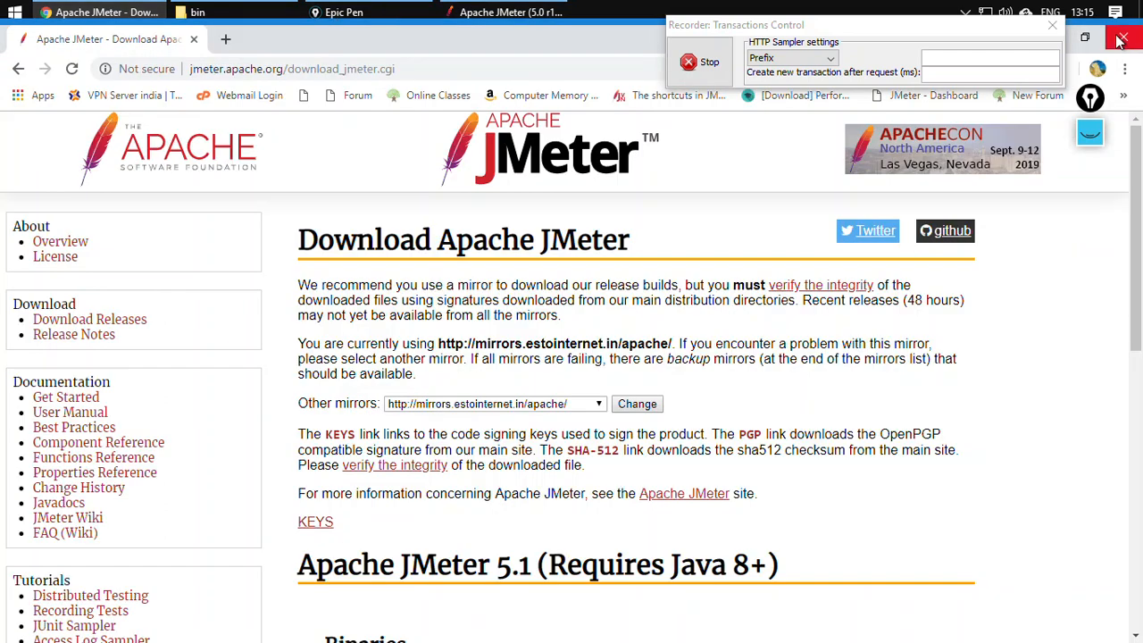
{"action": "left_click", "coordinate": [47, 12]}
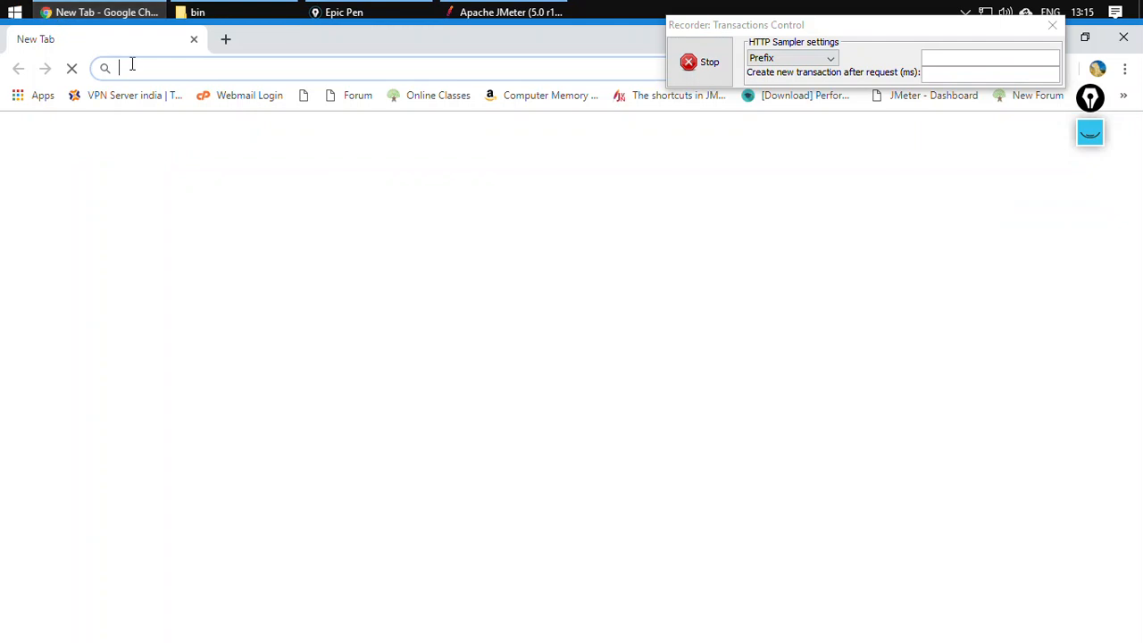
{"action": "type", "text": "chan"}
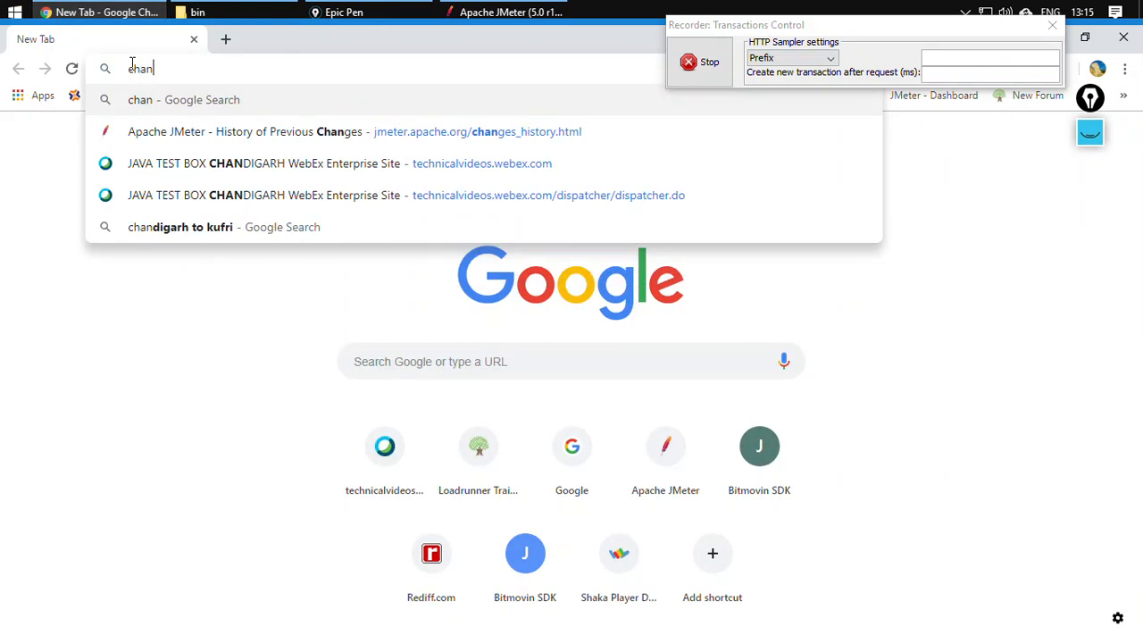
{"action": "left_click", "coordinate": [581, 134]}
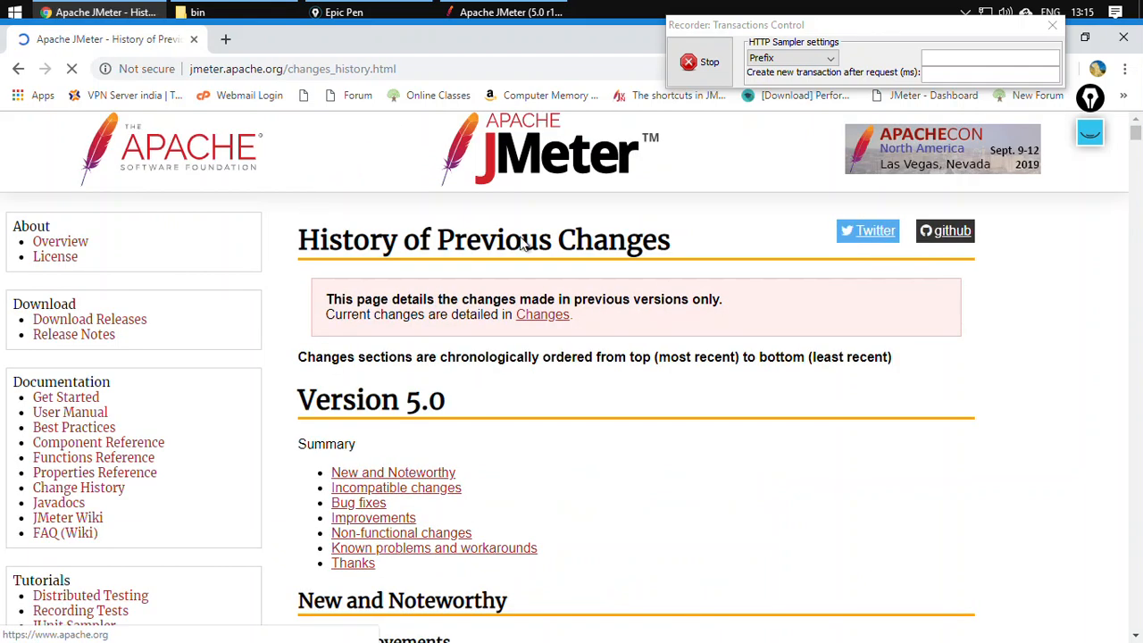
{"action": "left_click", "coordinate": [505, 12]}
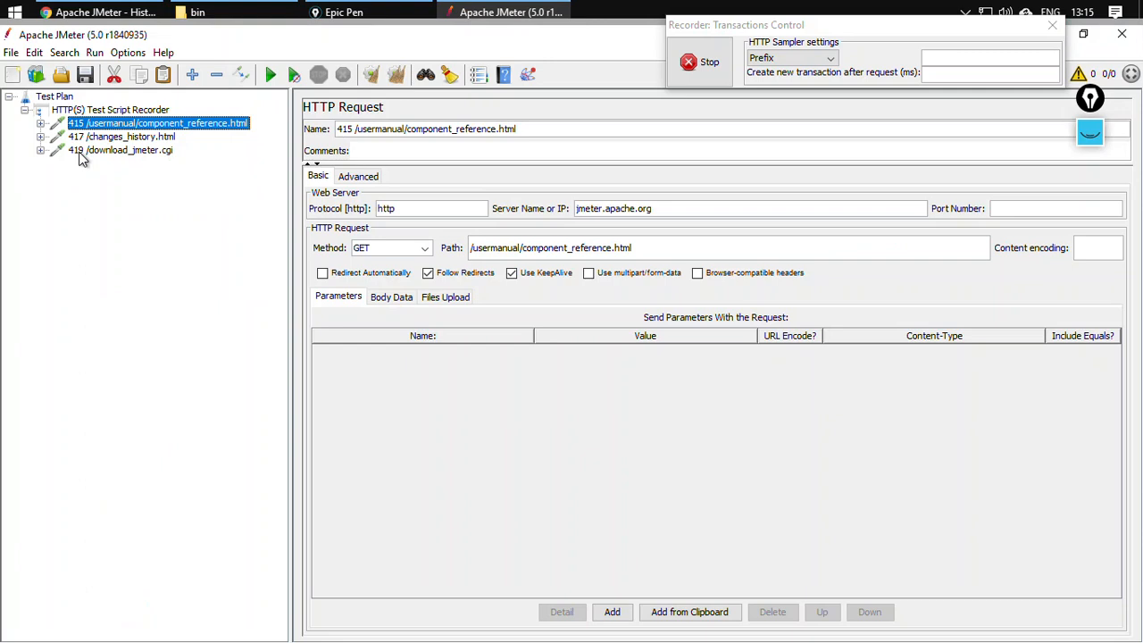
{"action": "left_click", "coordinate": [89, 15]}
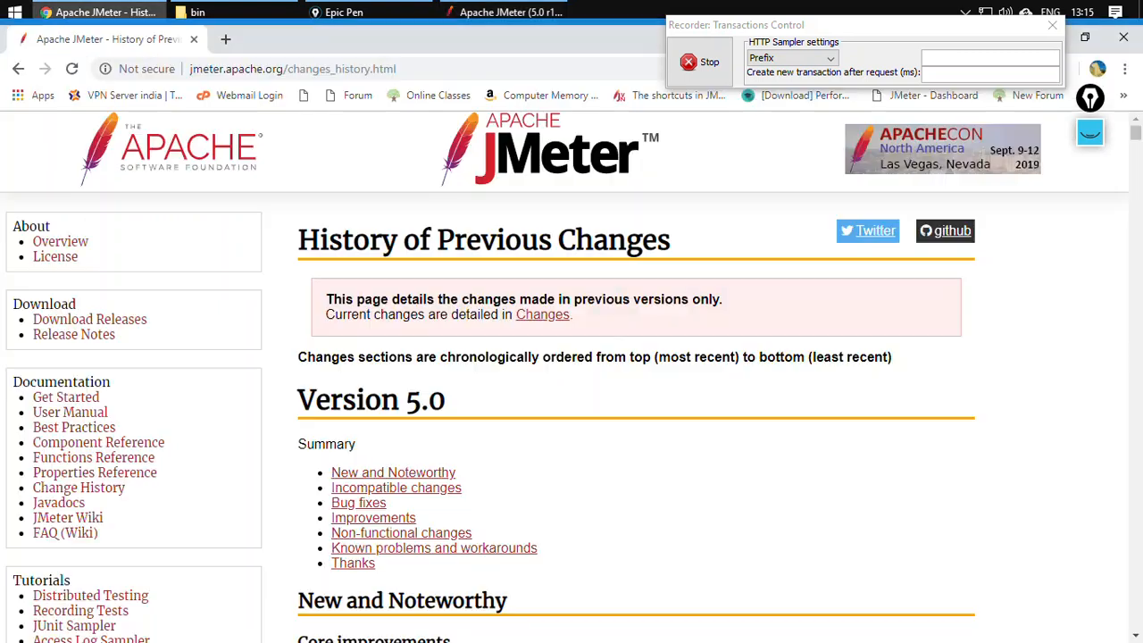
{"action": "left_click", "coordinate": [77, 72]}
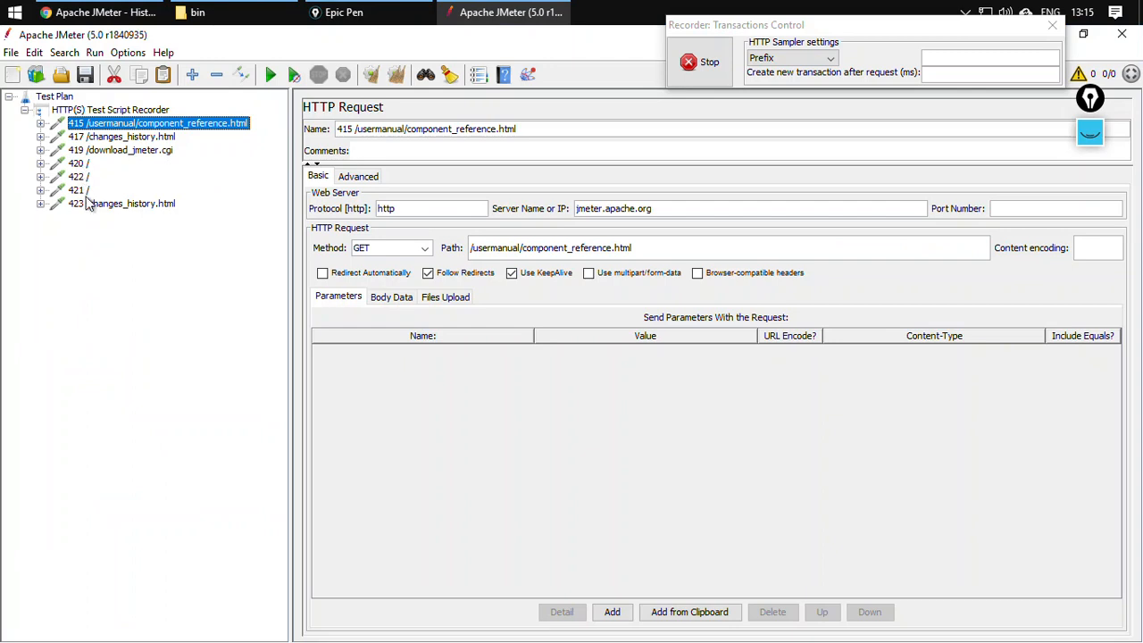
- Examine the three recorded "/" requests and the latest changes_history.html request, and review the recorder's URL patterns to exclude
{"action": "left_click", "coordinate": [89, 204]}
{"action": "left_click", "coordinate": [85, 177]}
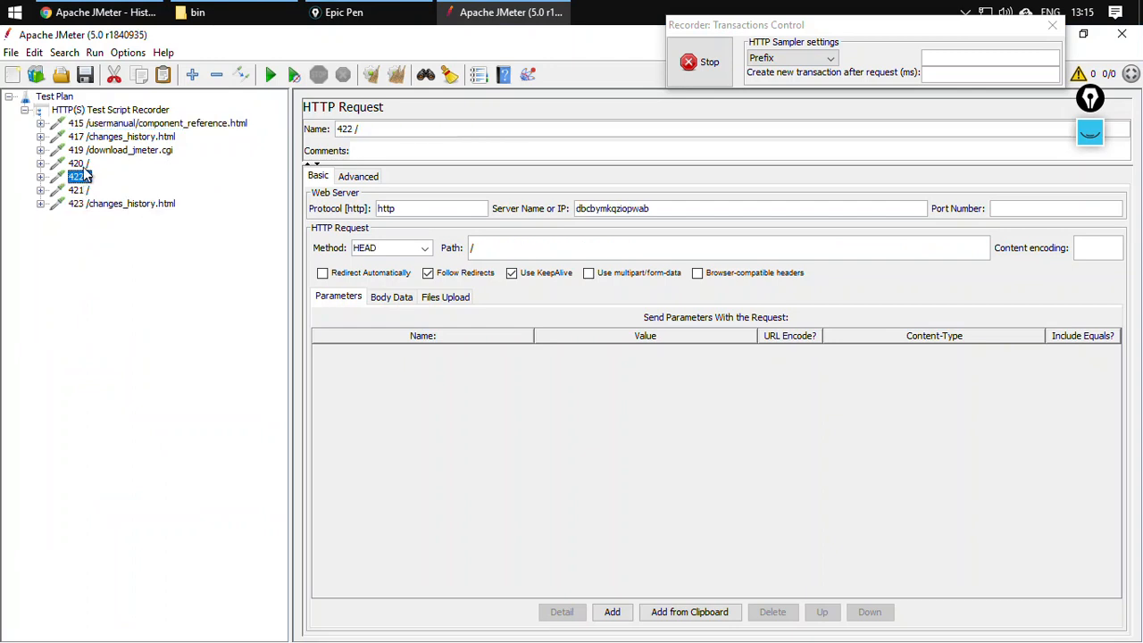
{"action": "key", "text": "Up"}
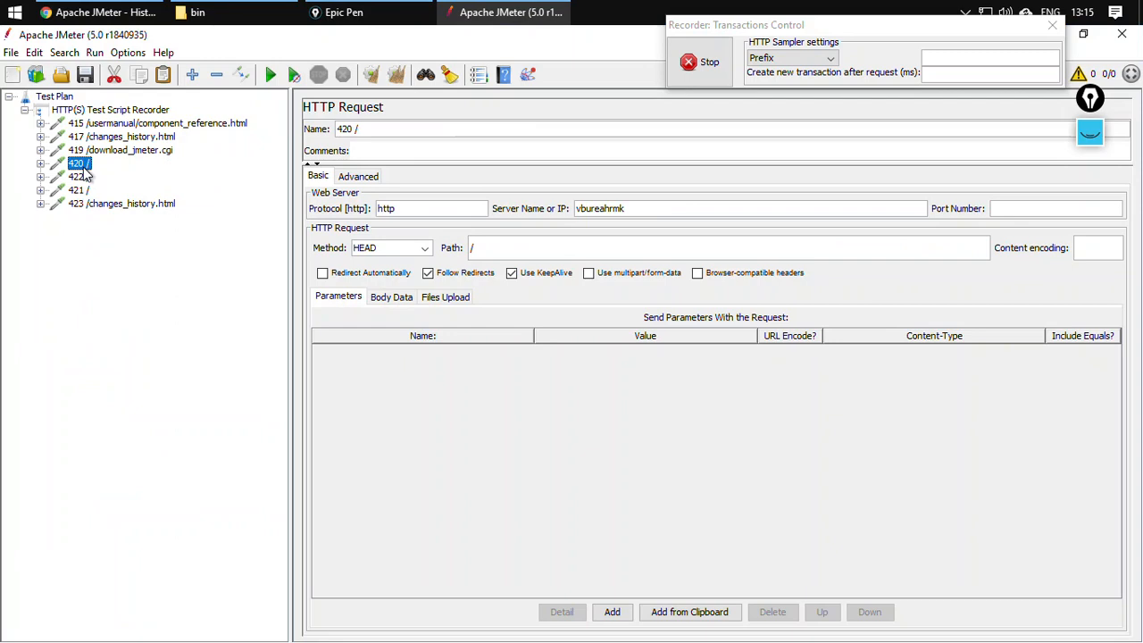
{"action": "left_click", "coordinate": [81, 190]}
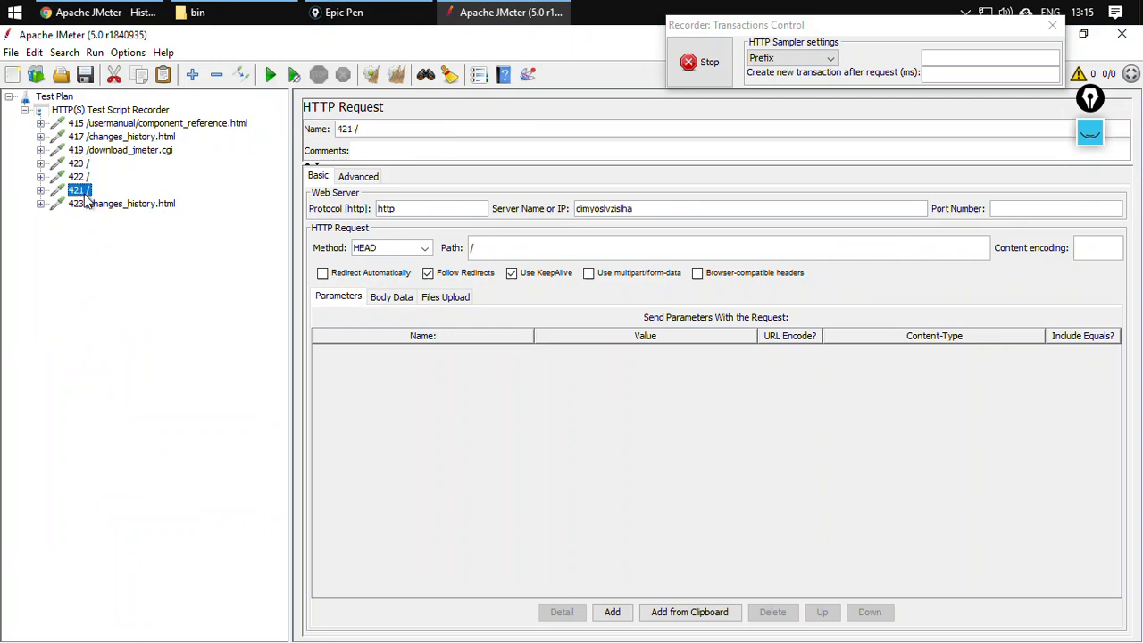
{"action": "left_click", "coordinate": [85, 205]}
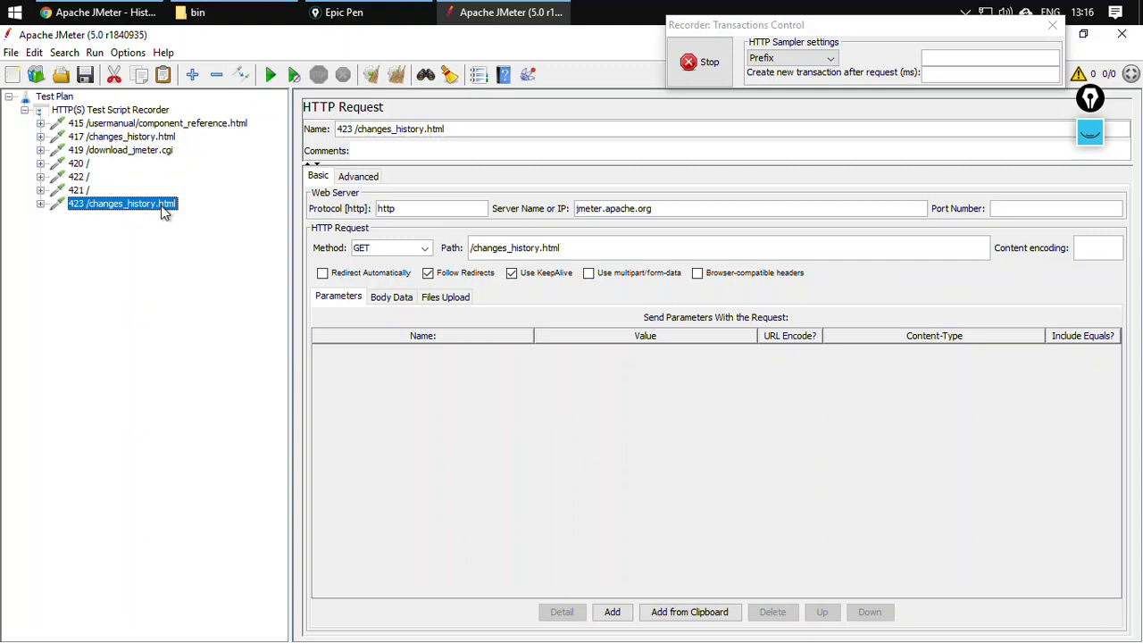
{"action": "left_click", "coordinate": [164, 111]}
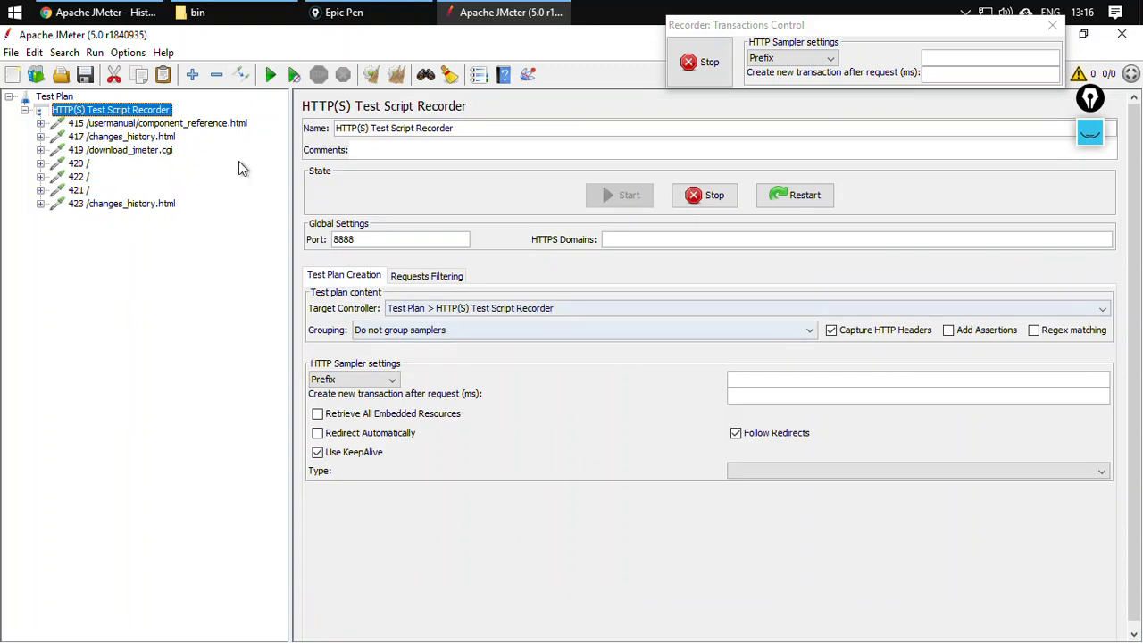
{"action": "left_click", "coordinate": [443, 278]}
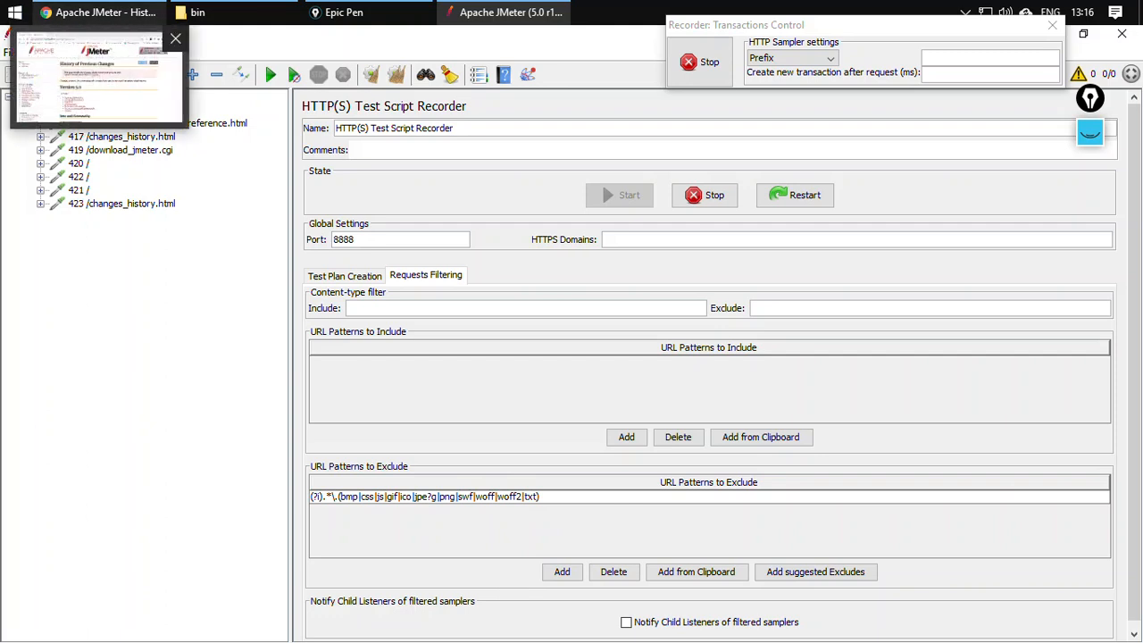
- Switch to Chrome and copy the address of the History of Previous Changes page
{"action": "left_click", "coordinate": [99, 13]}
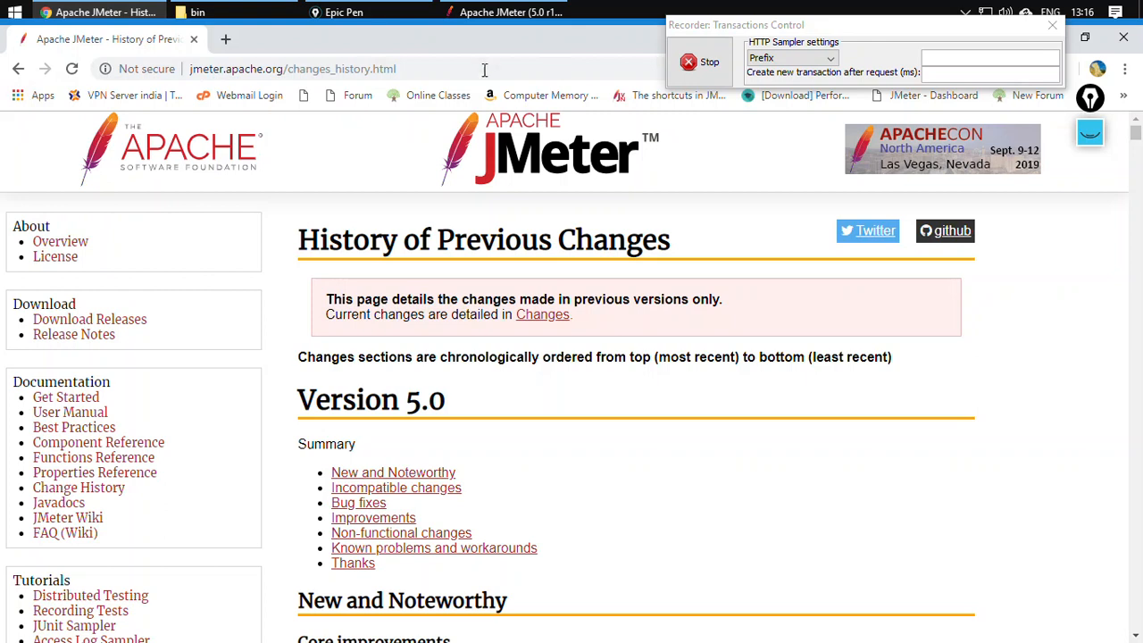
{"action": "left_click_drag", "start_coordinate": [436, 69], "coordinate": [161, 75]}
{"action": "key", "text": "ctrl+c"}
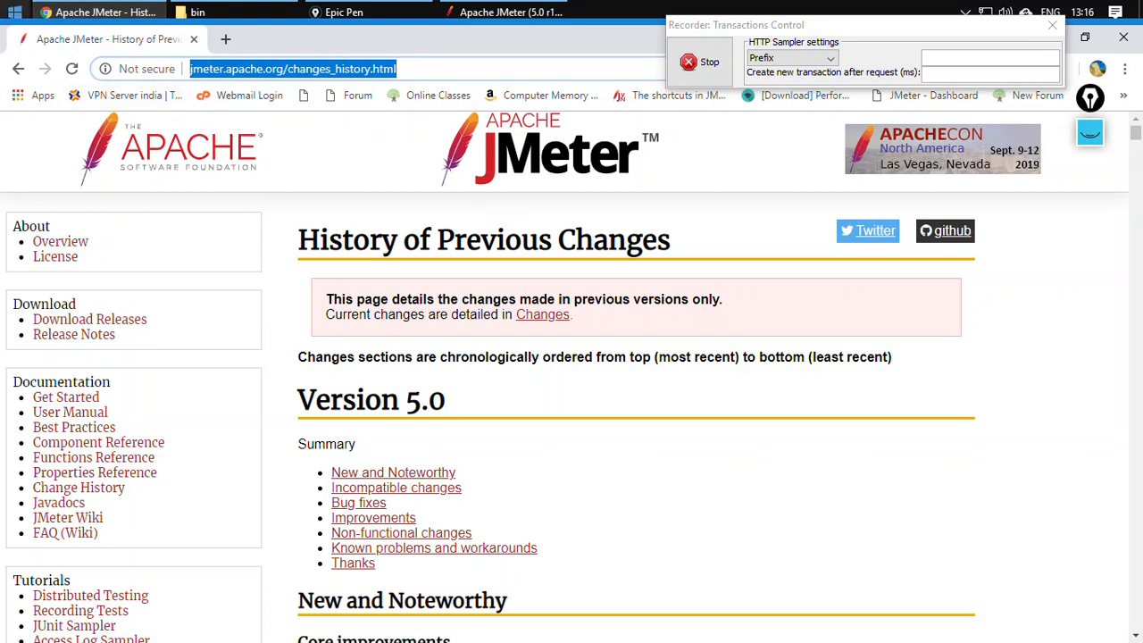
- Open Internet Explorer and load the copied address jmeter.apache.org/changes_history.html
{"action": "left_click", "coordinate": [15, 12]}
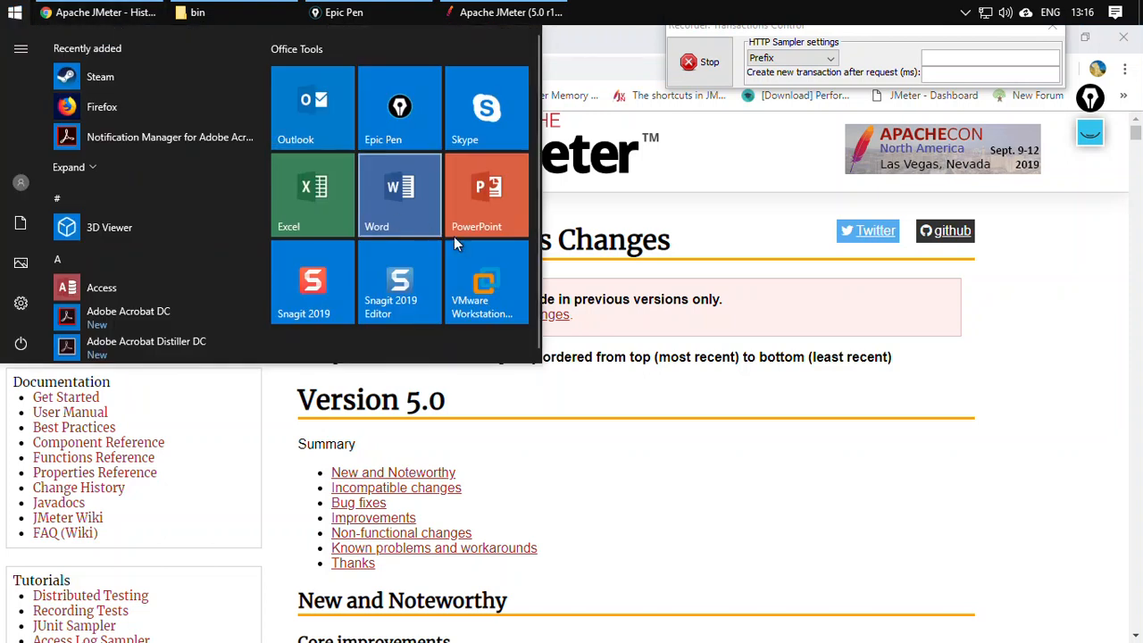
{"action": "type", "text": "inetr"}
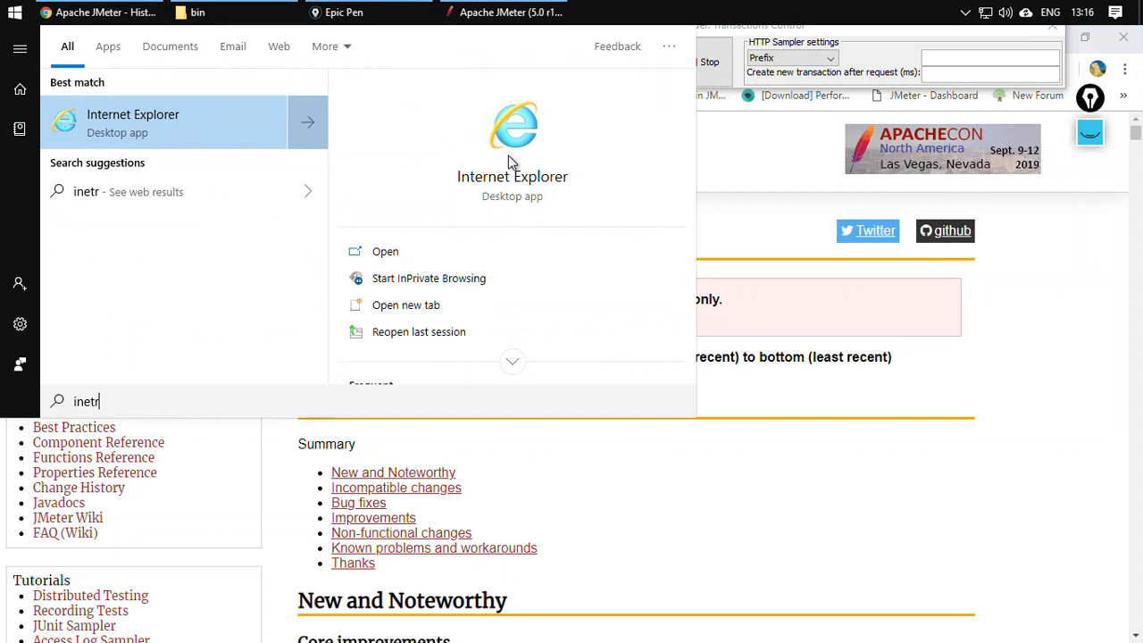
{"action": "left_click", "coordinate": [511, 161]}
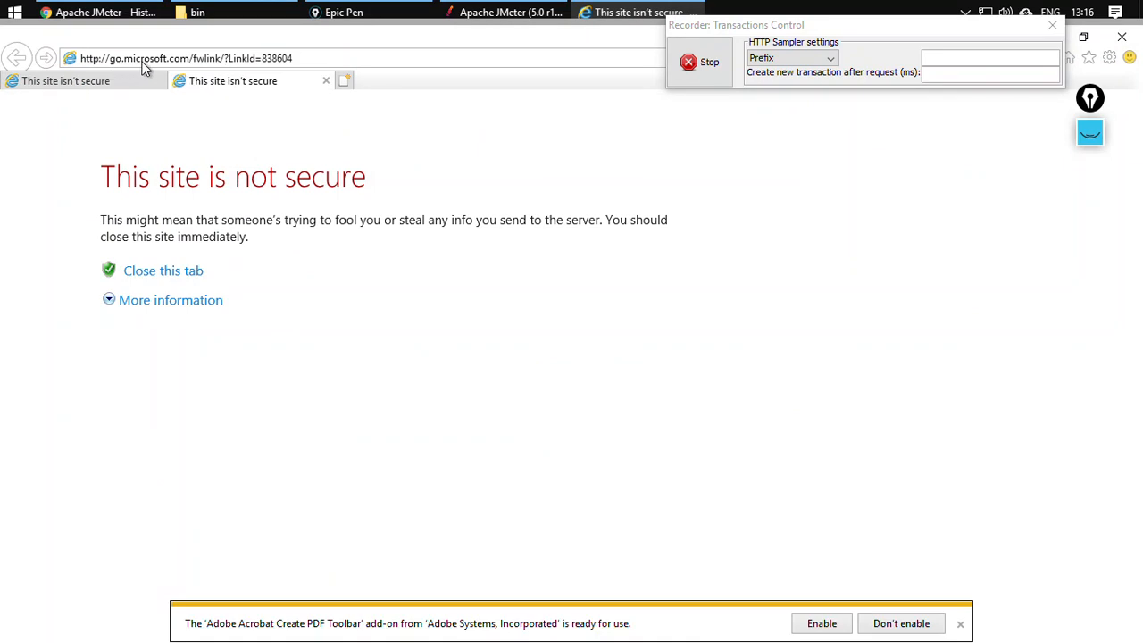
{"action": "left_click", "coordinate": [366, 58]}
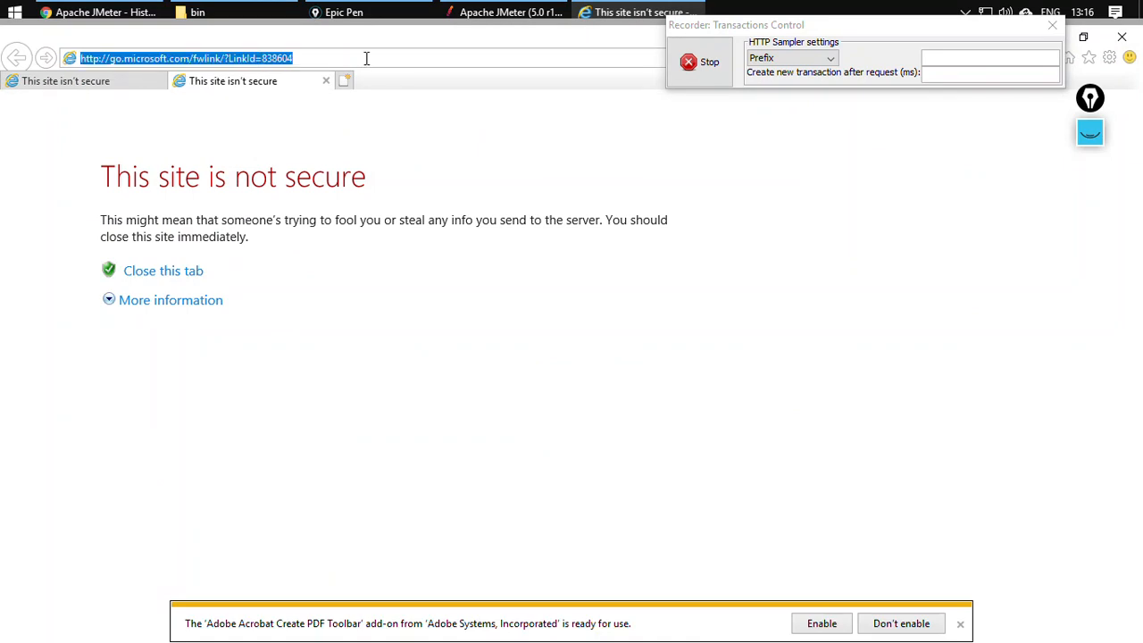
{"action": "key", "text": "ctrl+v"}
{"action": "key", "text": "Return"}
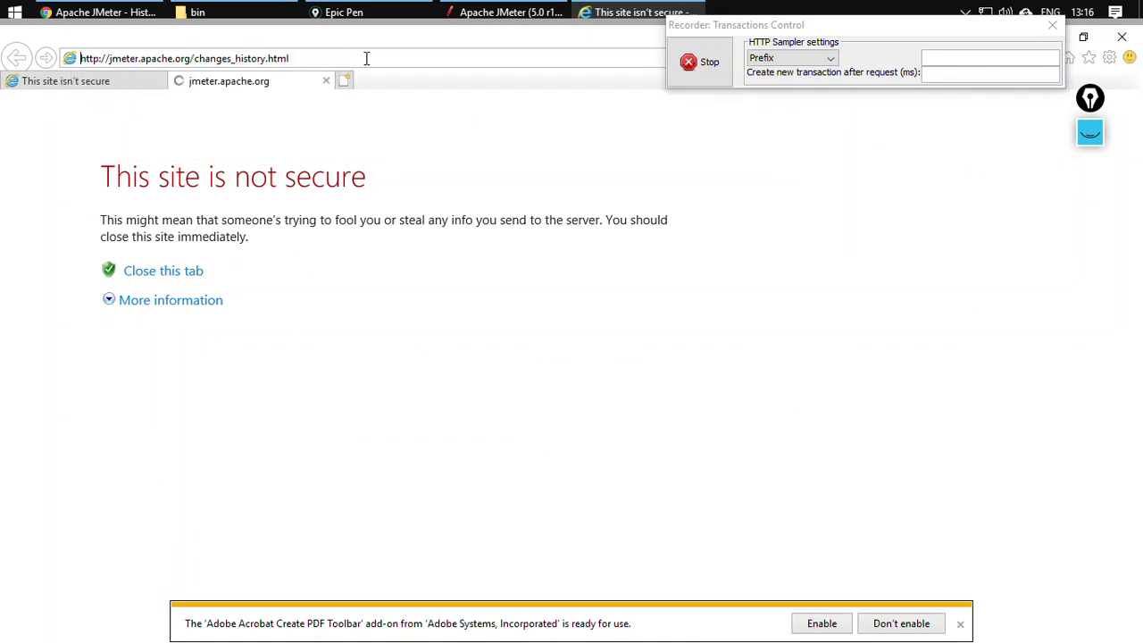
- Switch to JMeter, check the latest changes_history.html request, and add svg to the recorder's URL exclude pattern
{"action": "left_click", "coordinate": [492, 12]}
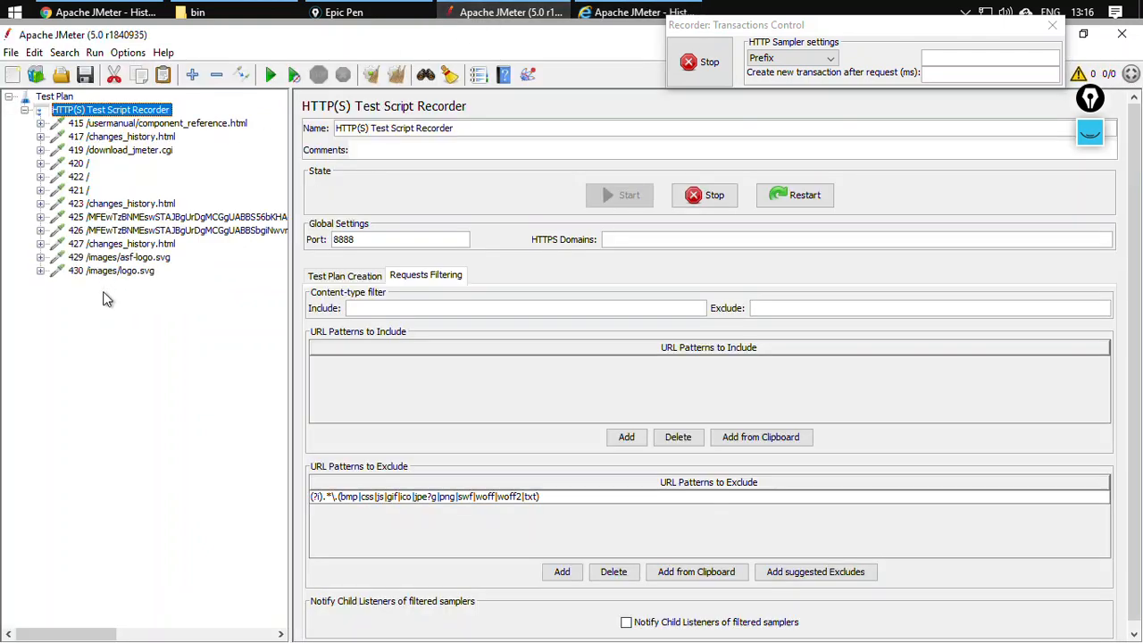
{"action": "left_click", "coordinate": [128, 247]}
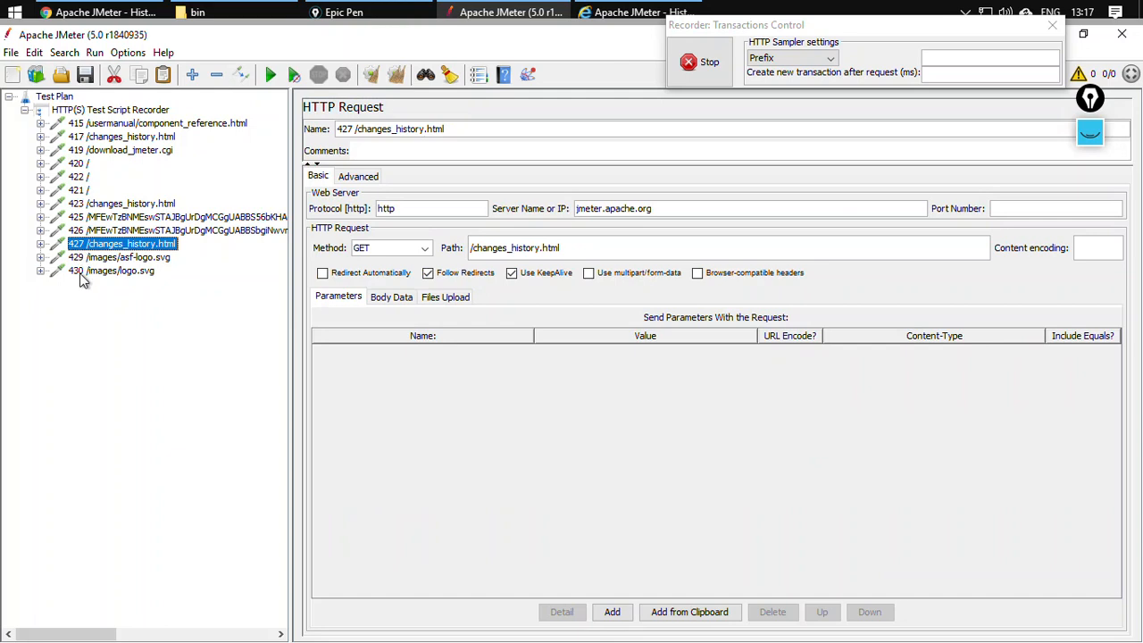
{"action": "left_click", "coordinate": [89, 110]}
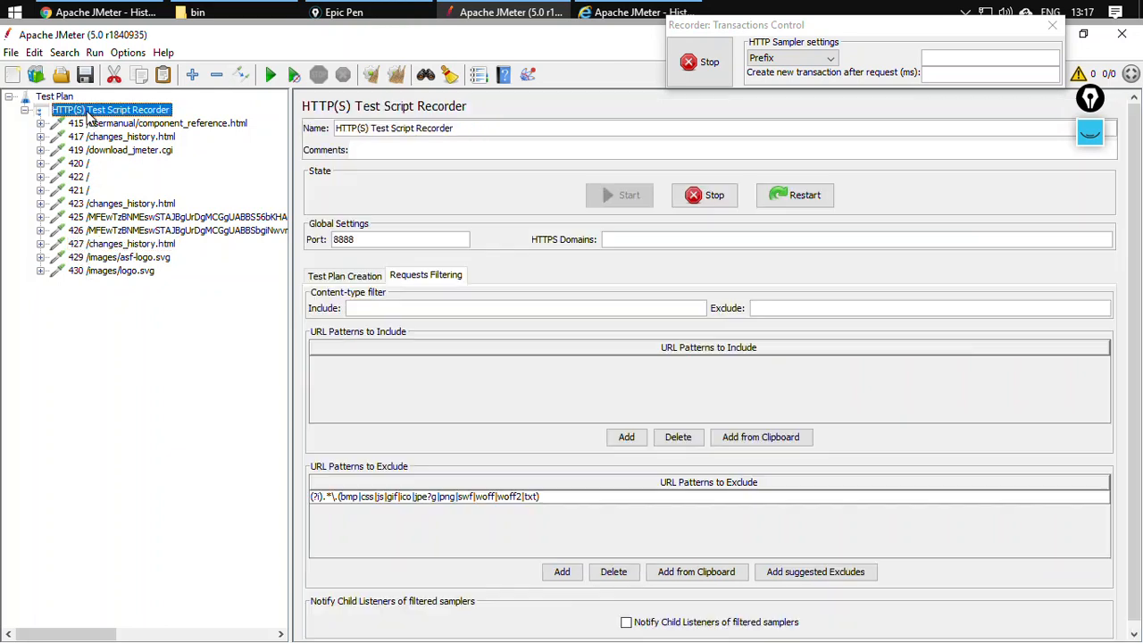
{"action": "double_click", "coordinate": [535, 498]}
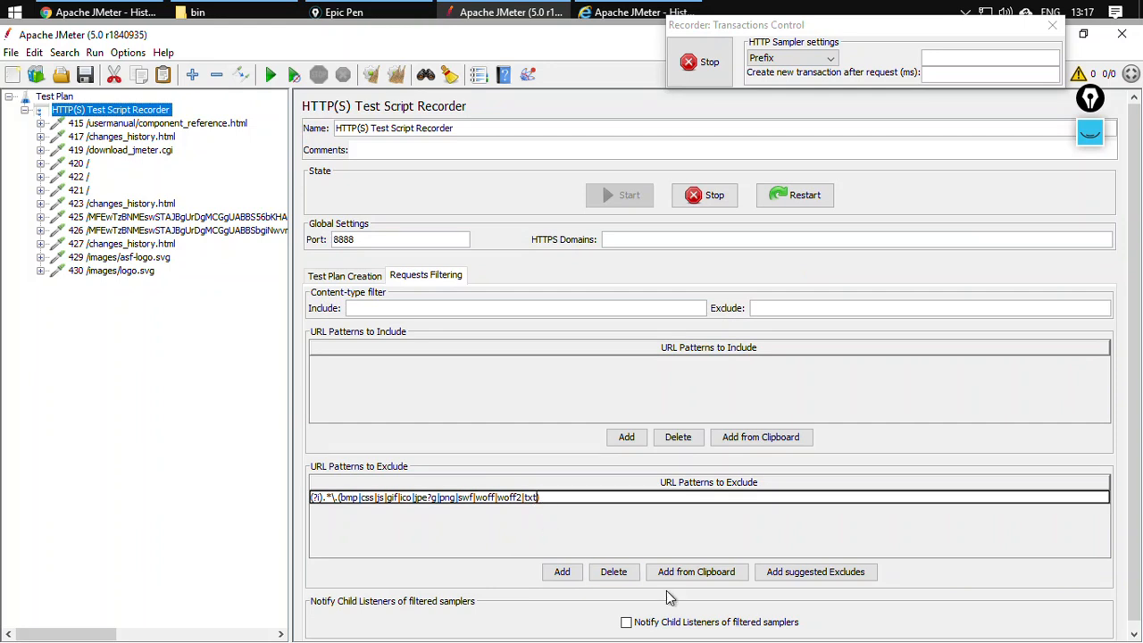
{"action": "type", "text": "|svg"}
- Record the Download Releases page from Internet Explorer and check the requests recorded in JMeter
{"action": "left_click", "coordinate": [638, 12]}
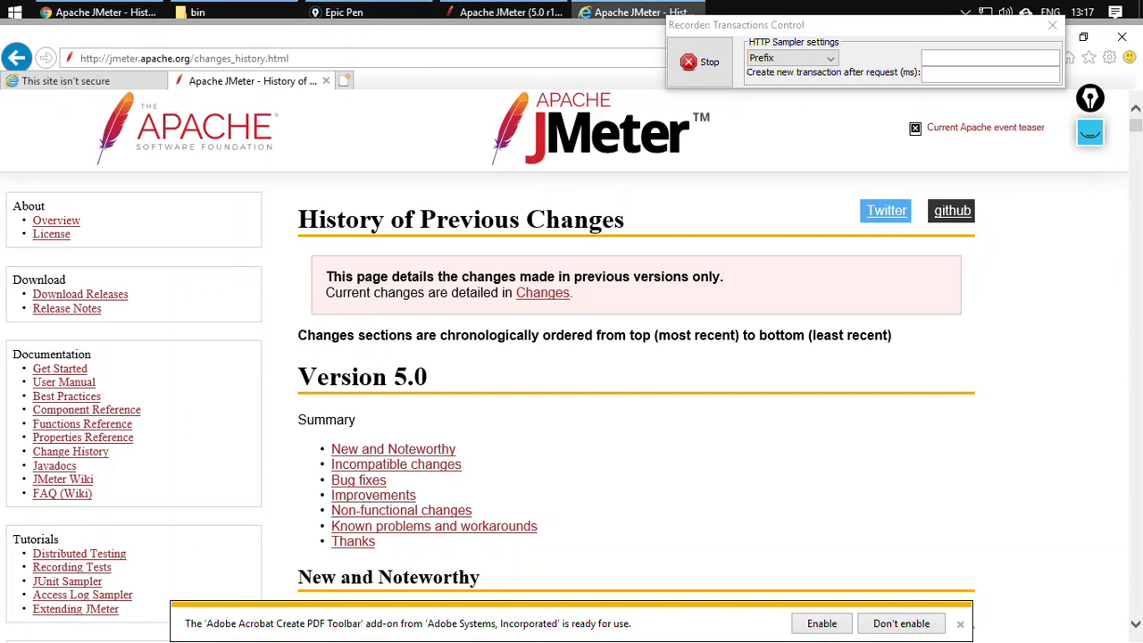
{"action": "left_click", "coordinate": [94, 296]}
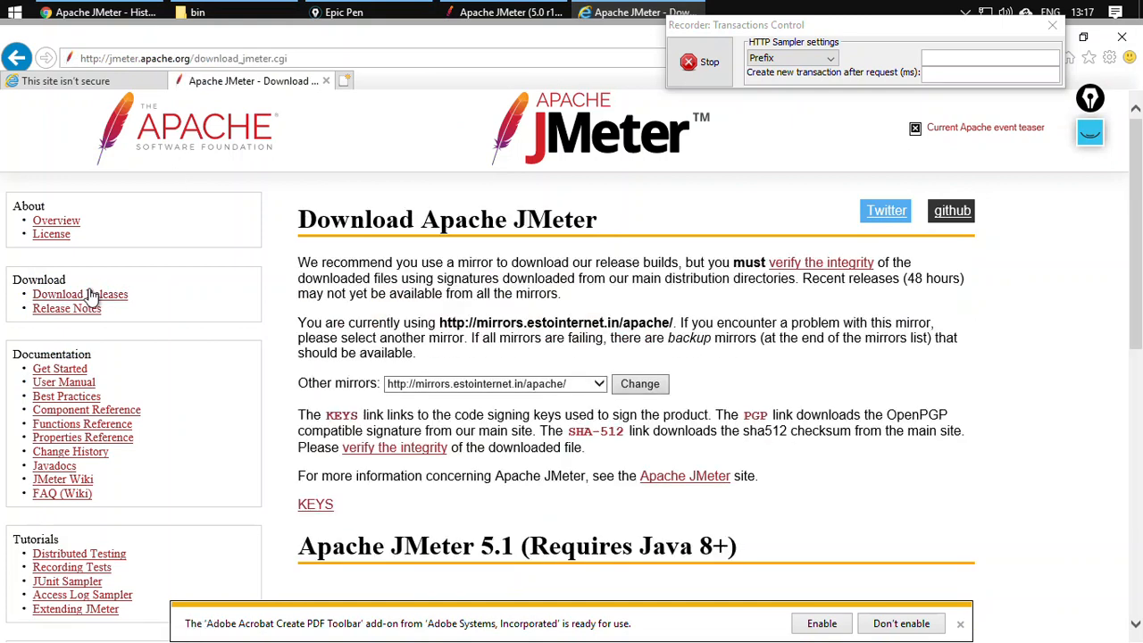
{"action": "left_click", "coordinate": [504, 11]}
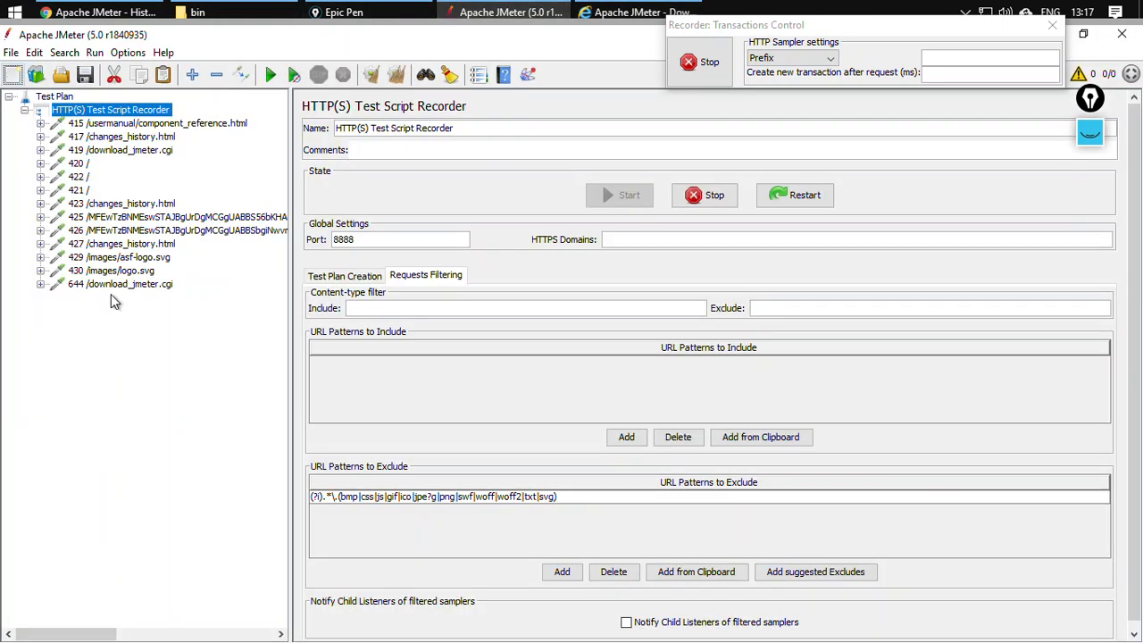
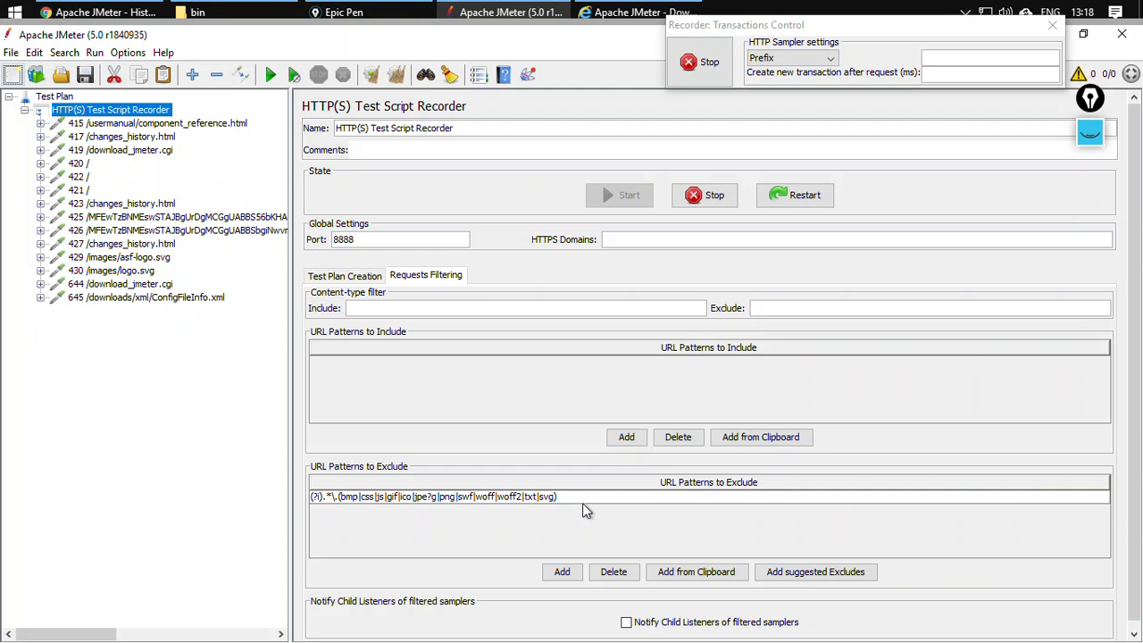
{"action": "left_click", "coordinate": [102, 12]}
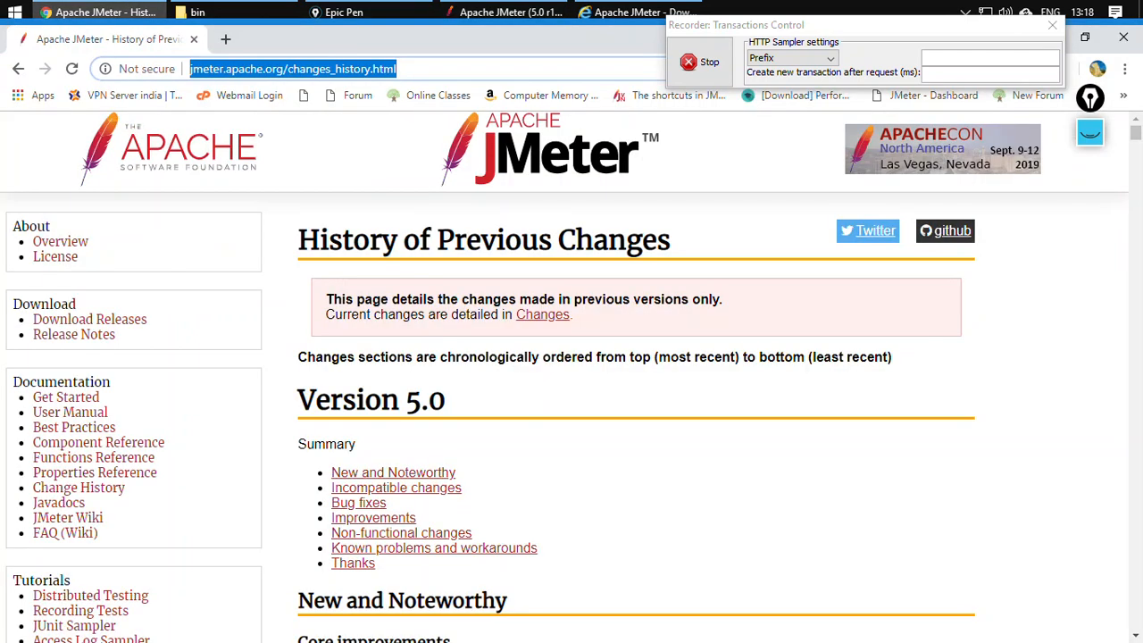
{"action": "left_click", "coordinate": [455, 69]}
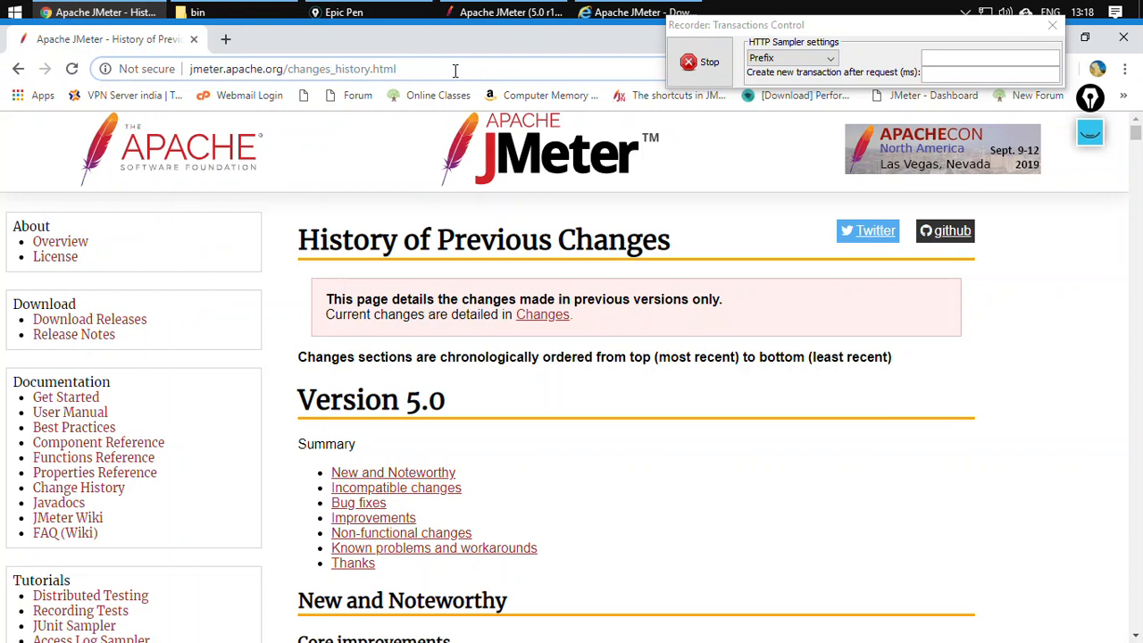
{"action": "key", "text": "Home"}
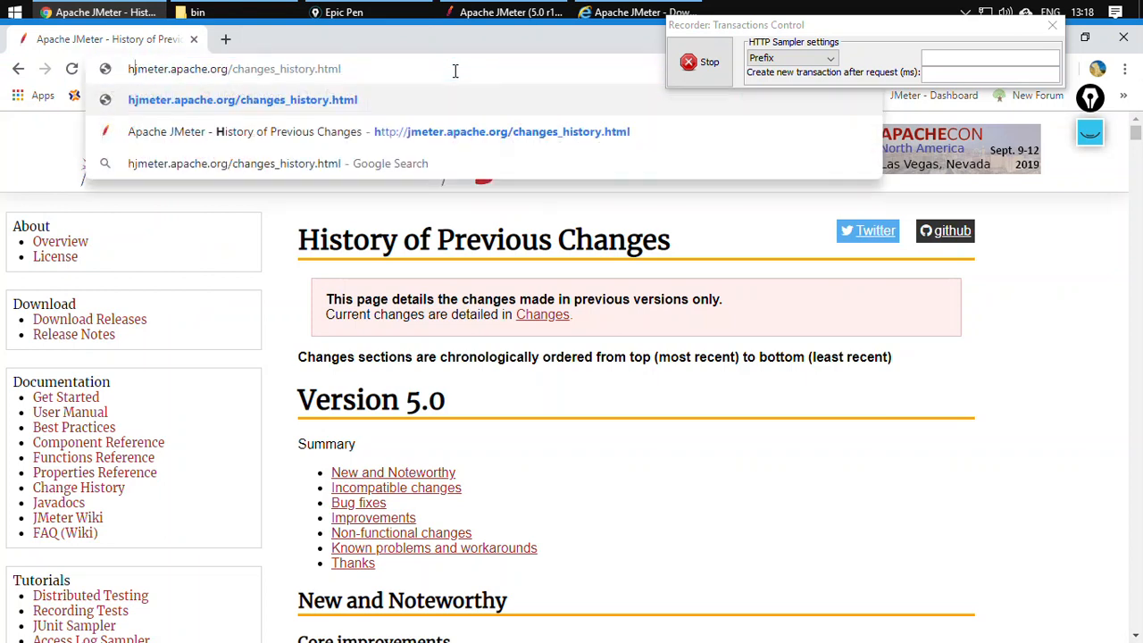
{"action": "type", "text": "https:/"}
{"action": "type", "text": "/"}
{"action": "key", "text": "Return"}
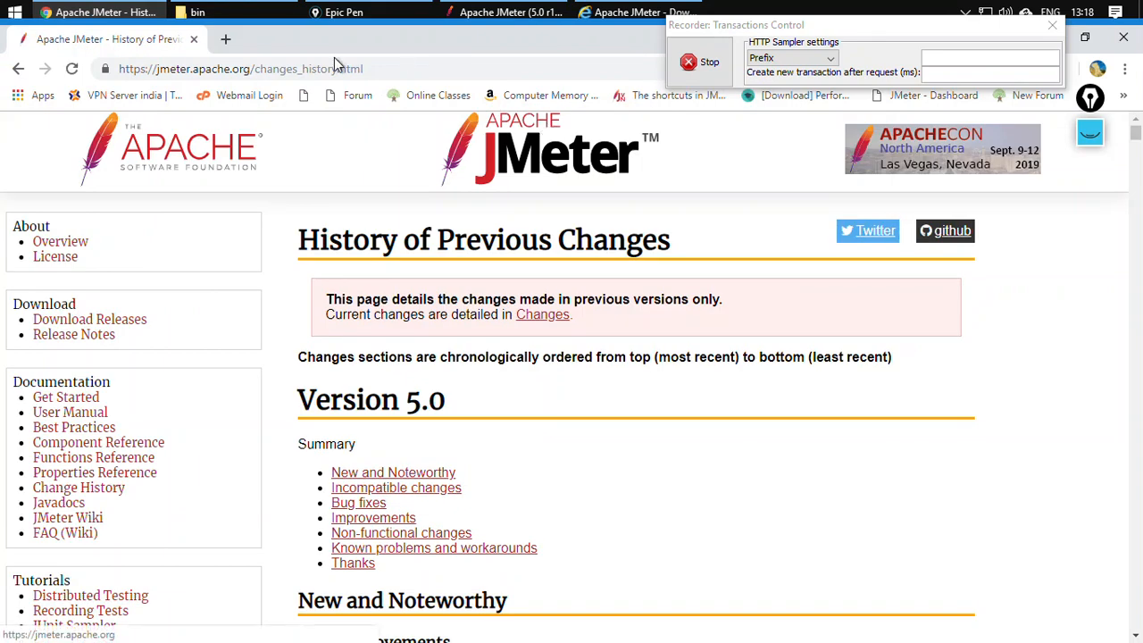
{"action": "left_click_drag", "start_coordinate": [255, 70], "coordinate": [615, 70]}
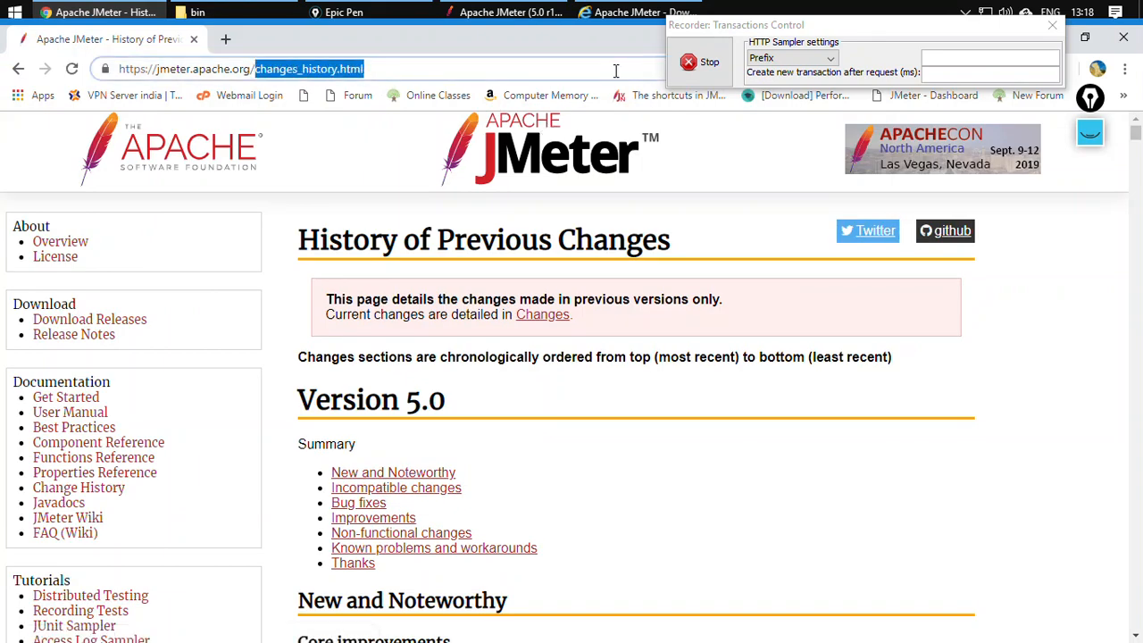
{"action": "key", "text": "BackSpace"}
{"action": "key", "text": "Return"}
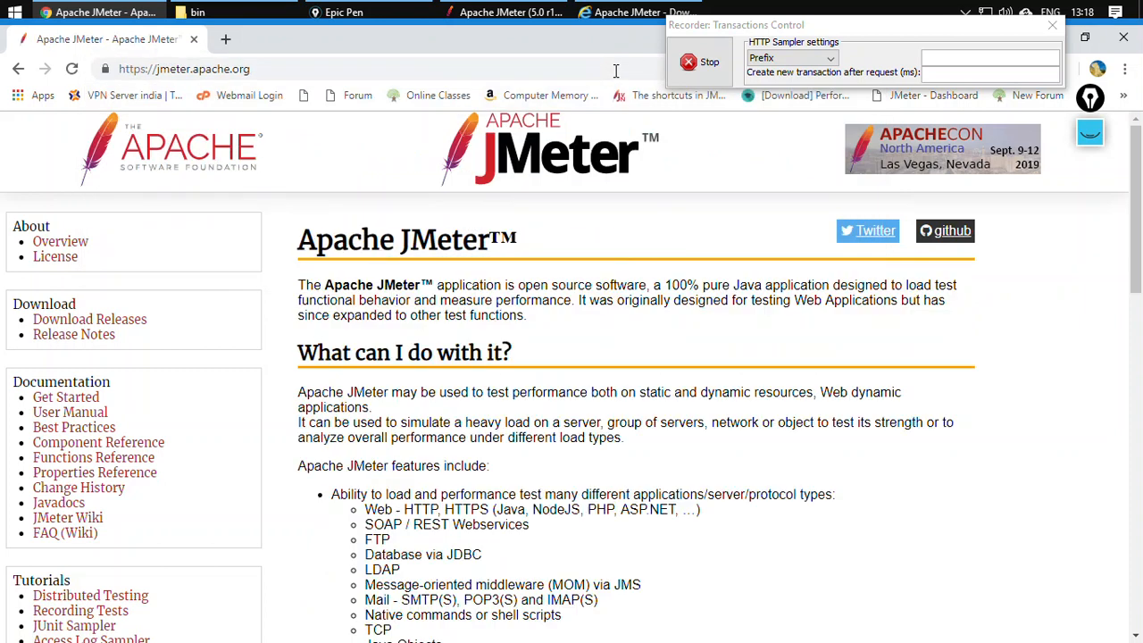
{"action": "left_click", "coordinate": [75, 69]}
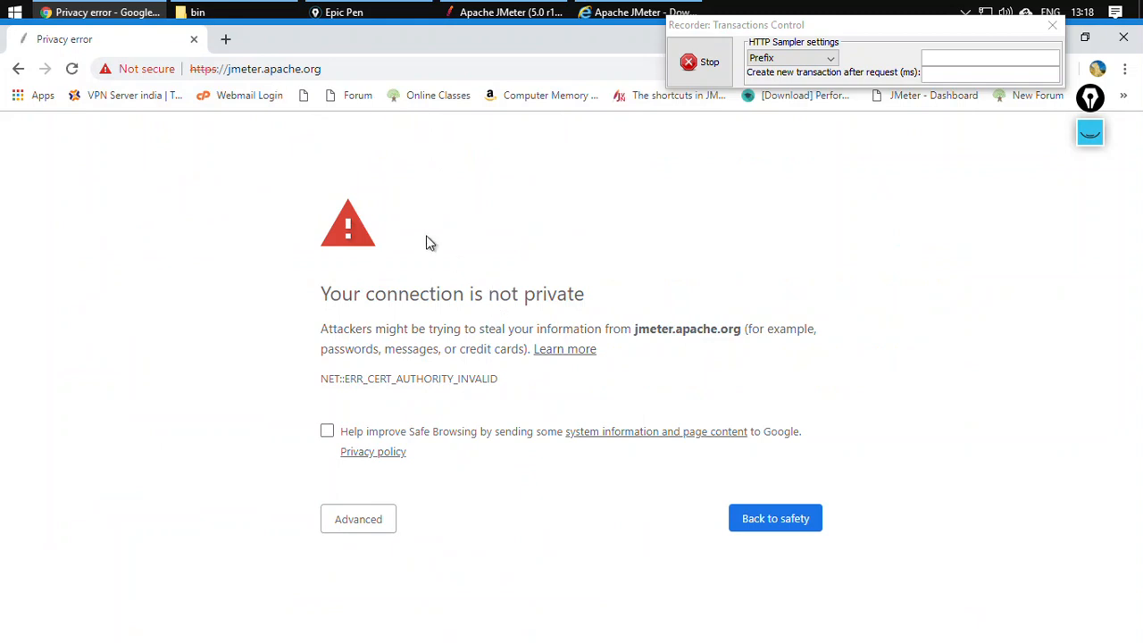
- Refresh the privacy error page and expand the certificate details behind NET::ERR_CERT_AUTHORITY_INVALID
{"action": "key", "text": "F5"}
{"action": "left_click_drag", "start_coordinate": [346, 380], "coordinate": [514, 395]}
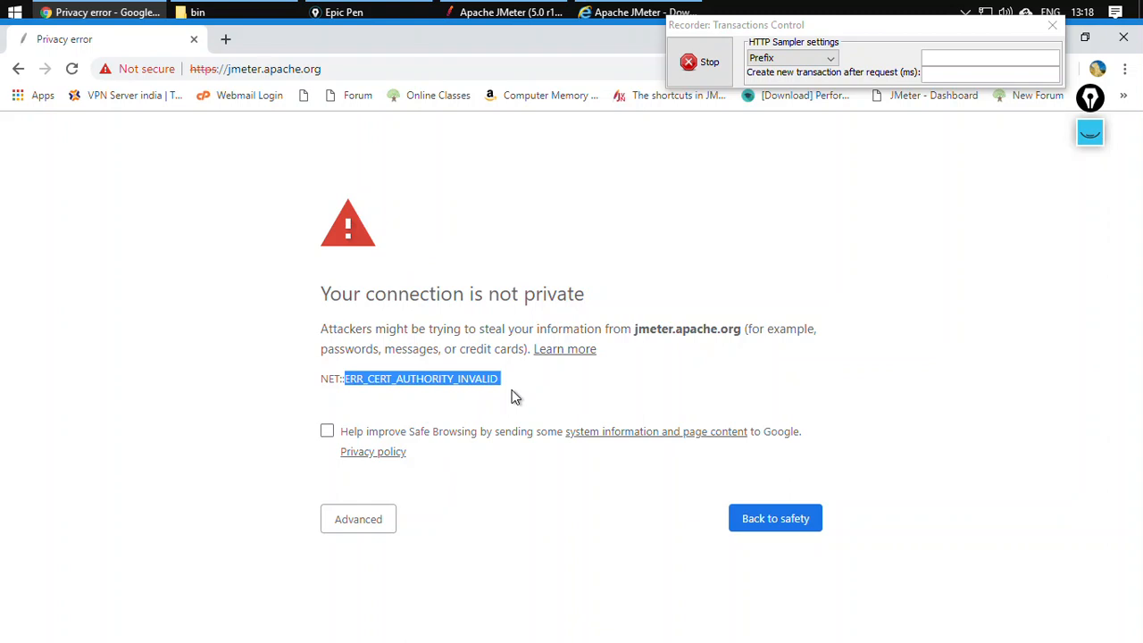
{"action": "left_click", "coordinate": [514, 393]}
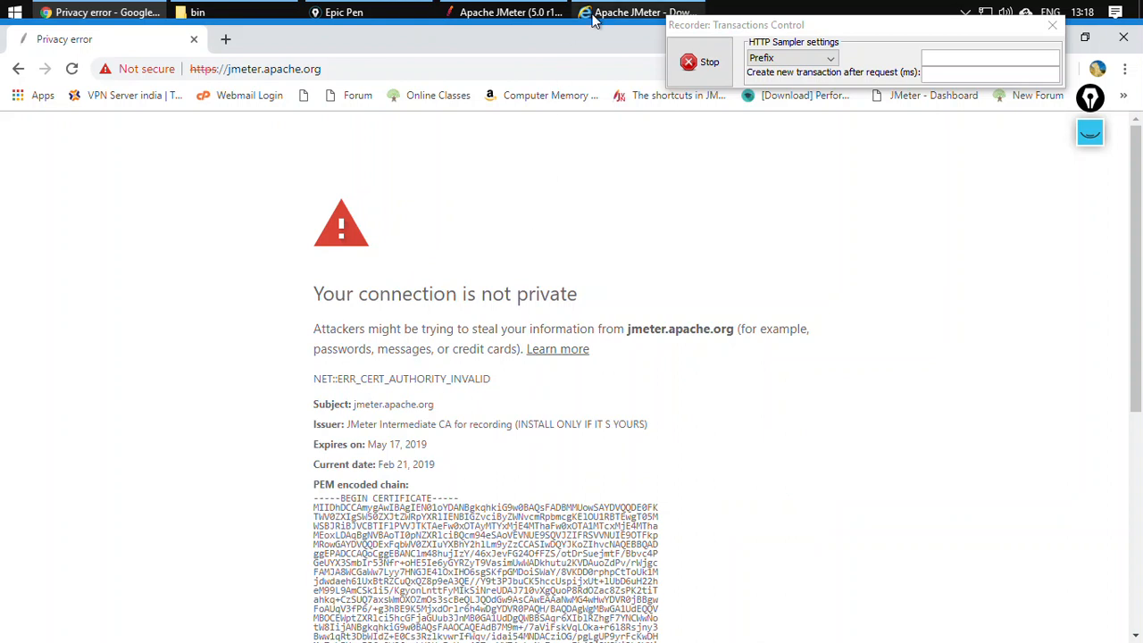
- Switch to Internet Explorer, then open Windows Internet Options and turn off the proxy server in the LAN settings
{"action": "mouse_move", "coordinate": [592, 20]}
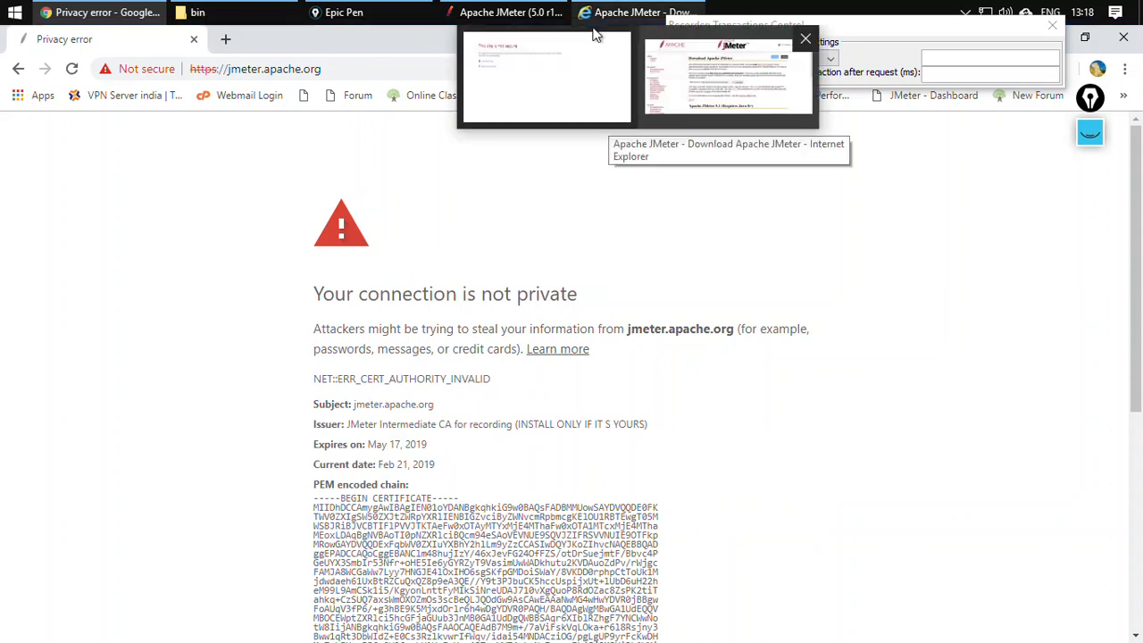
{"action": "left_click", "coordinate": [606, 11]}
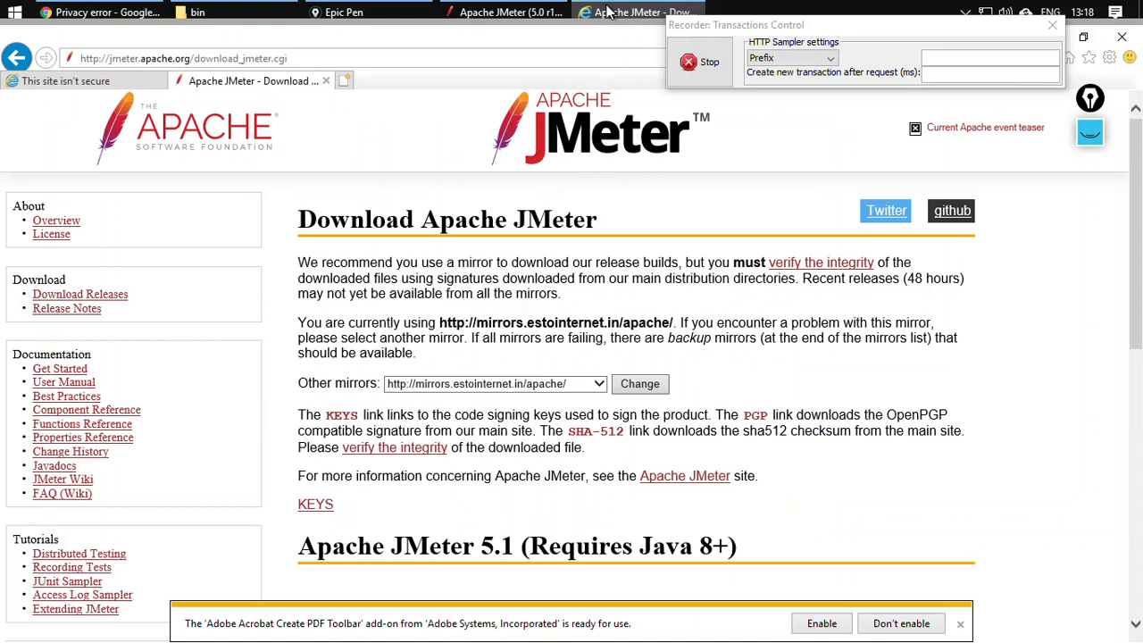
{"action": "left_click", "coordinate": [13, 14]}
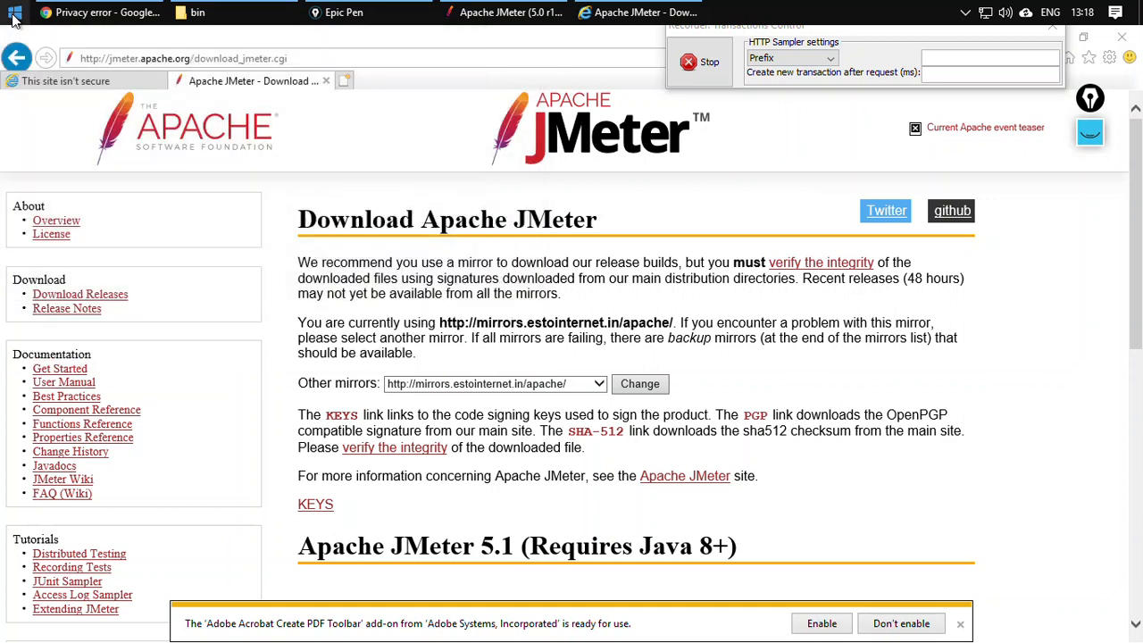
{"action": "type", "text": "intel"}
{"action": "key", "text": "BackSpace"}
{"action": "type", "text": "rnet"}
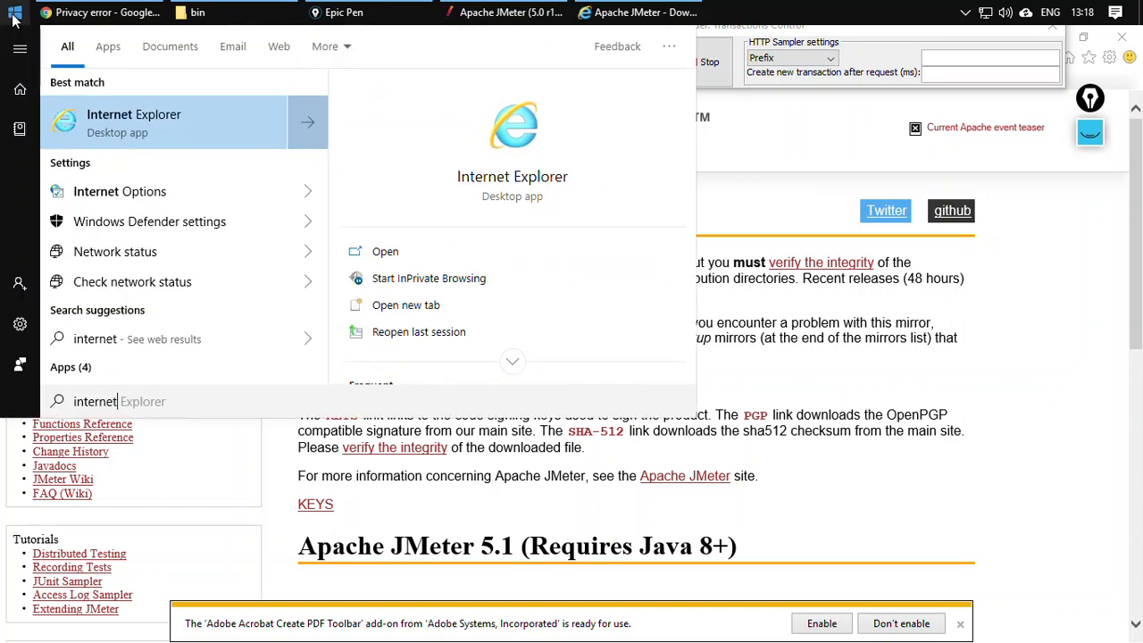
{"action": "left_click", "coordinate": [116, 200]}
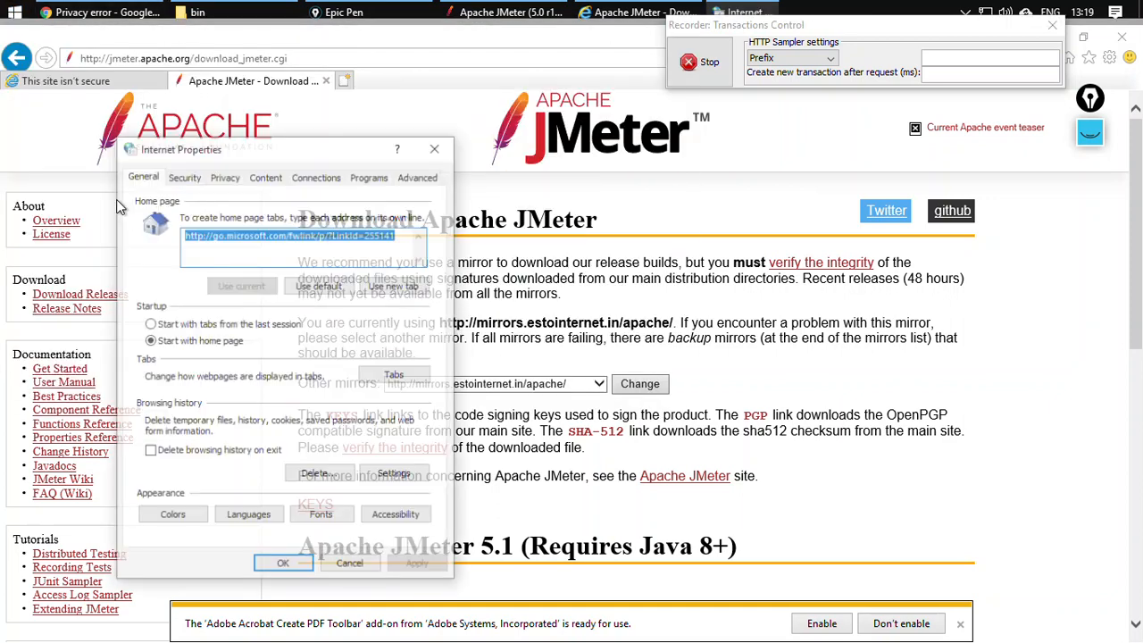
{"action": "left_click", "coordinate": [317, 181]}
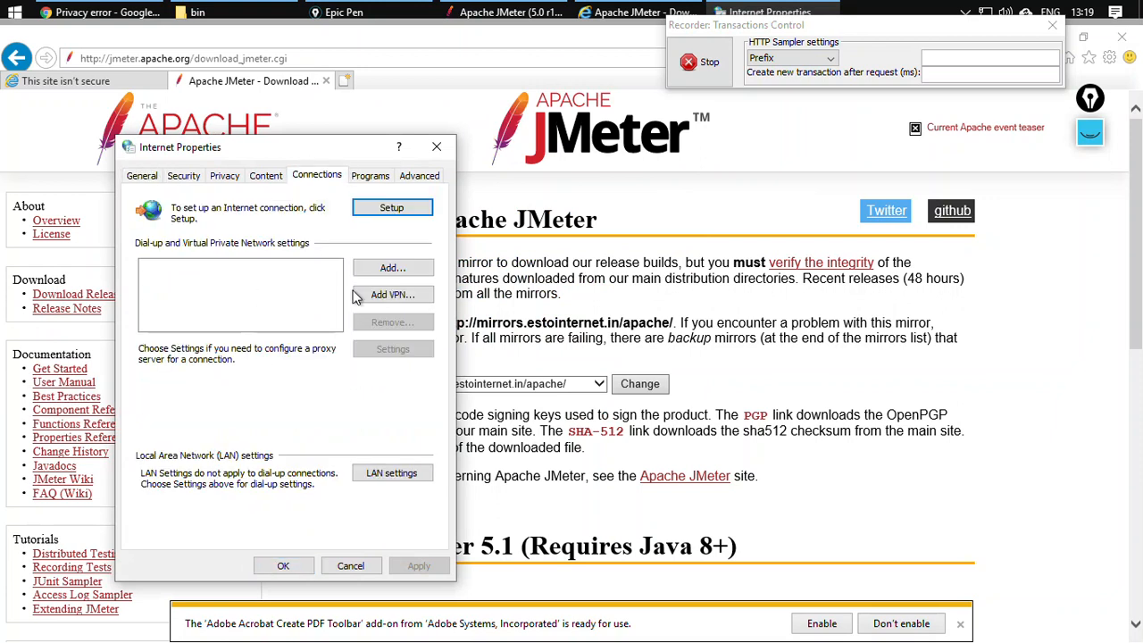
{"action": "left_click", "coordinate": [380, 473]}
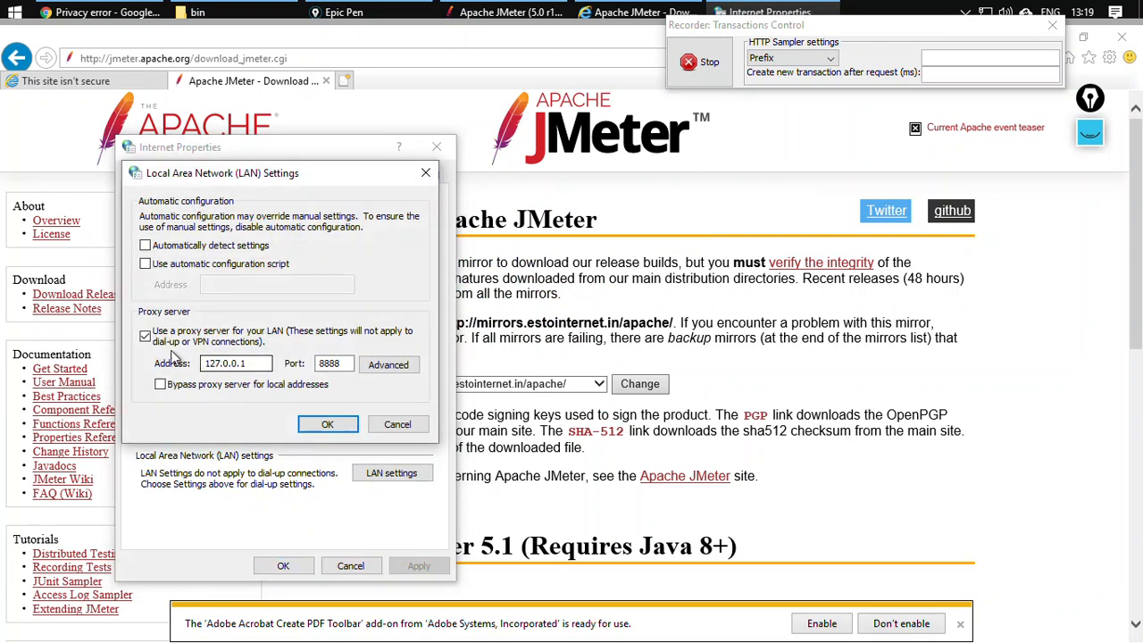
{"action": "left_click", "coordinate": [146, 339]}
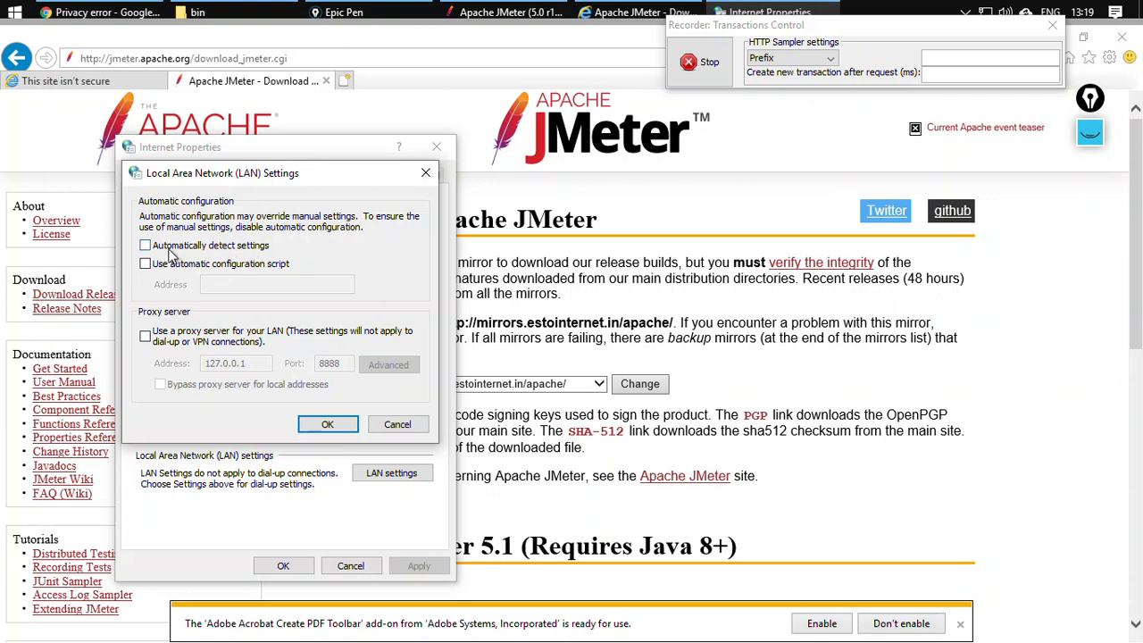
{"action": "left_click", "coordinate": [313, 424]}
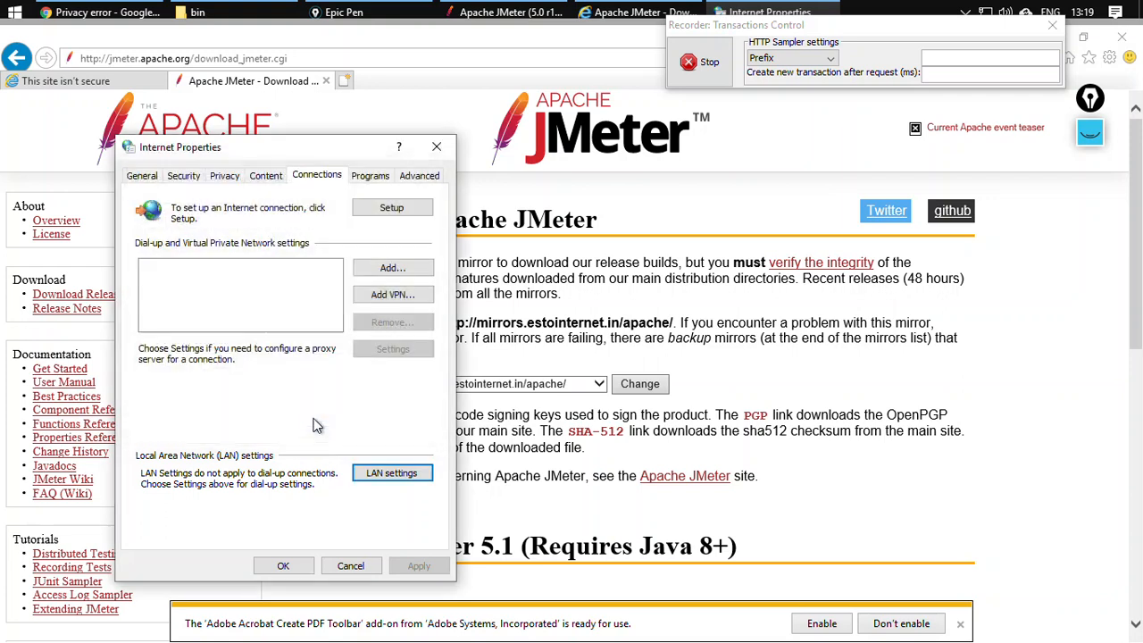
{"action": "left_click", "coordinate": [296, 569]}
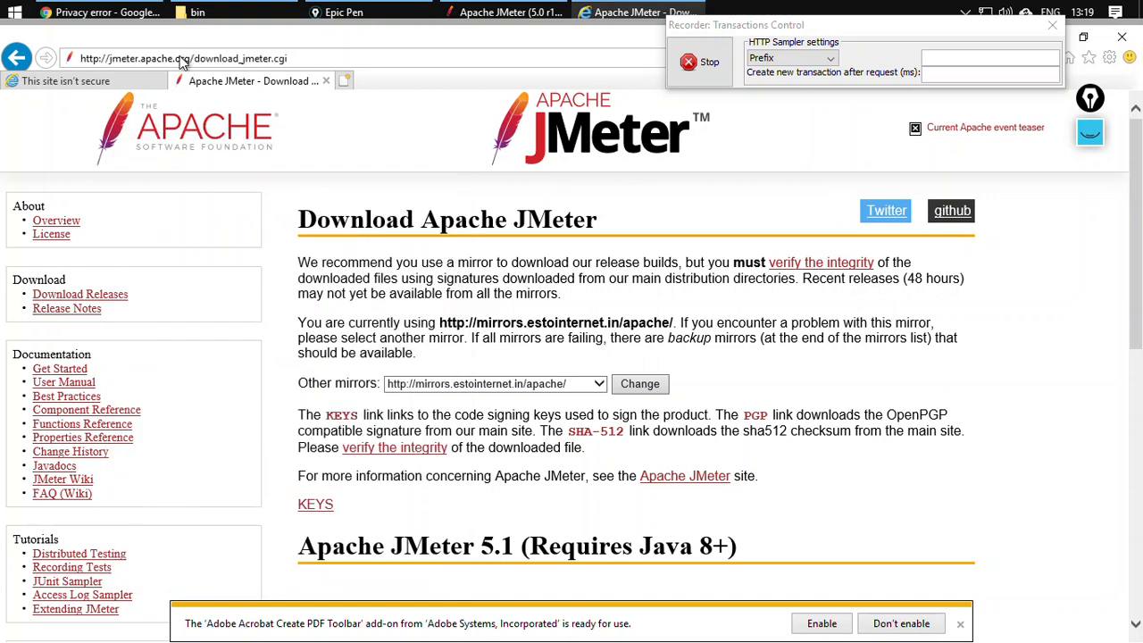
{"action": "left_click", "coordinate": [121, 13]}
{"action": "left_click", "coordinate": [366, 73]}
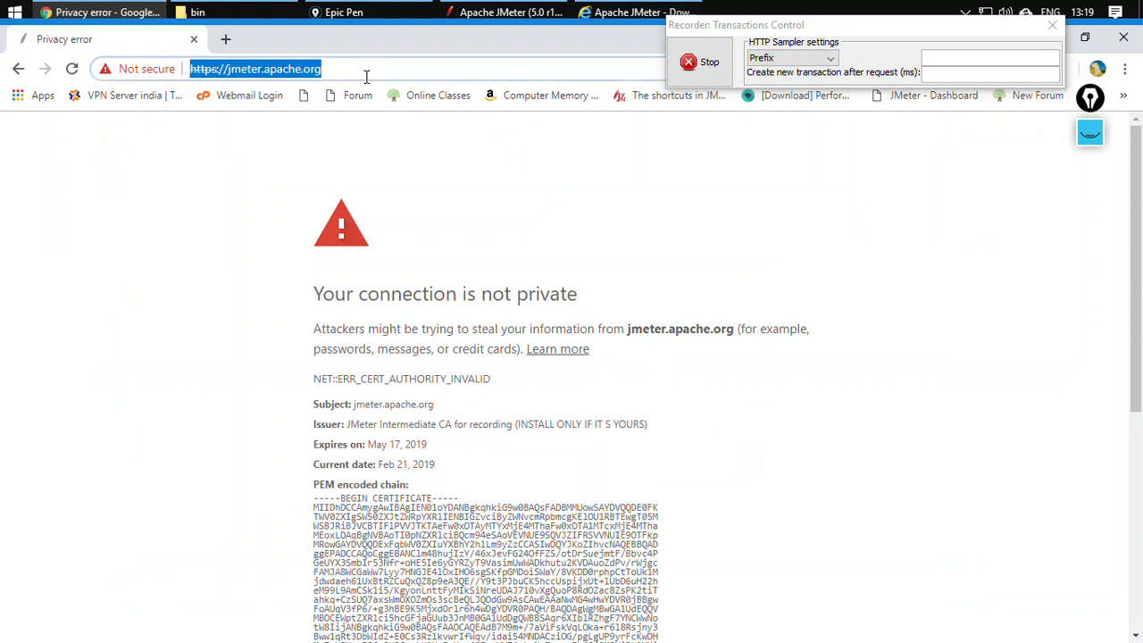
{"action": "key", "text": "Return"}
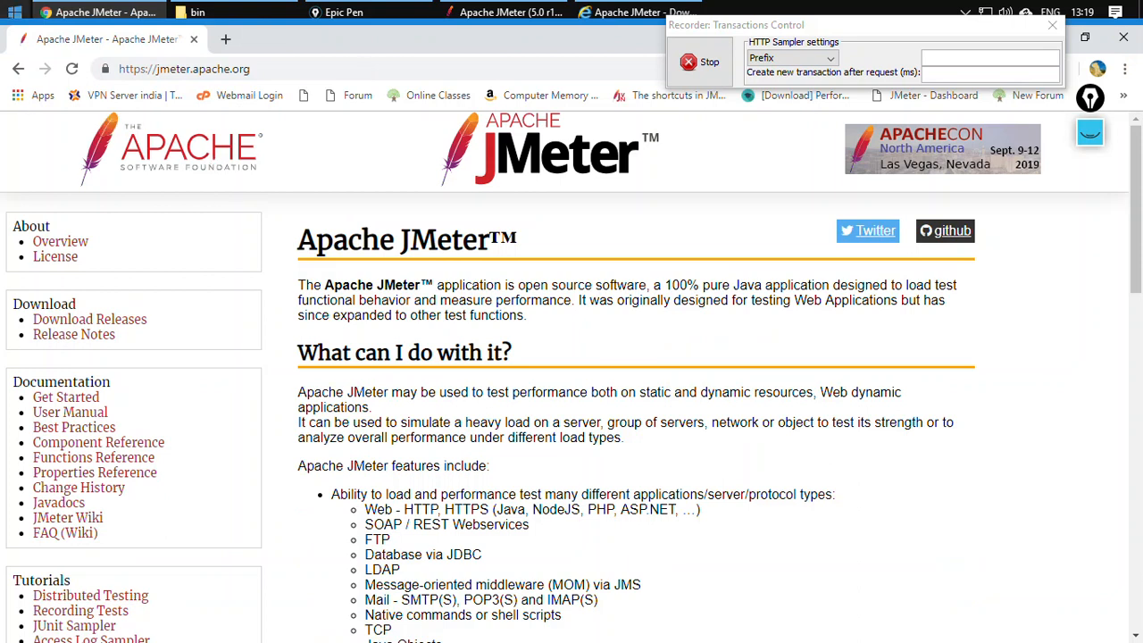
- Launch Firefox, disable its default browser check at startup, and decline making it the default browser
{"action": "left_click", "coordinate": [14, 12]}
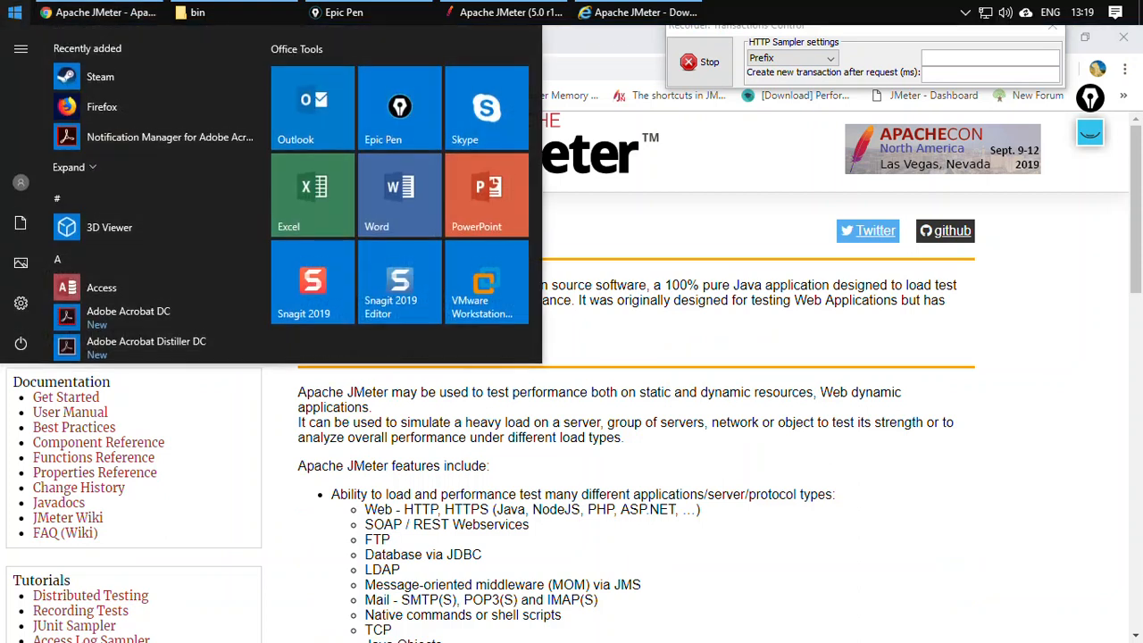
{"action": "left_click", "coordinate": [89, 105]}
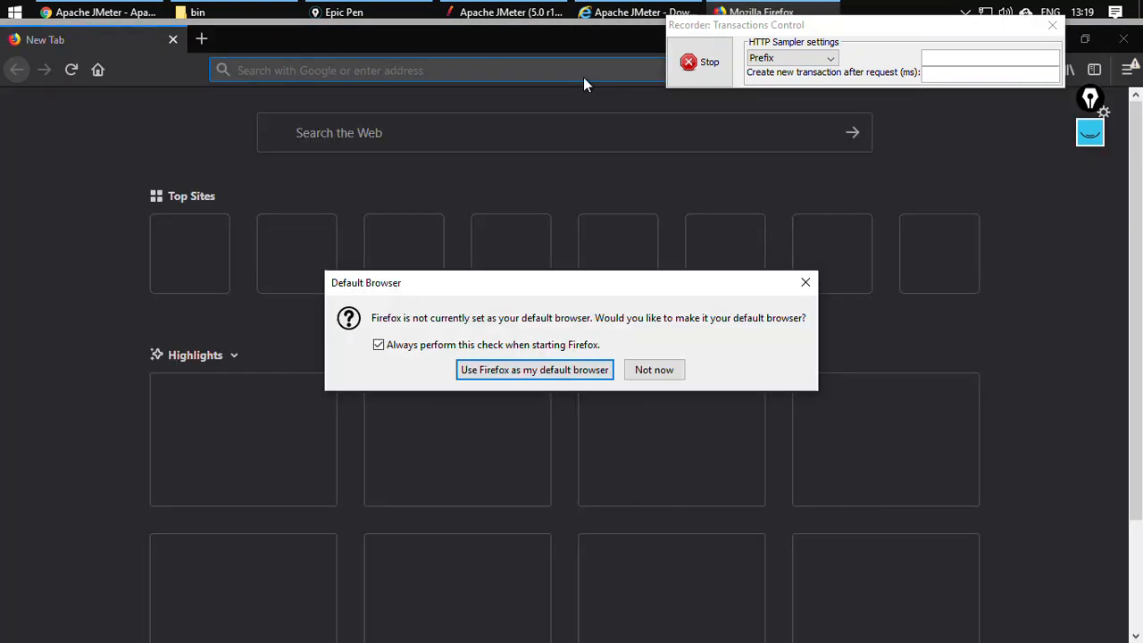
{"action": "left_click", "coordinate": [488, 348]}
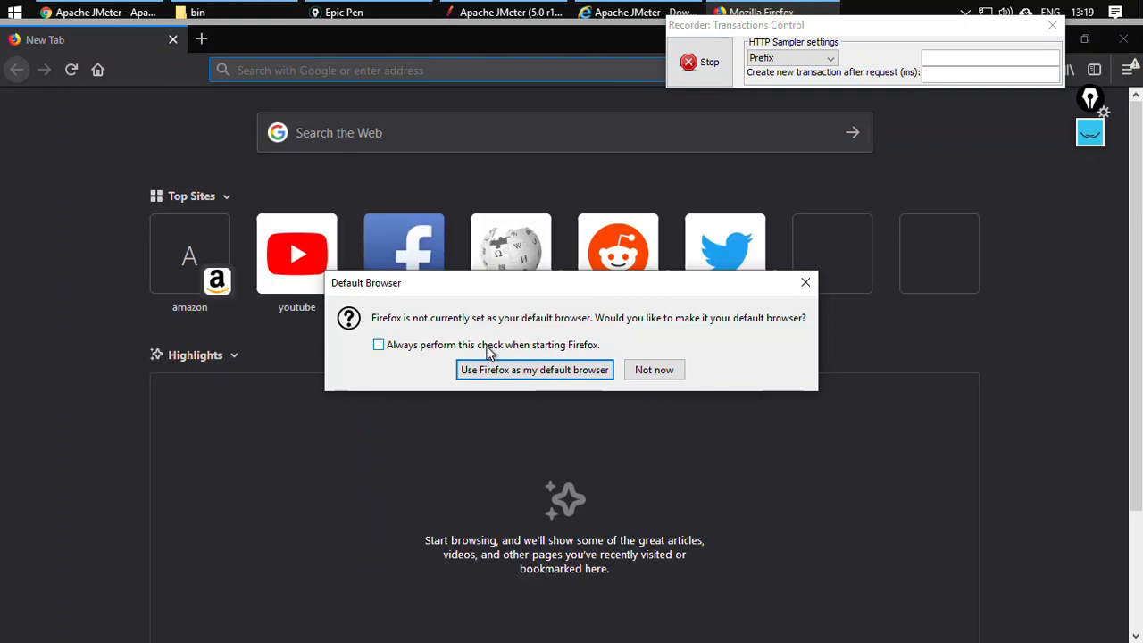
{"action": "left_click", "coordinate": [652, 372]}
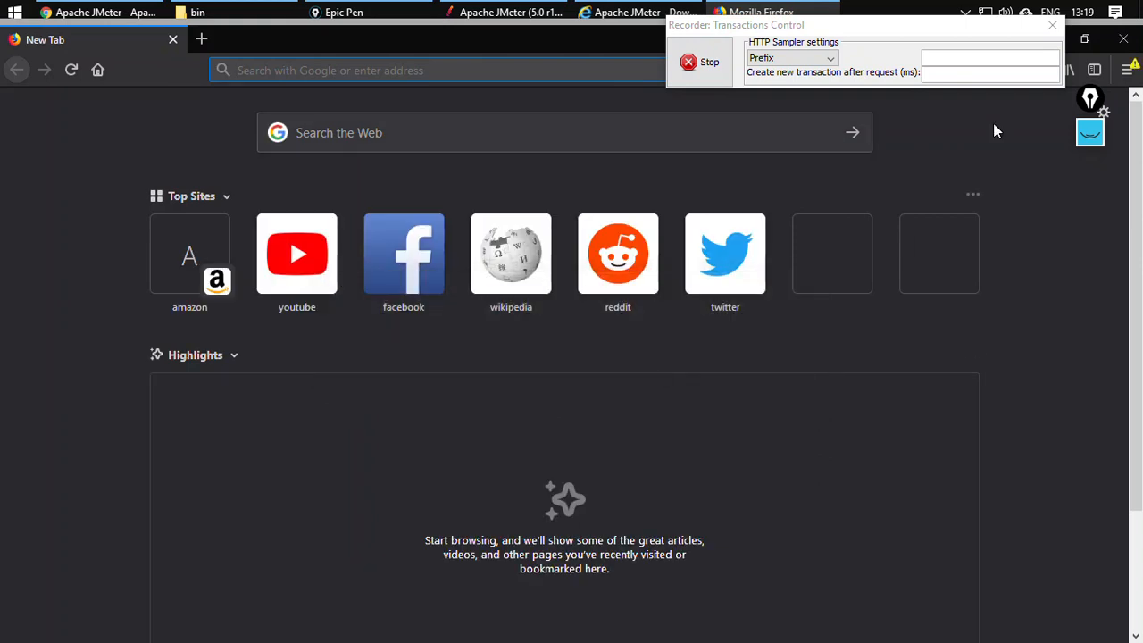
- Configure Firefox's connection settings to use the manual HTTP proxy 127.0.0.1 on port 8888 for all protocols
{"action": "left_click_drag", "start_coordinate": [977, 27], "coordinate": [588, 308]}
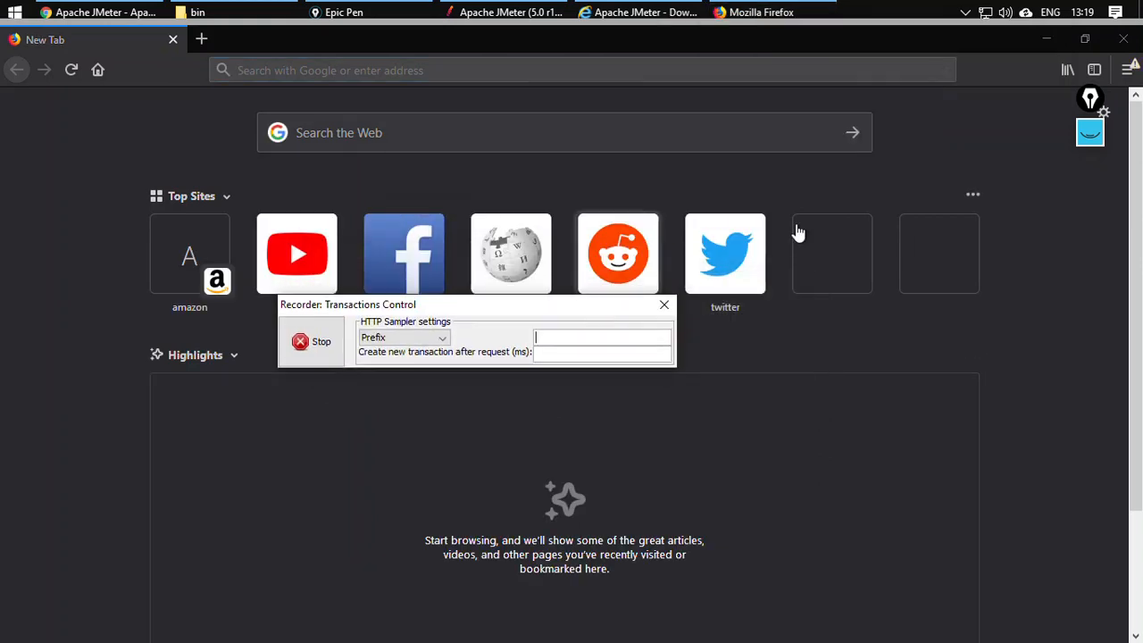
{"action": "left_click", "coordinate": [1129, 75]}
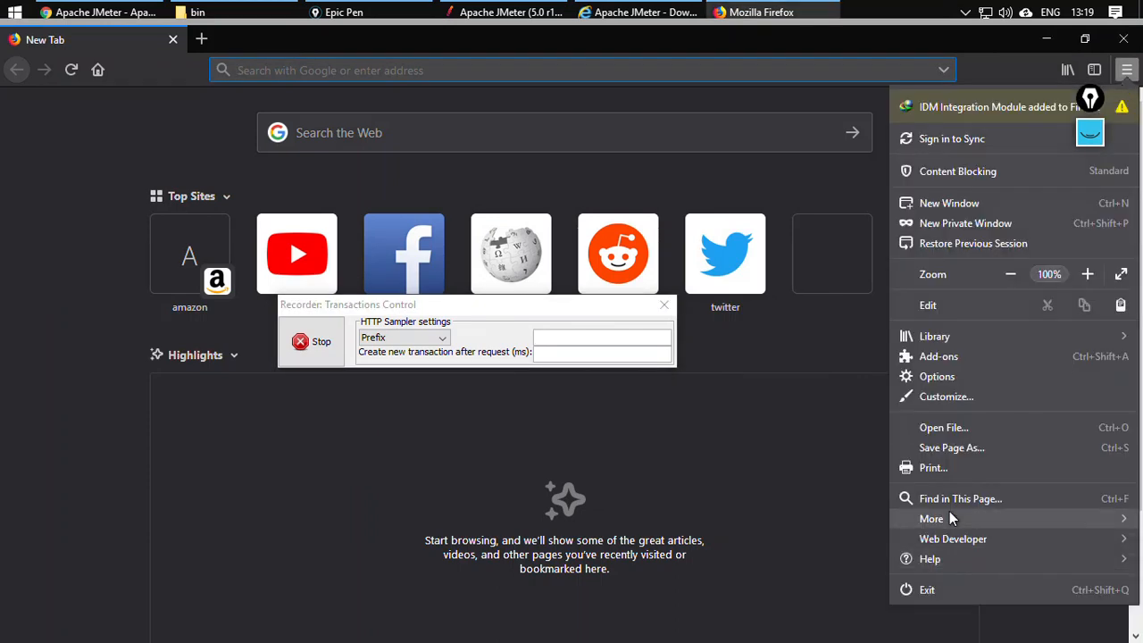
{"action": "left_click", "coordinate": [954, 376]}
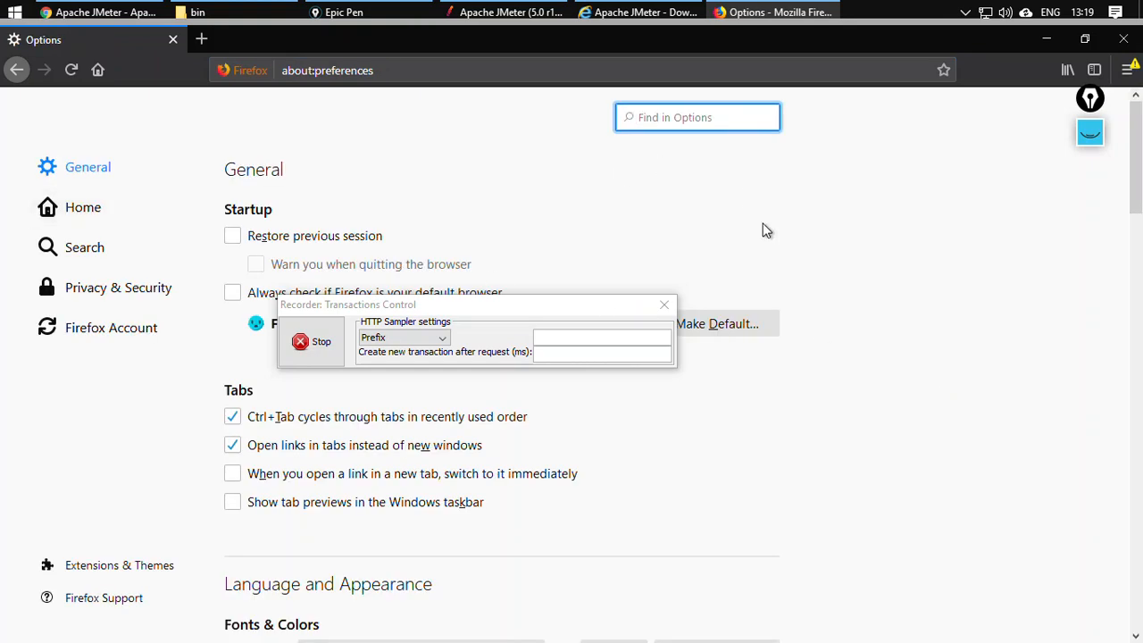
{"action": "scroll", "coordinate": [804, 295], "scroll_direction": "down", "scroll_amount": 15}
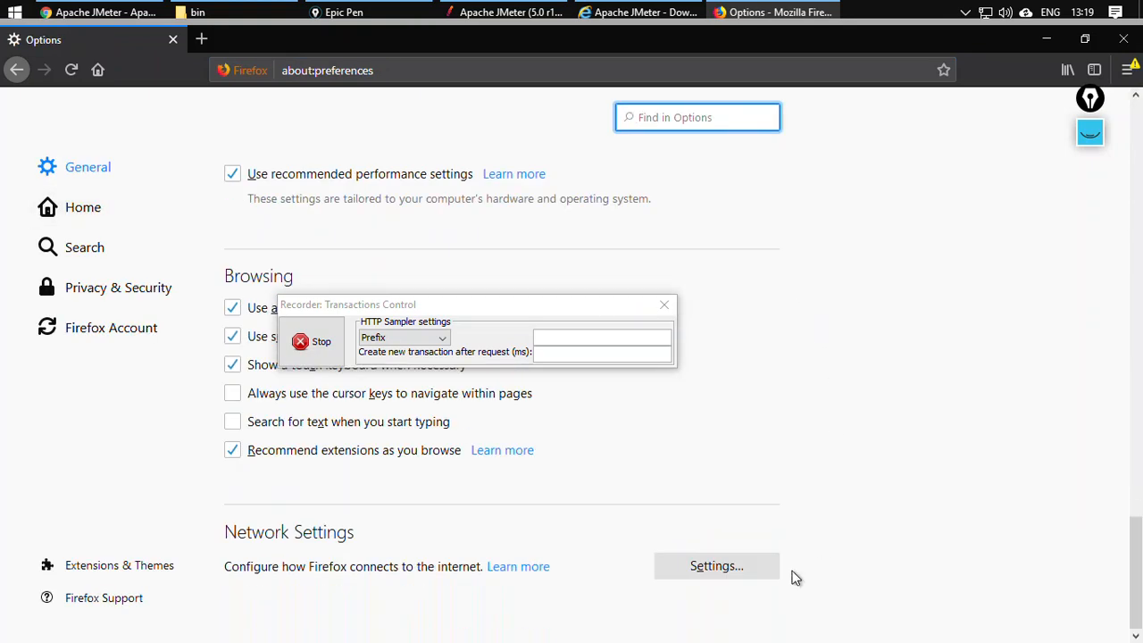
{"action": "left_click", "coordinate": [751, 565]}
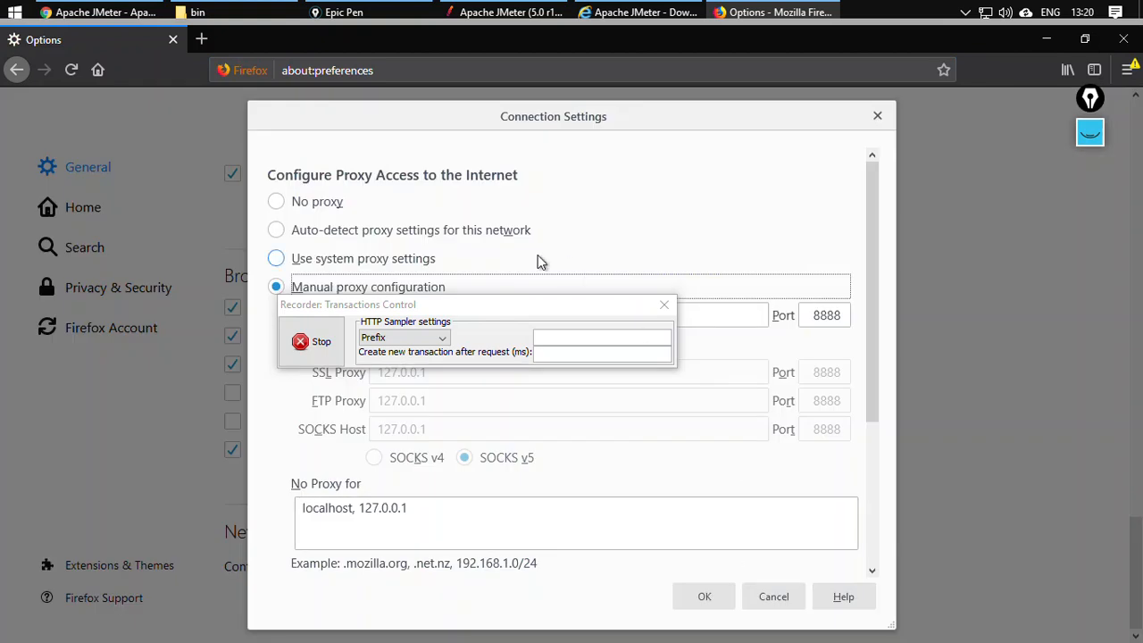
{"action": "left_click_drag", "start_coordinate": [375, 305], "coordinate": [758, 75]}
{"action": "left_click_drag", "start_coordinate": [458, 315], "coordinate": [374, 317]}
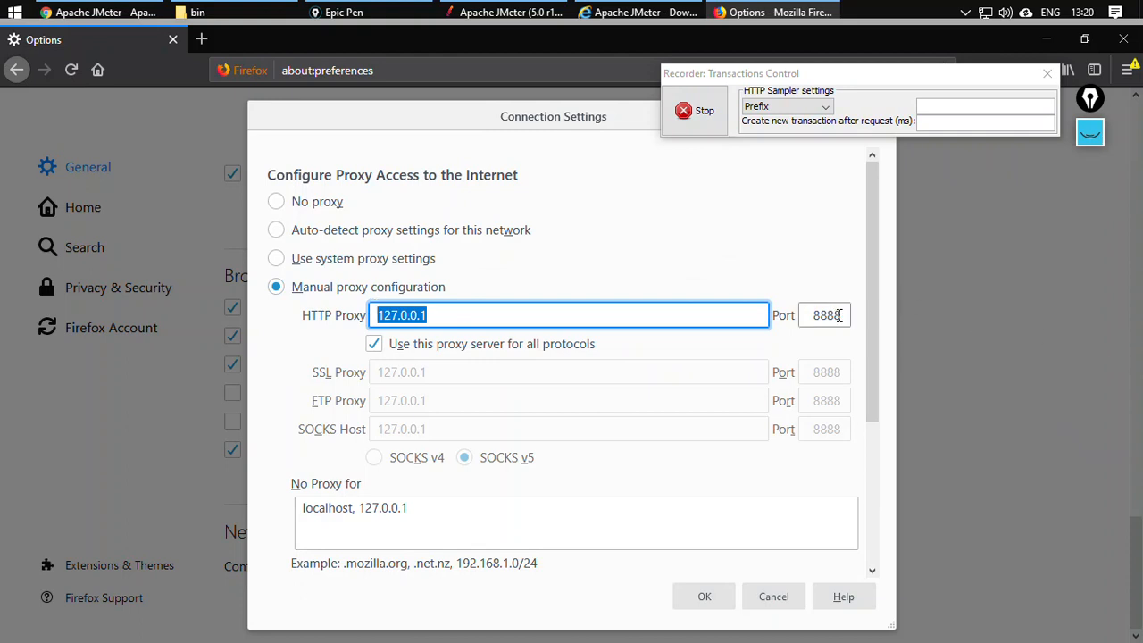
{"action": "key", "text": "Tab"}
{"action": "left_click", "coordinate": [811, 316]}
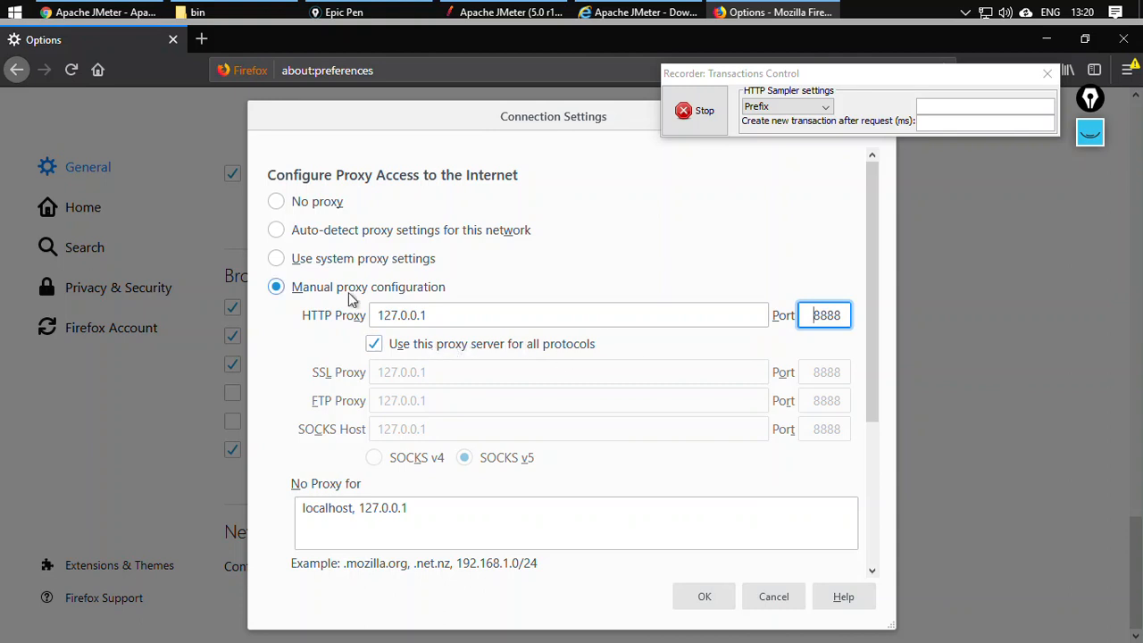
{"action": "left_click", "coordinate": [699, 611]}
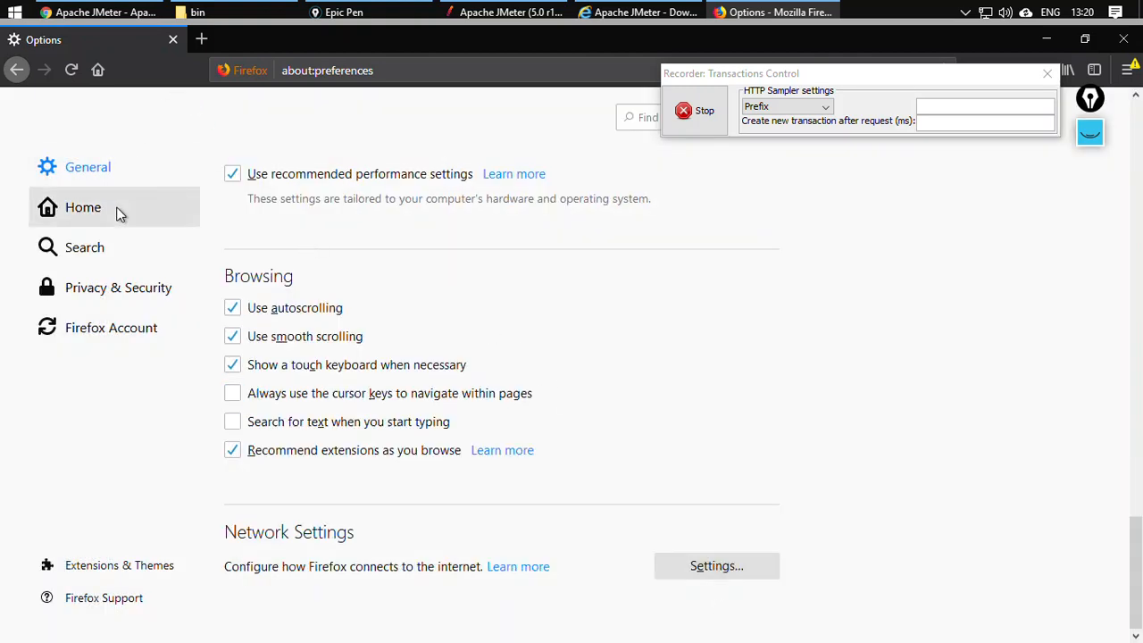
- Delete the existing JMeter Root CA for recording certificate from Firefox's trusted certificate authorities
{"action": "left_click", "coordinate": [118, 289]}
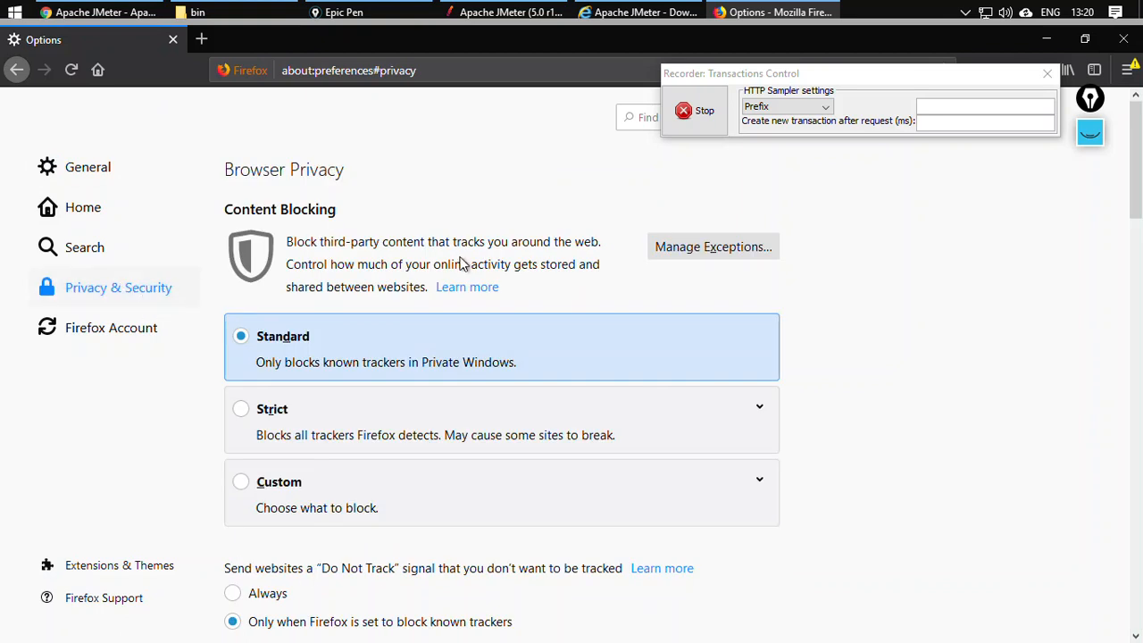
{"action": "scroll", "coordinate": [551, 294], "scroll_direction": "down", "scroll_amount": 2}
{"action": "scroll", "coordinate": [571, 317], "scroll_direction": "down", "scroll_amount": 15}
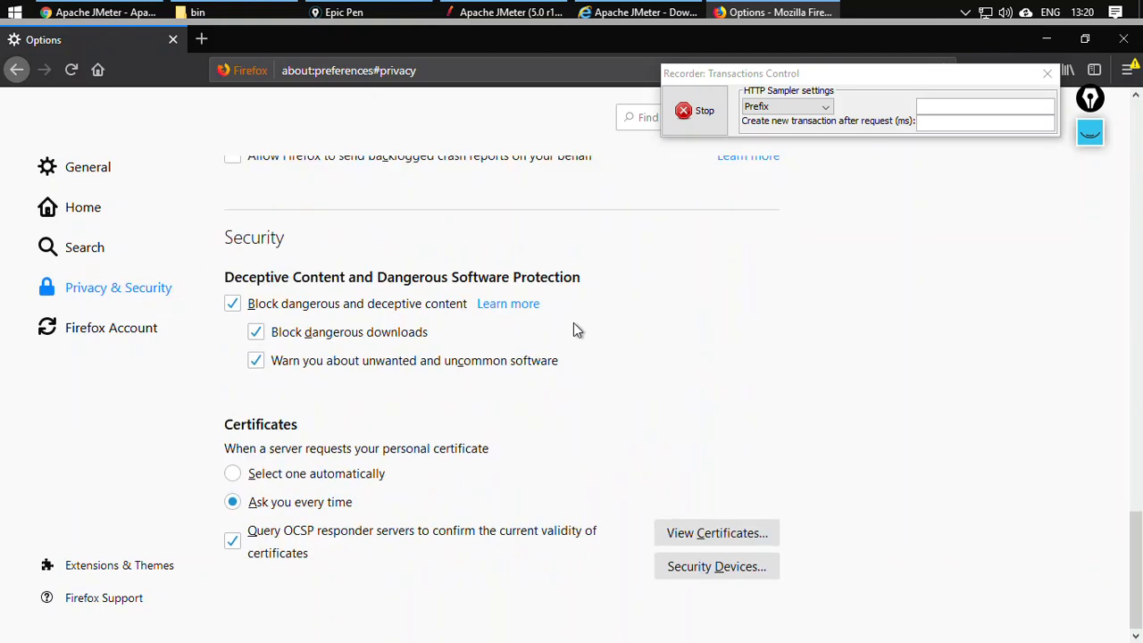
{"action": "left_click", "coordinate": [763, 531]}
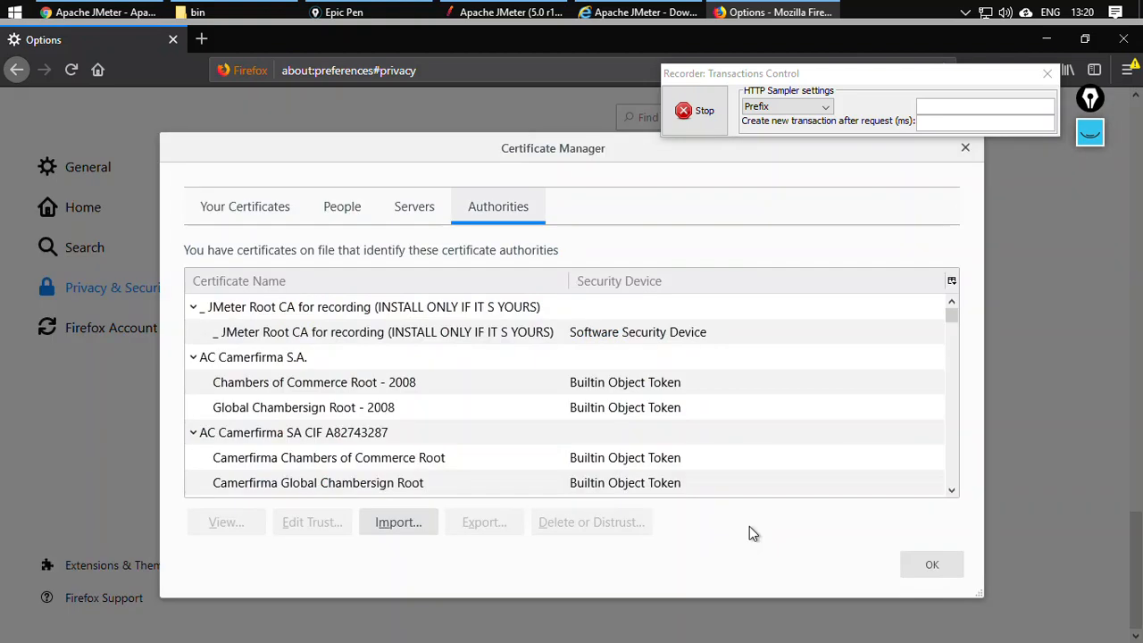
{"action": "left_click", "coordinate": [333, 308]}
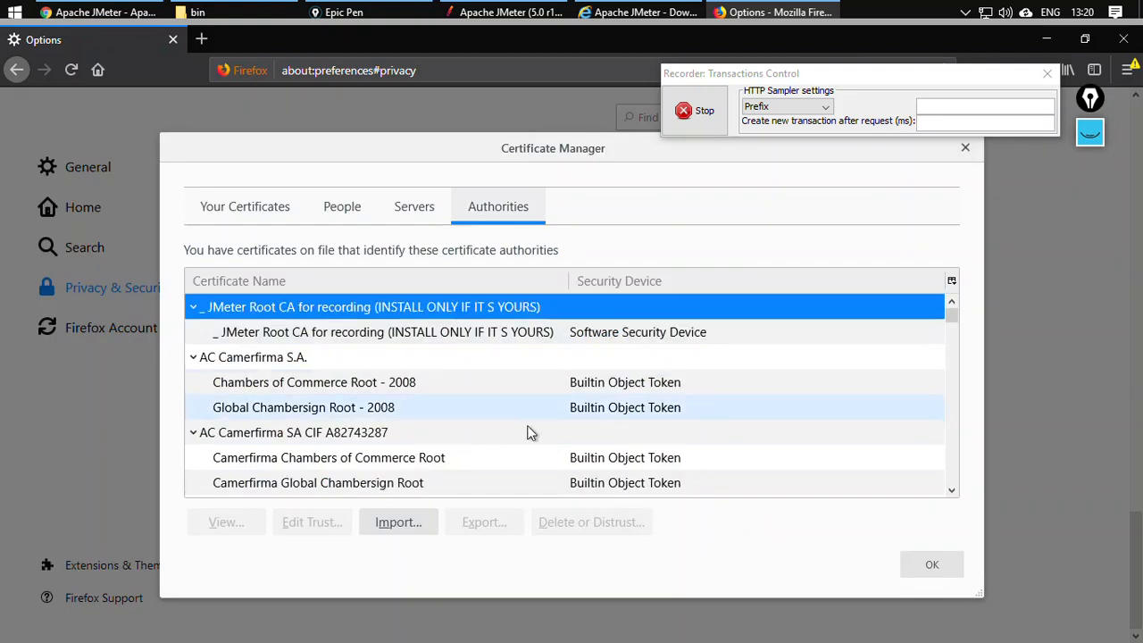
{"action": "left_click", "coordinate": [287, 331]}
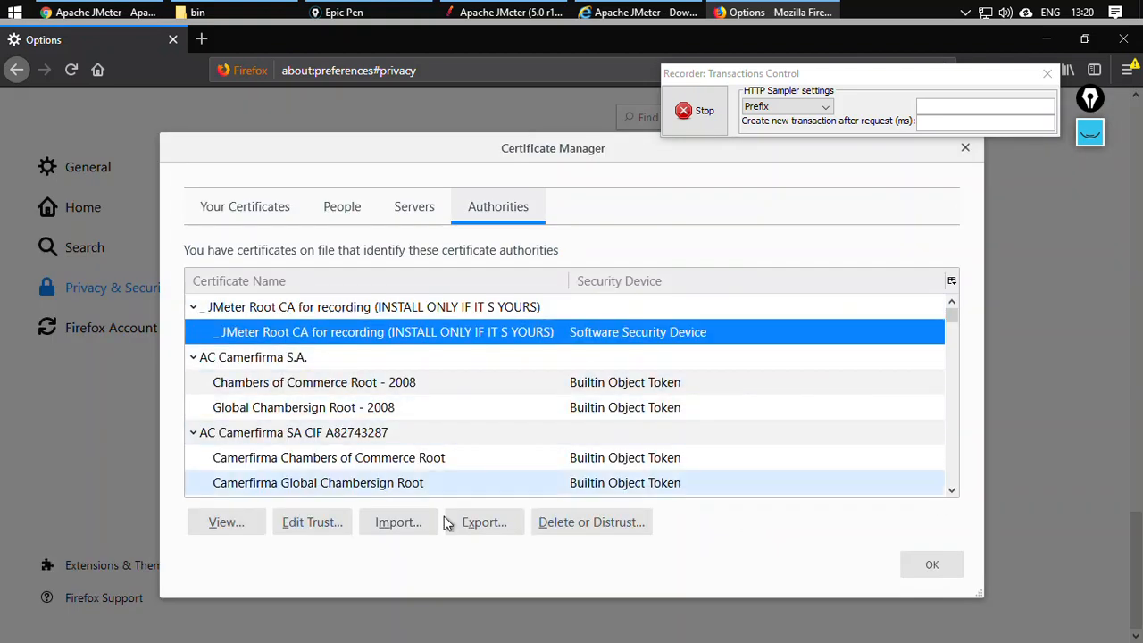
{"action": "left_click", "coordinate": [576, 524]}
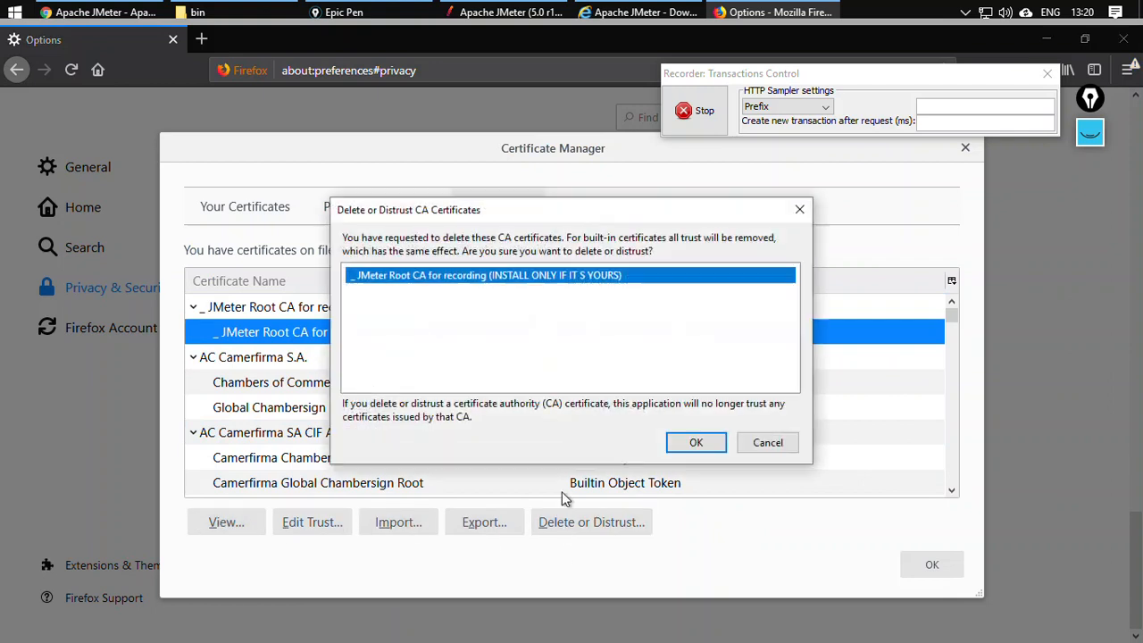
{"action": "left_click", "coordinate": [696, 442]}
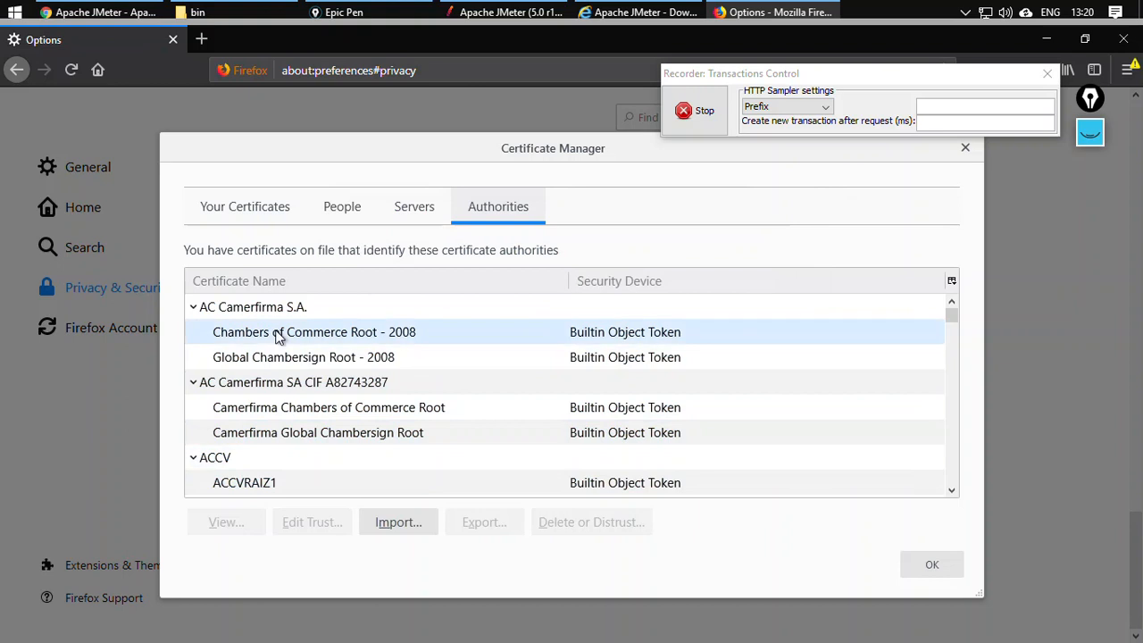
- Import ApacheJMeterTemporaryRootCA.crt from JMeter's bin folder as a trusted certificate authority and close the Certificate Manager
{"action": "left_click", "coordinate": [399, 522]}
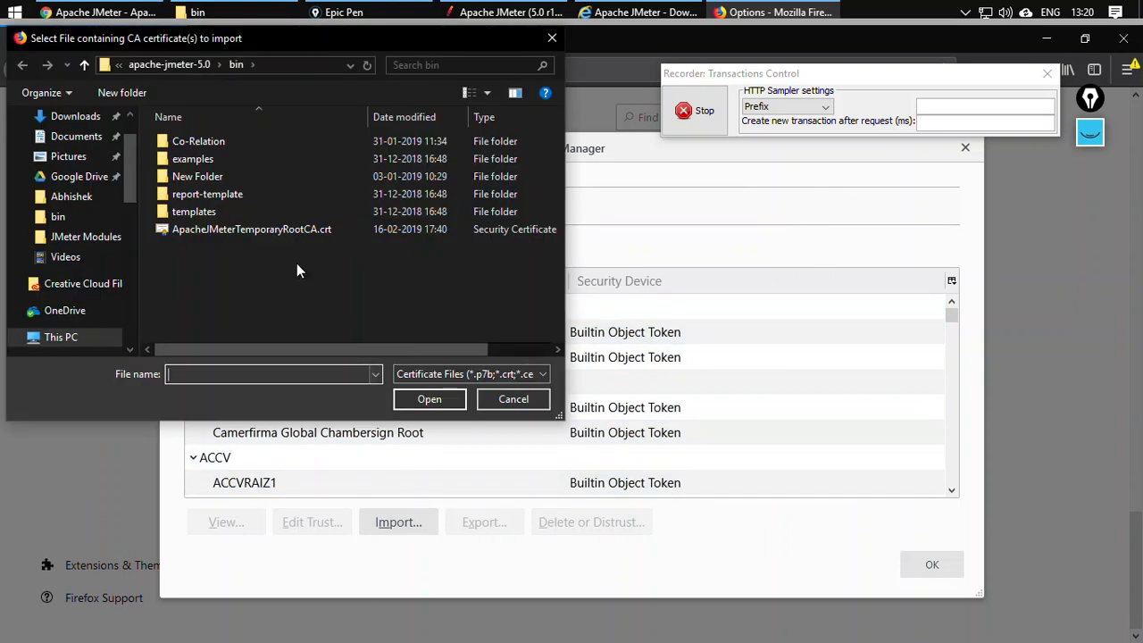
{"action": "left_click", "coordinate": [313, 63]}
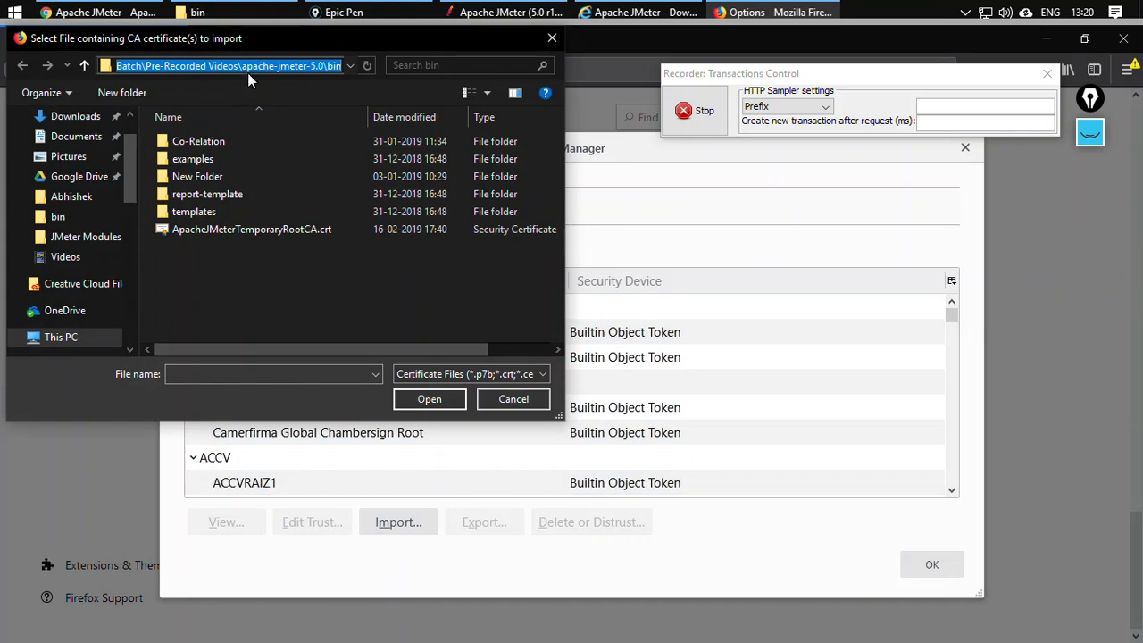
{"action": "left_click", "coordinate": [200, 230]}
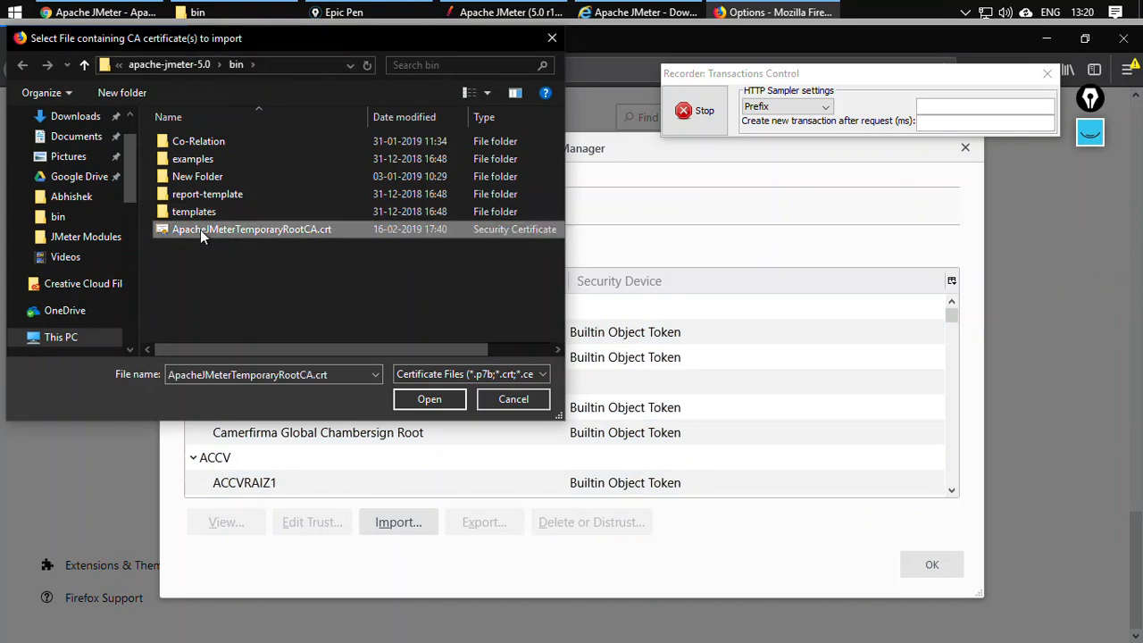
{"action": "left_click", "coordinate": [430, 400]}
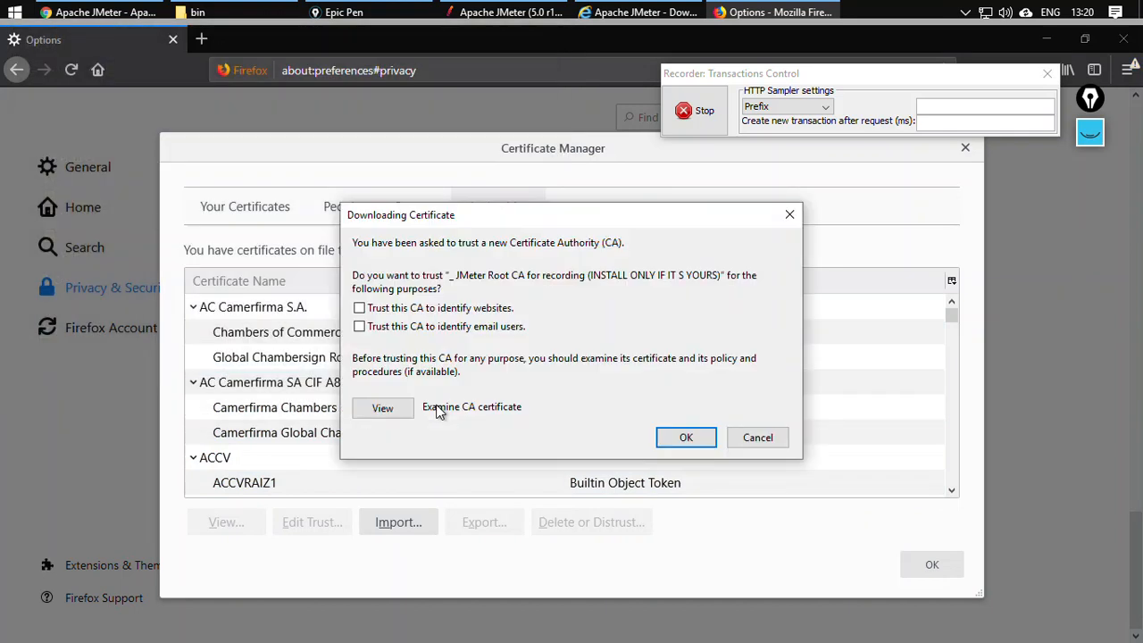
{"action": "left_click", "coordinate": [385, 328]}
{"action": "left_click", "coordinate": [705, 440]}
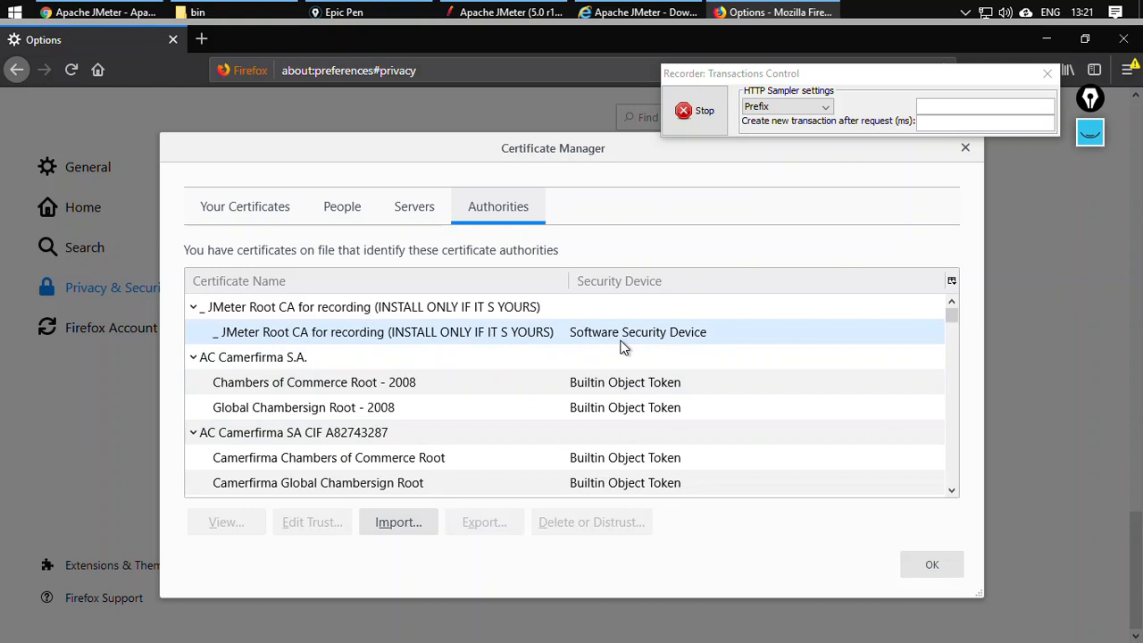
{"action": "left_click", "coordinate": [921, 565]}
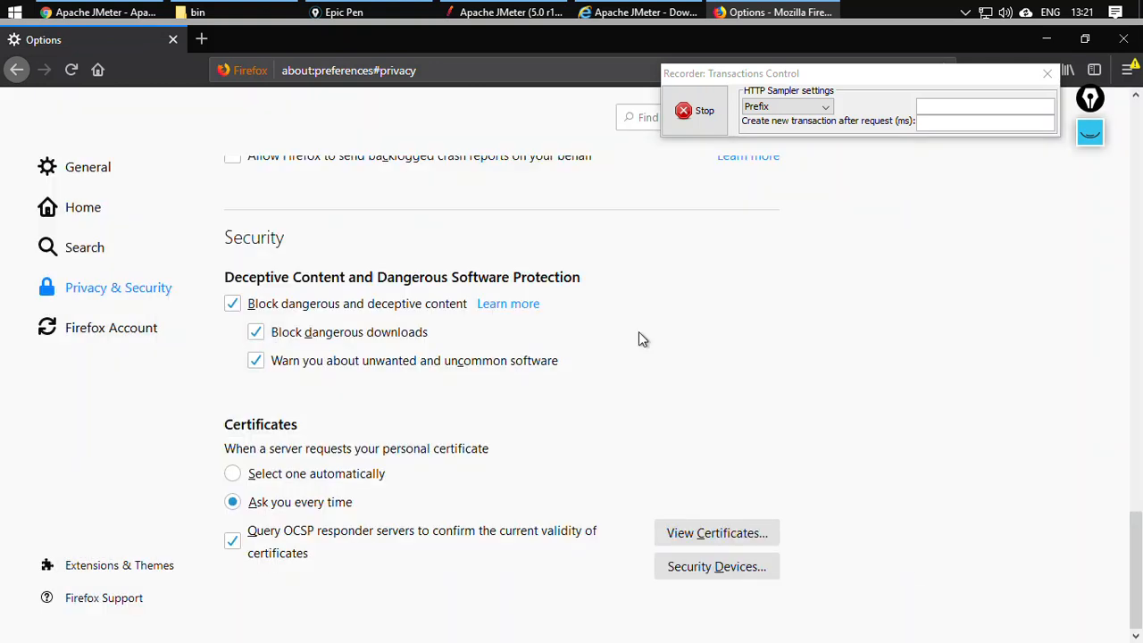
{"action": "left_click", "coordinate": [375, 69]}
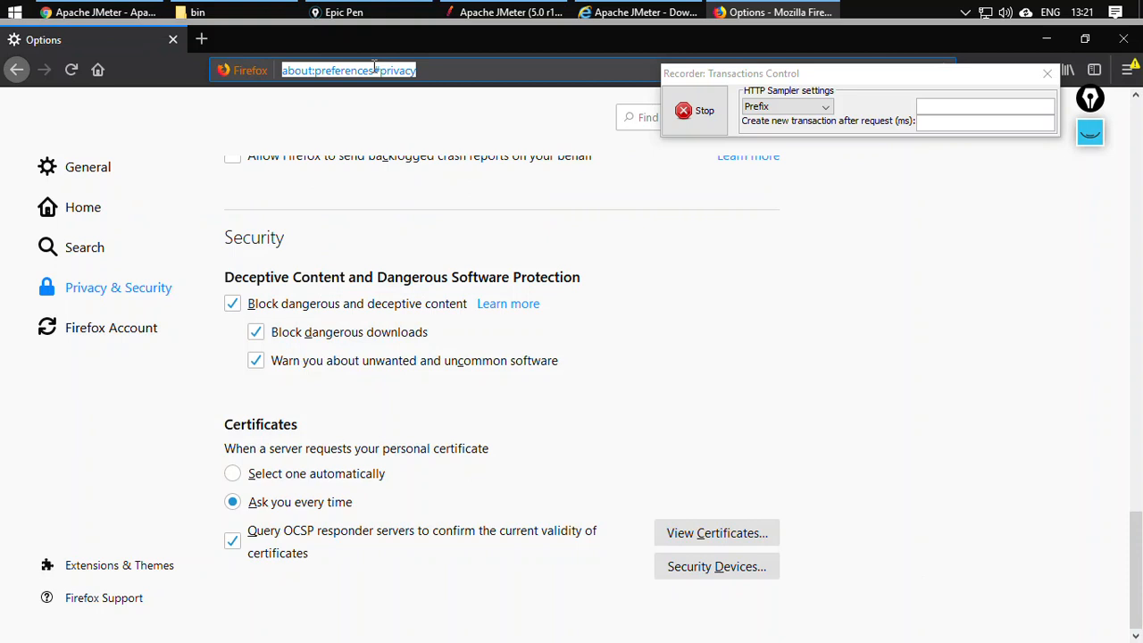
{"action": "key", "text": "BackSpace"}
{"action": "type", "text": "http"}
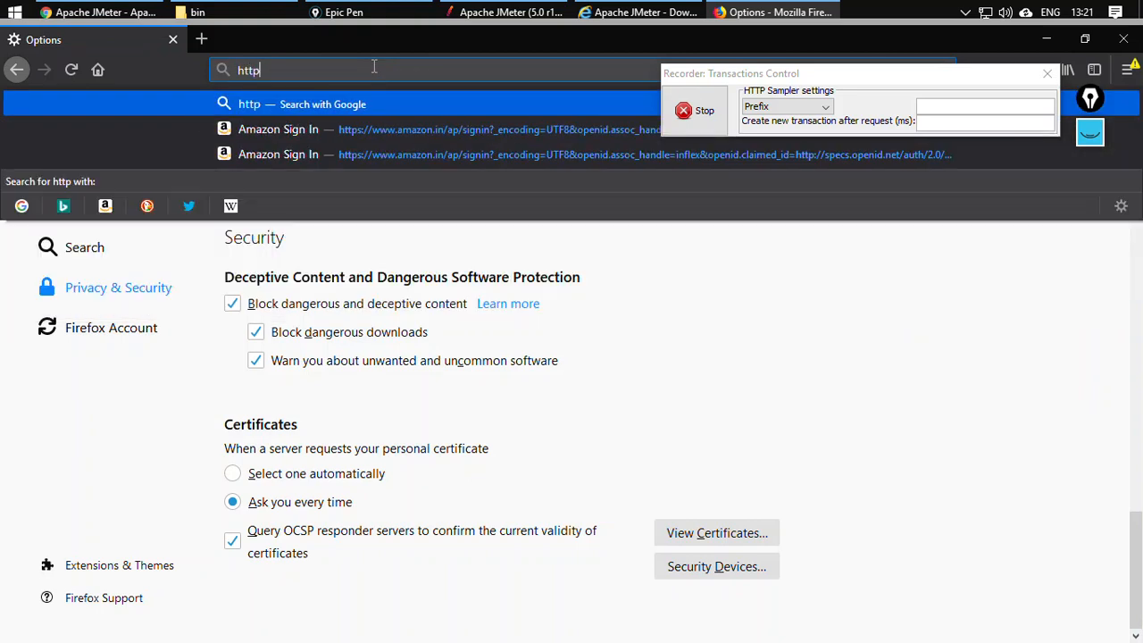
{"action": "type", "text": "s://jmeter"}
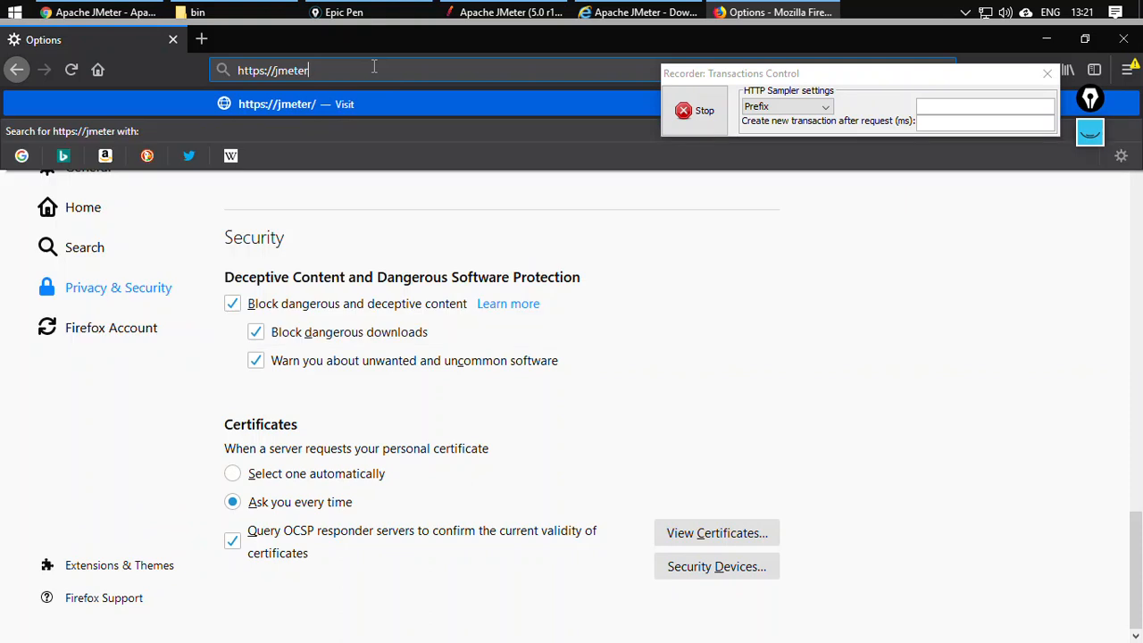
{"action": "type", "text": ".apa"}
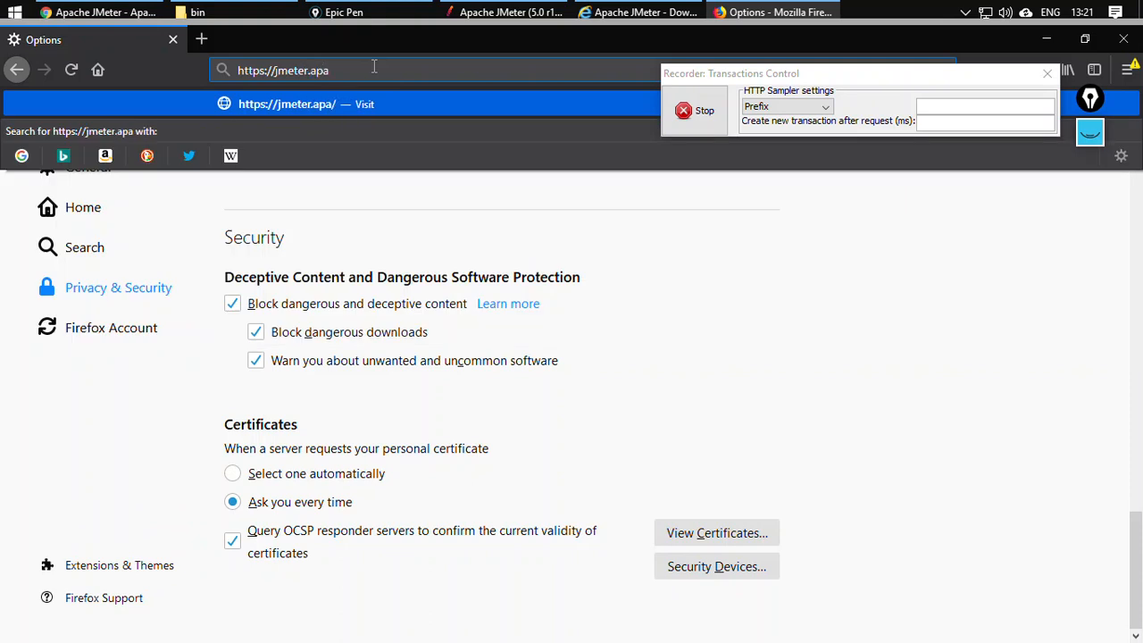
{"action": "type", "text": "che.org"}
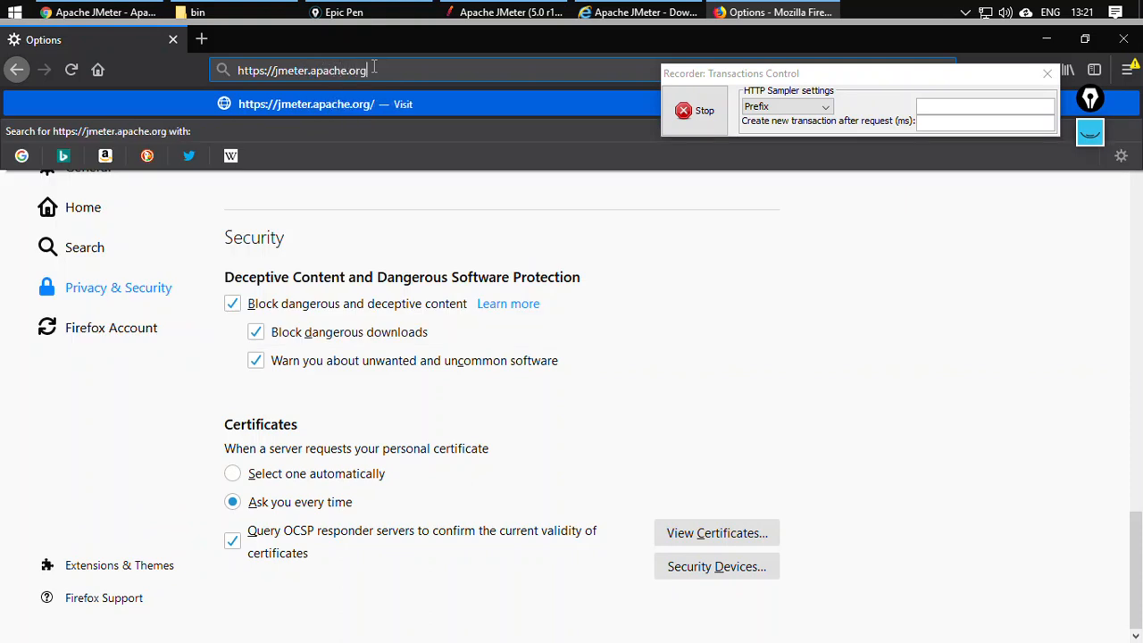
{"action": "key", "text": "Return"}
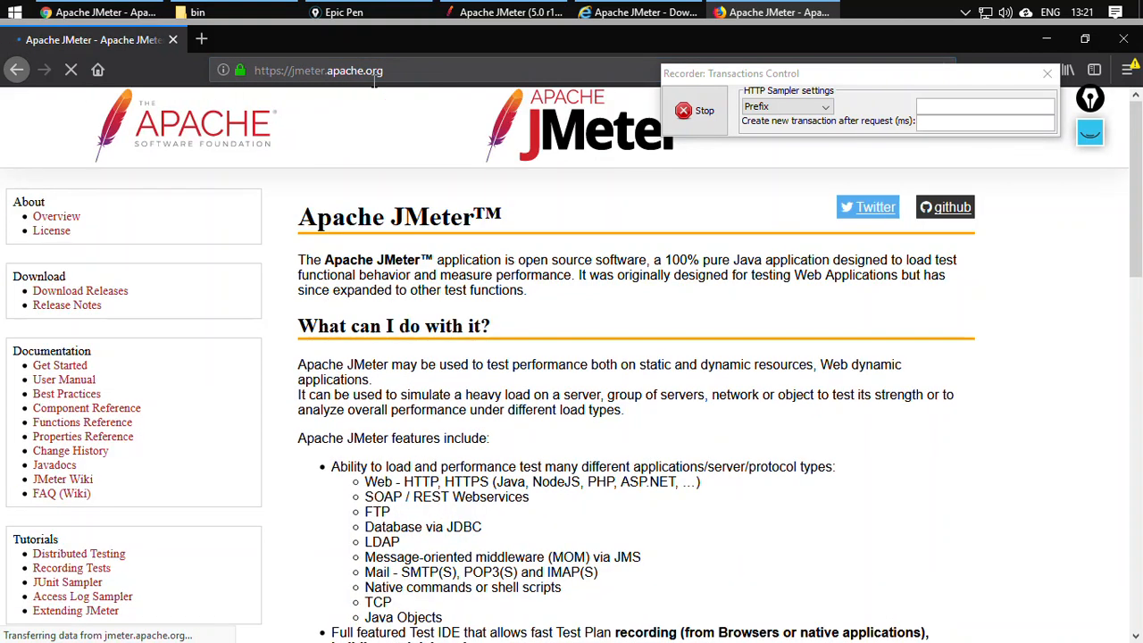
- Switch to JMeter and examine the latest recorded requests, checking the protocol, server name and port number of the jmeter.apache.org request
{"action": "left_click", "coordinate": [530, 12]}
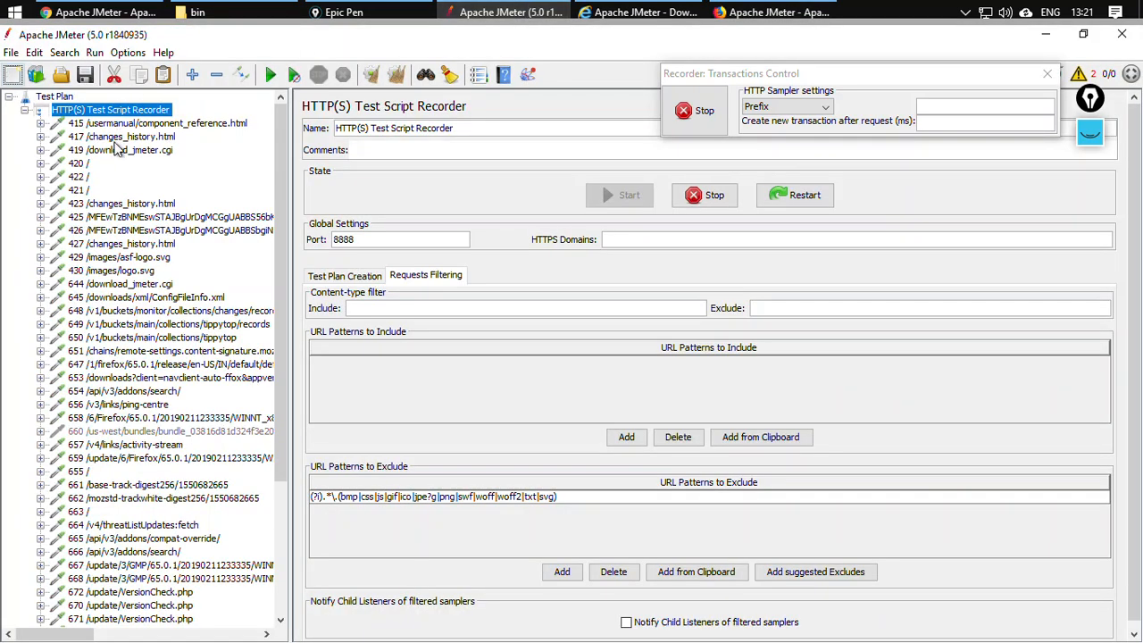
{"action": "scroll", "coordinate": [125, 206], "scroll_direction": "down", "scroll_amount": 5}
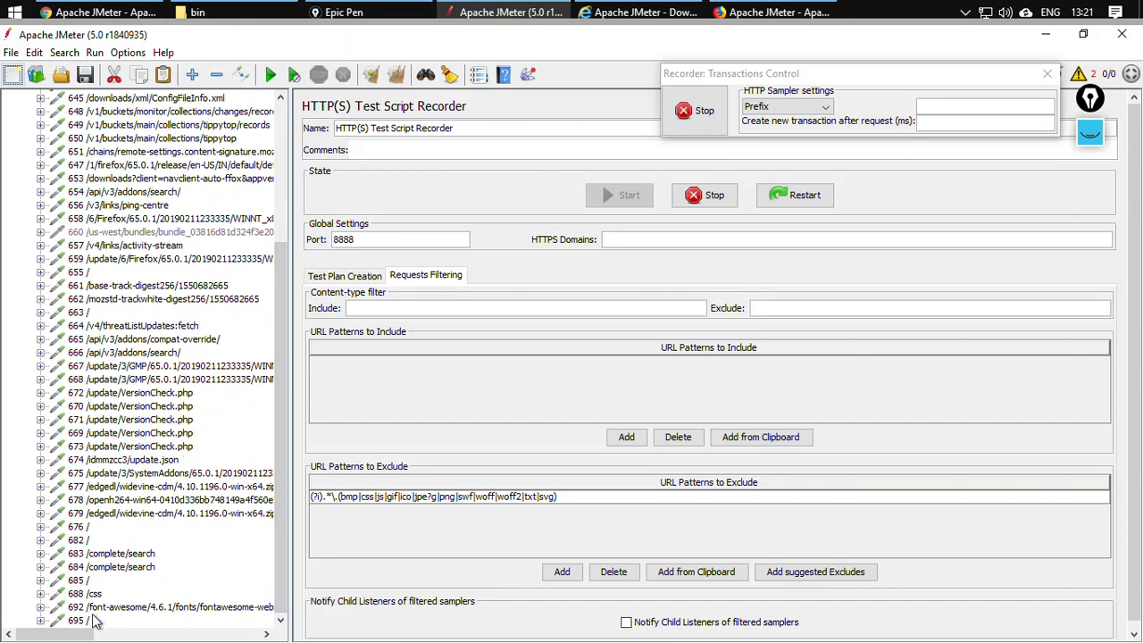
{"action": "left_click", "coordinate": [76, 620]}
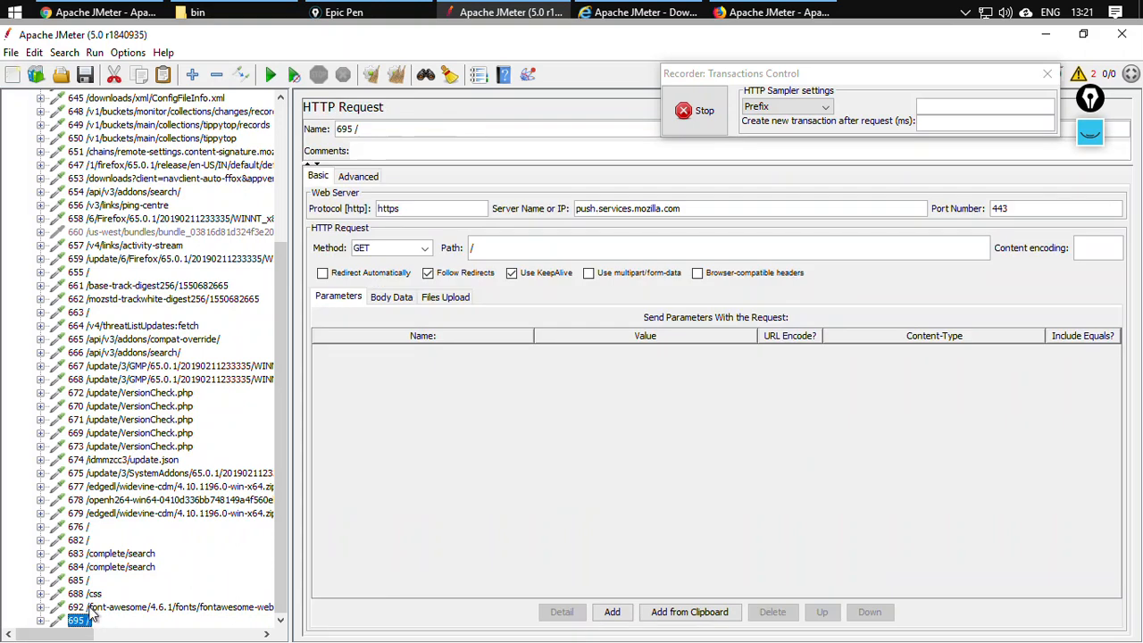
{"action": "left_click", "coordinate": [92, 609]}
{"action": "left_click", "coordinate": [89, 594]}
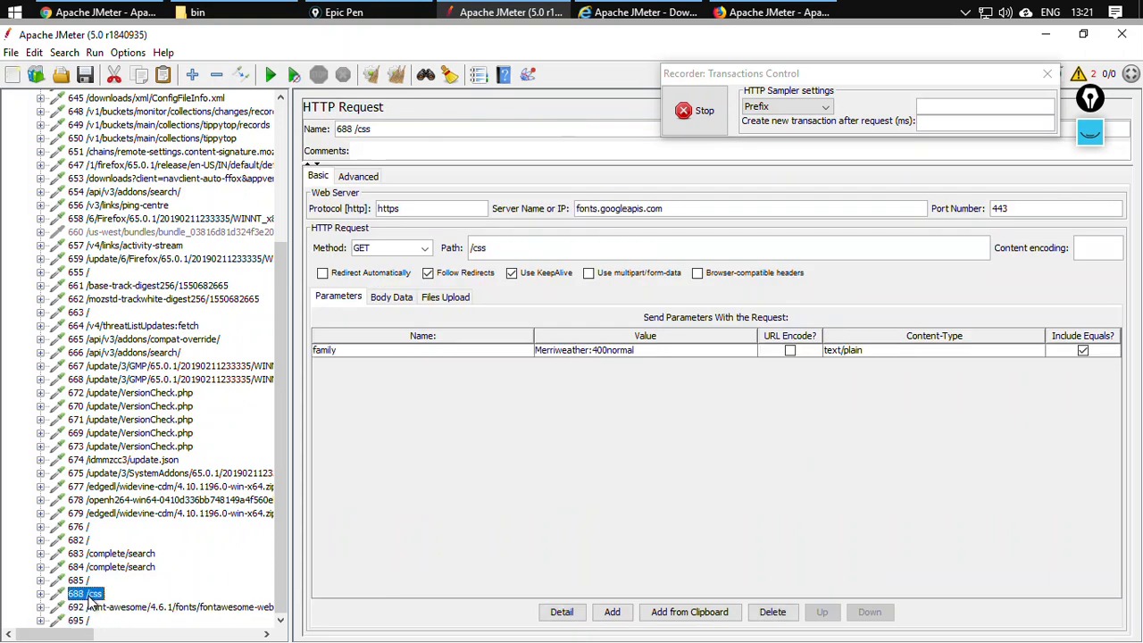
{"action": "key", "text": "Up"}
{"action": "key", "text": "Up"}
{"action": "key", "text": "Down"}
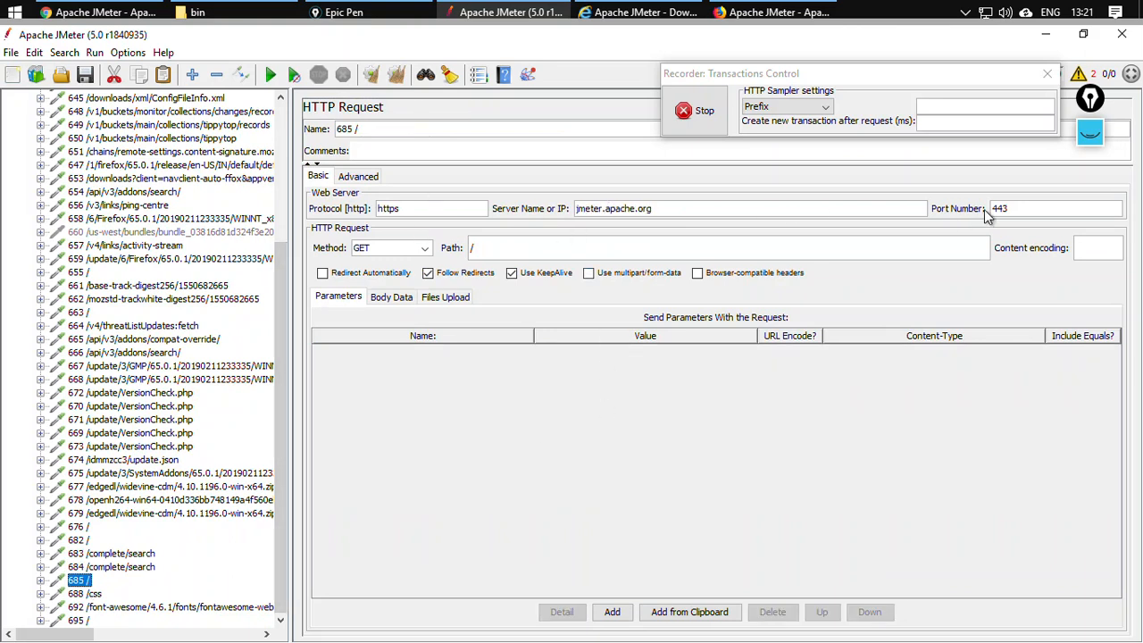
{"action": "left_click_drag", "start_coordinate": [1012, 209], "coordinate": [981, 218]}
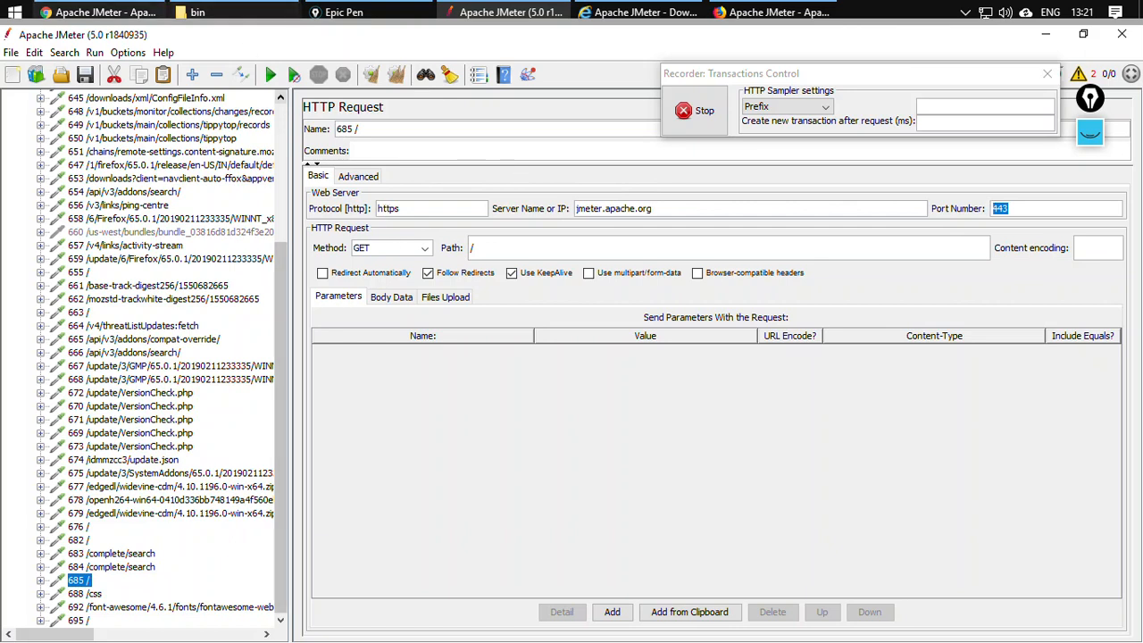
- Switch to Chrome and load amazon.in to test whether its traffic gets recorded
{"action": "left_click", "coordinate": [103, 11]}
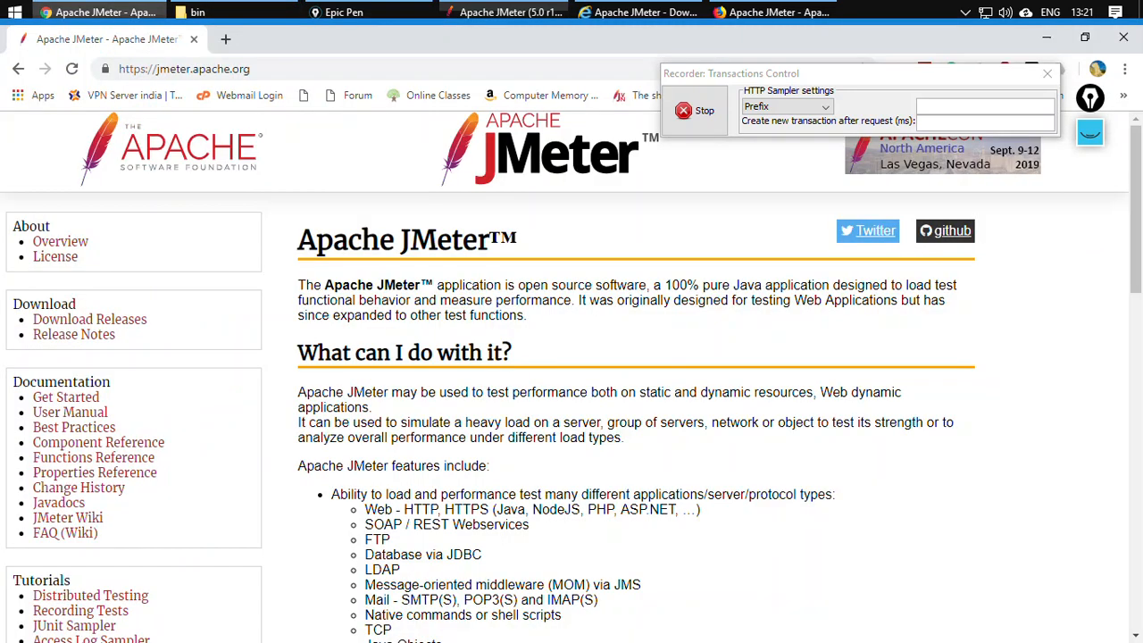
{"action": "left_click", "coordinate": [289, 68]}
{"action": "type", "text": "amazon.in"}
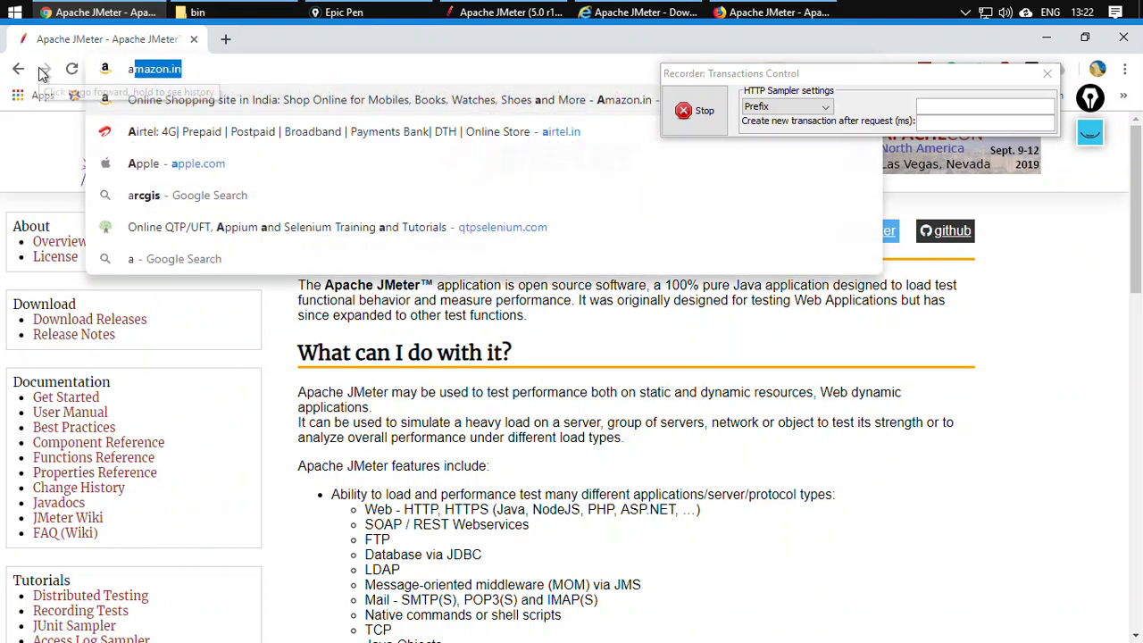
{"action": "key", "text": "Return"}
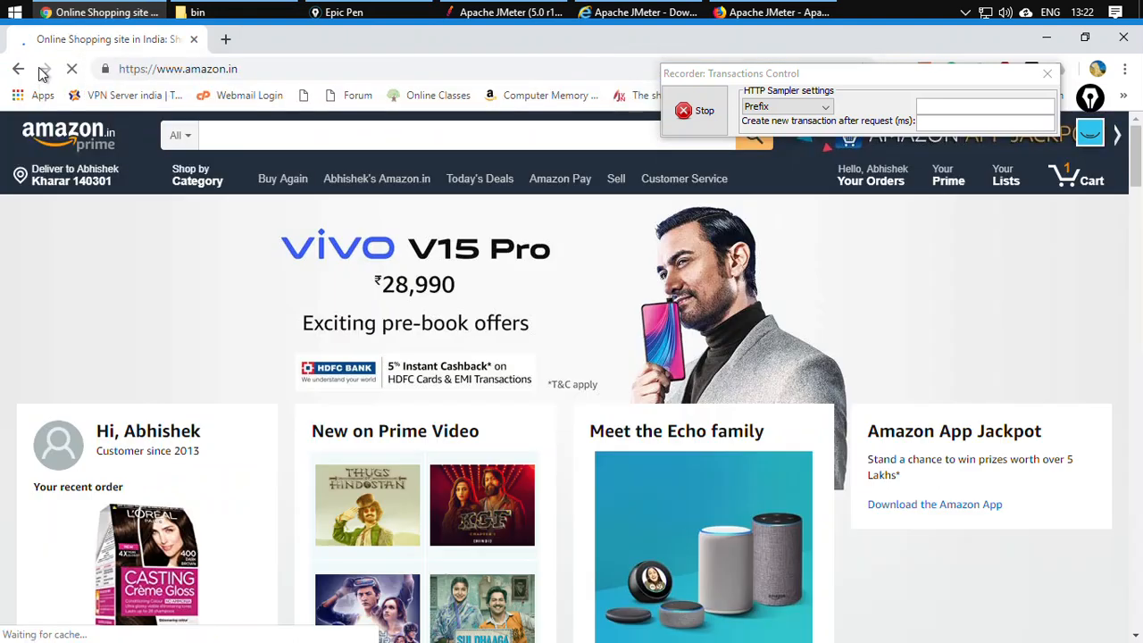
{"action": "left_click_drag", "start_coordinate": [147, 70], "coordinate": [100, 71]}
{"action": "left_click", "coordinate": [295, 69]}
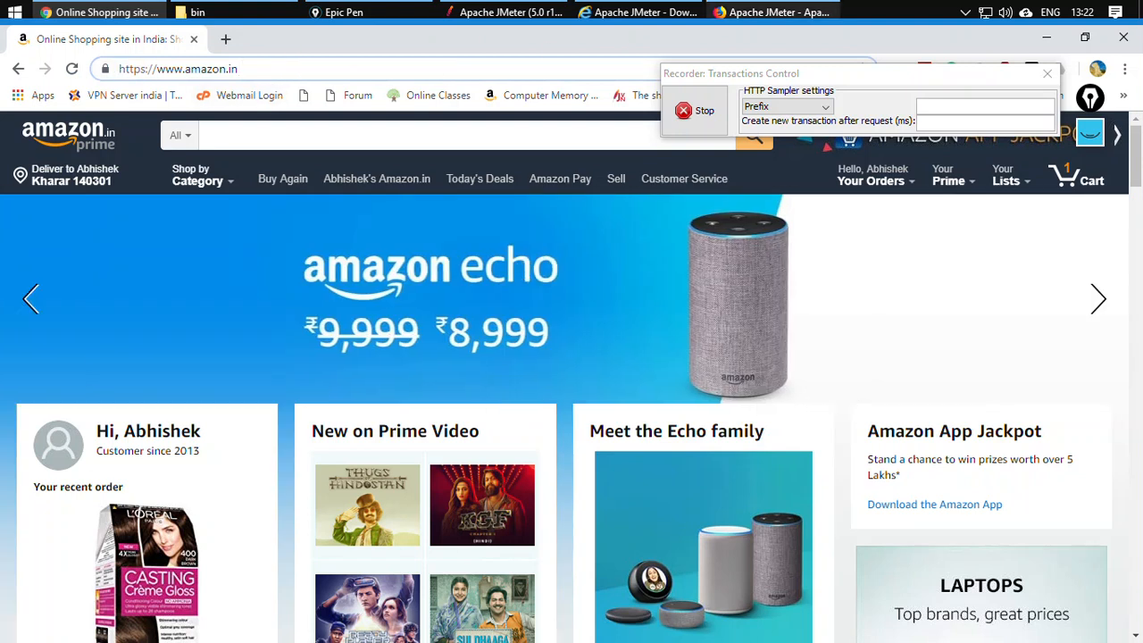
- Switch to JMeter and check the server names of the latest recorded requests, from 696 back to 685
{"action": "mouse_move", "coordinate": [774, 12]}
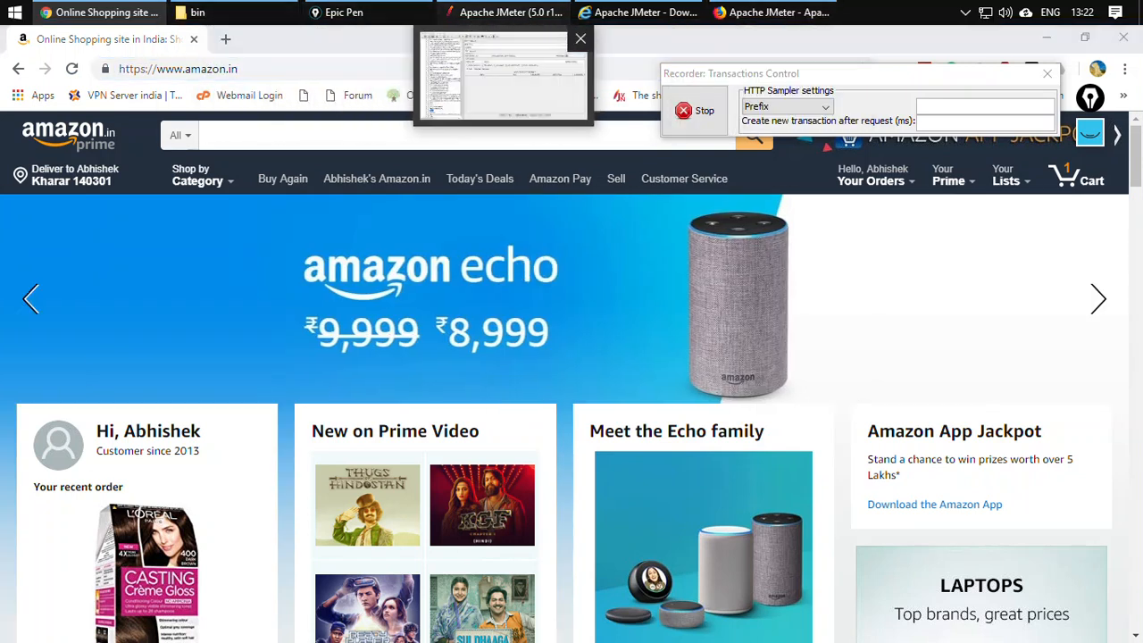
{"action": "left_click", "coordinate": [509, 13]}
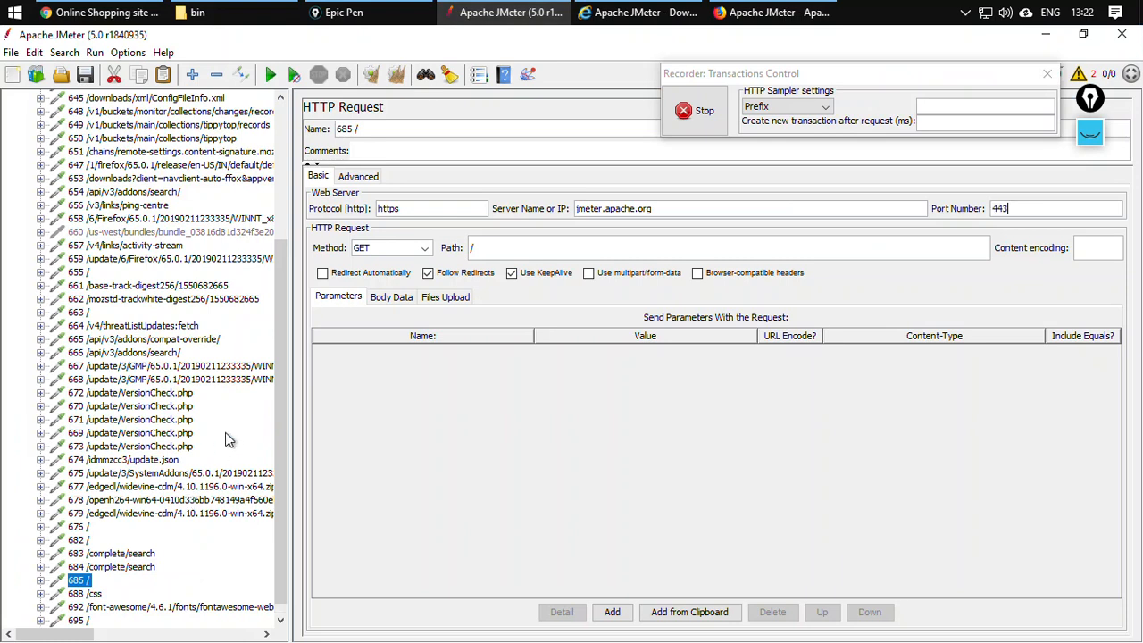
{"action": "scroll", "coordinate": [234, 431], "scroll_direction": "down", "scroll_amount": 1}
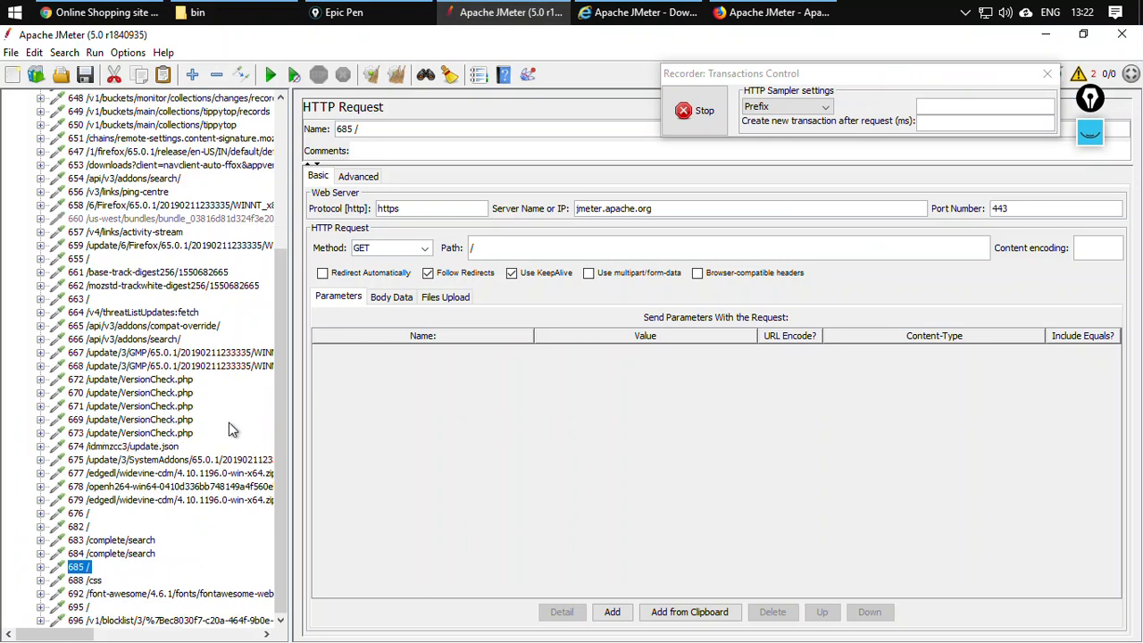
{"action": "left_click", "coordinate": [99, 621]}
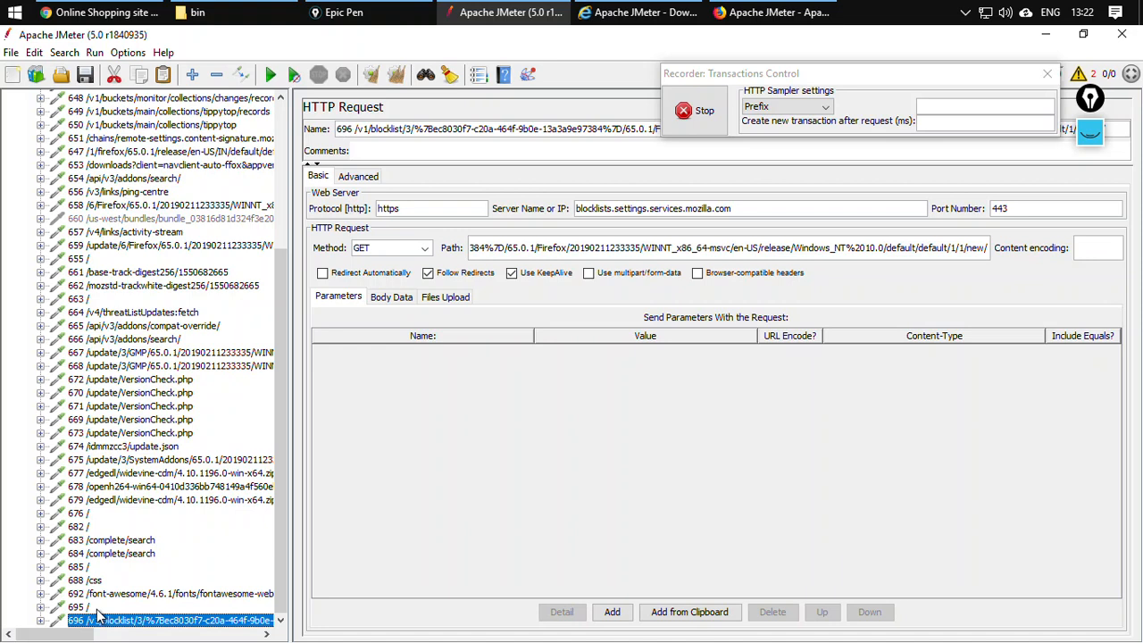
{"action": "left_click", "coordinate": [79, 607]}
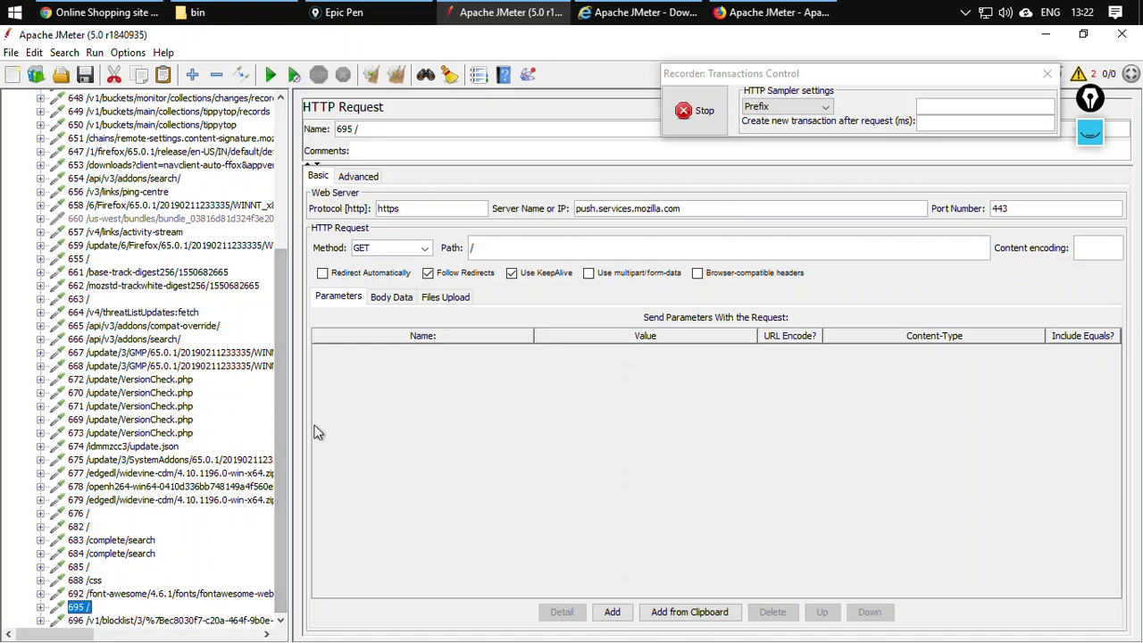
{"action": "left_click", "coordinate": [140, 596]}
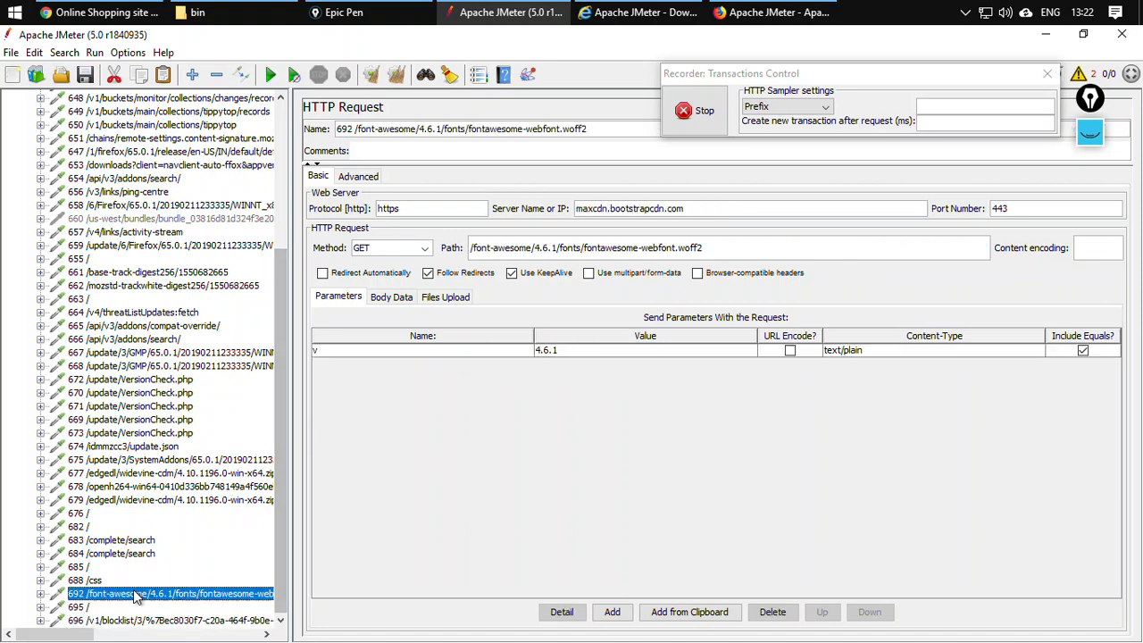
{"action": "left_click", "coordinate": [90, 582]}
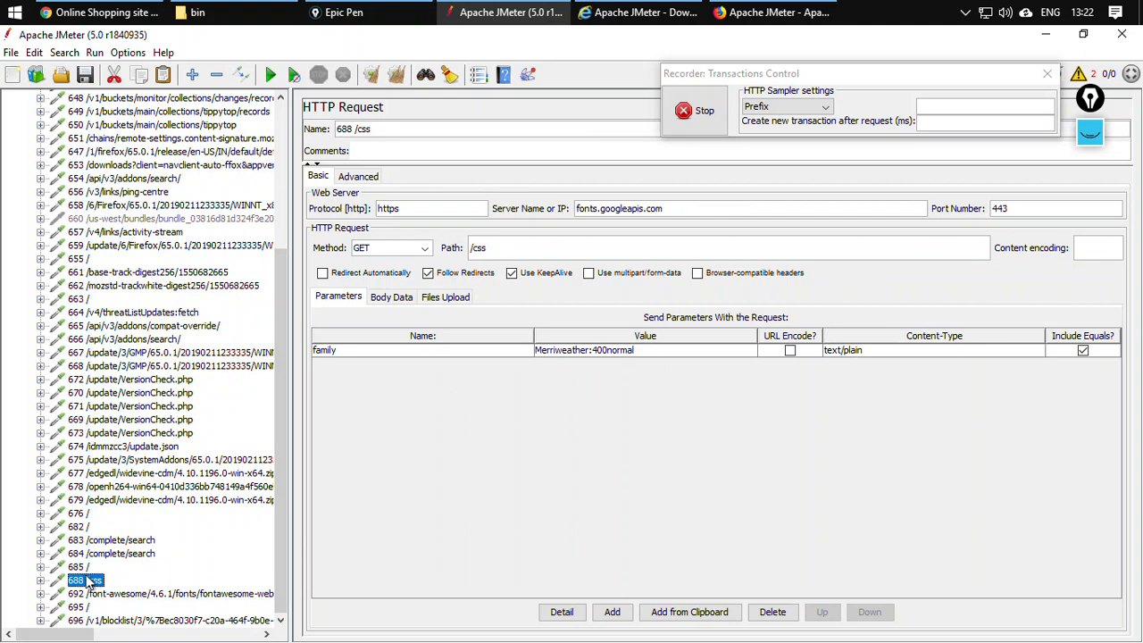
{"action": "left_click", "coordinate": [75, 568]}
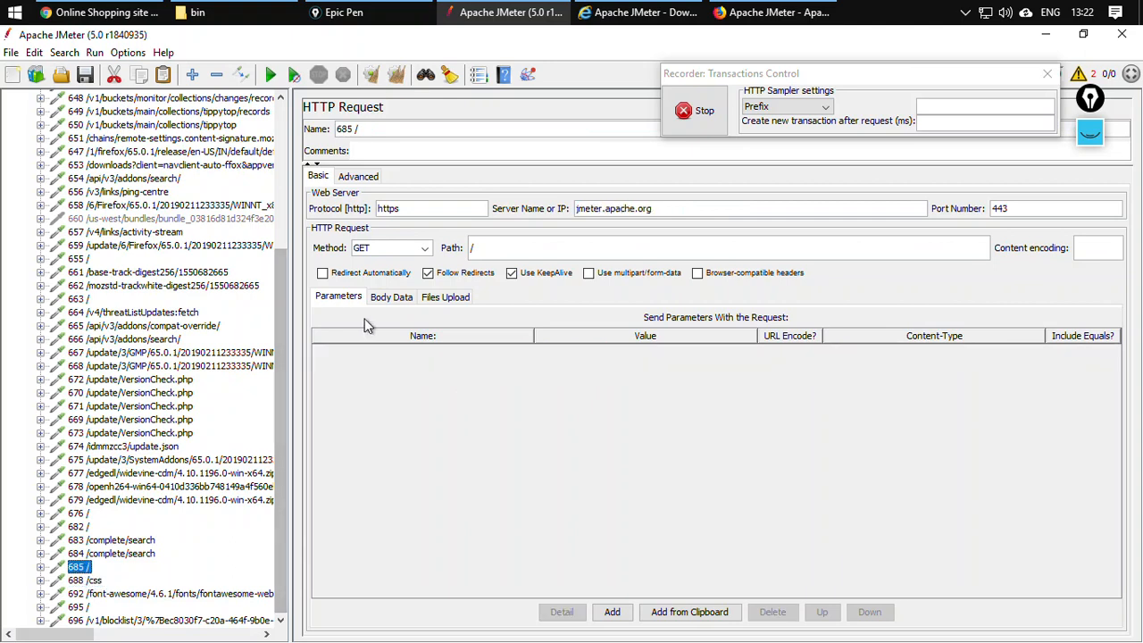
- Reload the Amazon page in Chrome, then recheck the server name of the last recorded request in JMeter
{"action": "left_click", "coordinate": [103, 12]}
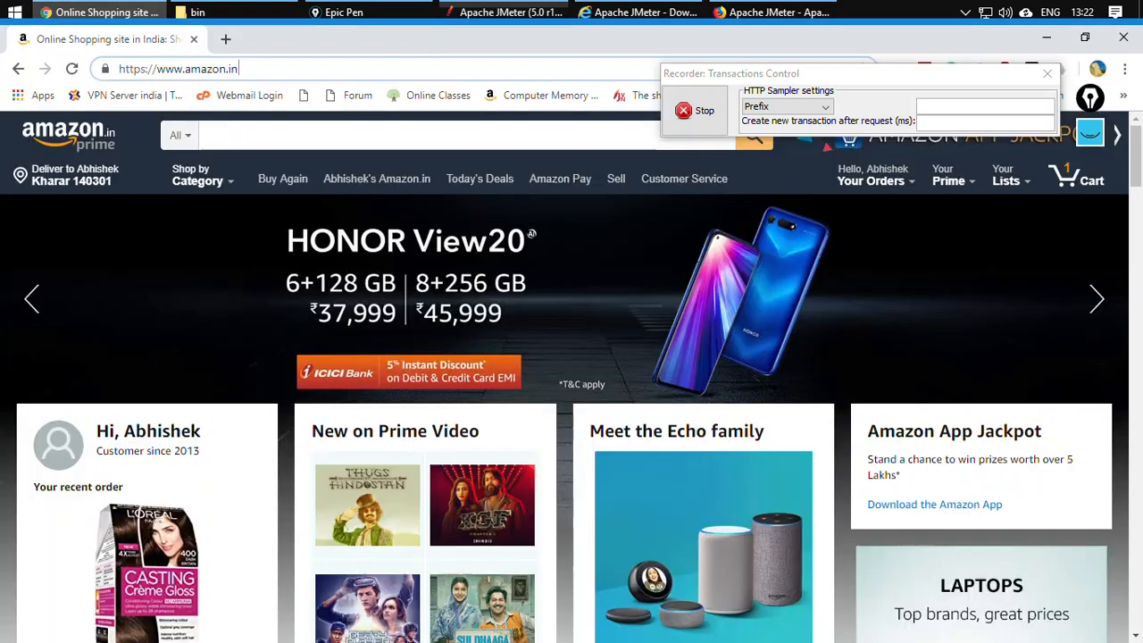
{"action": "left_click", "coordinate": [72, 71]}
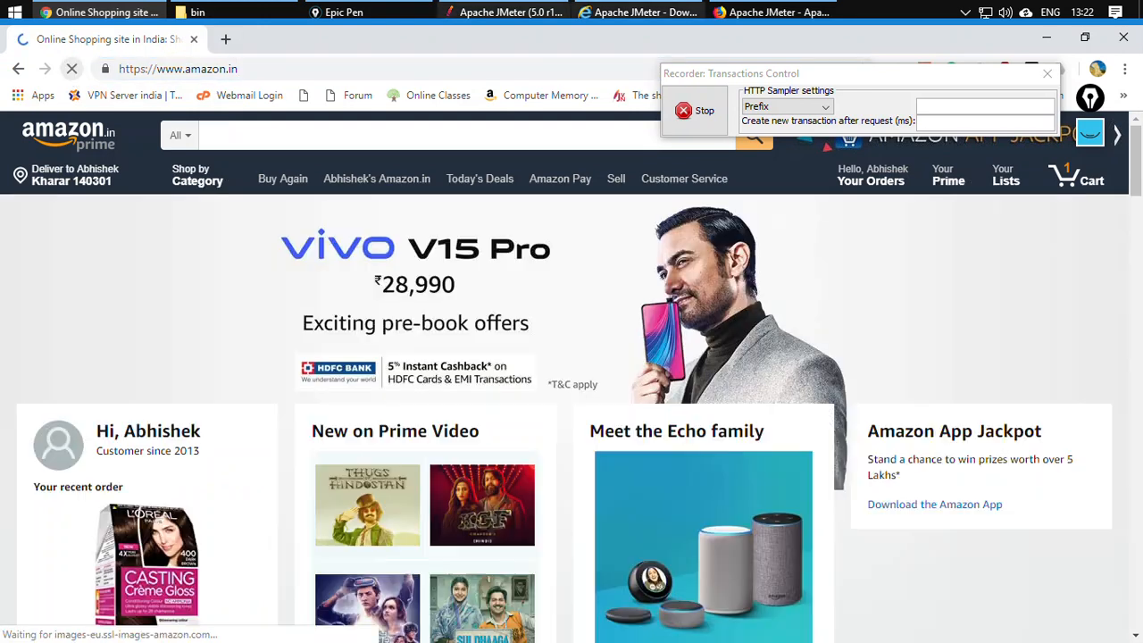
{"action": "left_click", "coordinate": [773, 12]}
{"action": "left_click", "coordinate": [614, 12]}
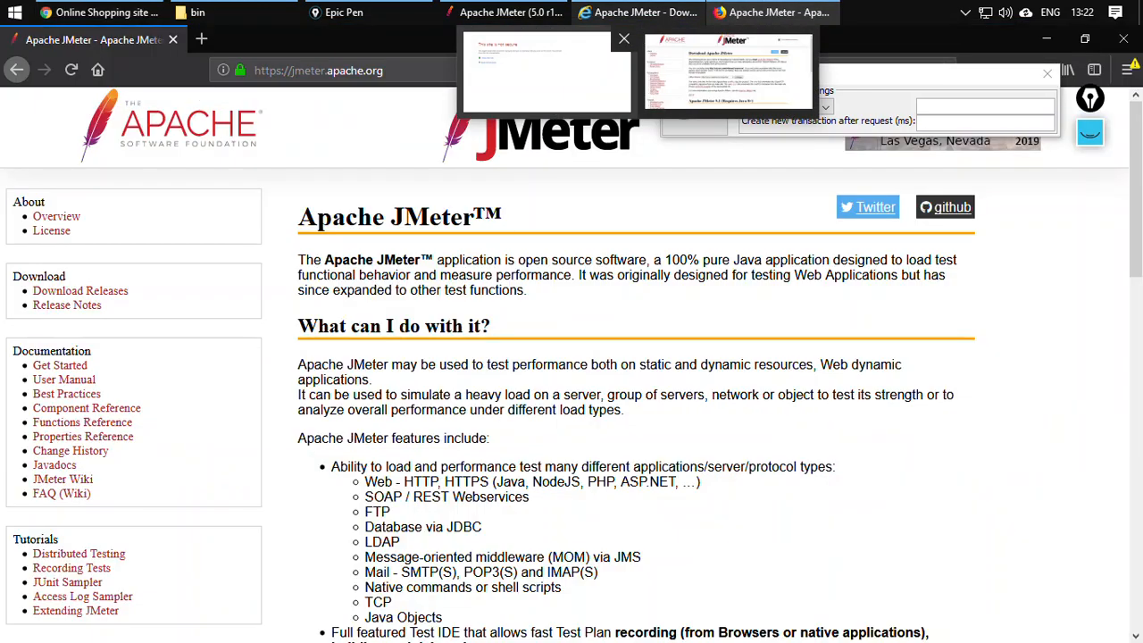
{"action": "left_click", "coordinate": [509, 13]}
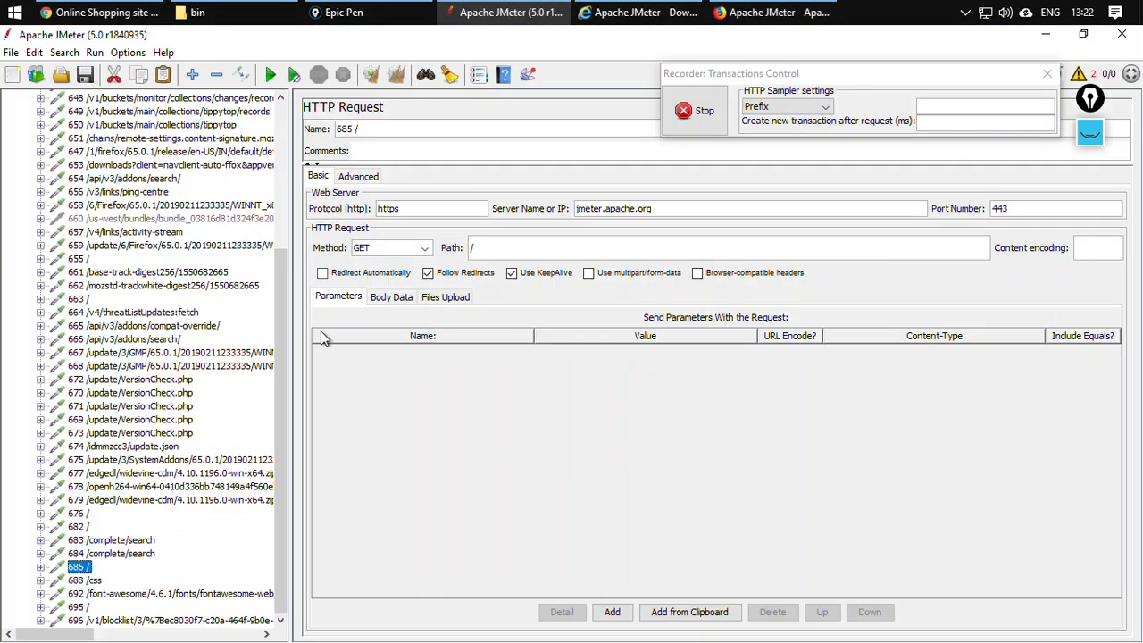
{"action": "left_click", "coordinate": [136, 620]}
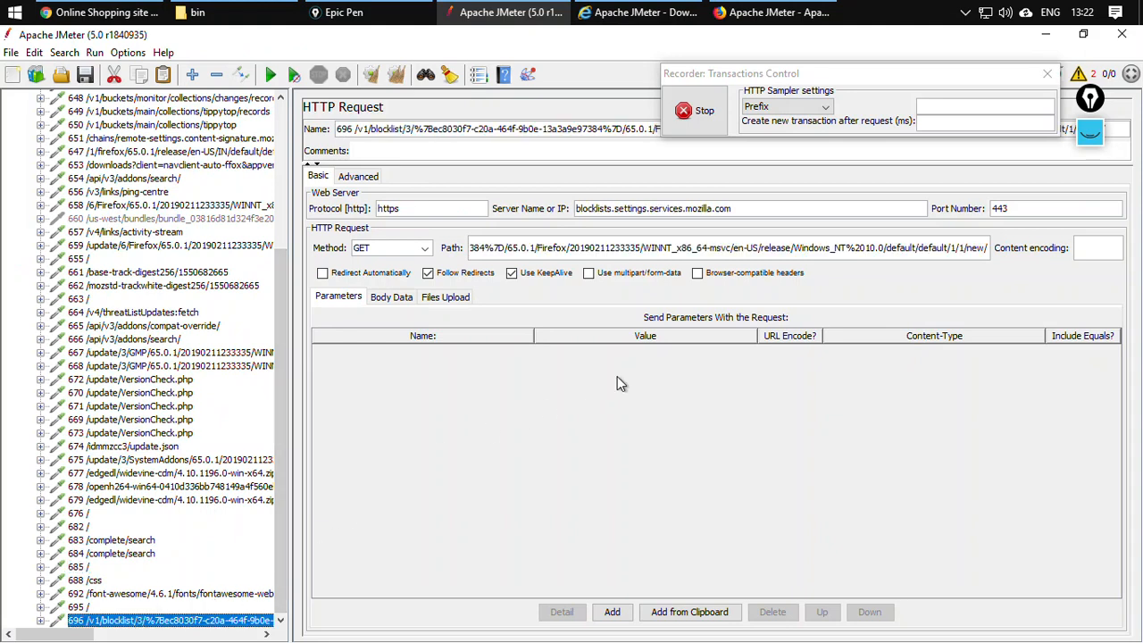
{"action": "left_click_drag", "start_coordinate": [742, 207], "coordinate": [575, 208]}
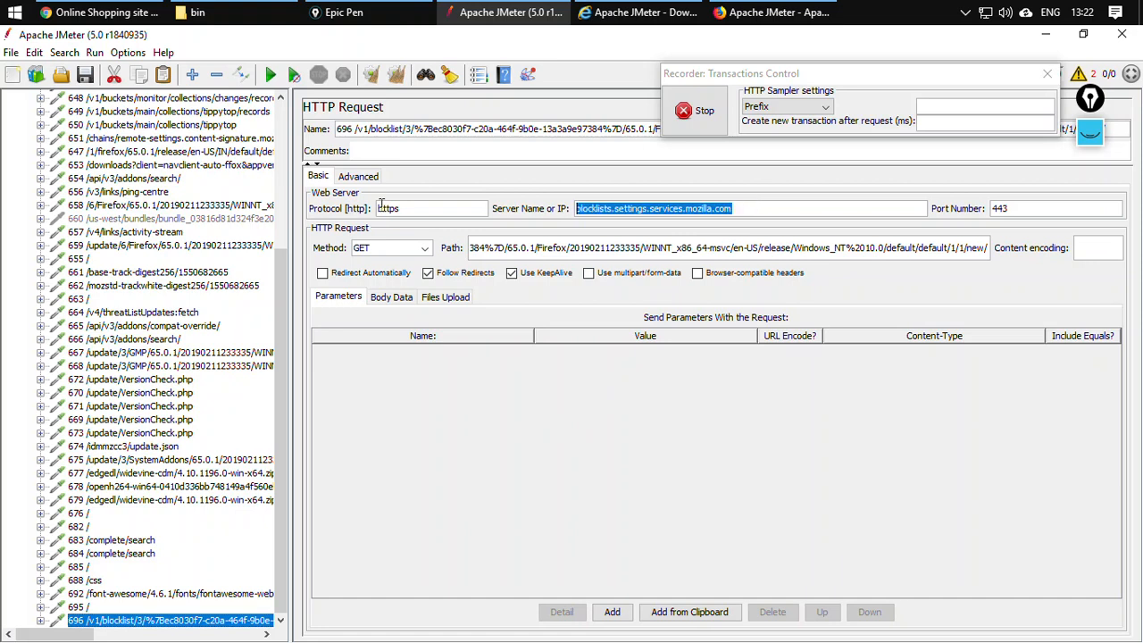
{"action": "scroll", "coordinate": [105, 596], "scroll_direction": "up", "scroll_amount": 5}
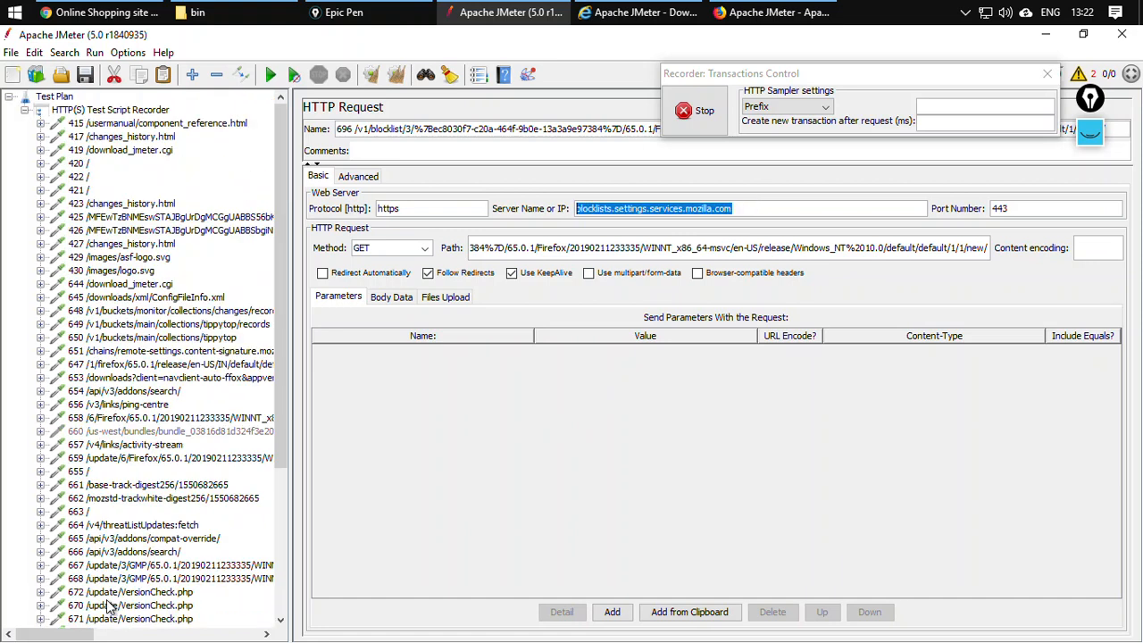
- Switch to Chrome and close its Amazon window
{"action": "left_click", "coordinate": [103, 12]}
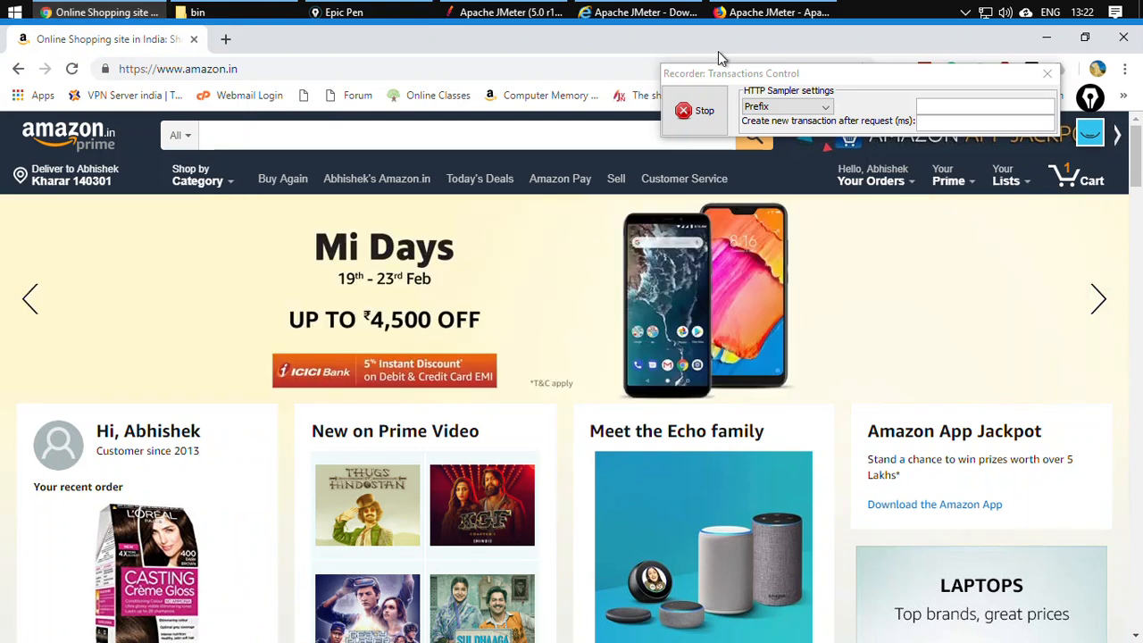
{"action": "left_click_drag", "start_coordinate": [913, 39], "coordinate": [345, 83]}
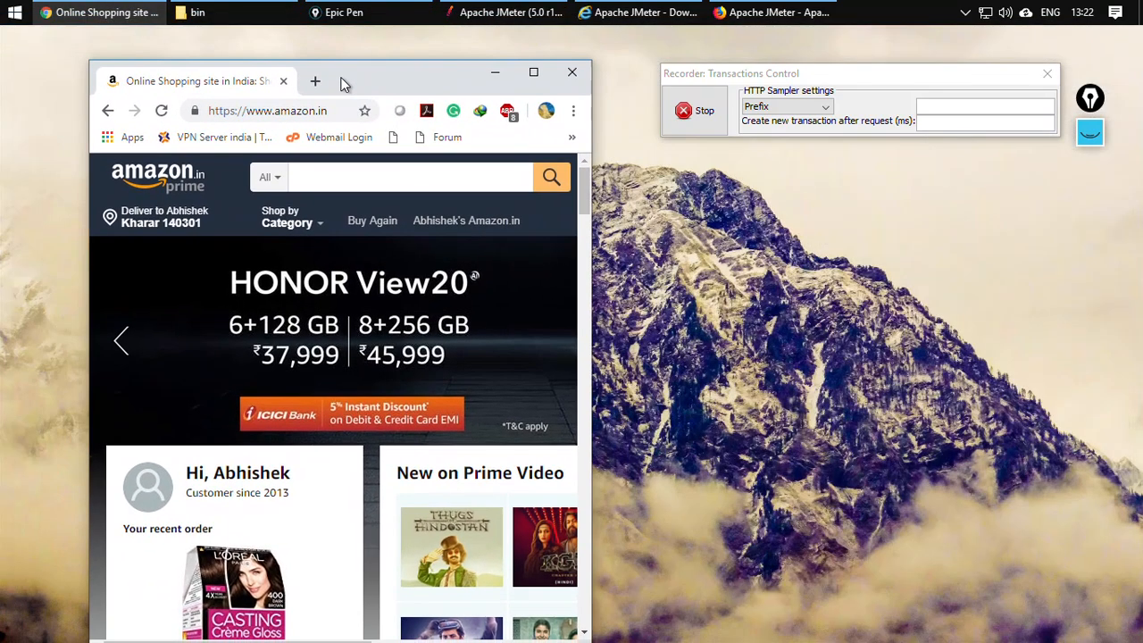
{"action": "left_click", "coordinate": [565, 77]}
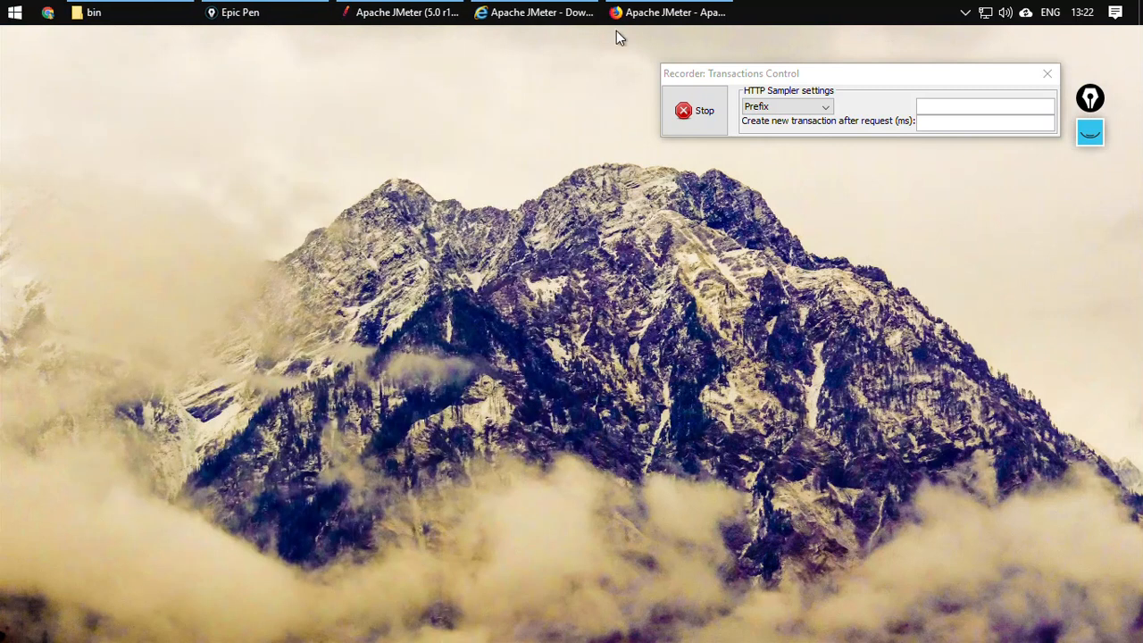
- Switch to Firefox and load amazon.in through the recording proxy
{"action": "left_click", "coordinate": [661, 12]}
{"action": "left_click", "coordinate": [458, 71]}
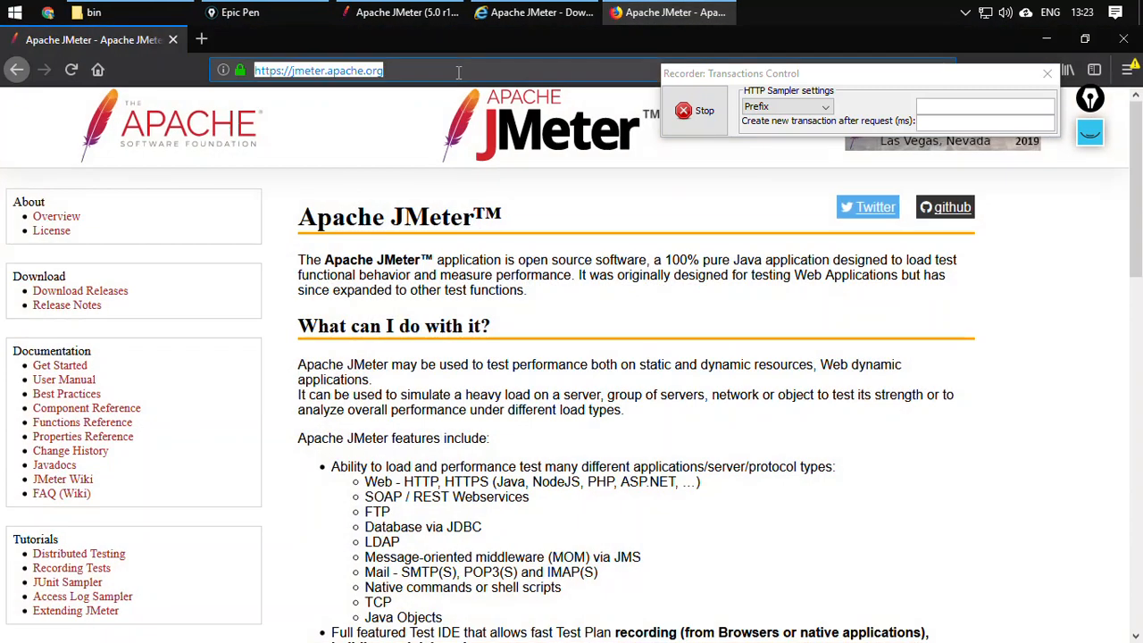
{"action": "key", "text": "BackSpace"}
{"action": "type", "text": "ama"}
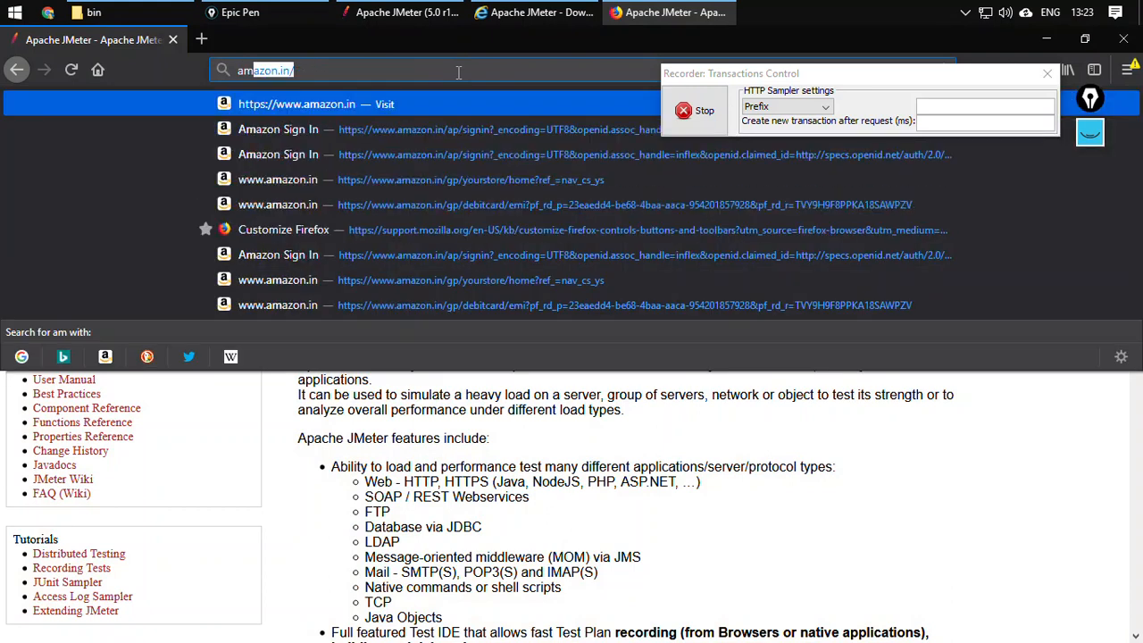
{"action": "key", "text": "Return"}
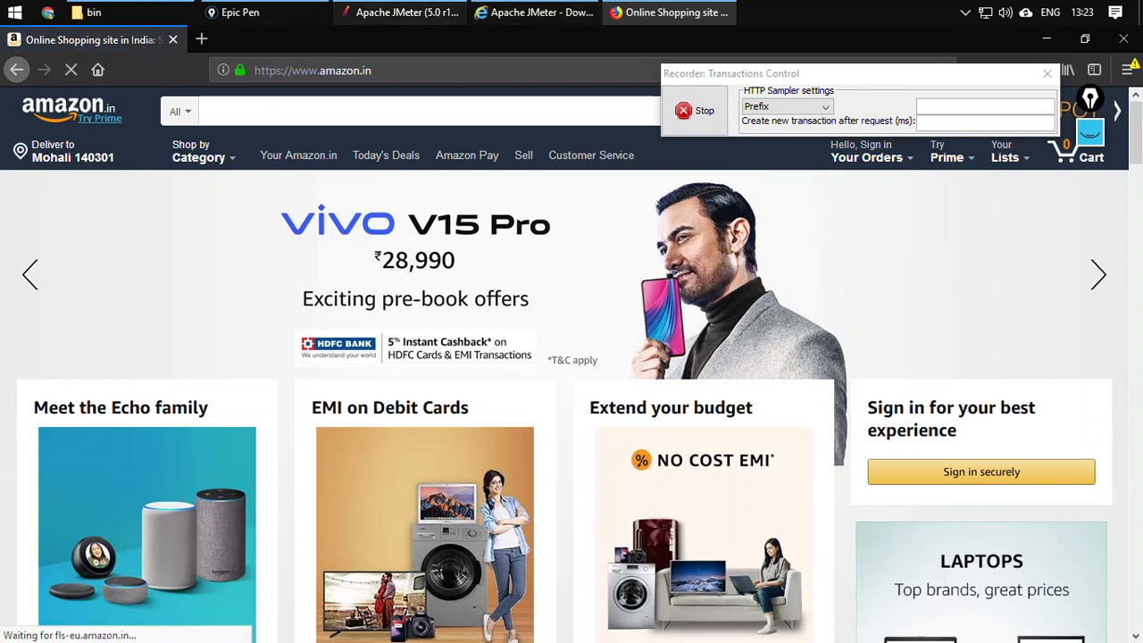
- Switch to JMeter and examine the newly recorded requests, including 815 /ads/idsync and 819, checking their server names
{"action": "left_click", "coordinate": [411, 12]}
{"action": "scroll", "coordinate": [215, 549], "scroll_direction": "down", "scroll_amount": 15}
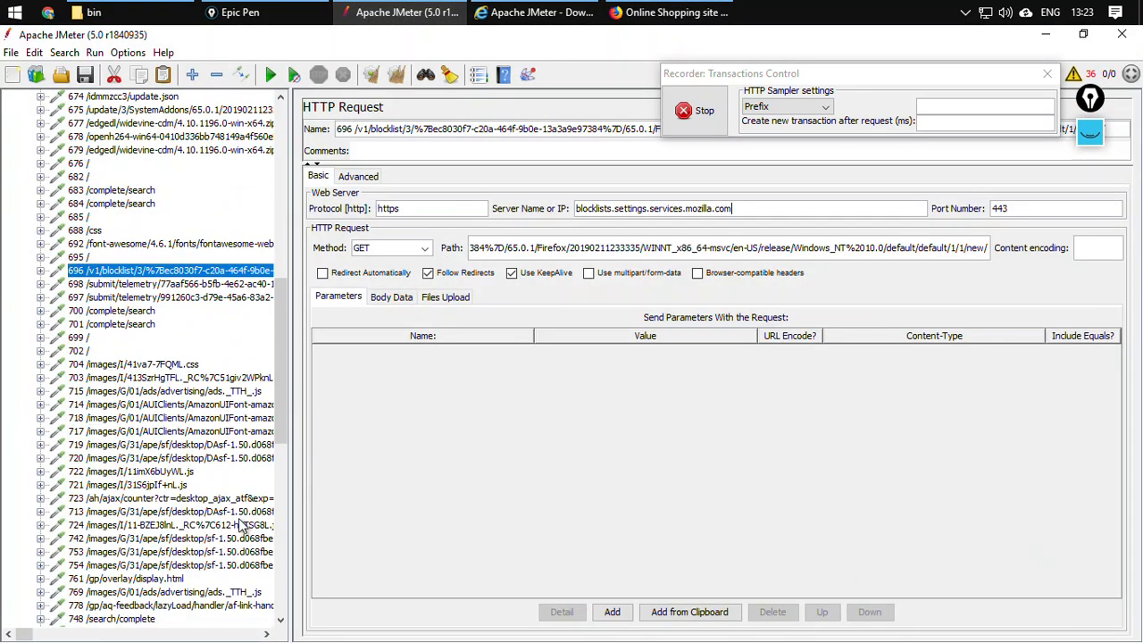
{"action": "scroll", "coordinate": [234, 541], "scroll_direction": "down", "scroll_amount": 1}
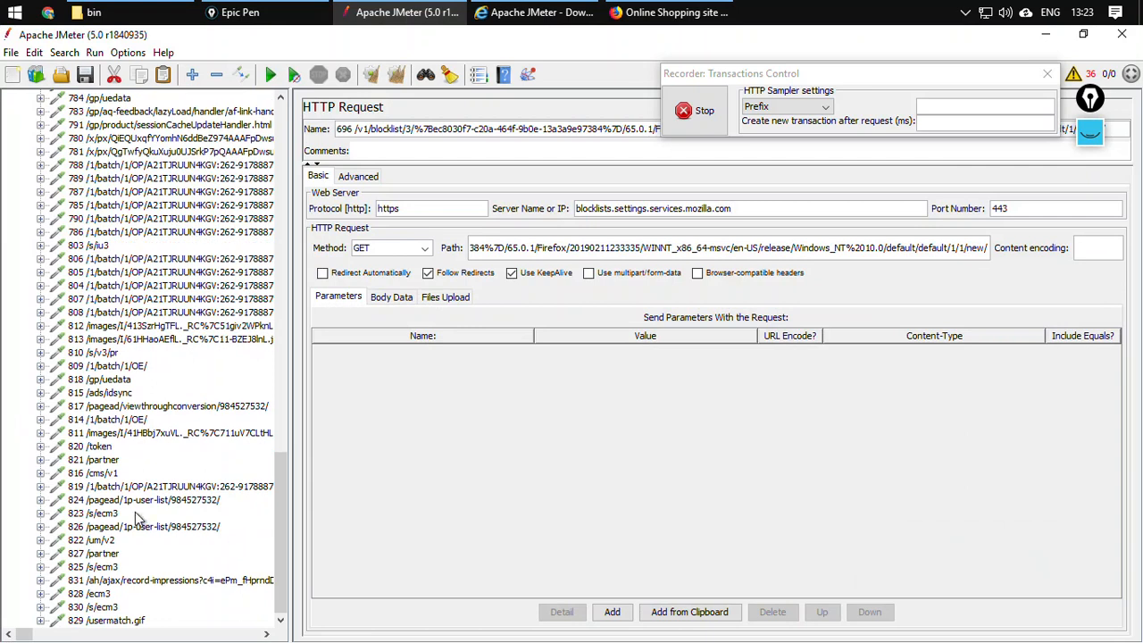
{"action": "left_click", "coordinate": [109, 393]}
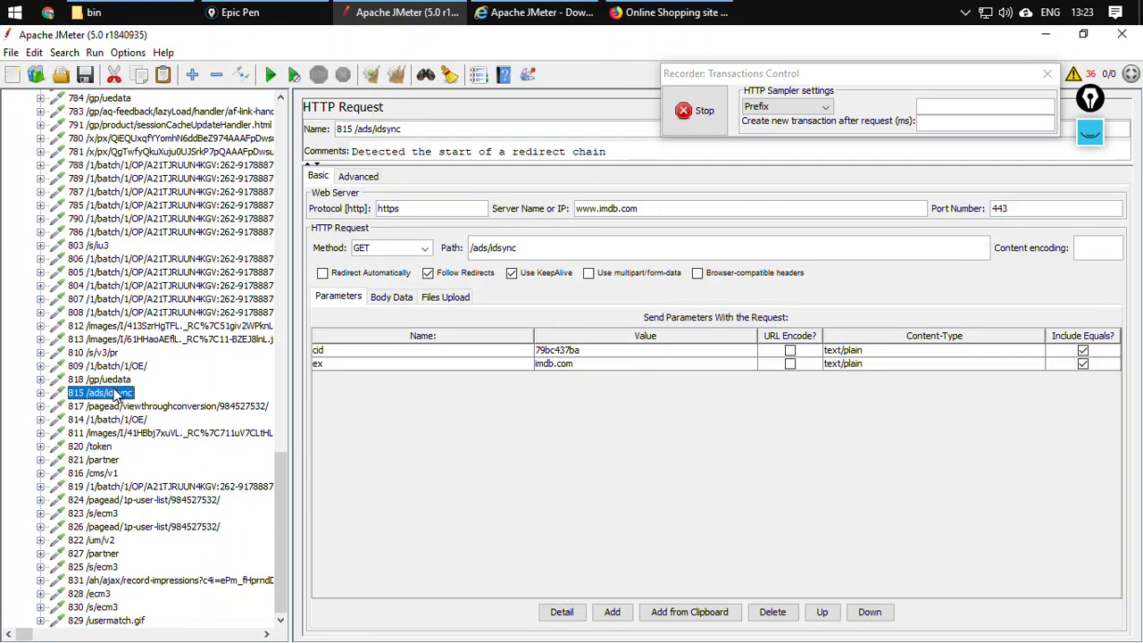
{"action": "left_click", "coordinate": [90, 448]}
{"action": "key", "text": "Down"}
{"action": "key", "text": "Down"}
{"action": "key", "text": "Down"}
{"action": "key", "text": "Down"}
{"action": "key", "text": "Up"}
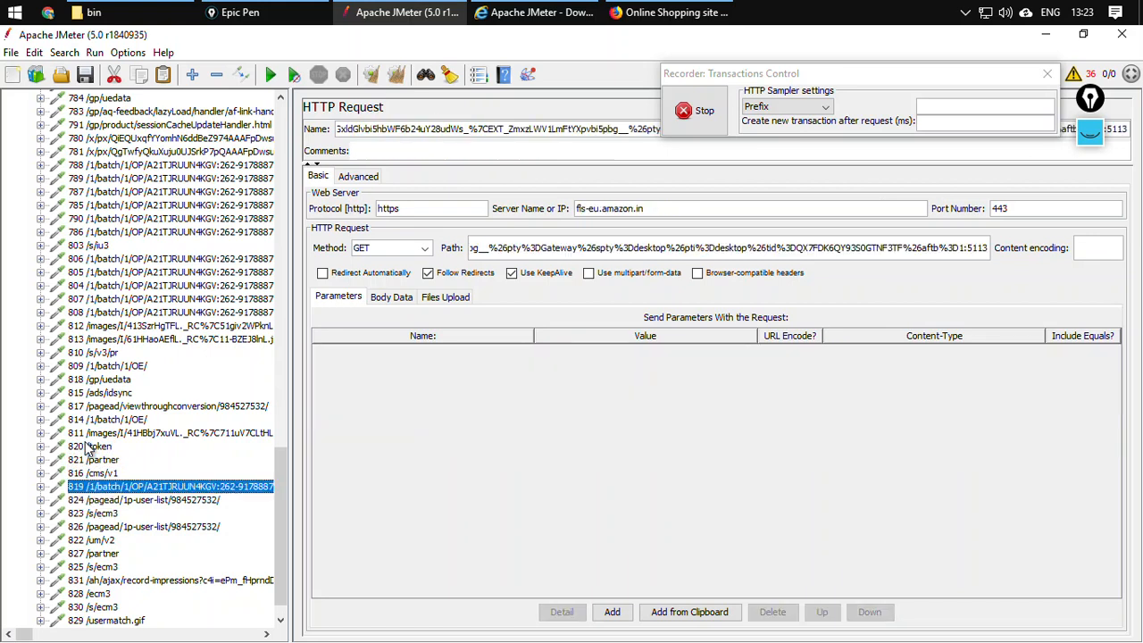
{"action": "double_click", "coordinate": [665, 208]}
{"action": "left_click", "coordinate": [664, 209]}
- Compare requests 803 /s/iu3 and 685 /, then check the protocol and server name of request 702 /
{"action": "scroll", "coordinate": [134, 393], "scroll_direction": "up", "scroll_amount": 5}
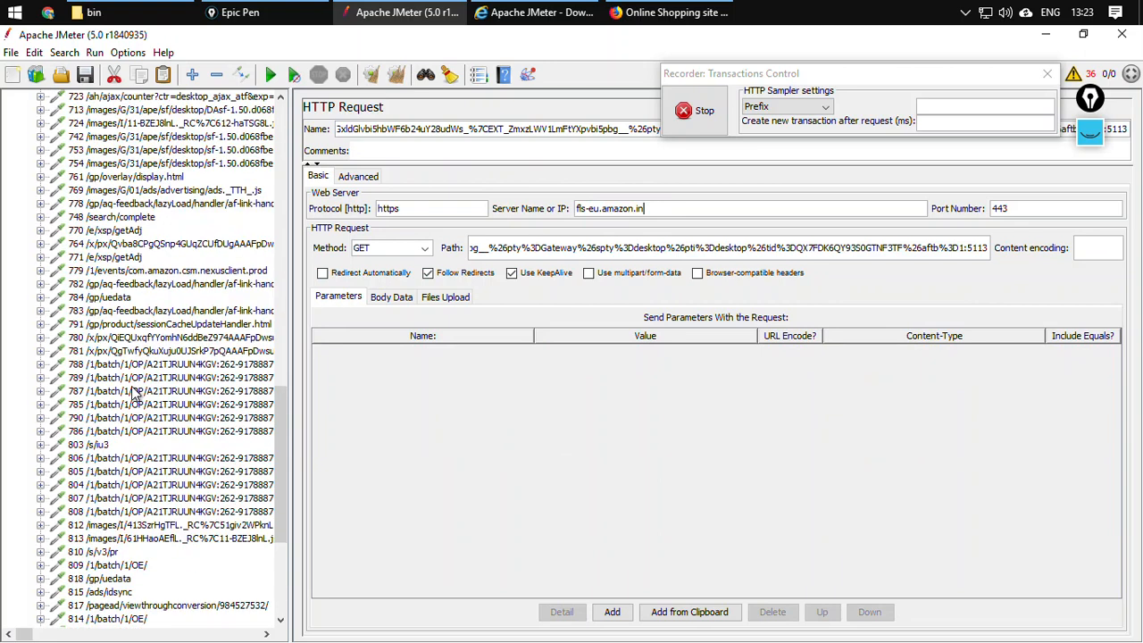
{"action": "left_click", "coordinate": [100, 446]}
{"action": "scroll", "coordinate": [116, 446], "scroll_direction": "up", "scroll_amount": 12}
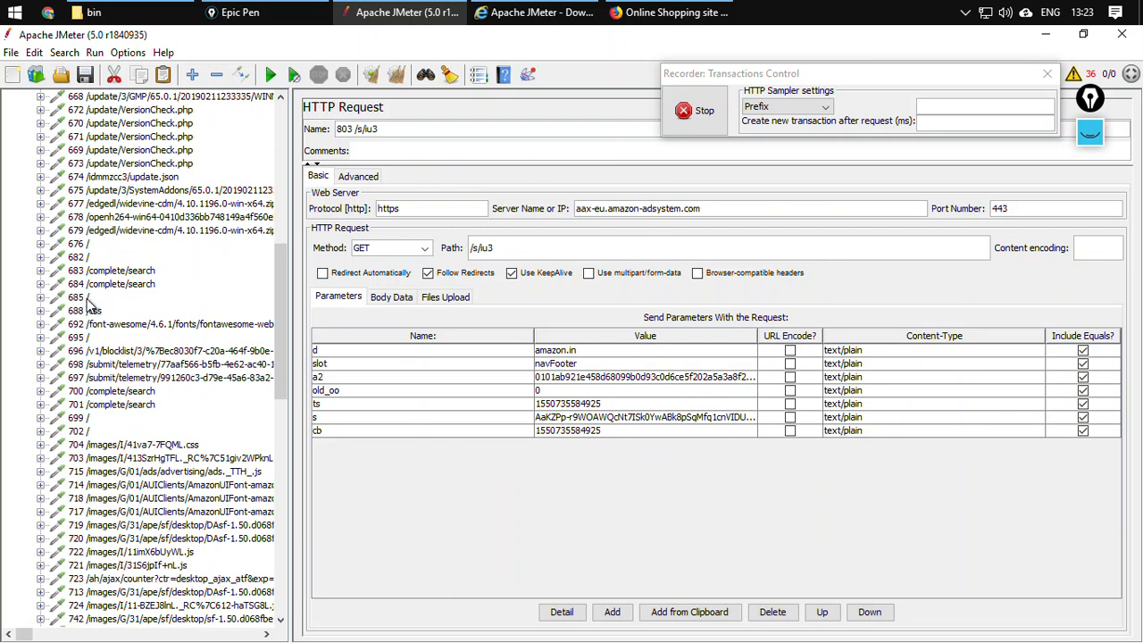
{"action": "left_click", "coordinate": [80, 297]}
{"action": "left_click", "coordinate": [79, 433]}
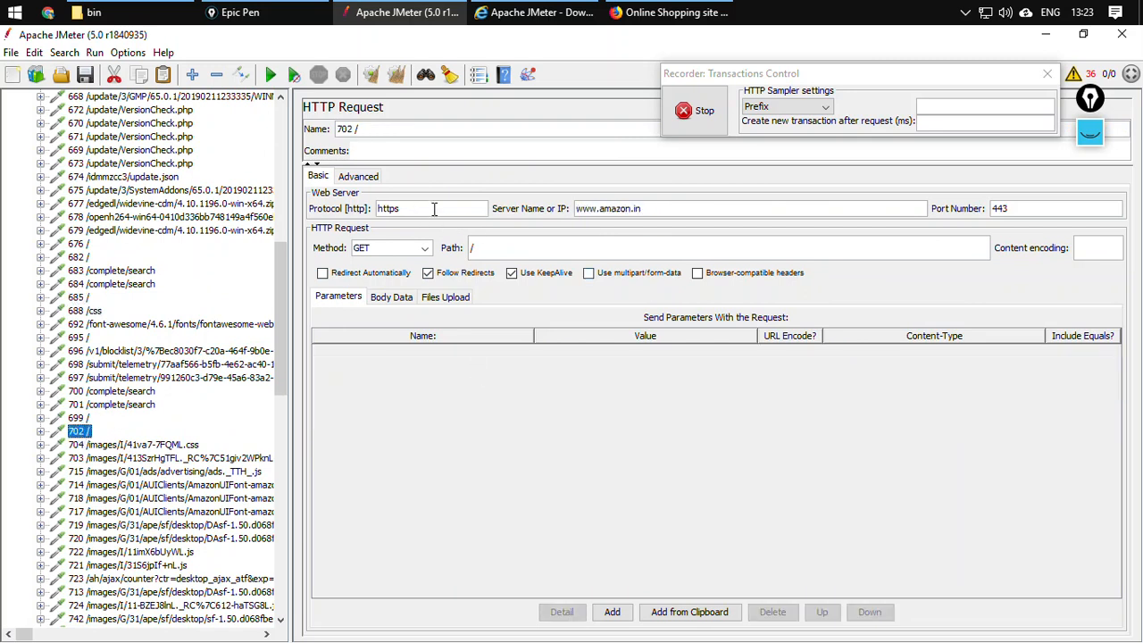
{"action": "triple_click", "coordinate": [604, 210]}
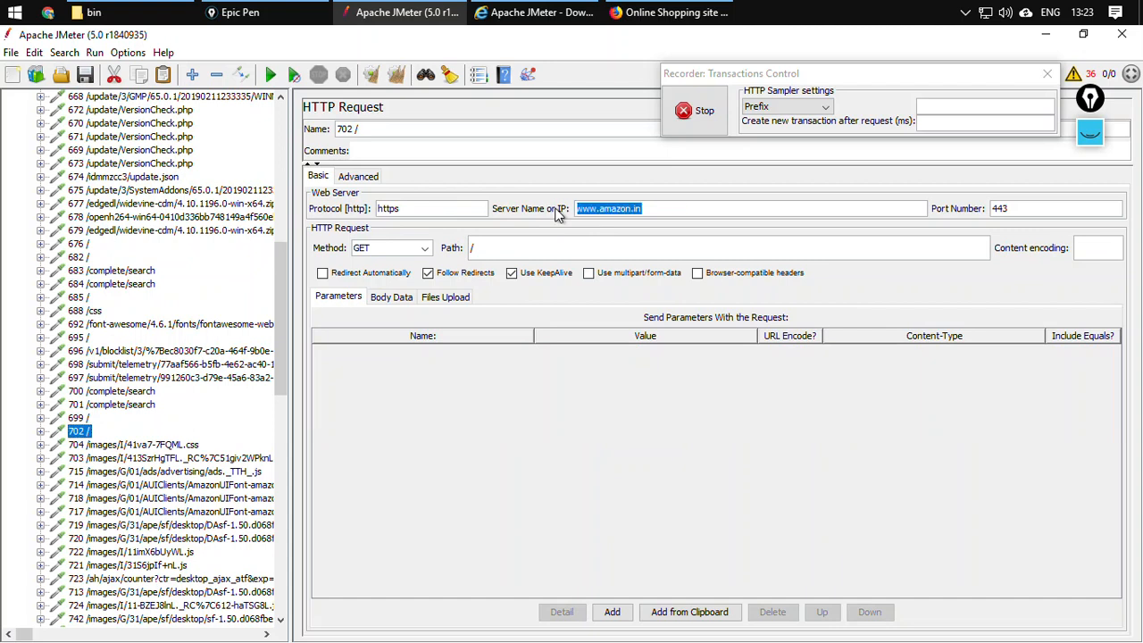
- Switch to Epic Pen, open a whiteboard with the Text tool active, and clear the old black drawing
{"action": "left_click", "coordinate": [1090, 132]}
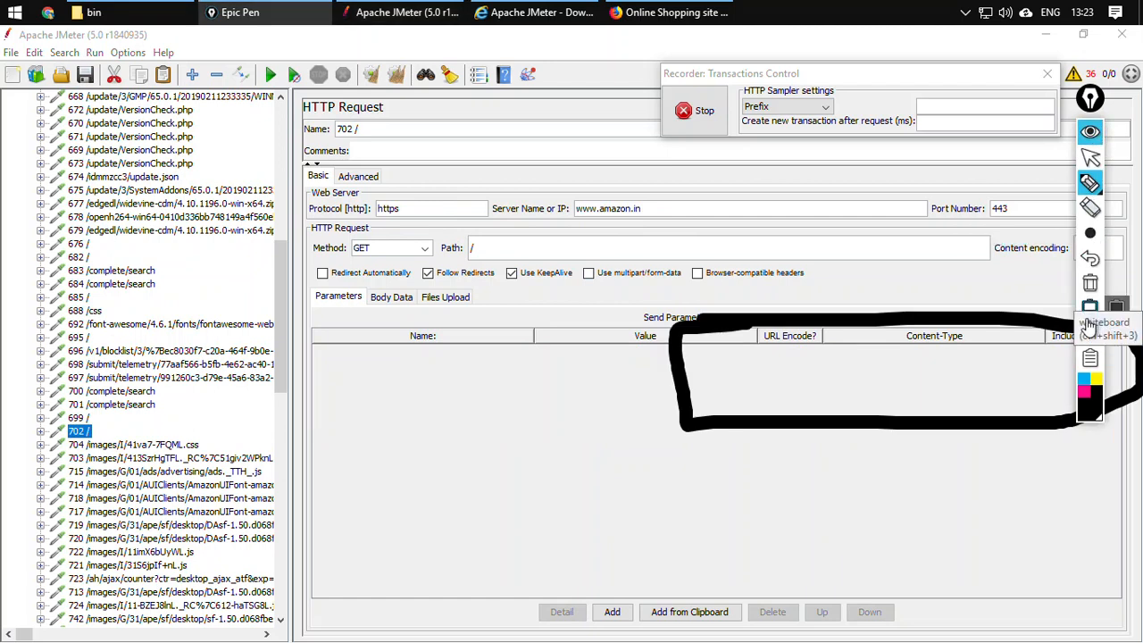
{"action": "left_click", "coordinate": [1089, 308]}
{"action": "left_click", "coordinate": [1091, 184]}
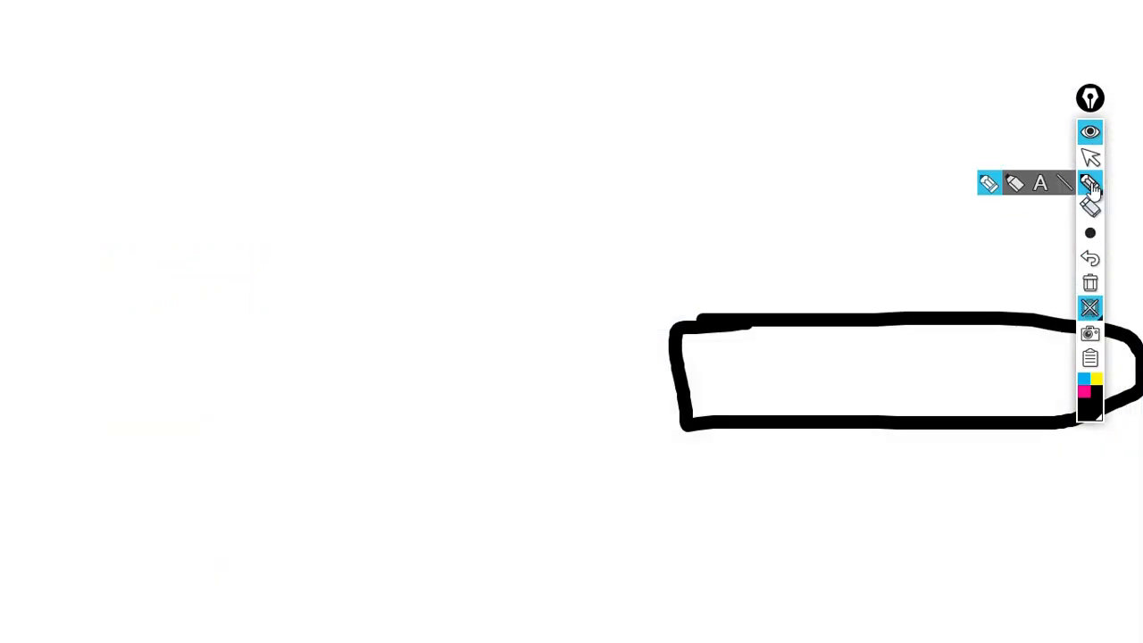
{"action": "left_click", "coordinate": [1042, 184]}
{"action": "left_click", "coordinate": [1090, 283]}
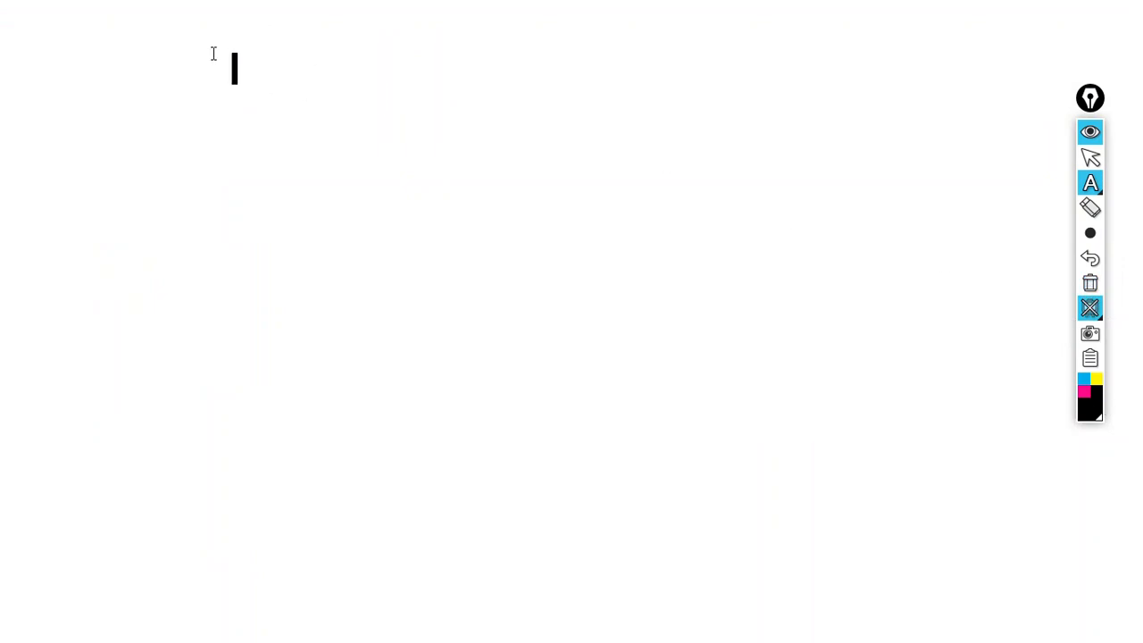
- Enlarge the text size and start a text entry in the upper-left corner of the whiteboard
{"action": "scroll", "coordinate": [49, 47], "scroll_direction": "up", "scroll_amount": 5}
{"action": "scroll", "coordinate": [51, 46], "scroll_direction": "down", "scroll_amount": 3}
{"action": "left_click", "coordinate": [51, 45]}
{"action": "type", "text": "Gro"}
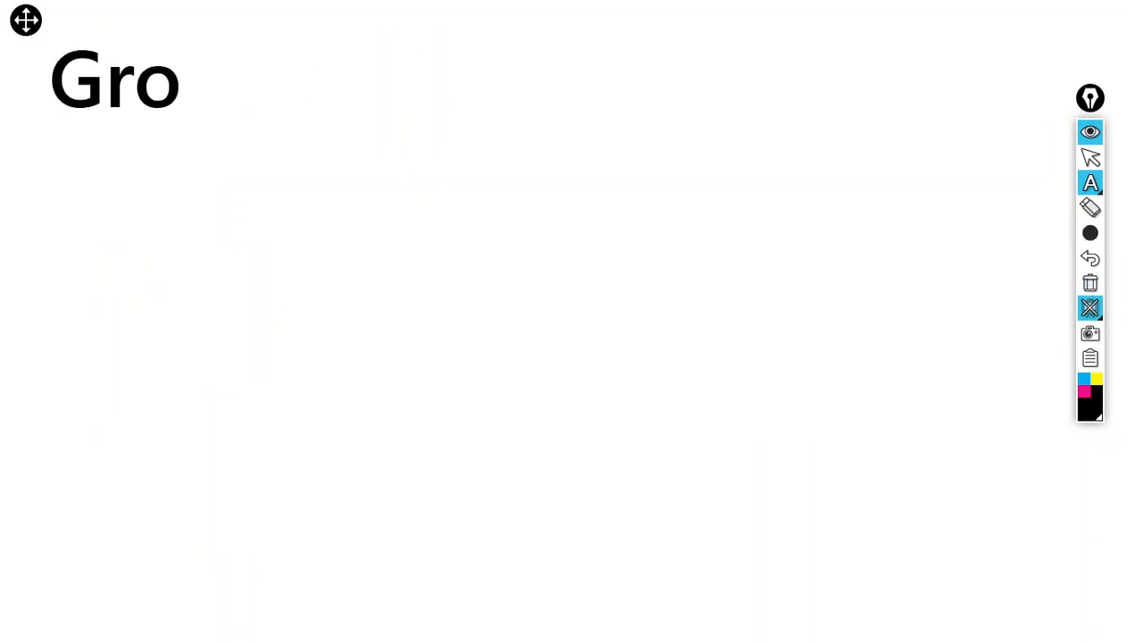
{"action": "type", "text": "uping"}
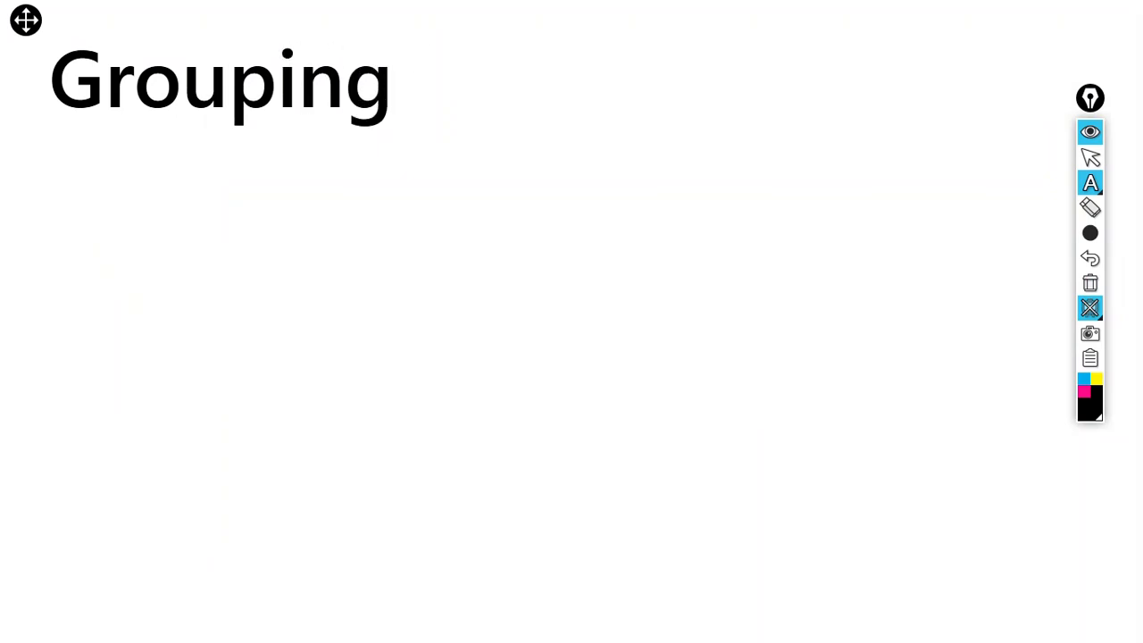
{"action": "key", "text": "BackSpace"}
{"action": "key", "text": "BackSpace"}
{"action": "key", "text": "BackSpace"}
{"action": "key", "text": "BackSpace"}
{"action": "key", "text": "BackSpace"}
{"action": "key", "text": "BackSpace"}
{"action": "key", "text": "BackSpace"}
{"action": "key", "text": "BackSpace"}
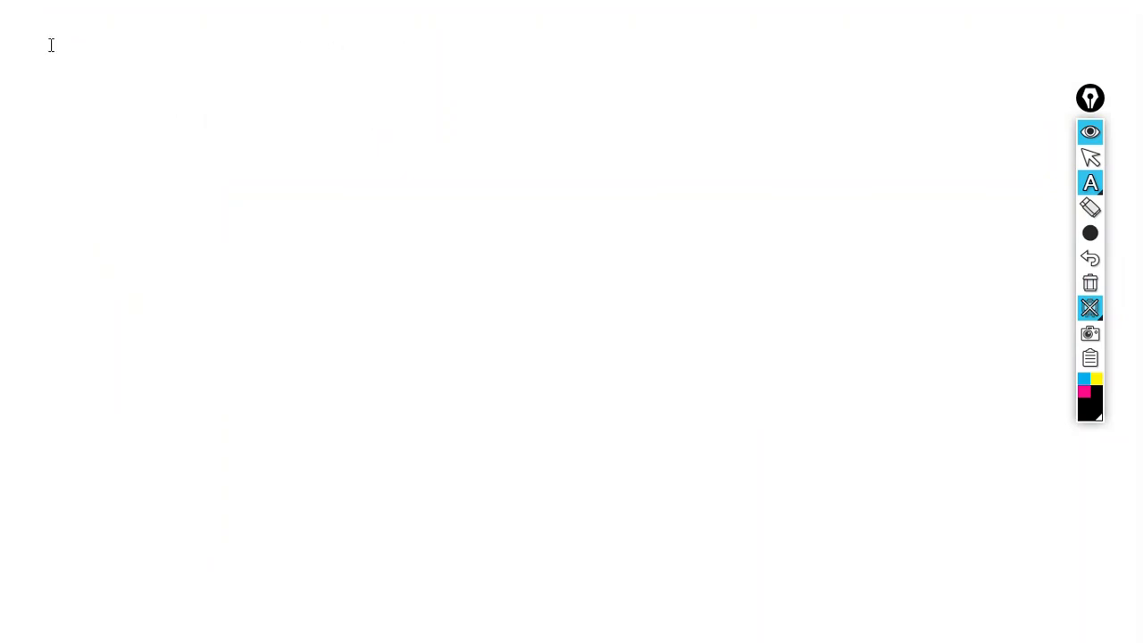
- Write the heading "Recording of Requests" on the whiteboard and begin a new line below it
{"action": "type", "text": "Re"}
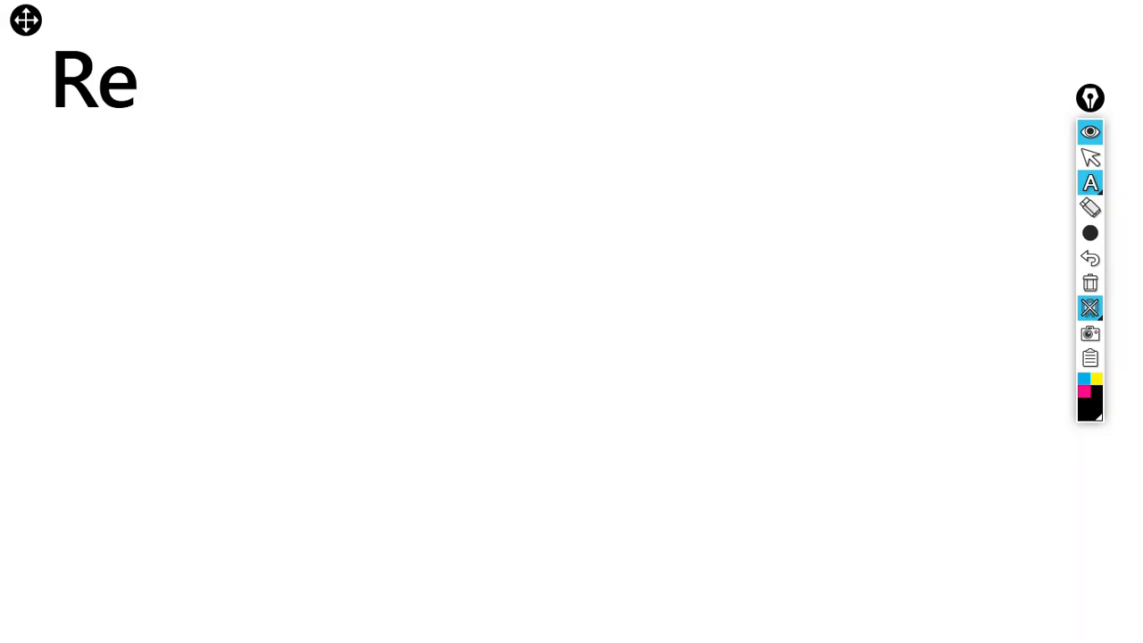
{"action": "type", "text": "cording"}
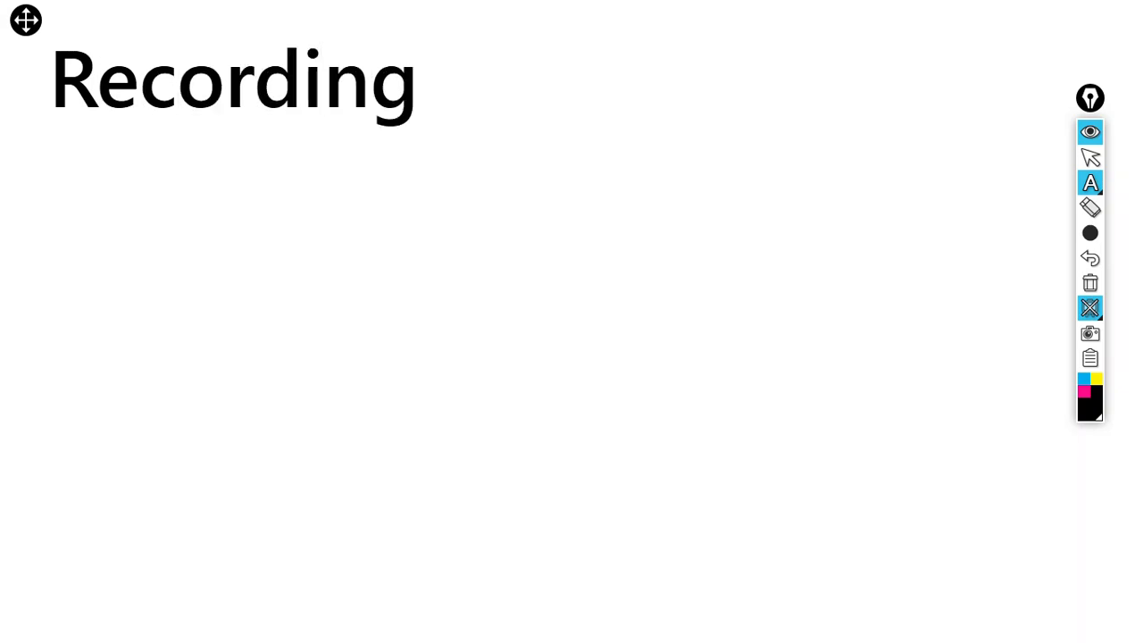
{"action": "type", "text": " of Req"}
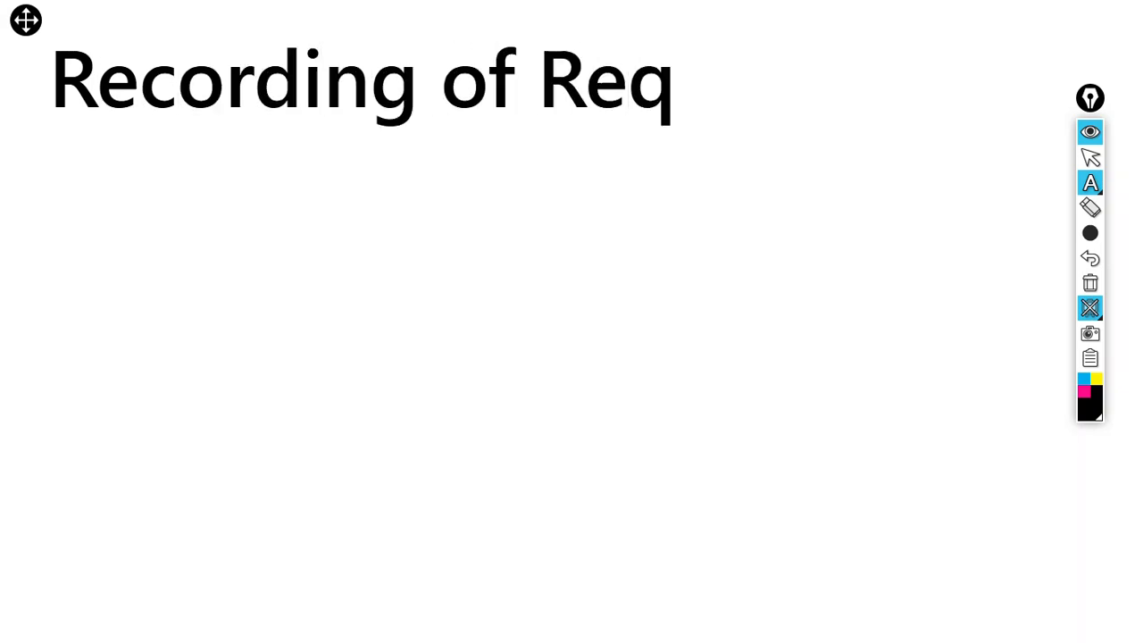
{"action": "type", "text": "uests"}
{"action": "key", "text": "Return"}
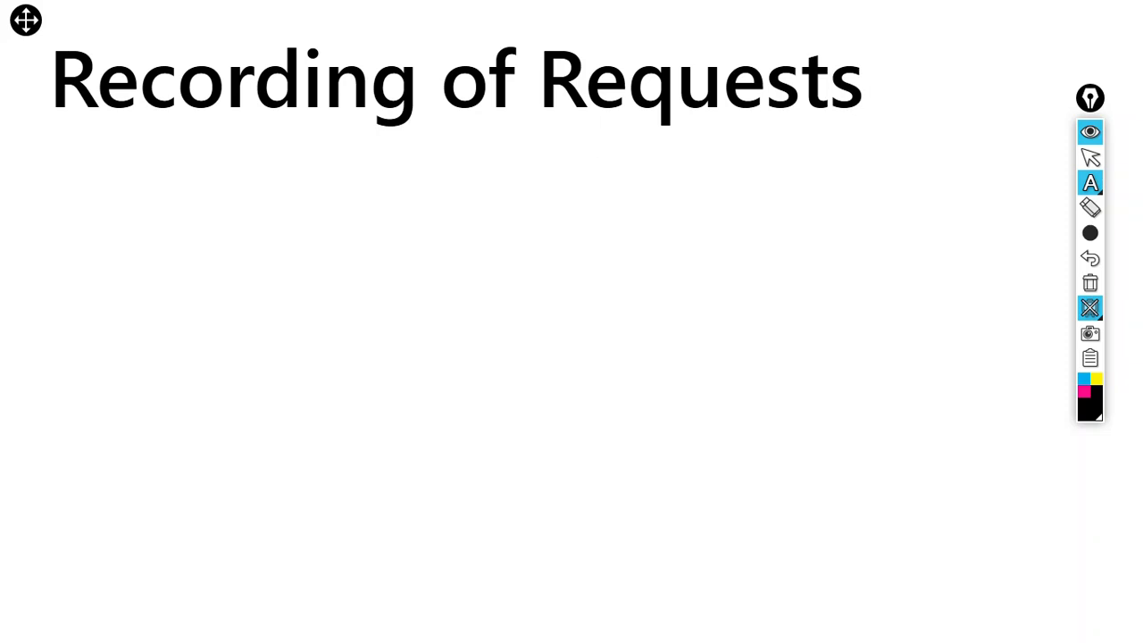